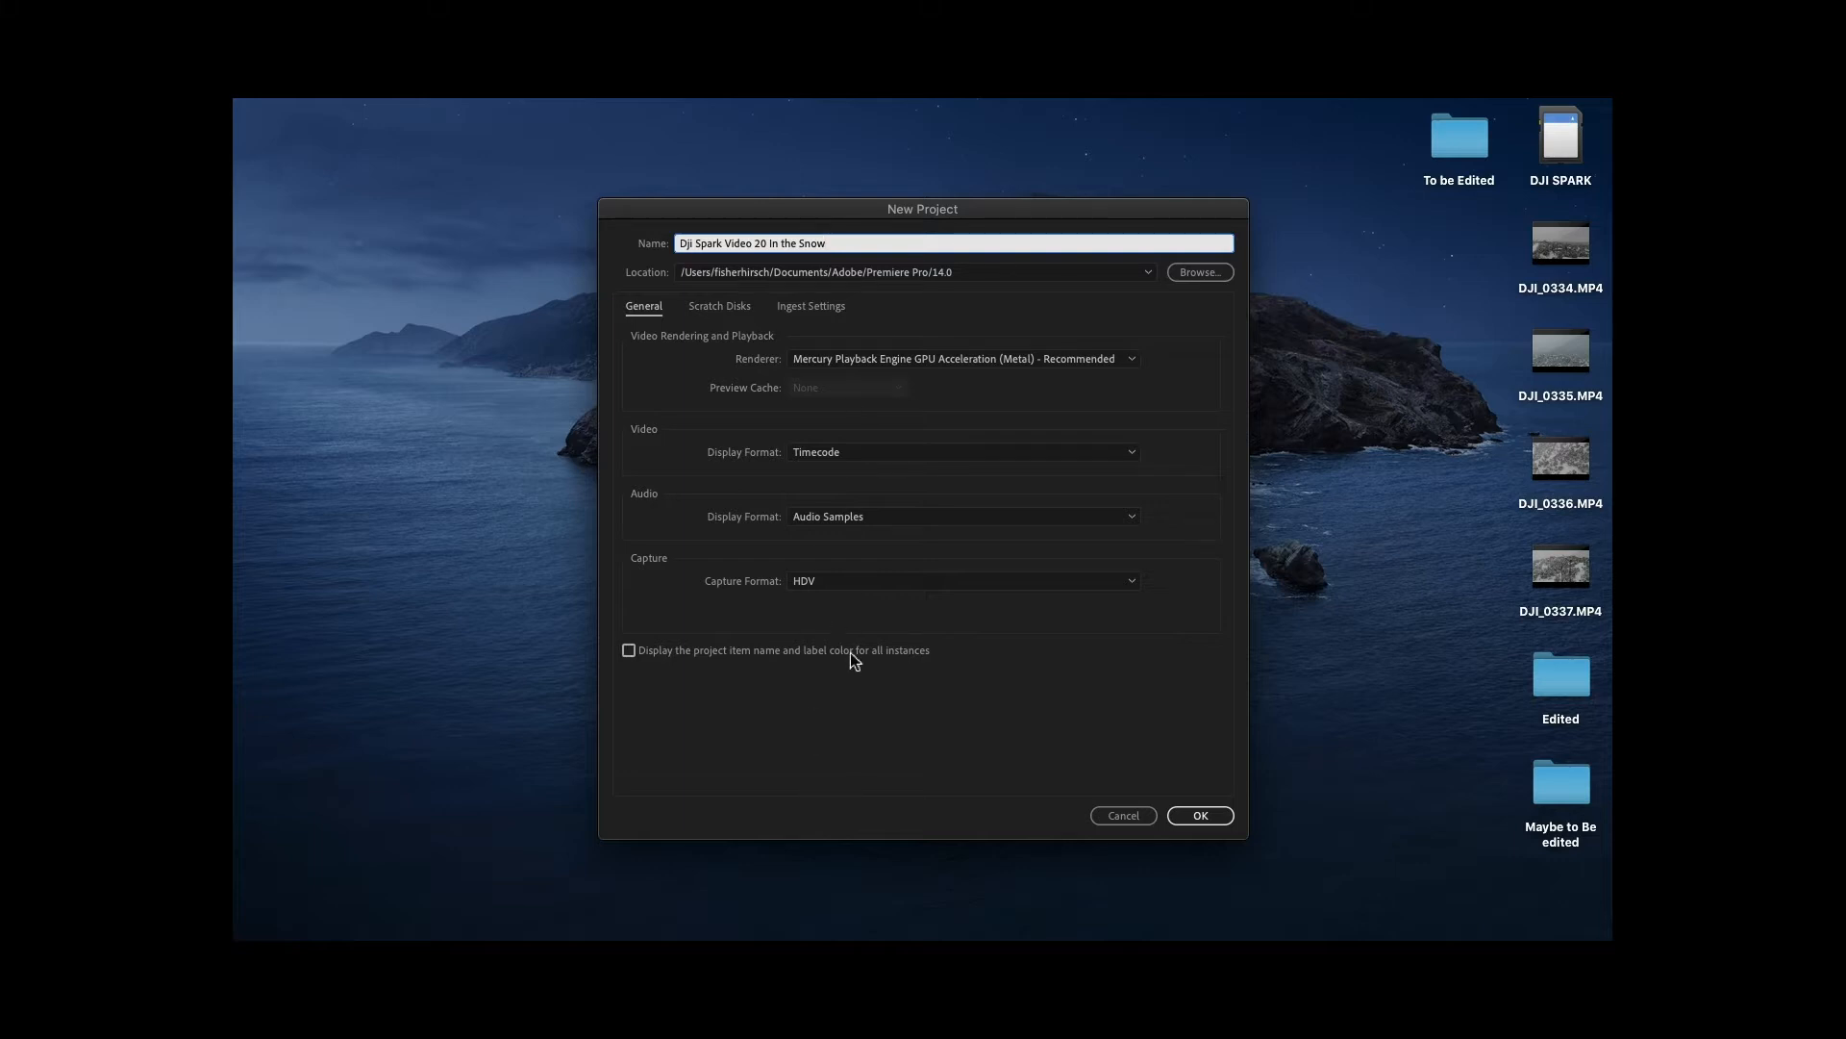
Create the project "Dji Spark Video 20 In the Snow" and import the clips DJI_0334.MP4 through DJI_0337.MP4 from the desktop.
click(1201, 816)
click(1201, 815)
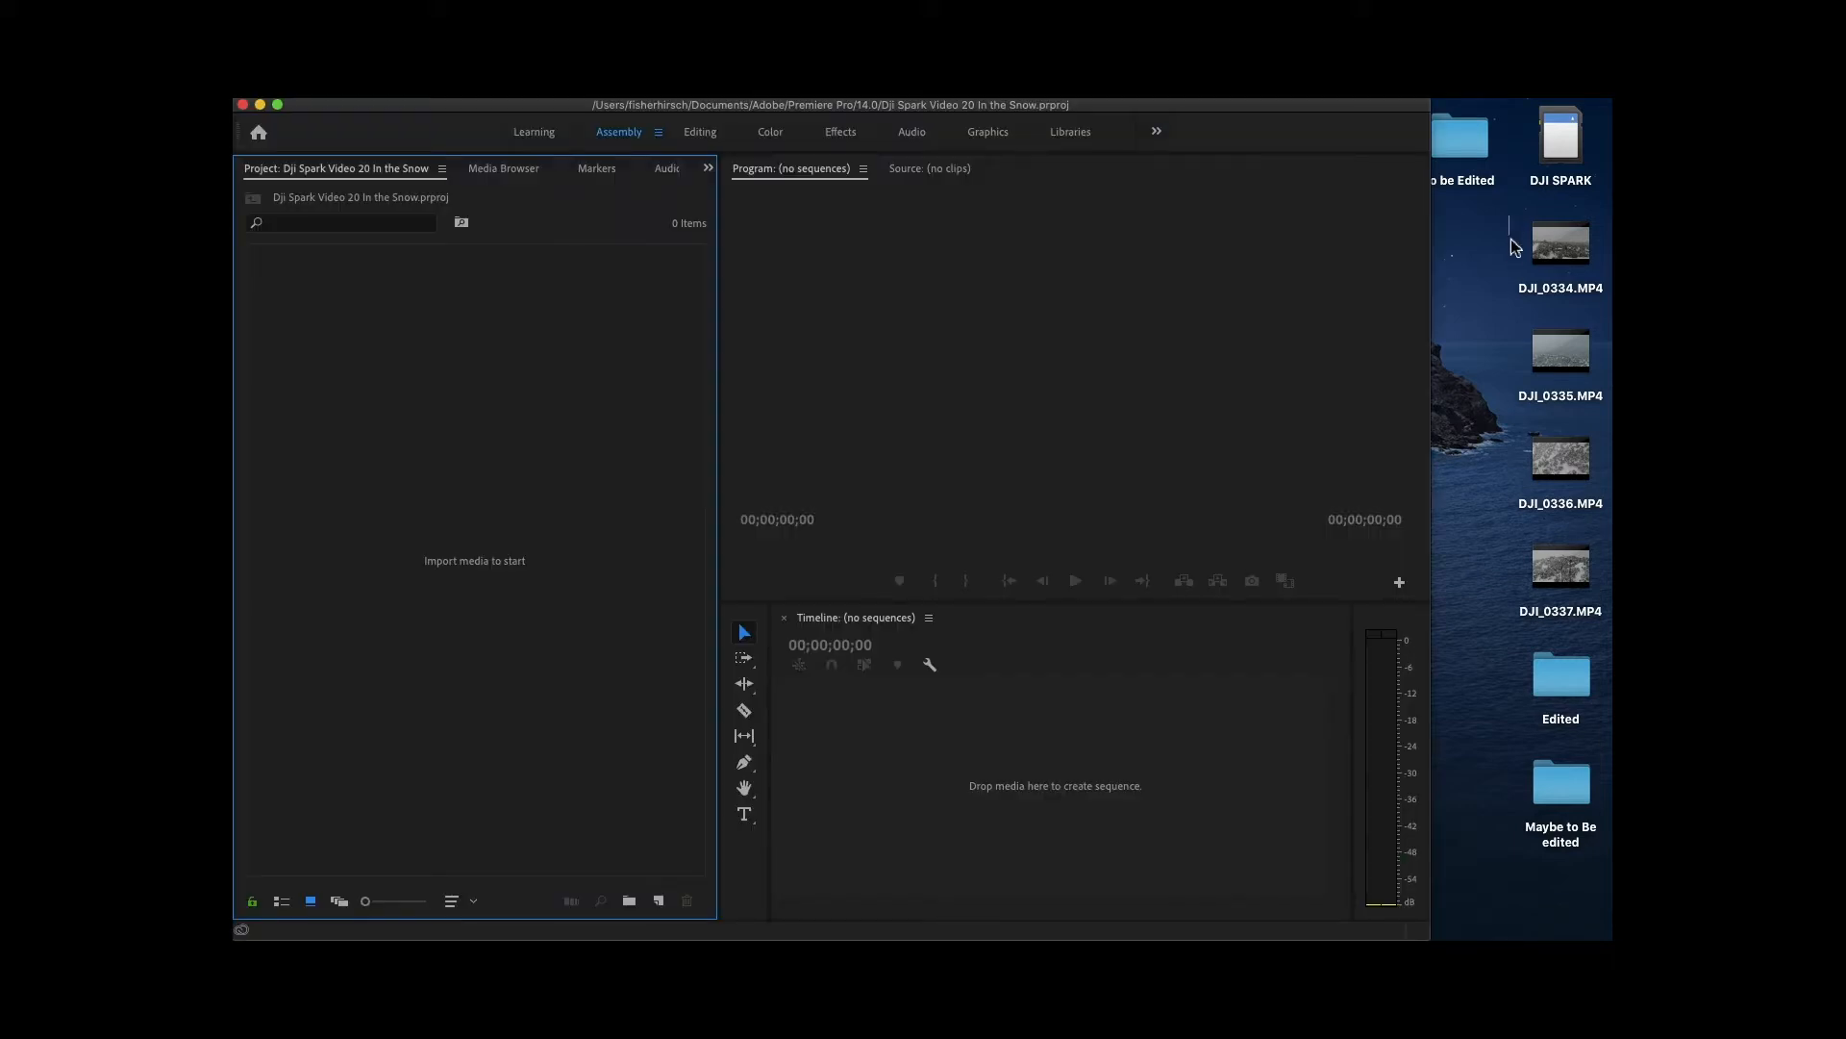
drag(1512, 274, 1606, 577)
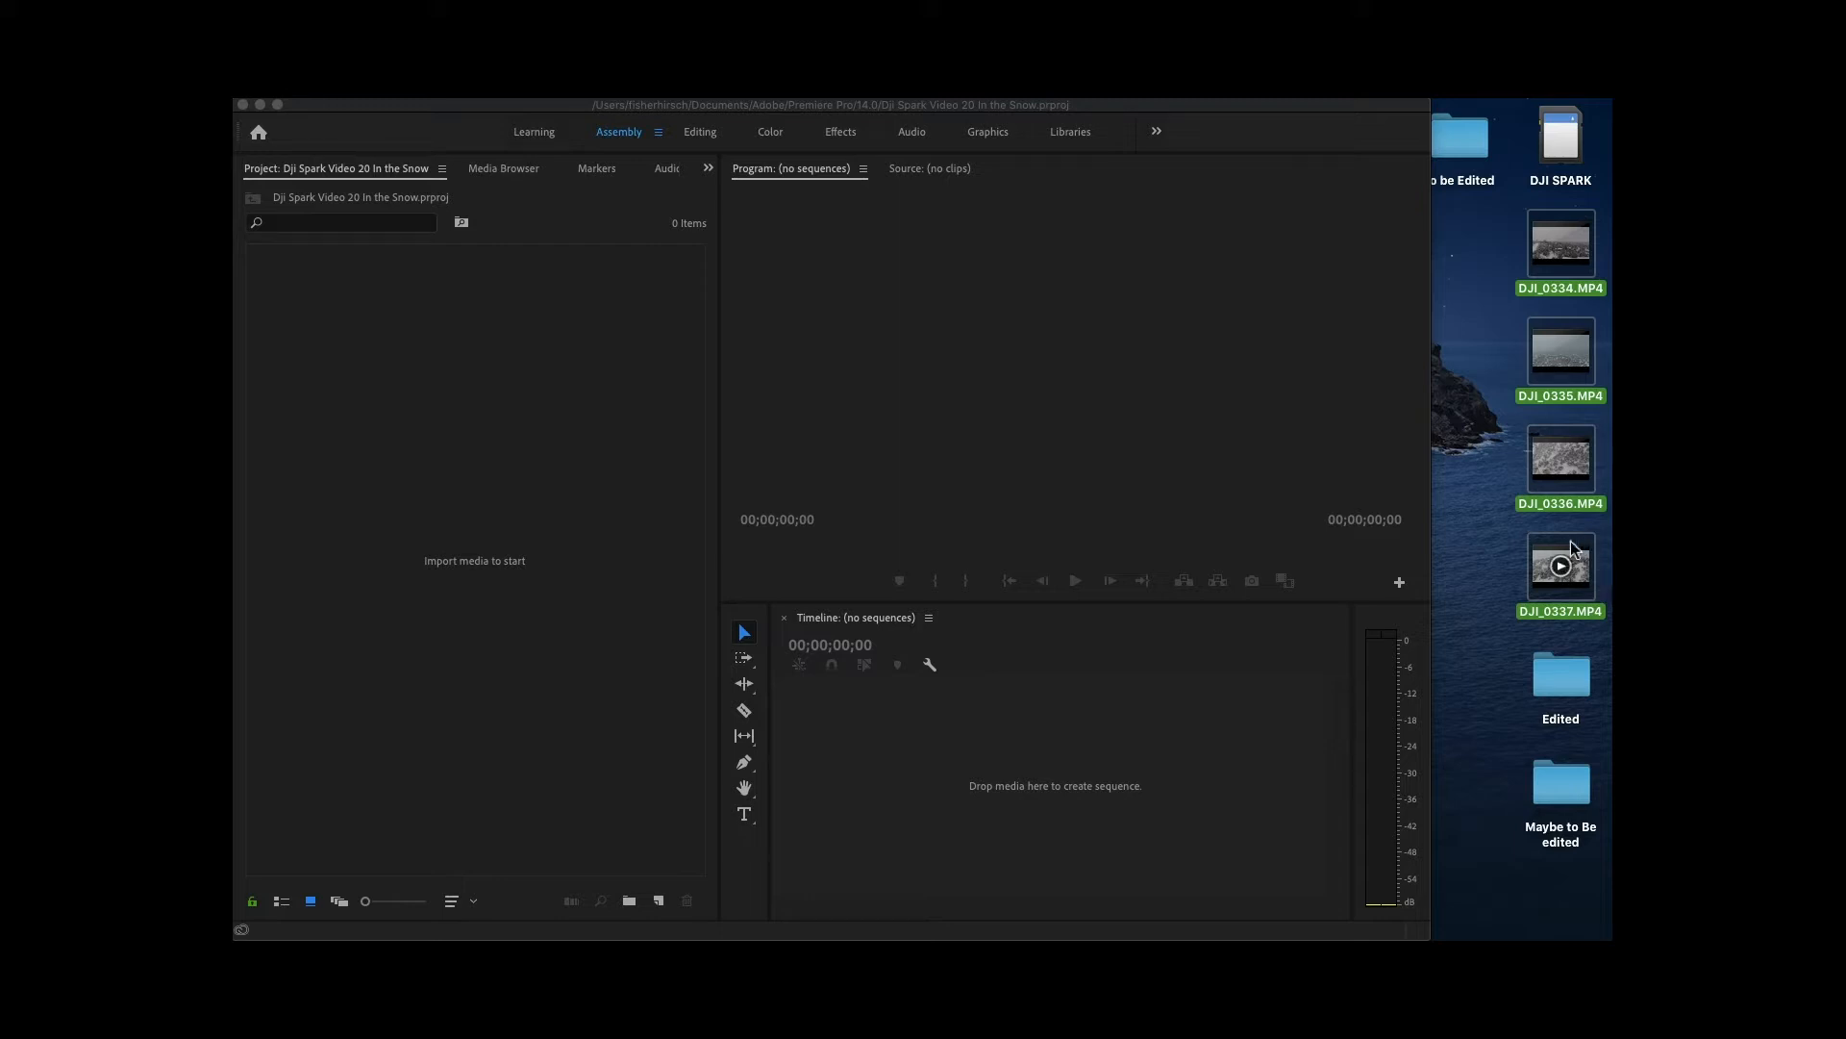
drag(1591, 560, 458, 602)
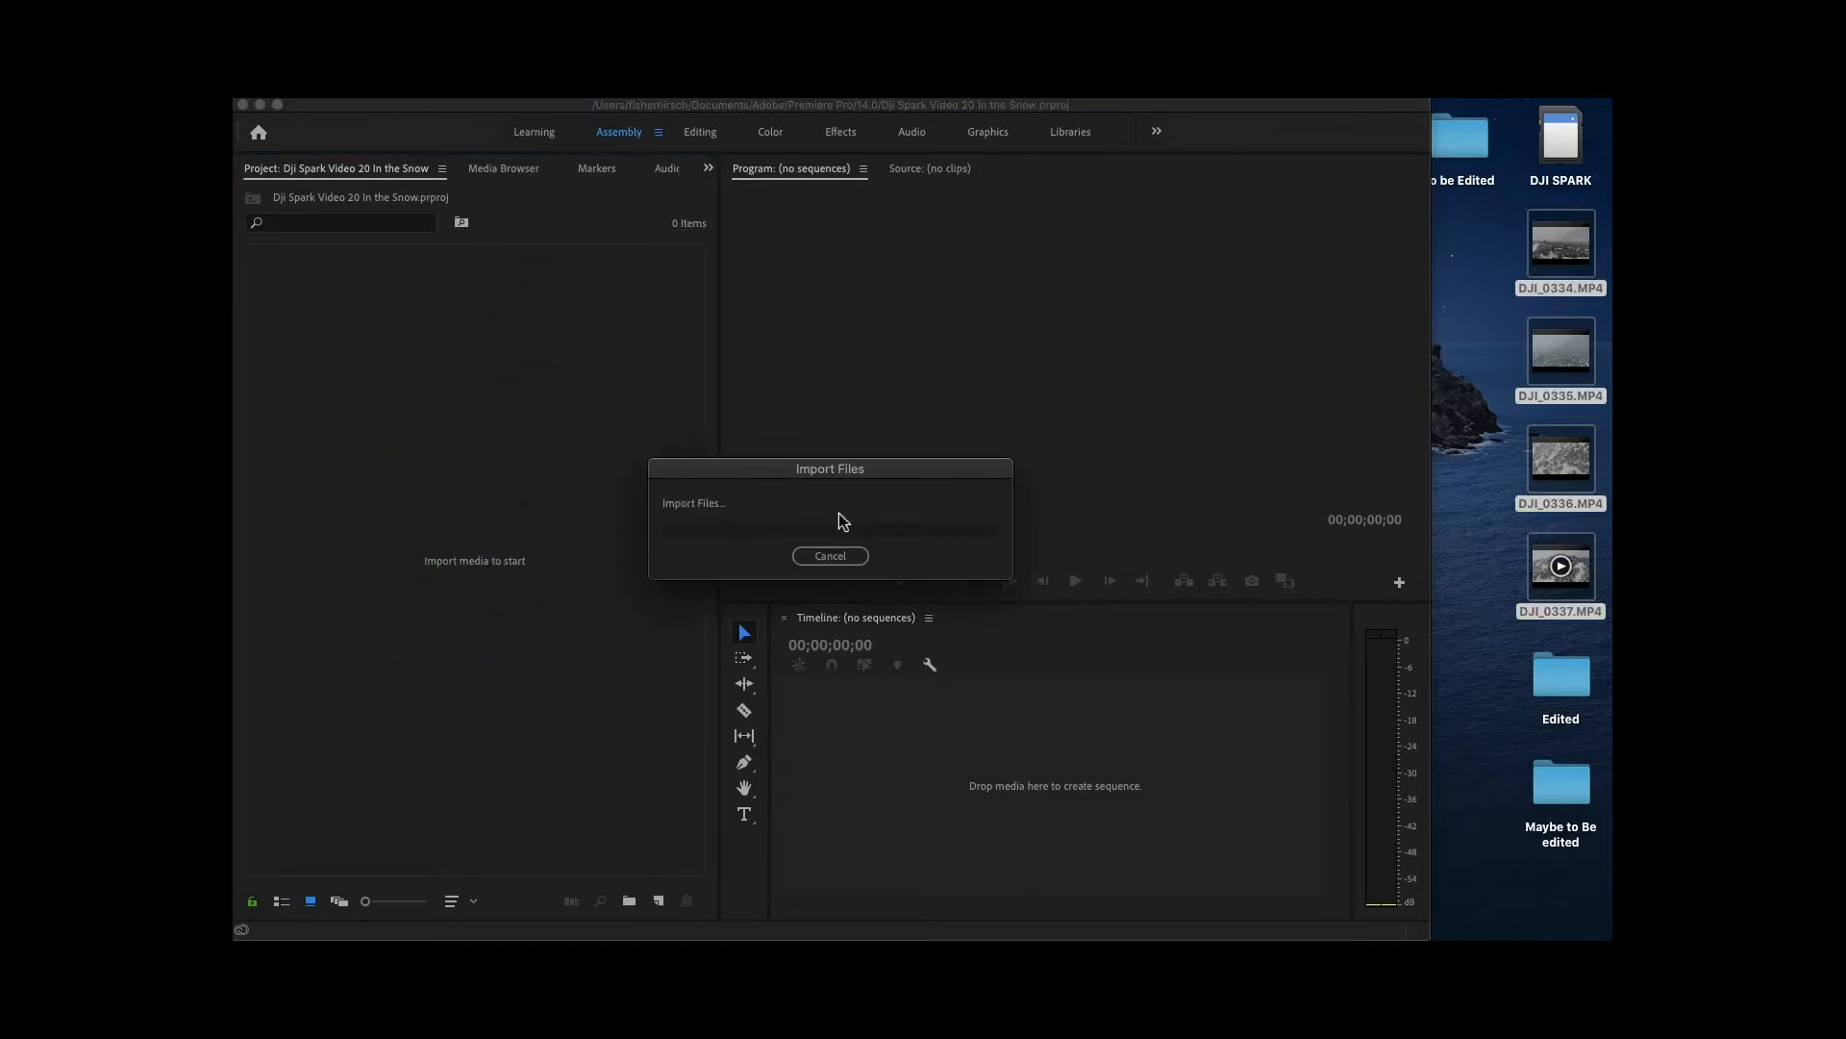
Interpret the footage of all four imported clips at an assumed frame rate of 25 fps.
drag(618, 453, 302, 302)
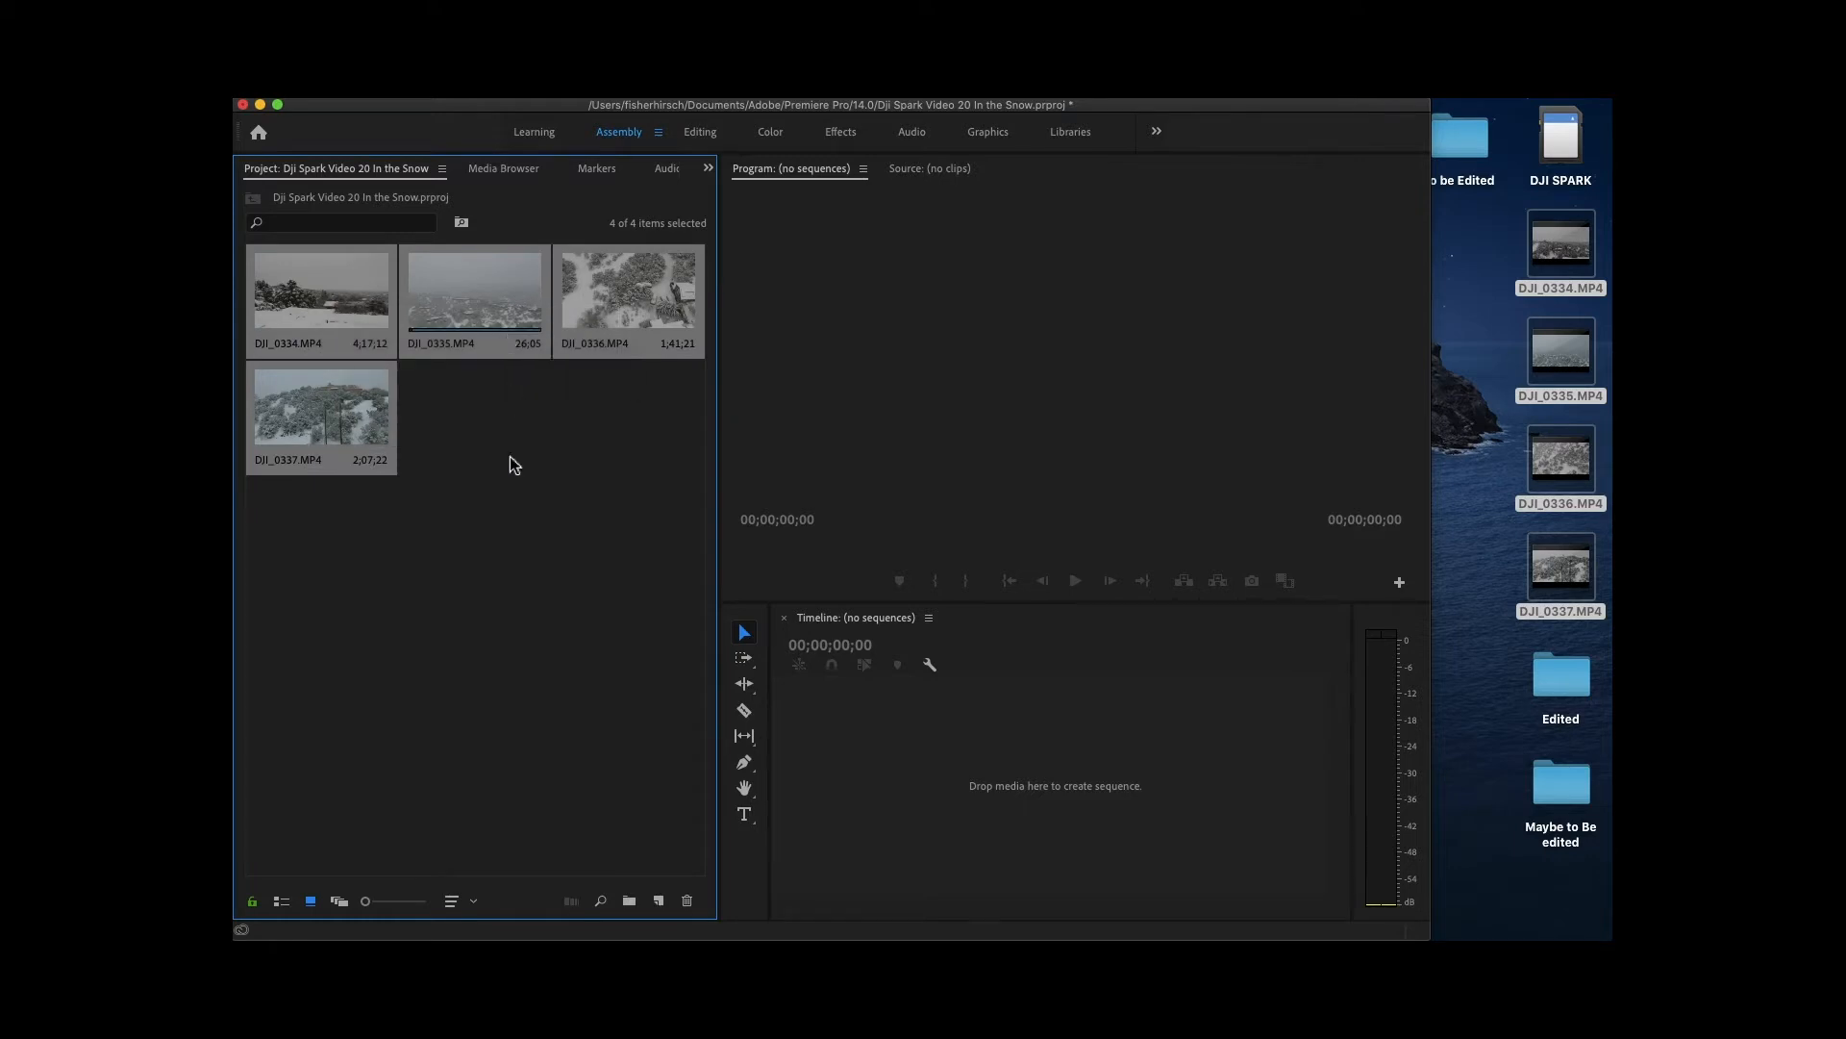
right_click(491, 350)
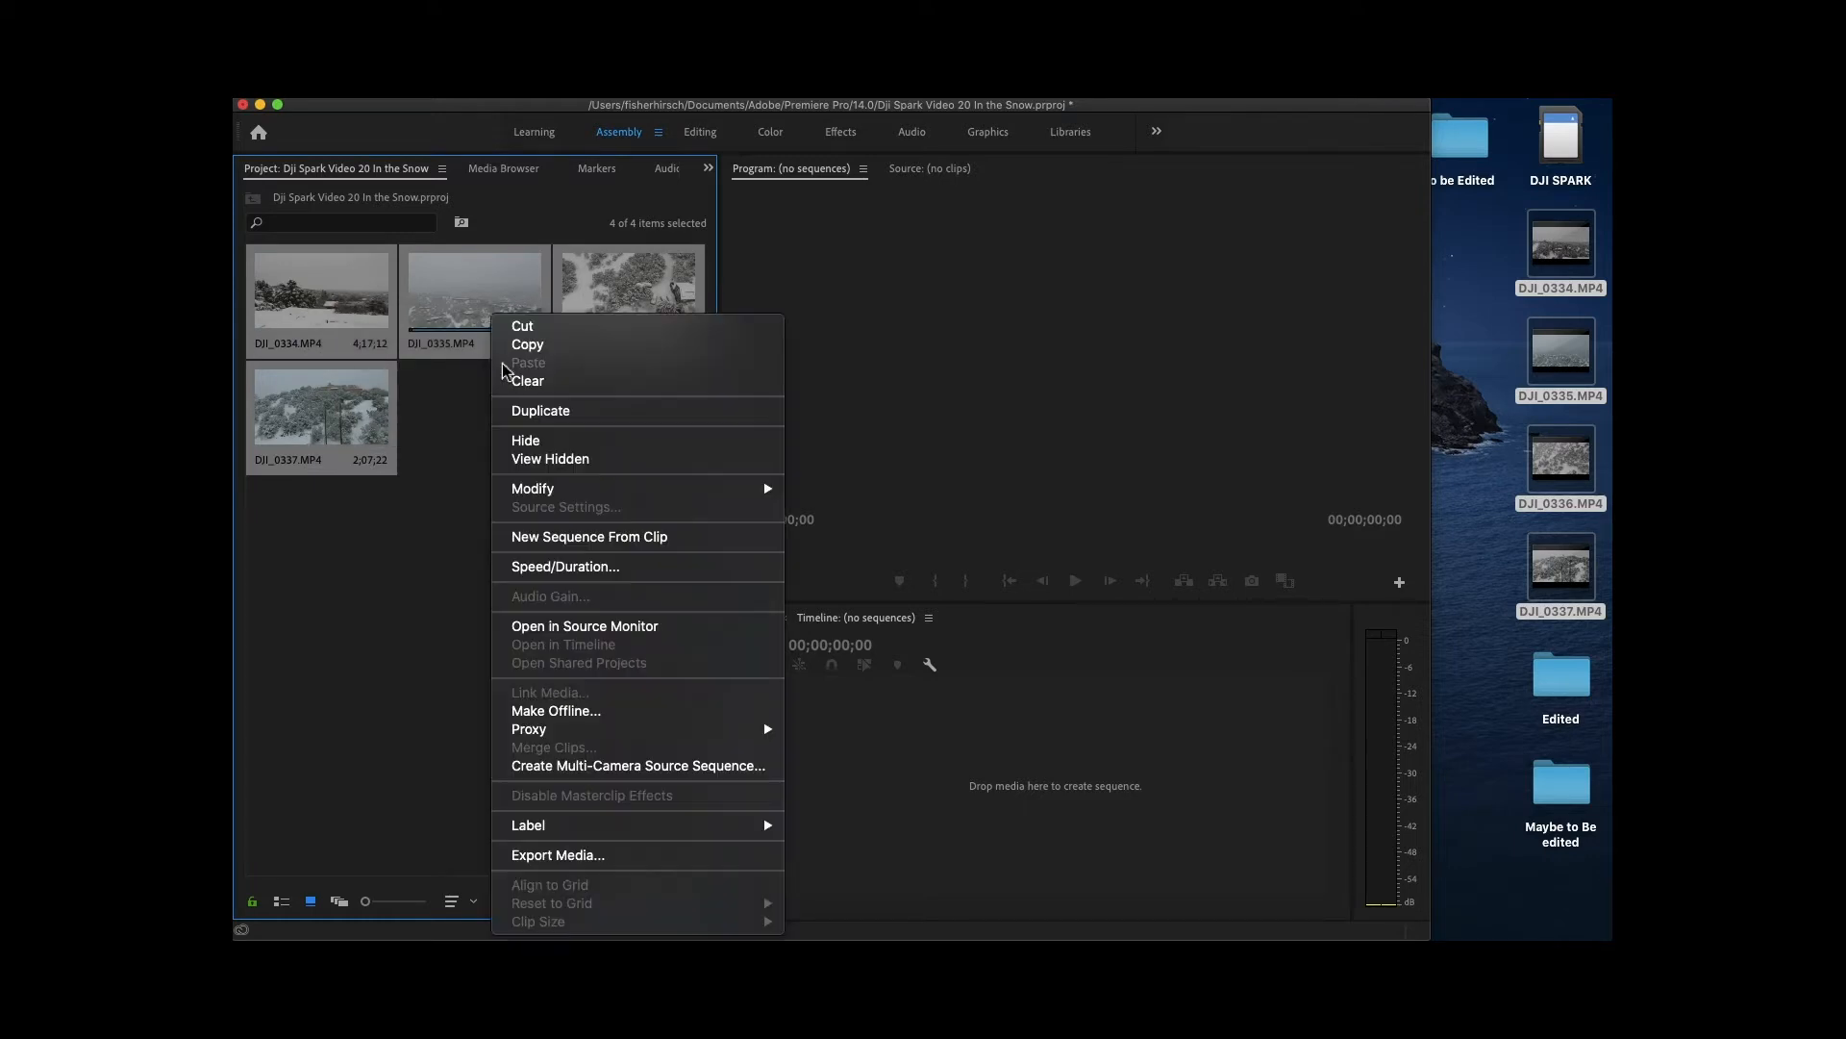
mouse_move(551, 494)
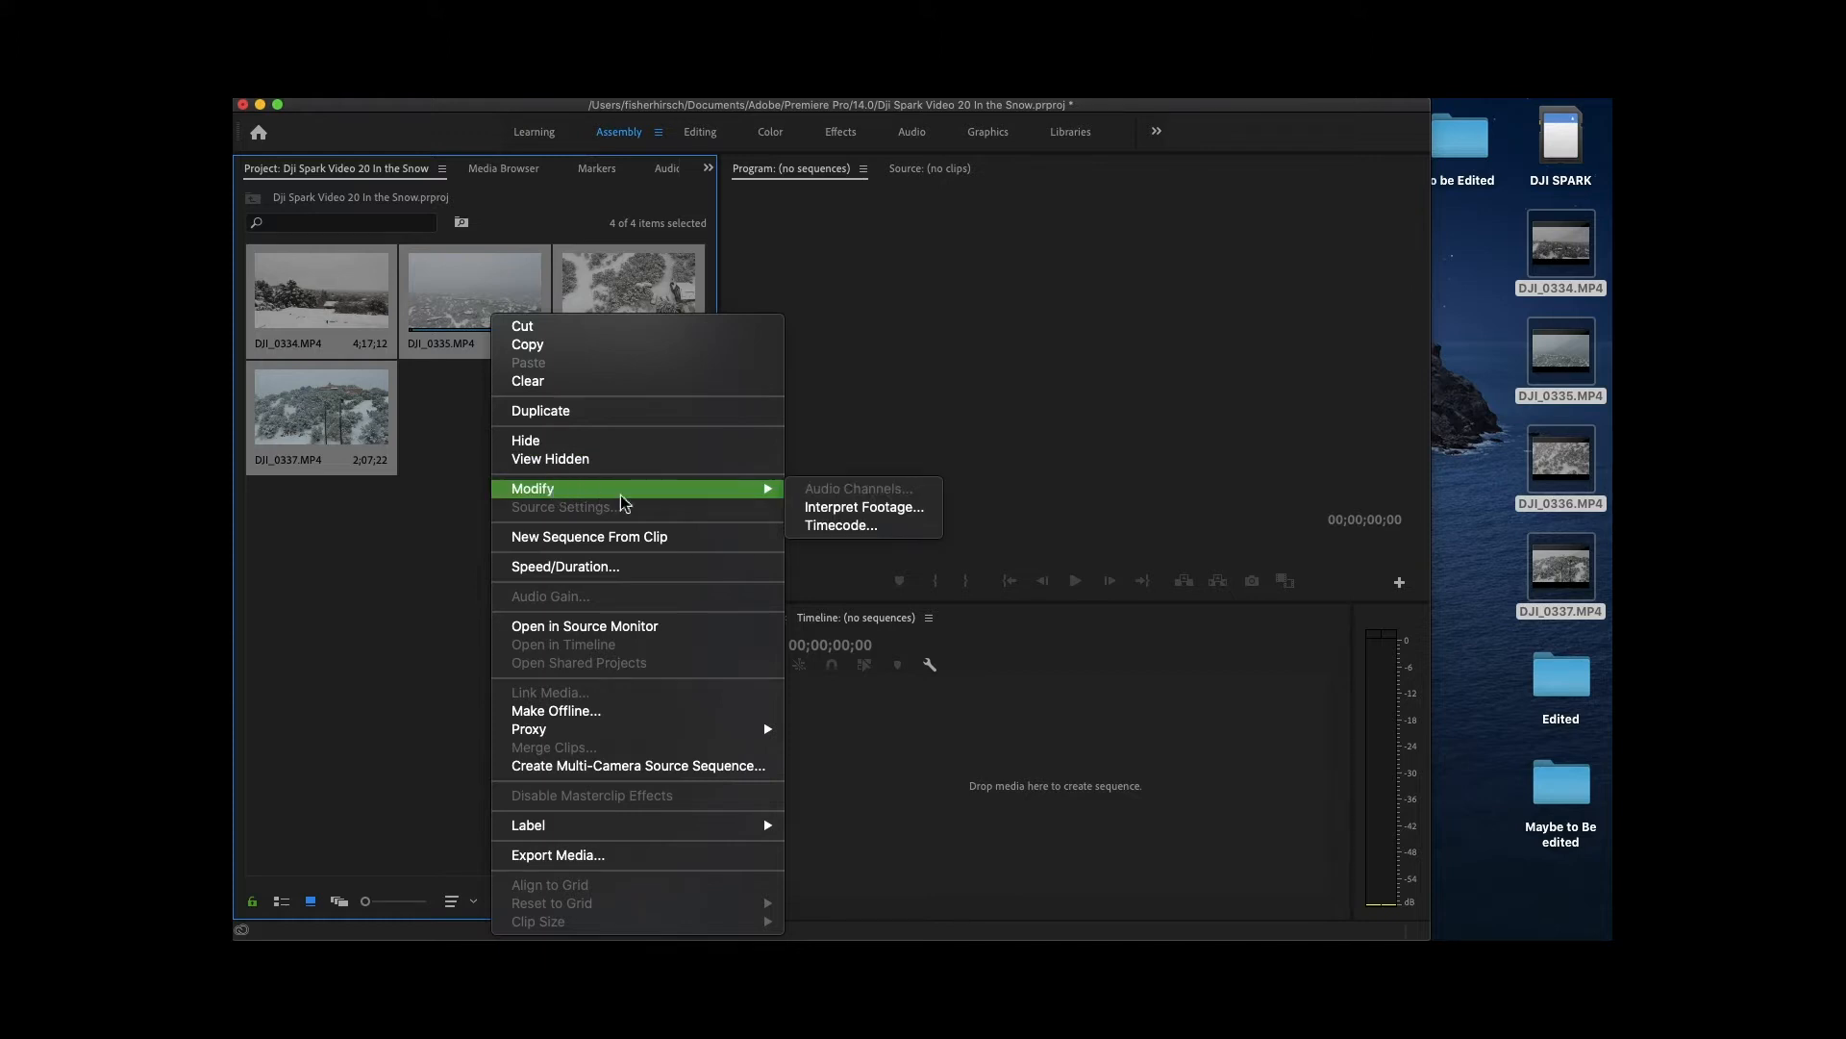
click(817, 507)
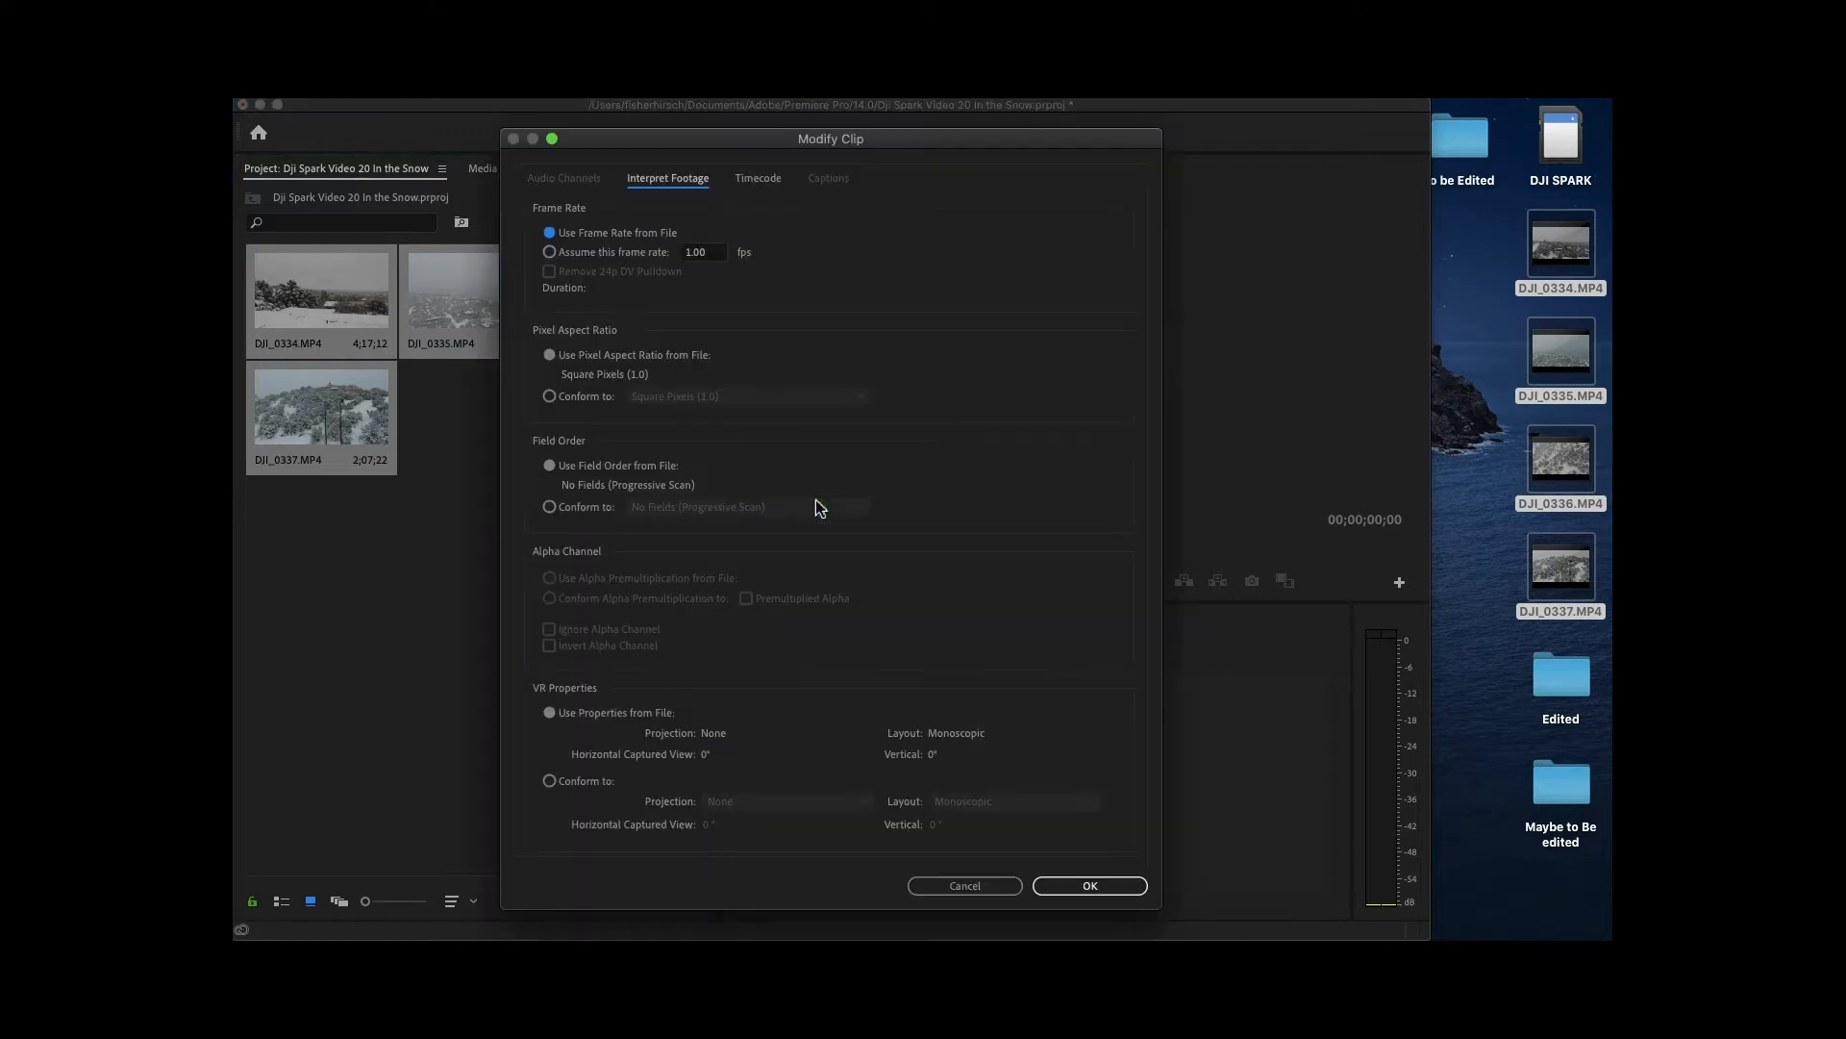
click(547, 252)
text(25)
click(1075, 883)
click(563, 513)
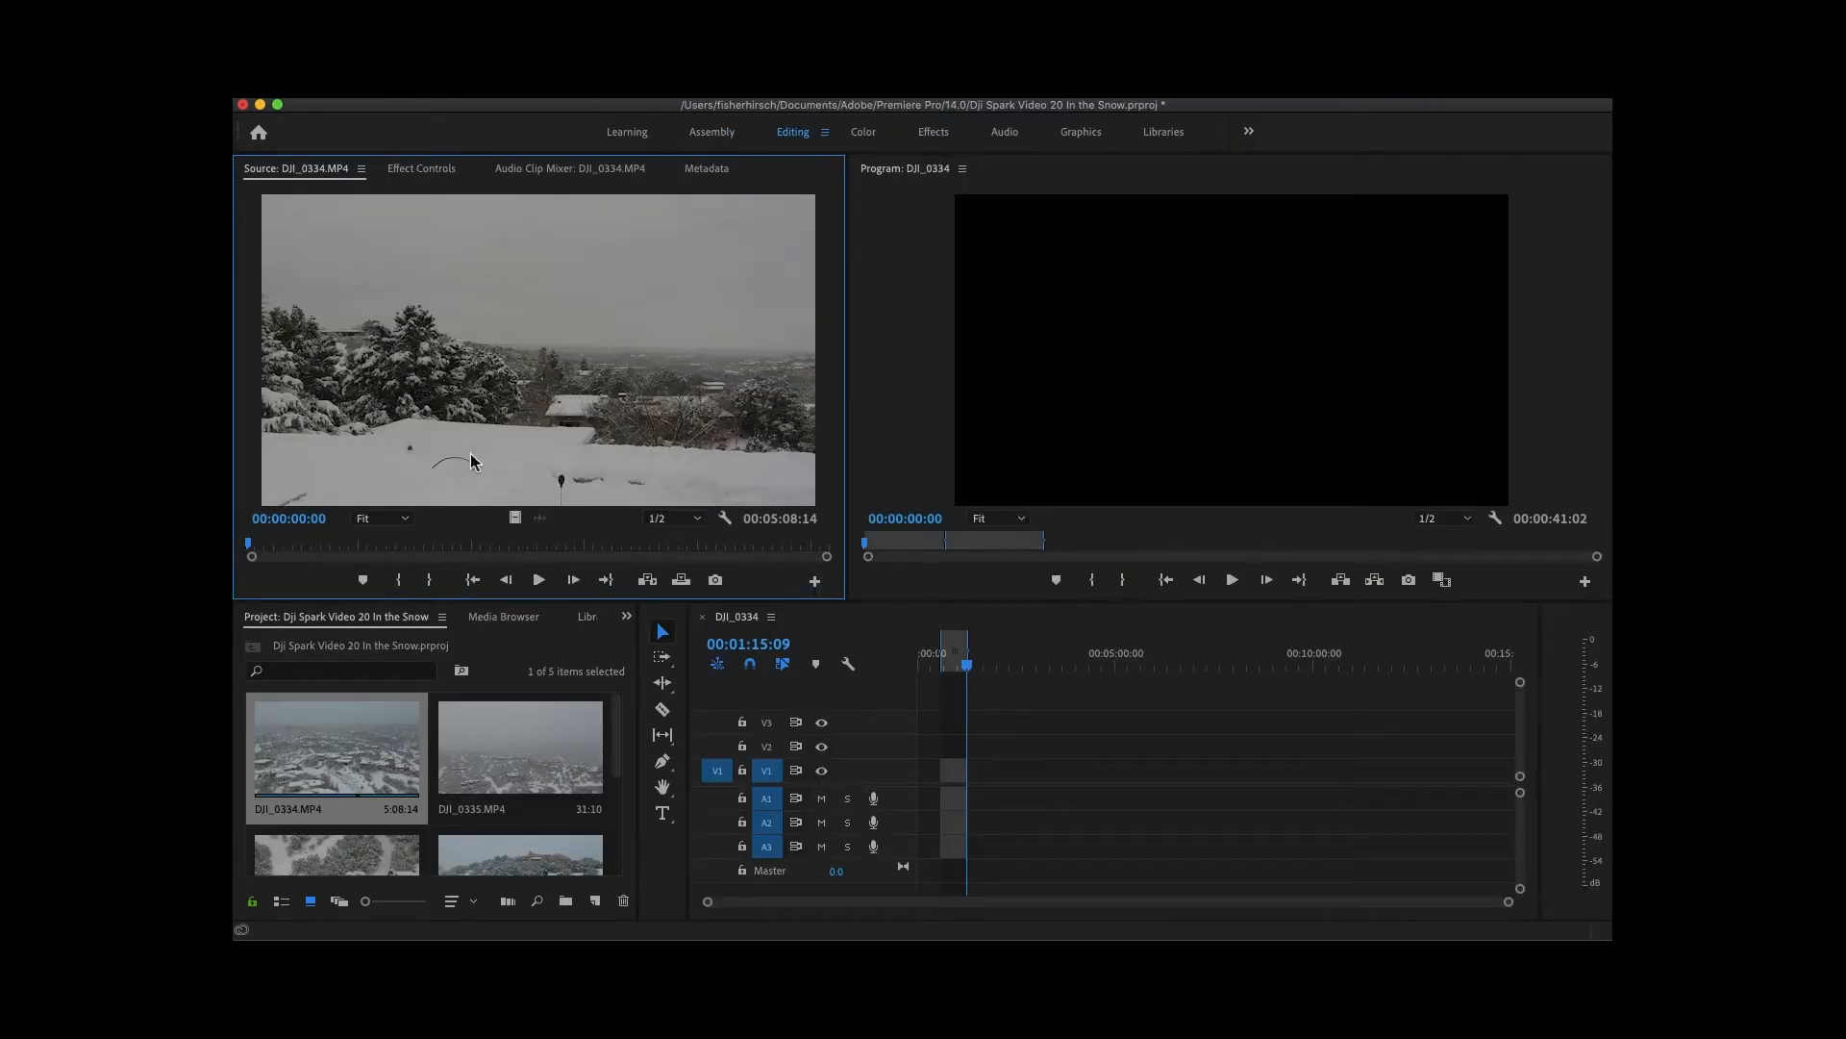
Mark an in point about 2 seconds into DJI_0334.MP4 in the source monitor.
scroll(491, 771, down, 5)
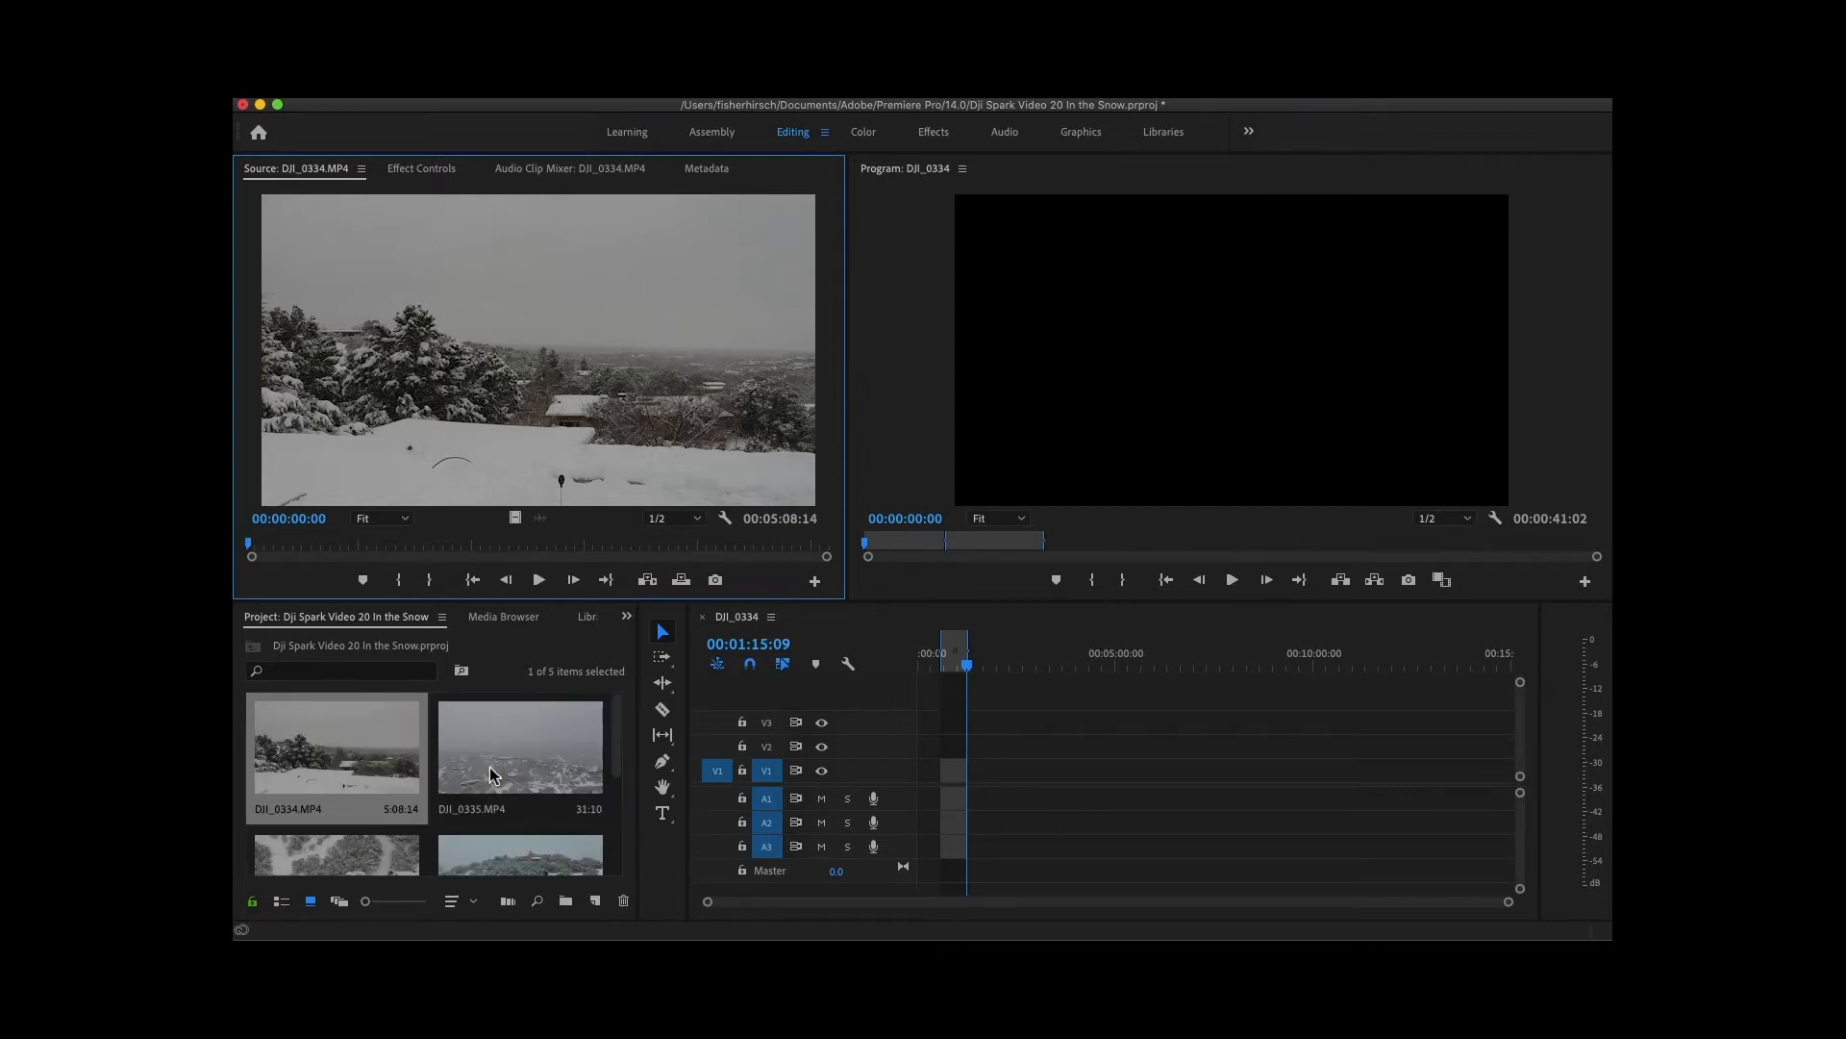
scroll(491, 771, up, 5)
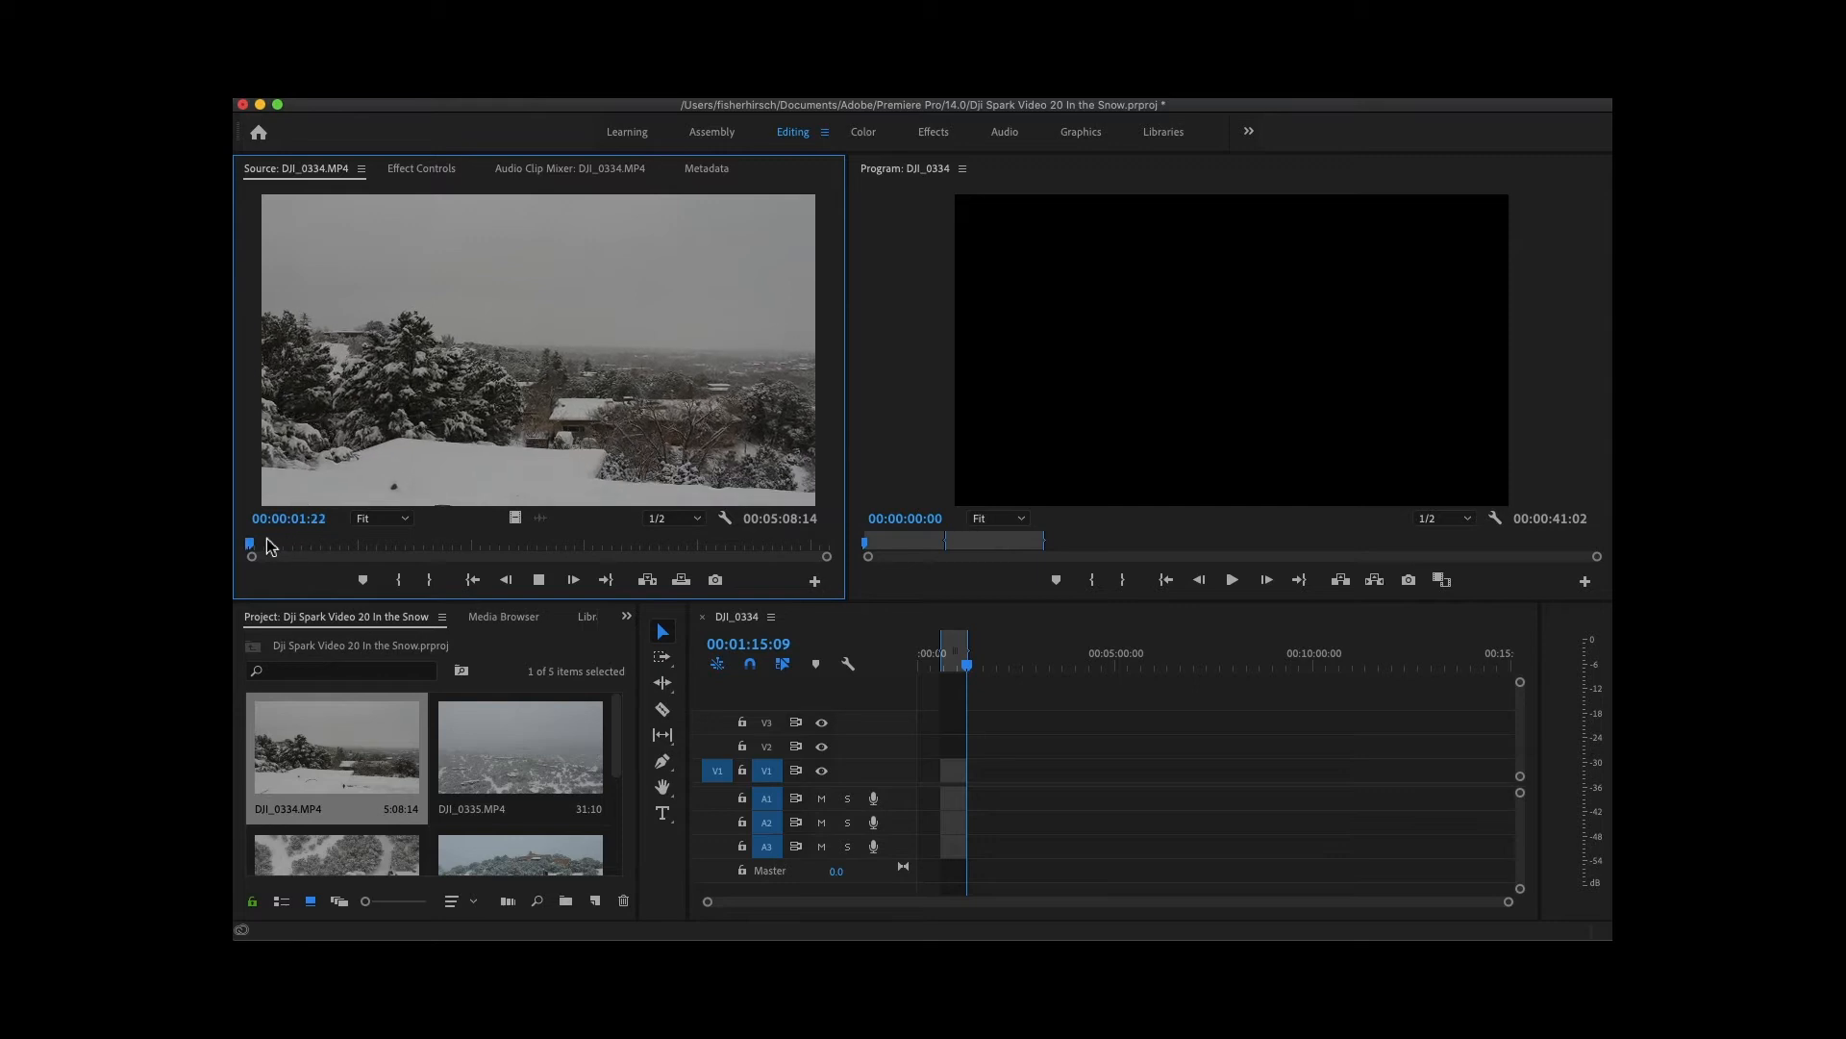
key(space)
drag(252, 541, 240, 541)
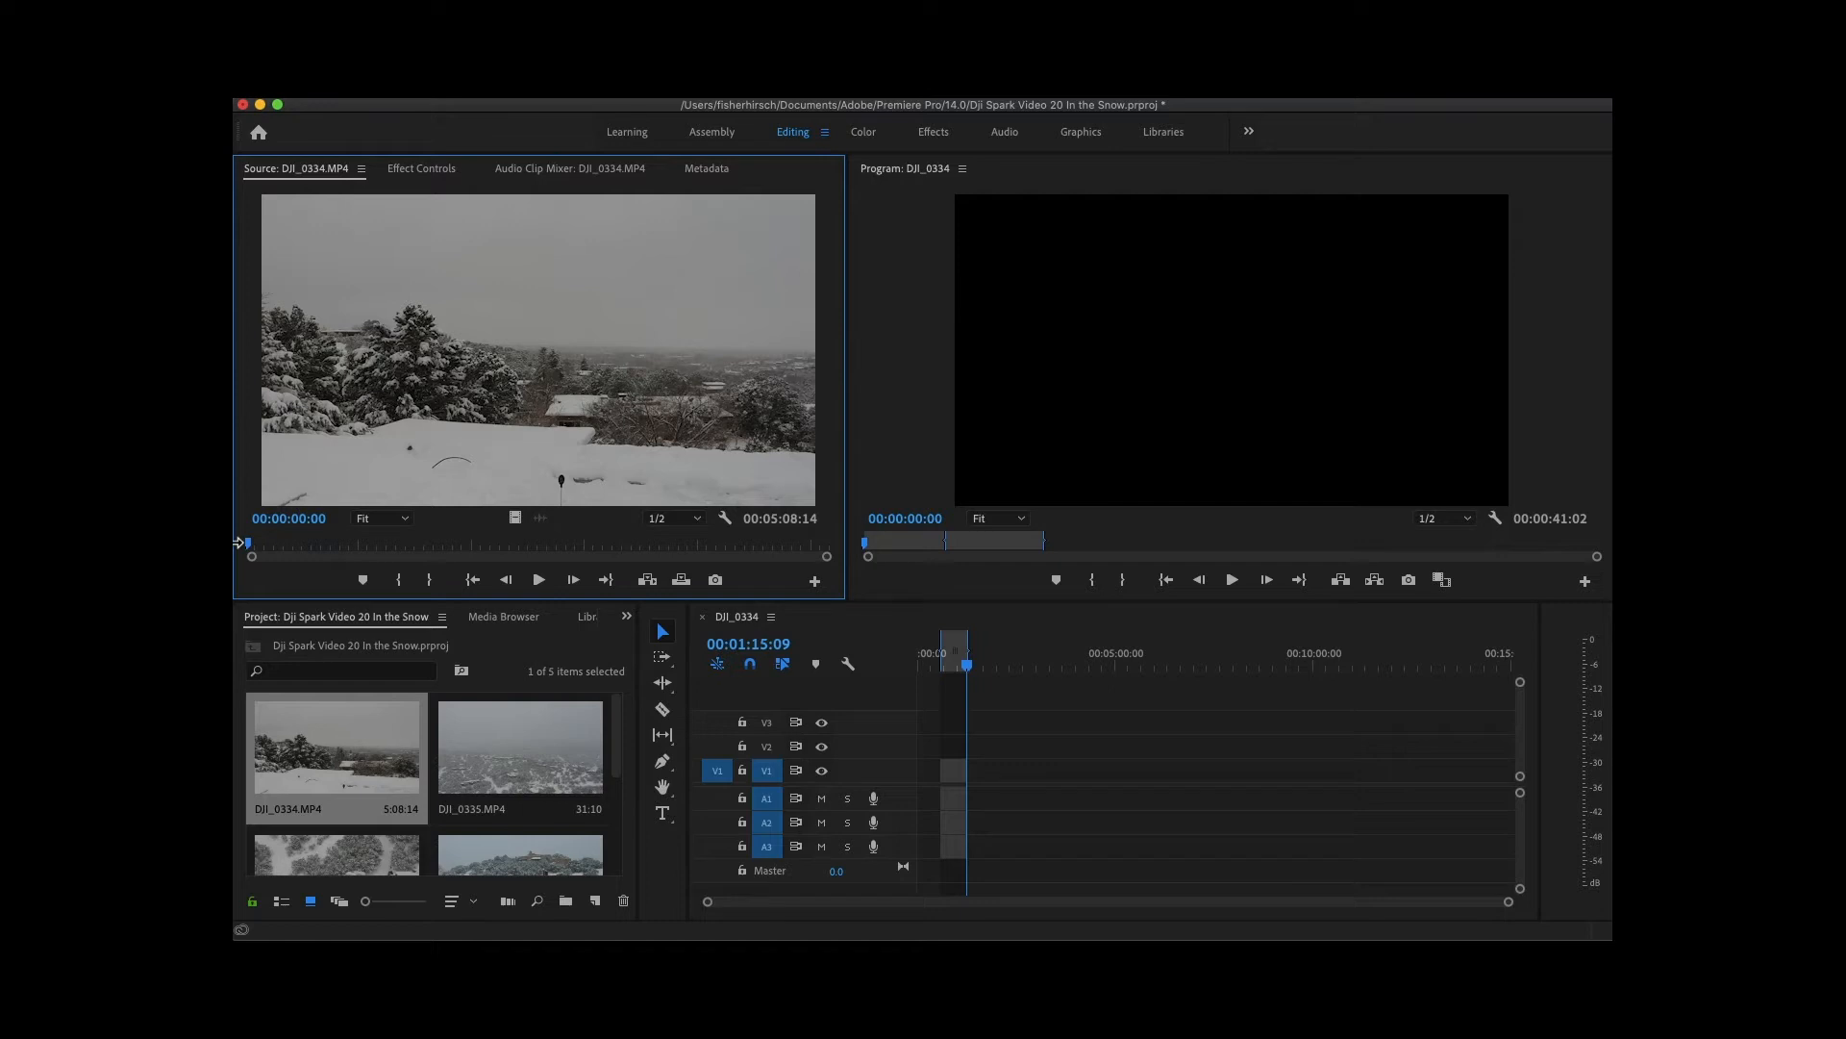
key(space)
key(i)
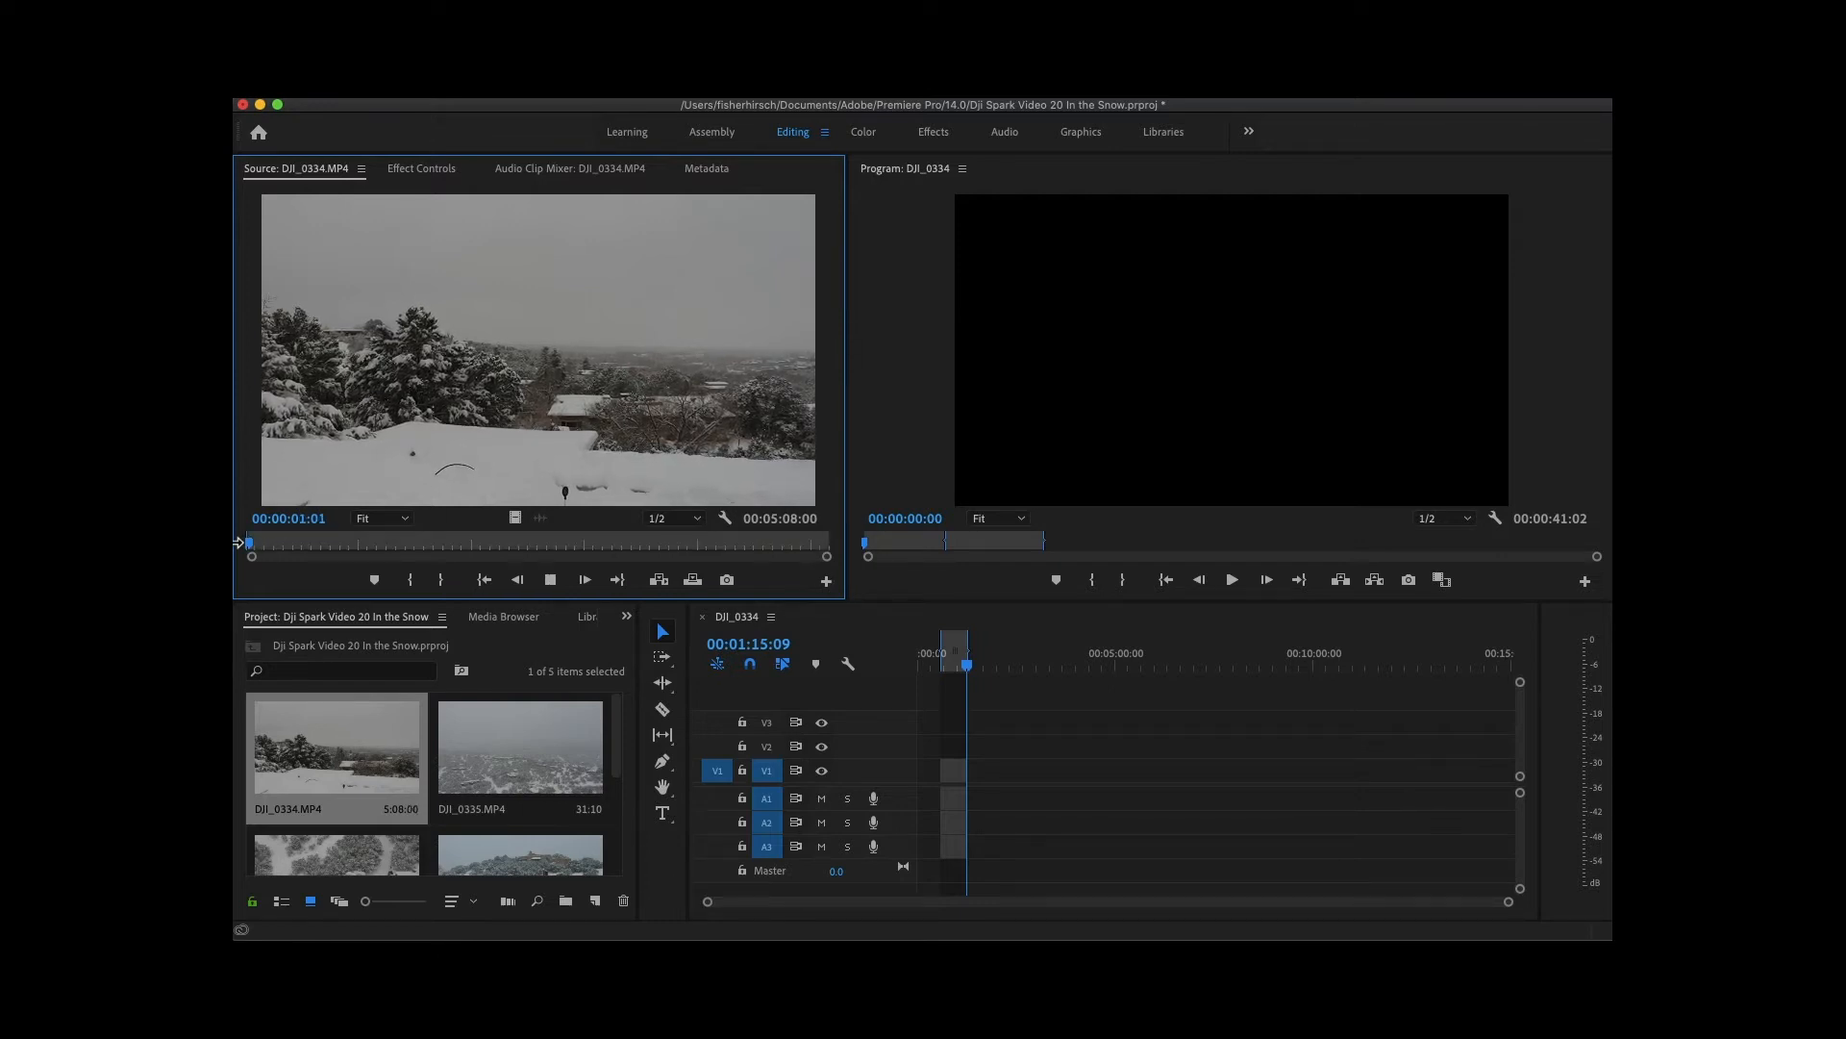
key(i)
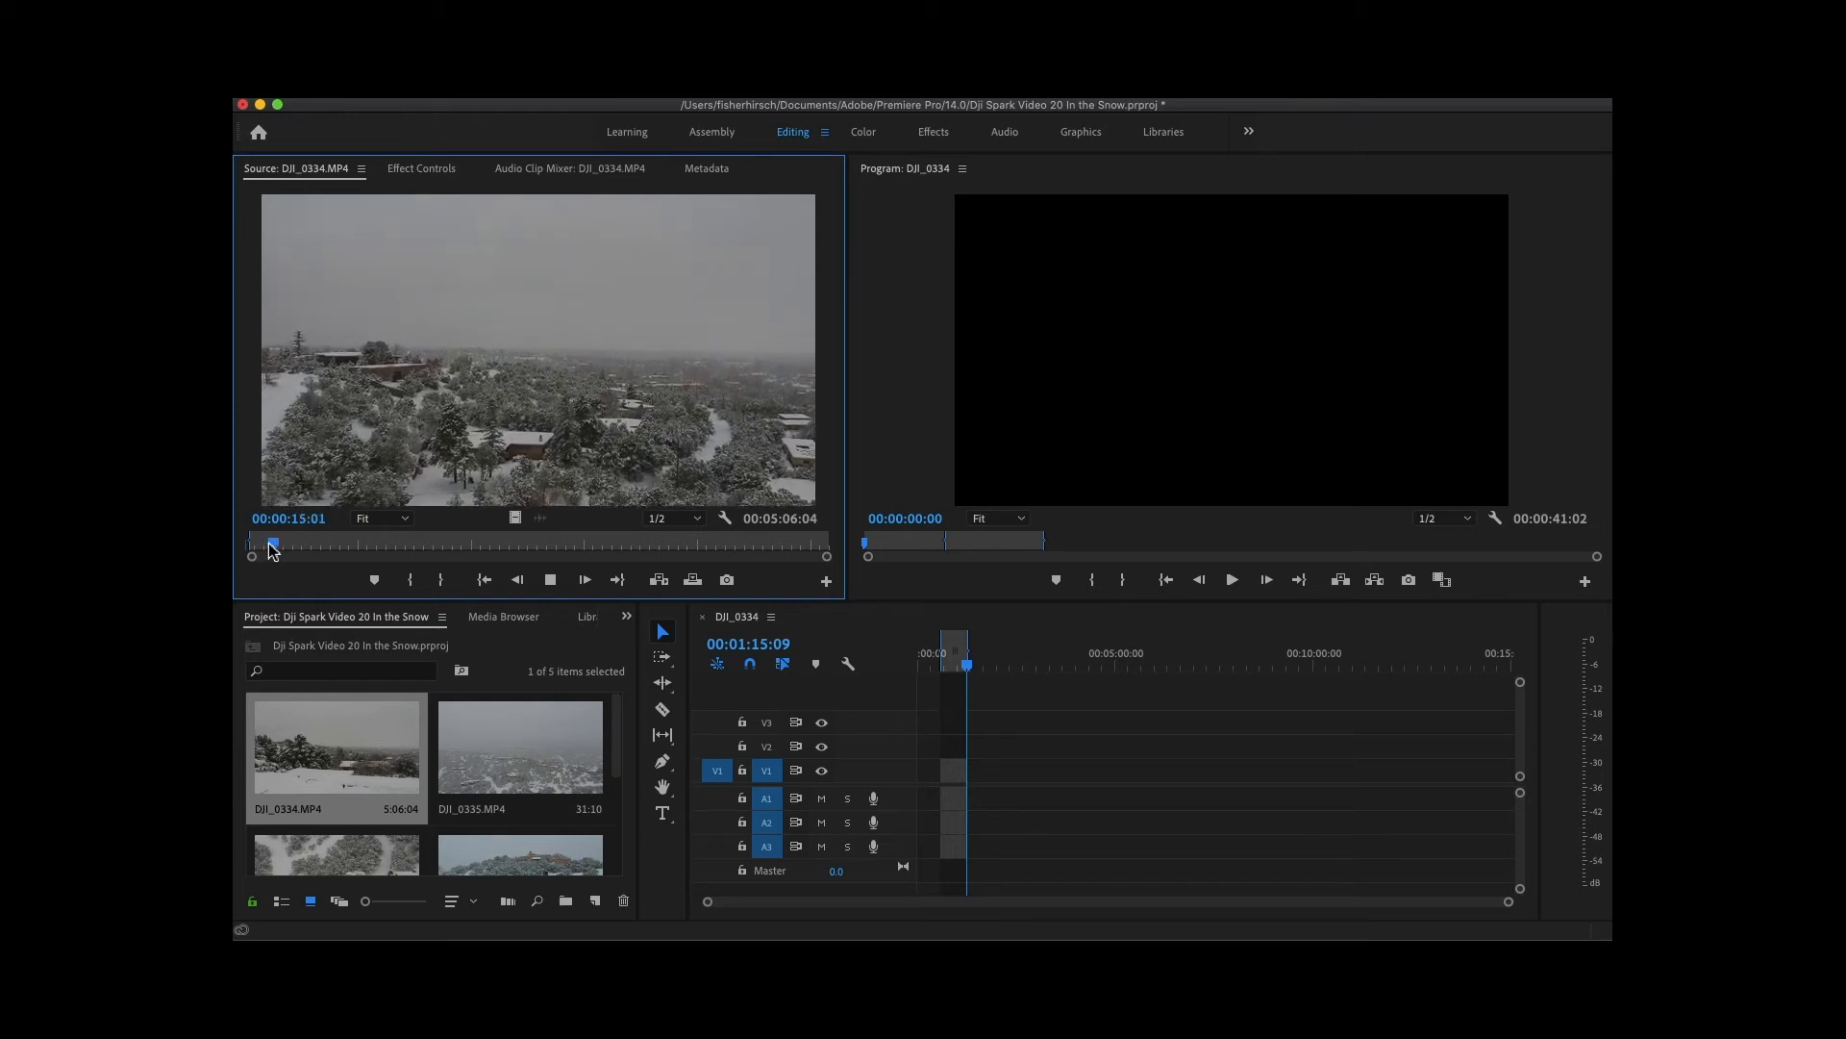
Mark the out point at 00:00:15:00 in DJI_0334.MP4 and place the marked video on track V1 at the sequence playhead.
key(o)
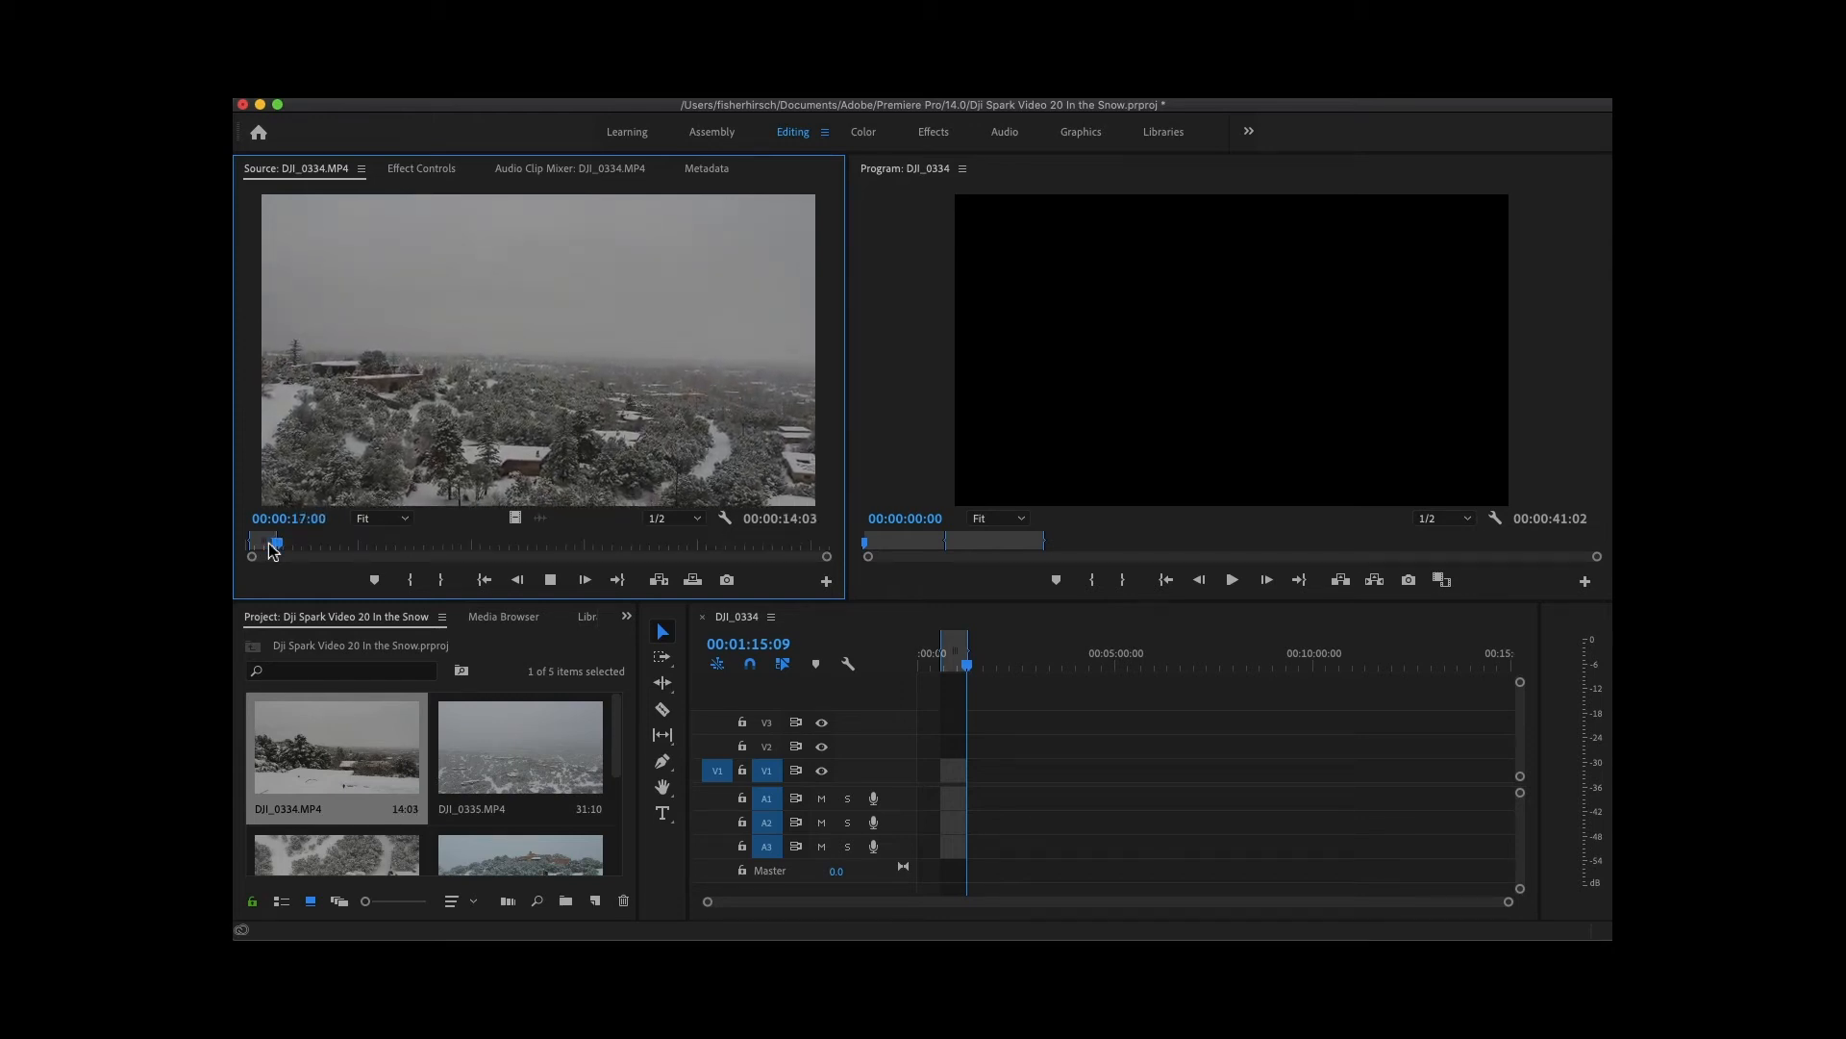
drag(278, 548, 270, 548)
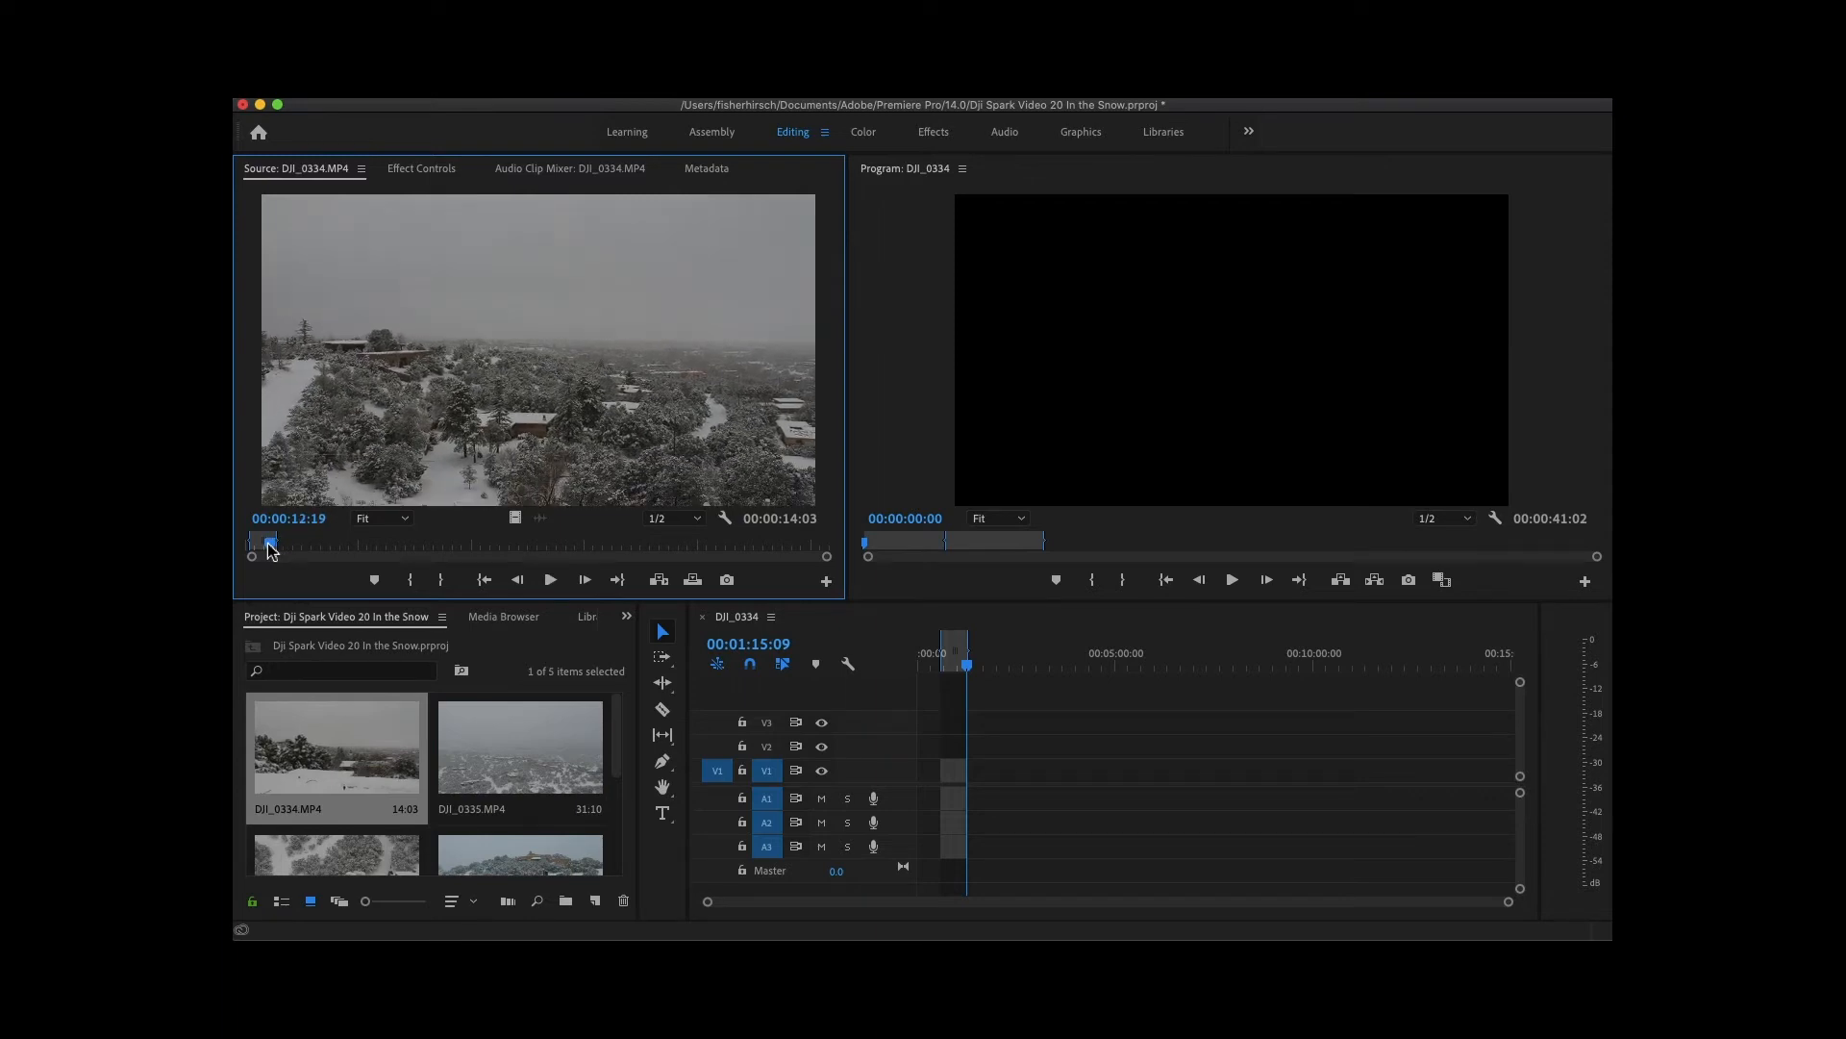
key(space)
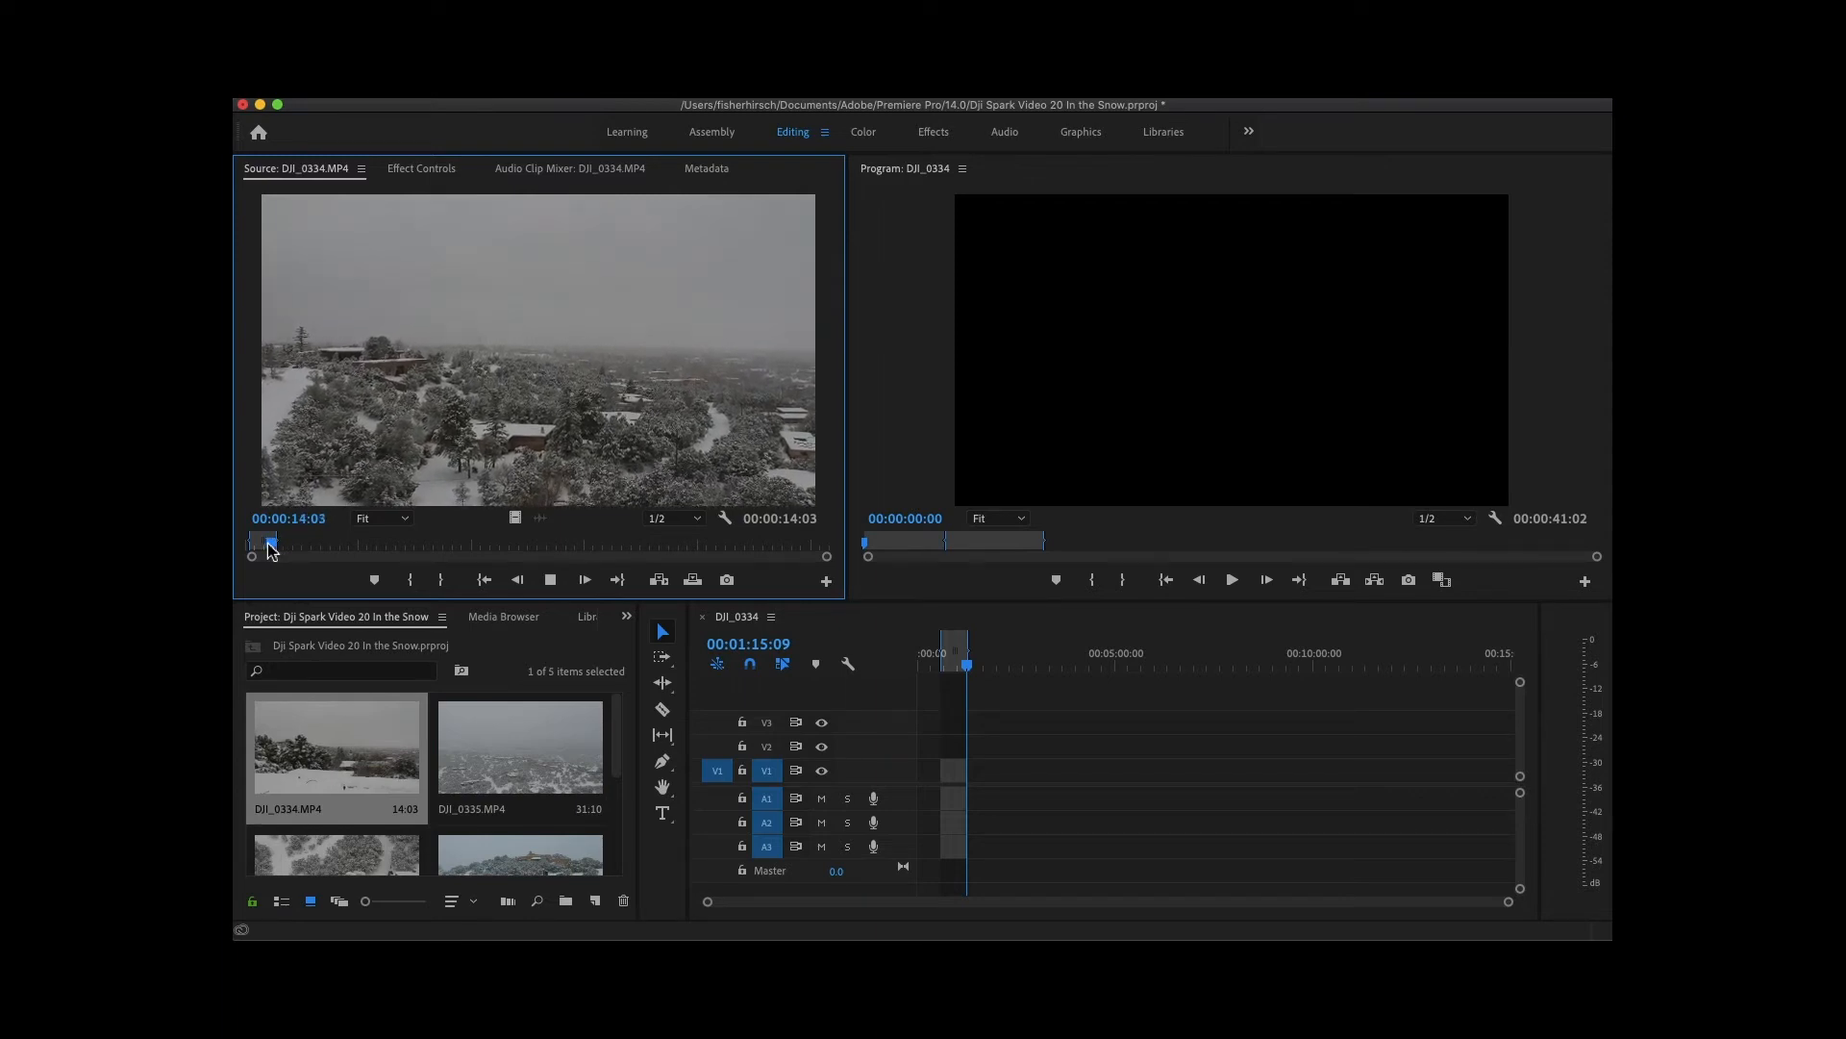
key(space)
key(Left)
key(Left)
key(Left)
key(Left)
key(Left)
key(Left)
key(Left)
key(Left)
key(Left)
key(Left)
key(Left)
key(Left)
key(Left)
key(Left)
key(Left)
key(Left)
key(Left)
key(Left)
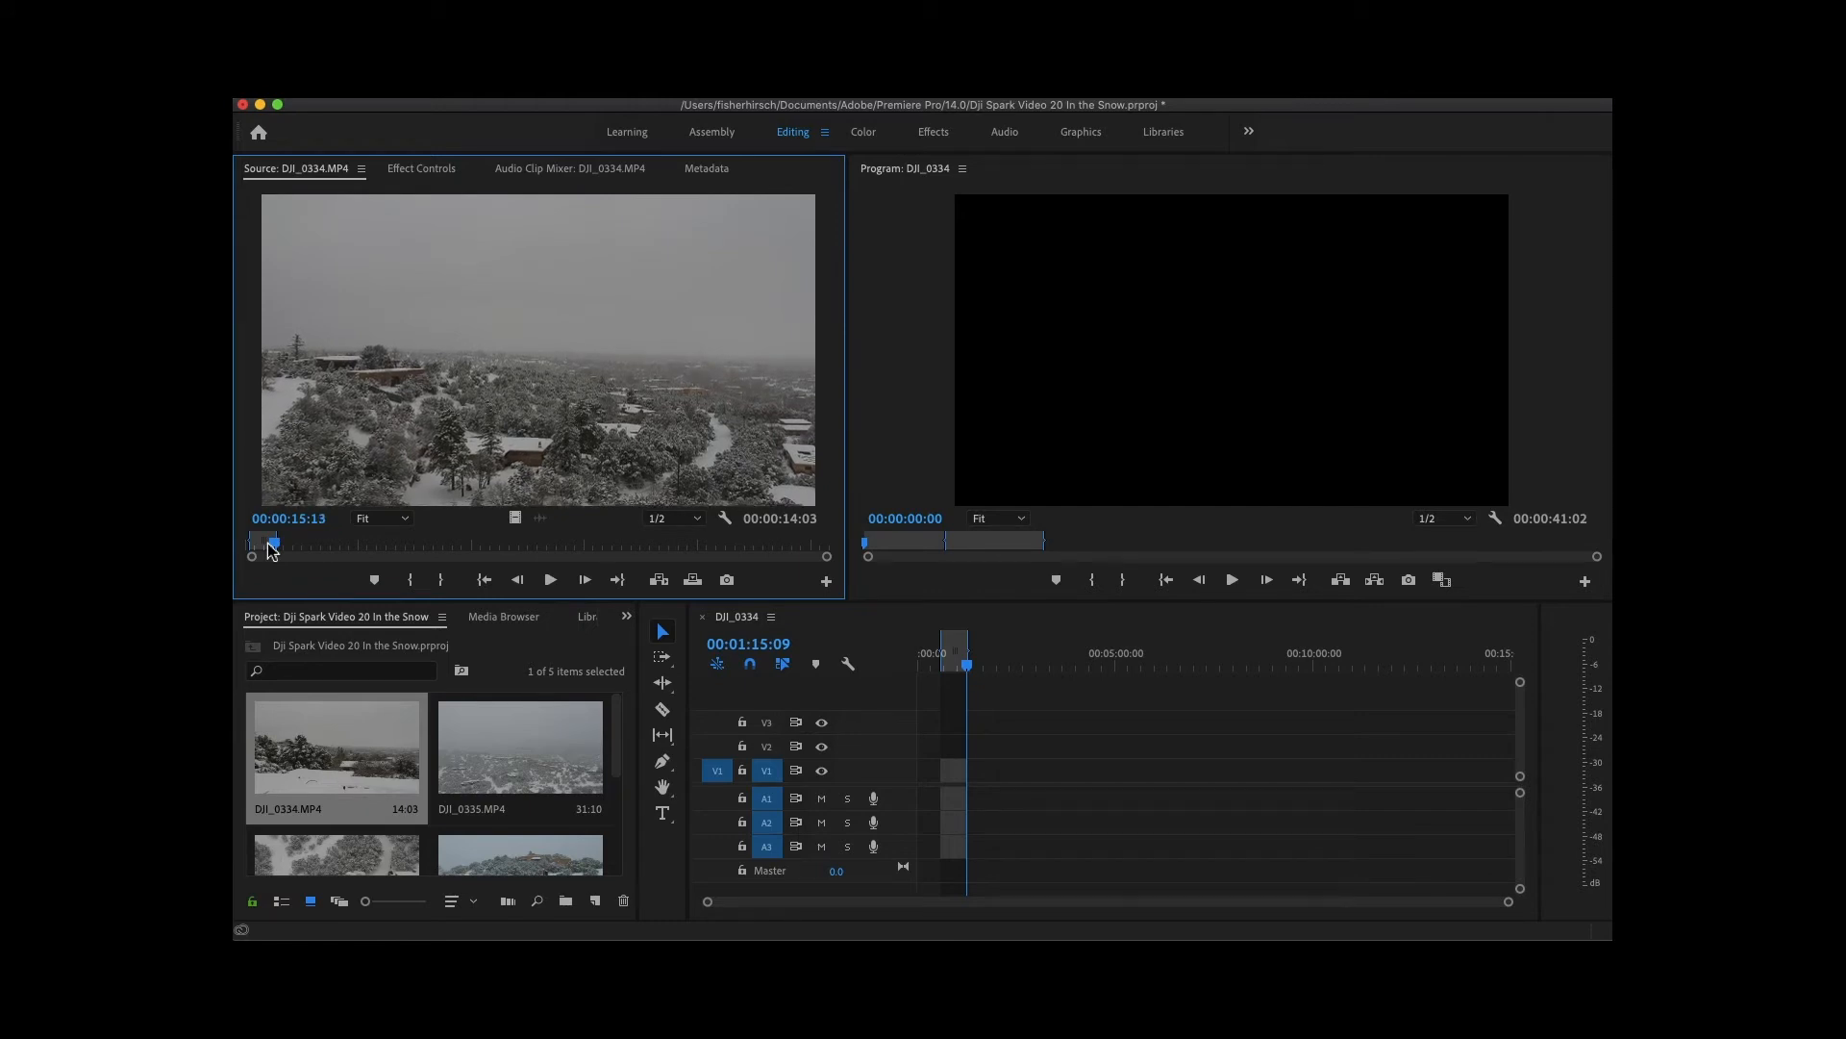
key(o)
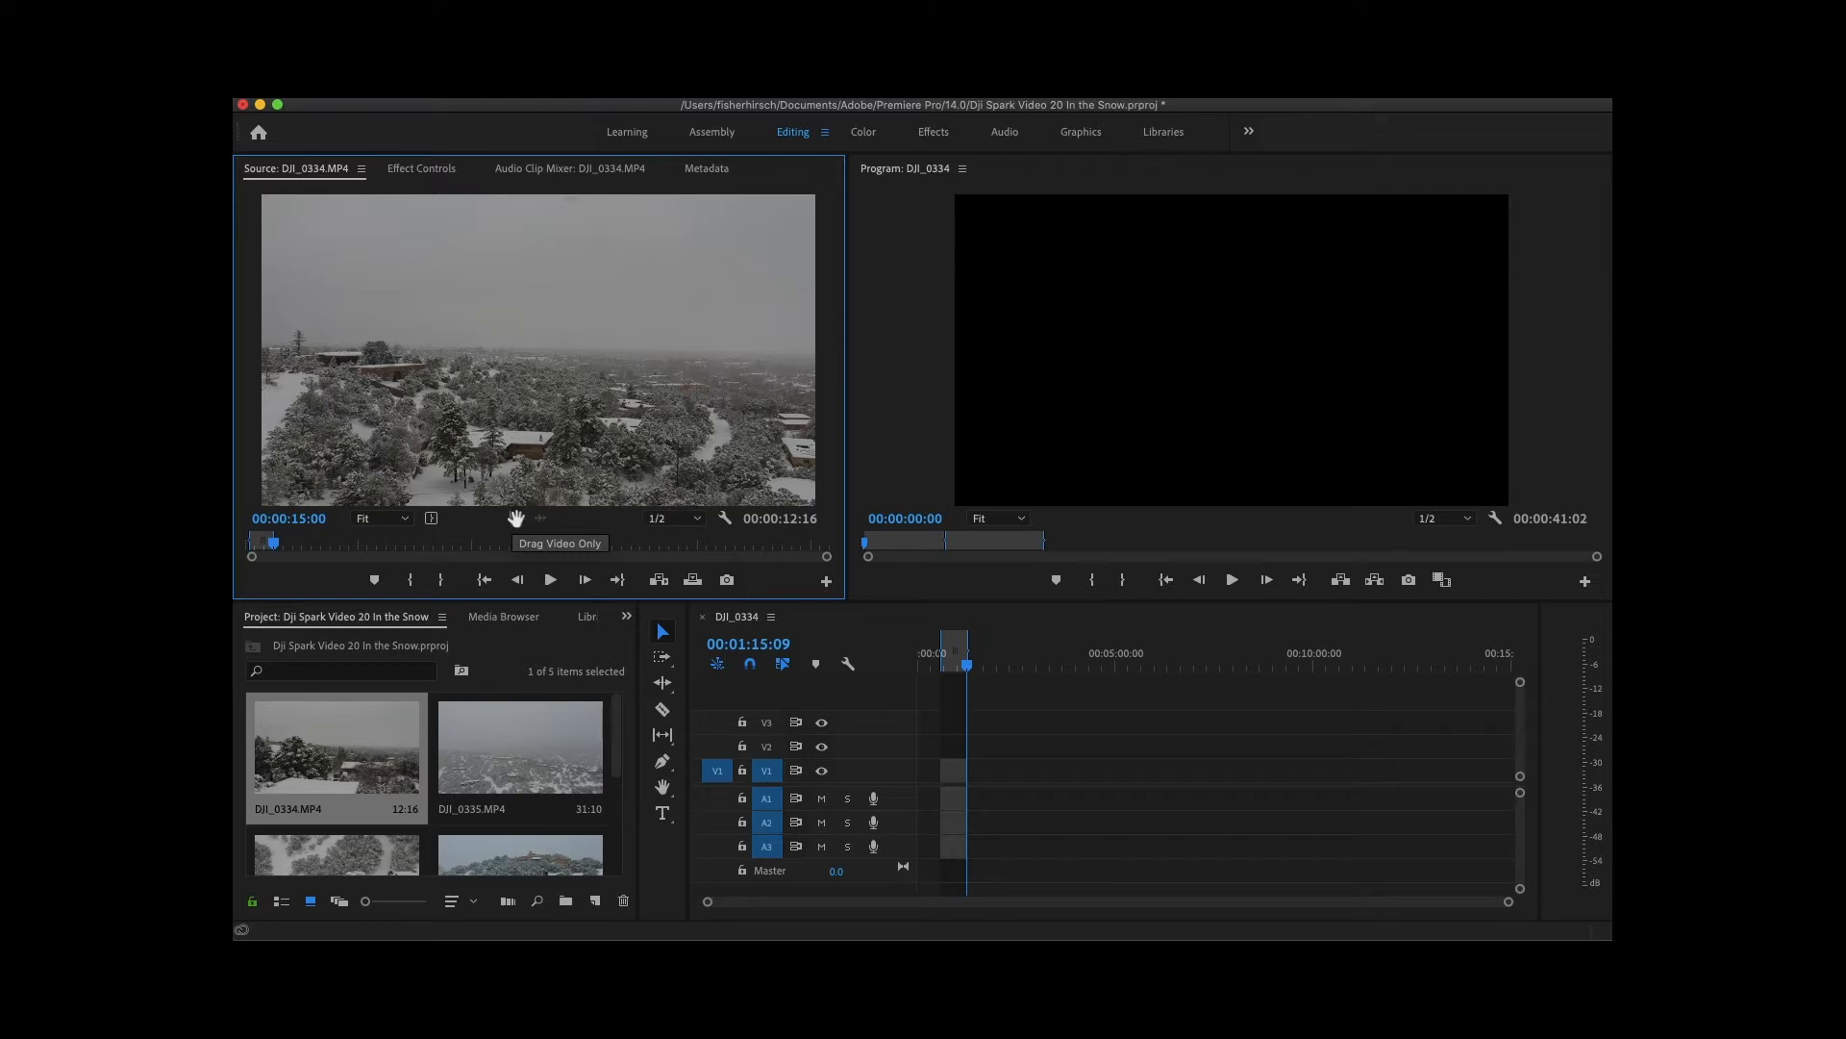
drag(957, 676, 975, 781)
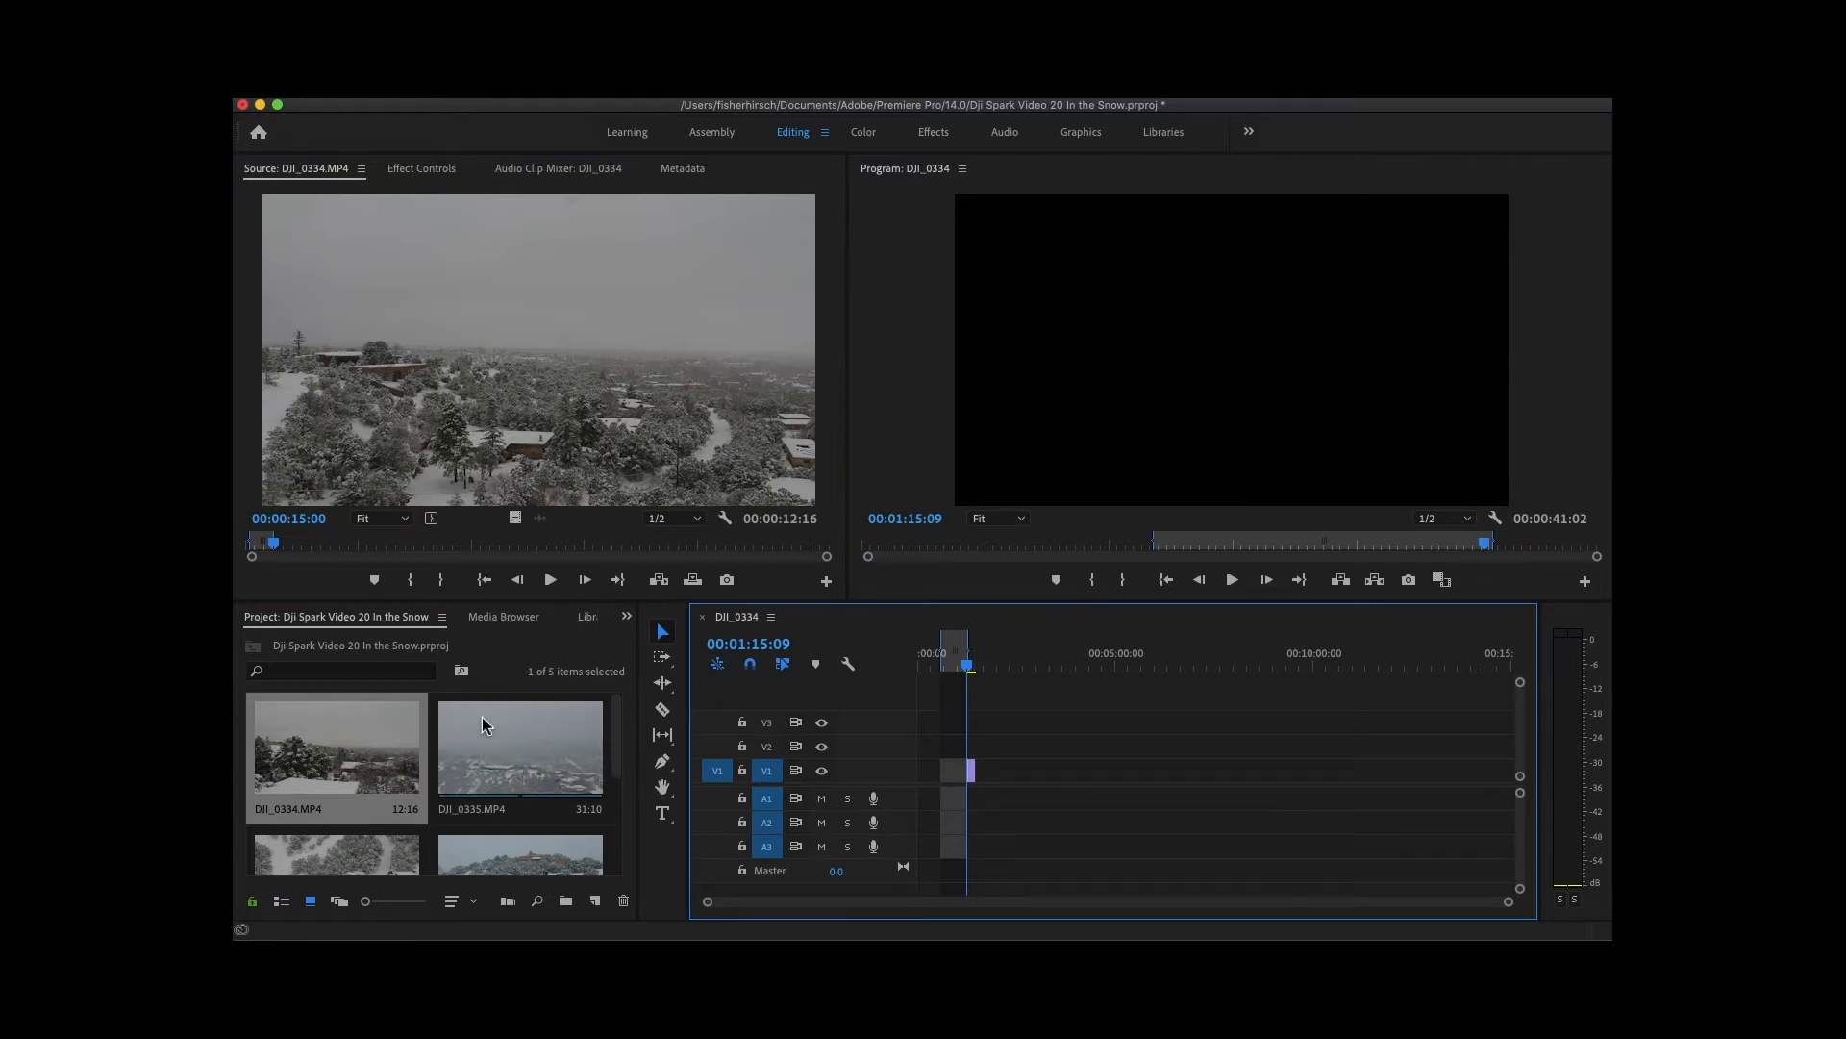
Mark a 35:21 range ending at 00:01:14:14 in DJI_0334.MP4 and place its video on V1 directly after the first segment.
click(276, 545)
drag(276, 545, 380, 569)
key(i)
key(space)
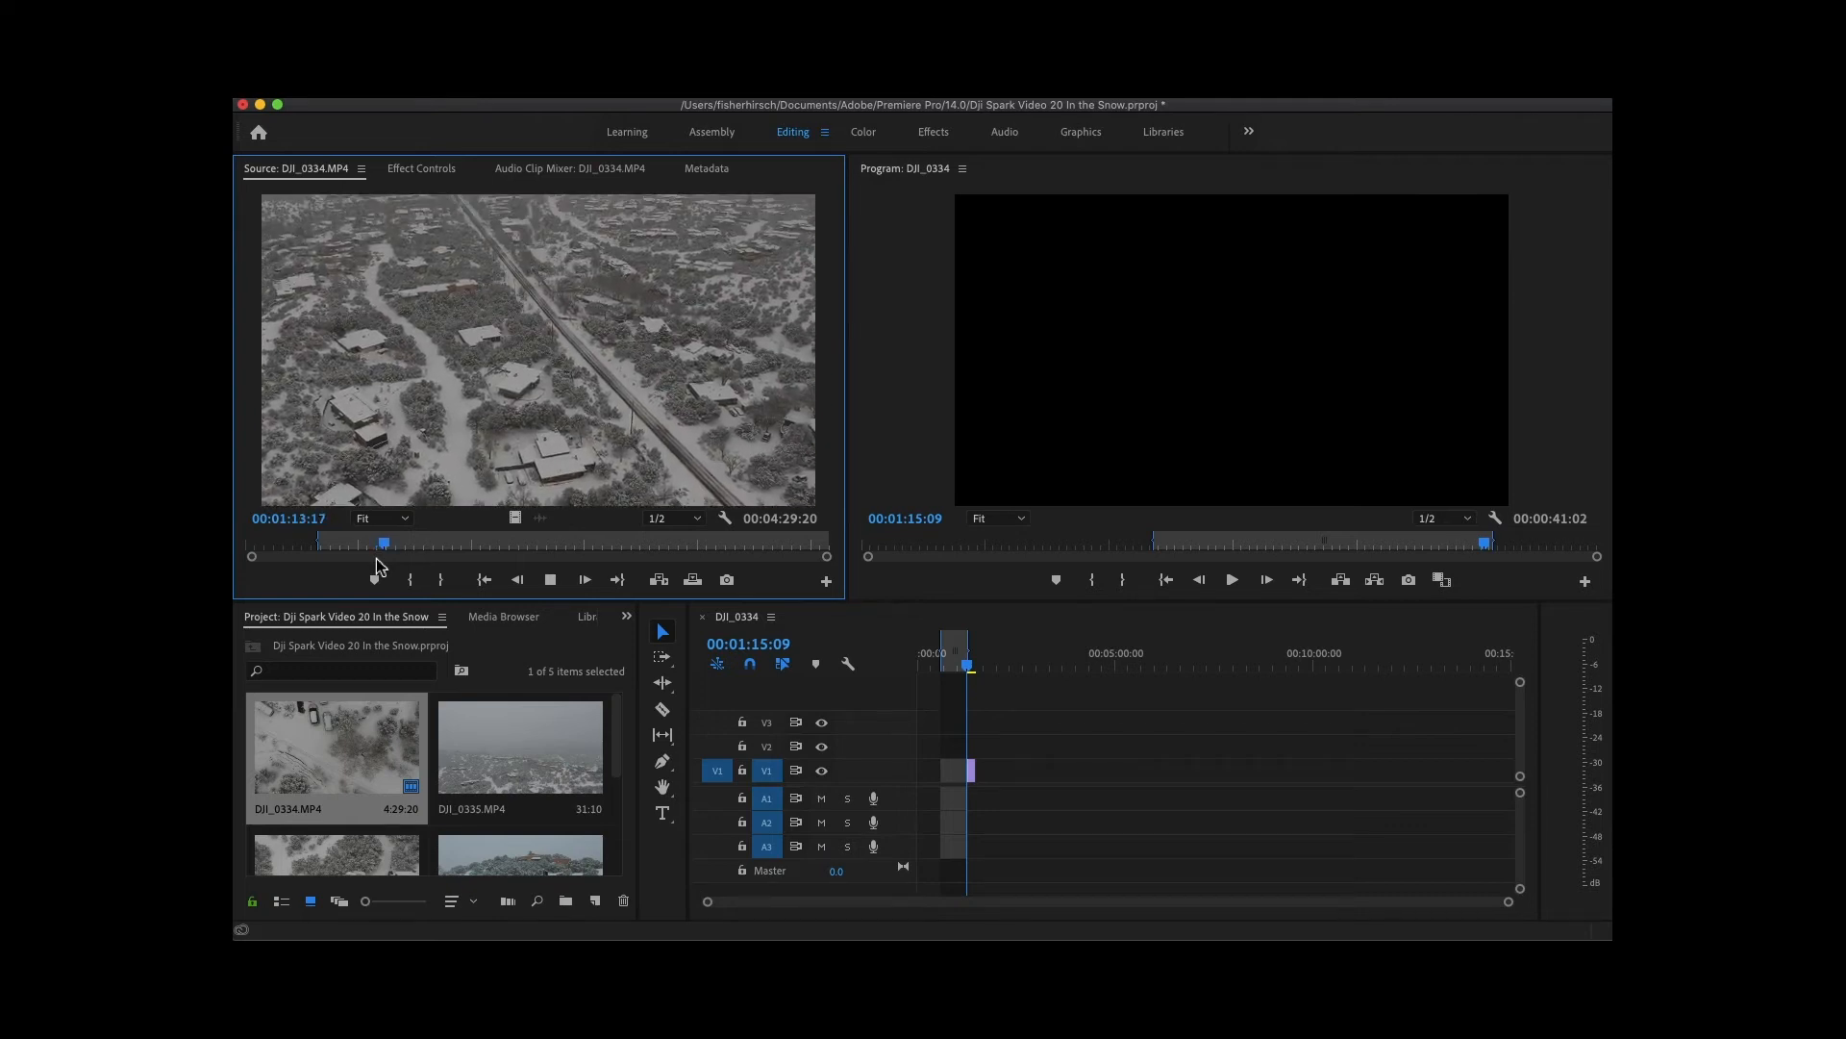
key(space)
key(o)
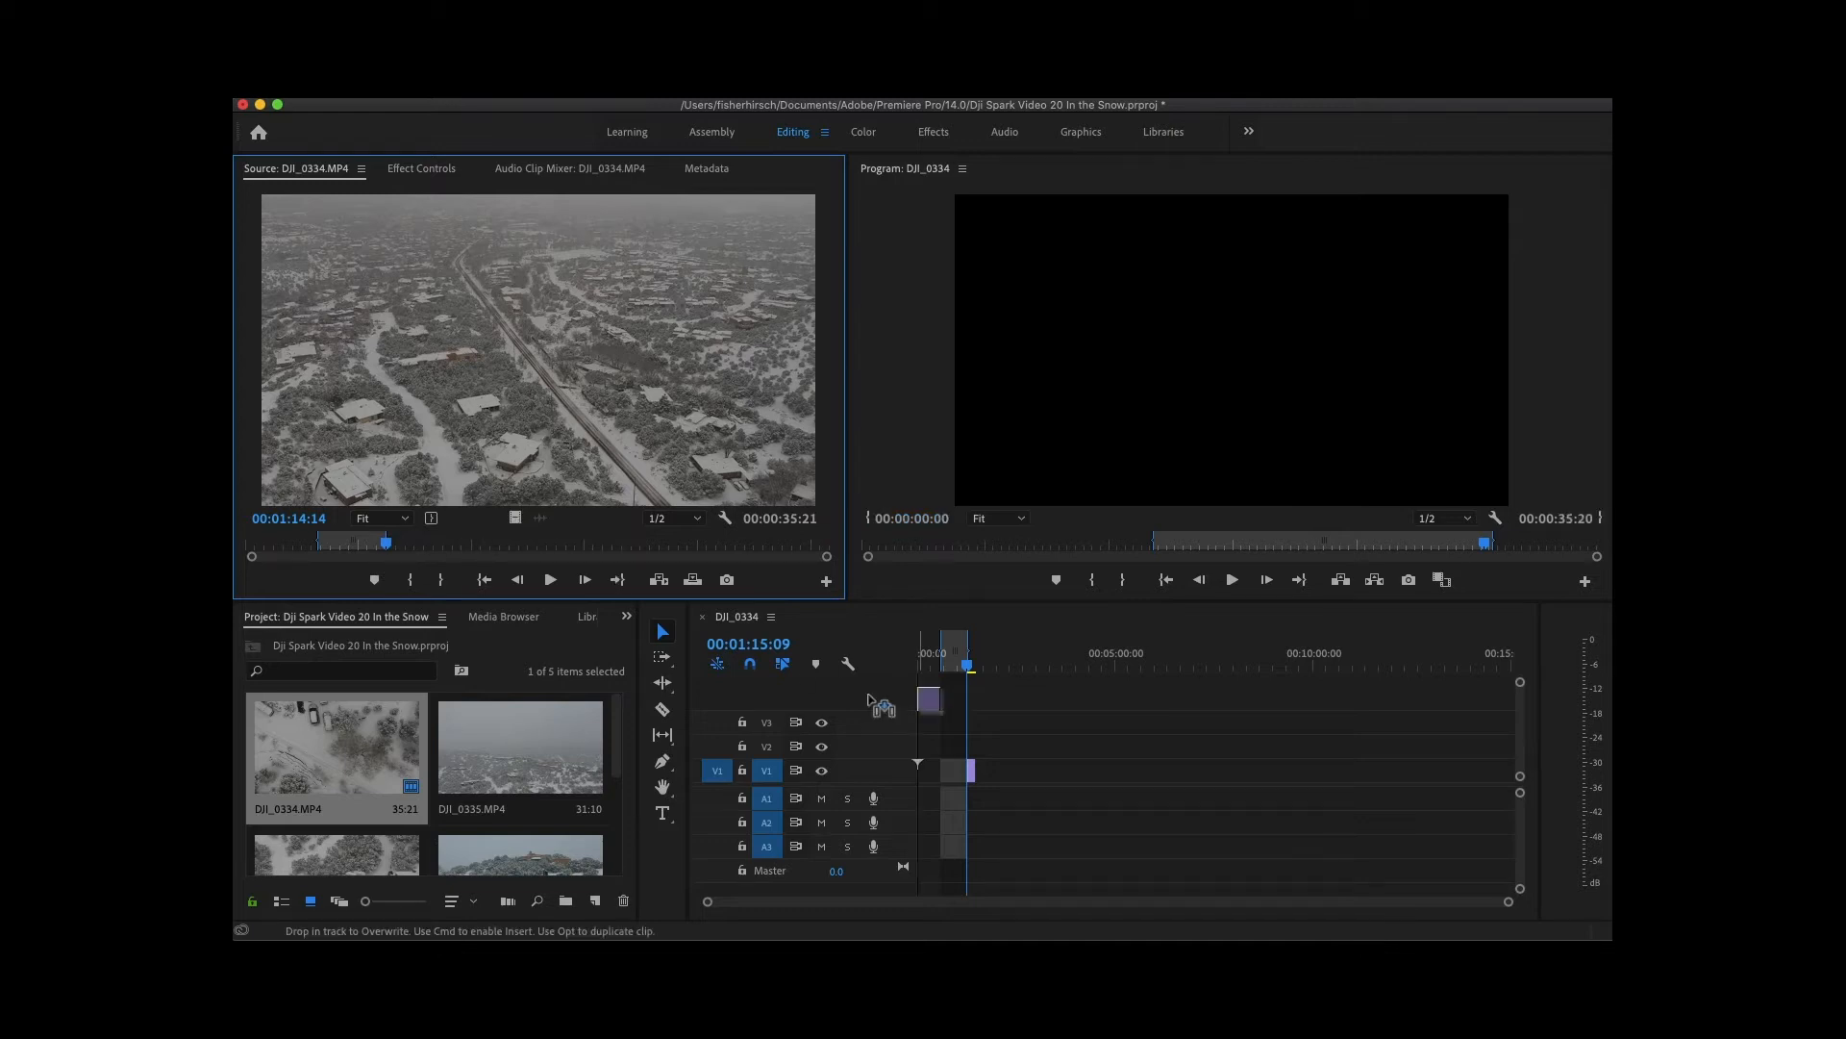
drag(544, 530, 985, 777)
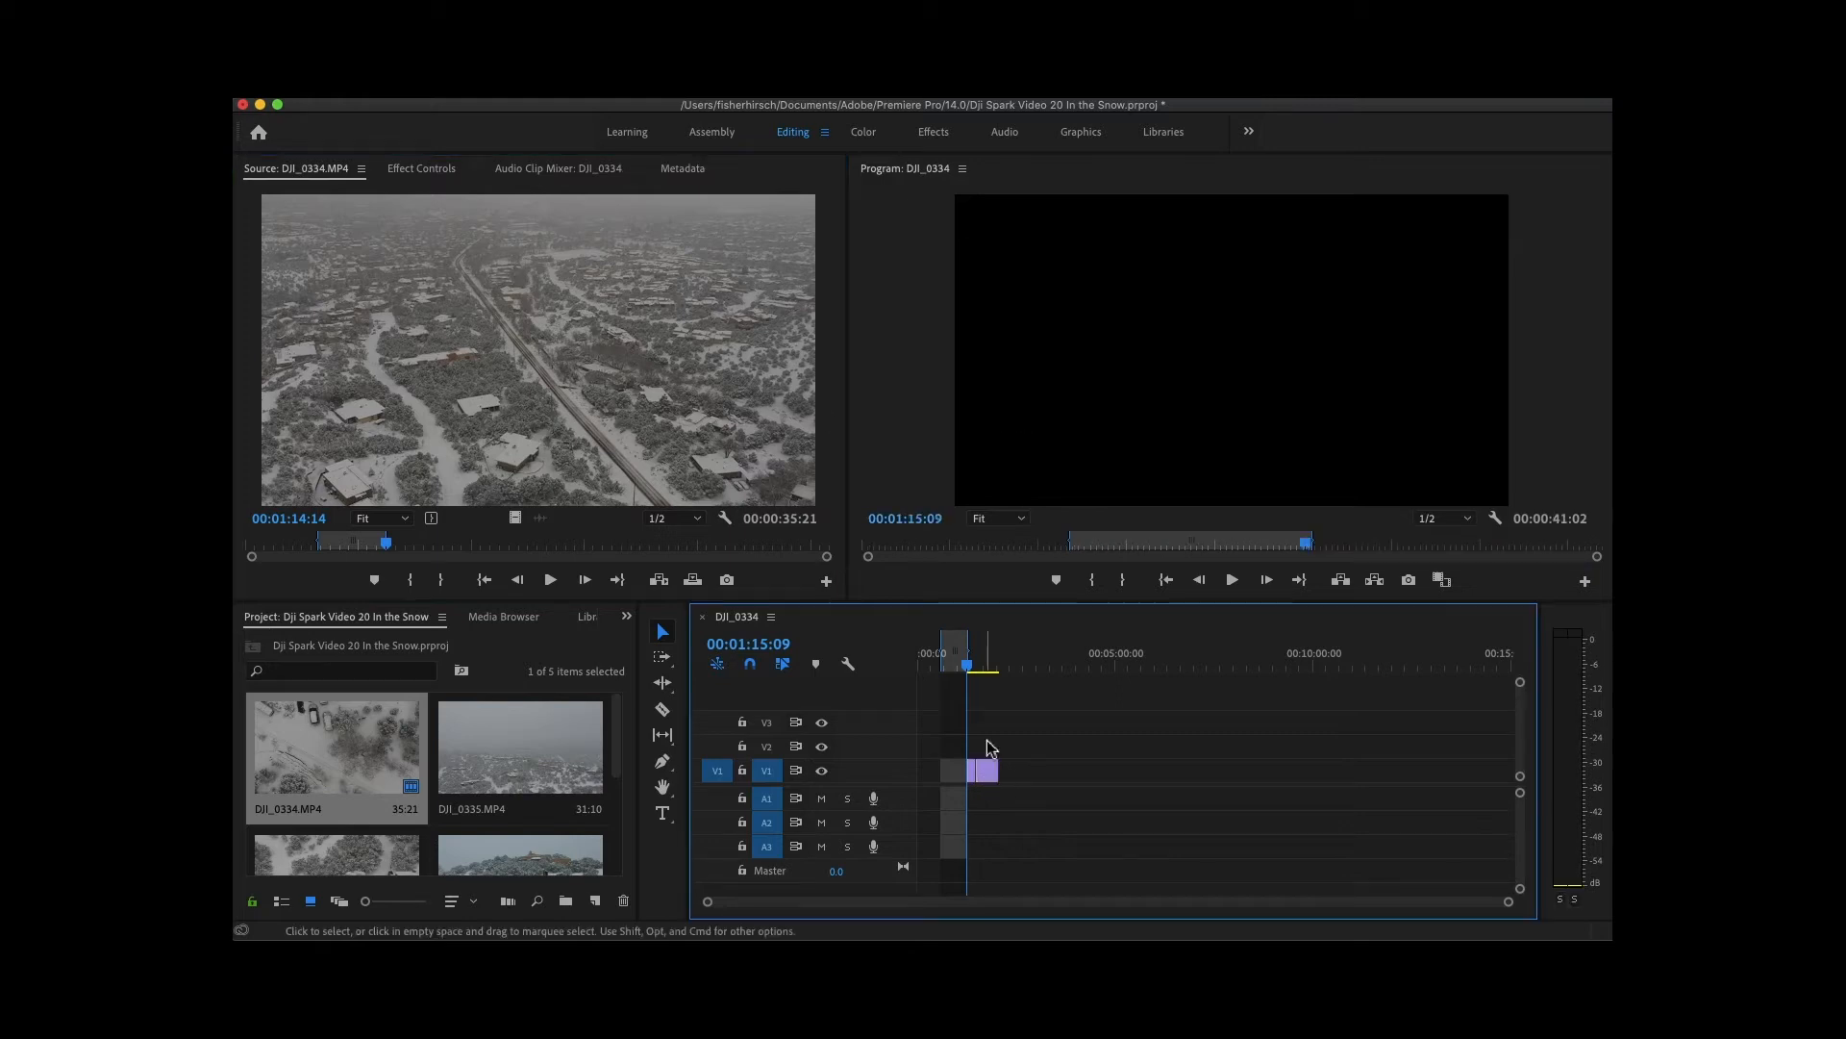
Mark a new in point at about 00:02:03 in DJI_0334.MP4, in the high aerial shot along the road.
click(431, 488)
key(space)
drag(388, 542, 475, 545)
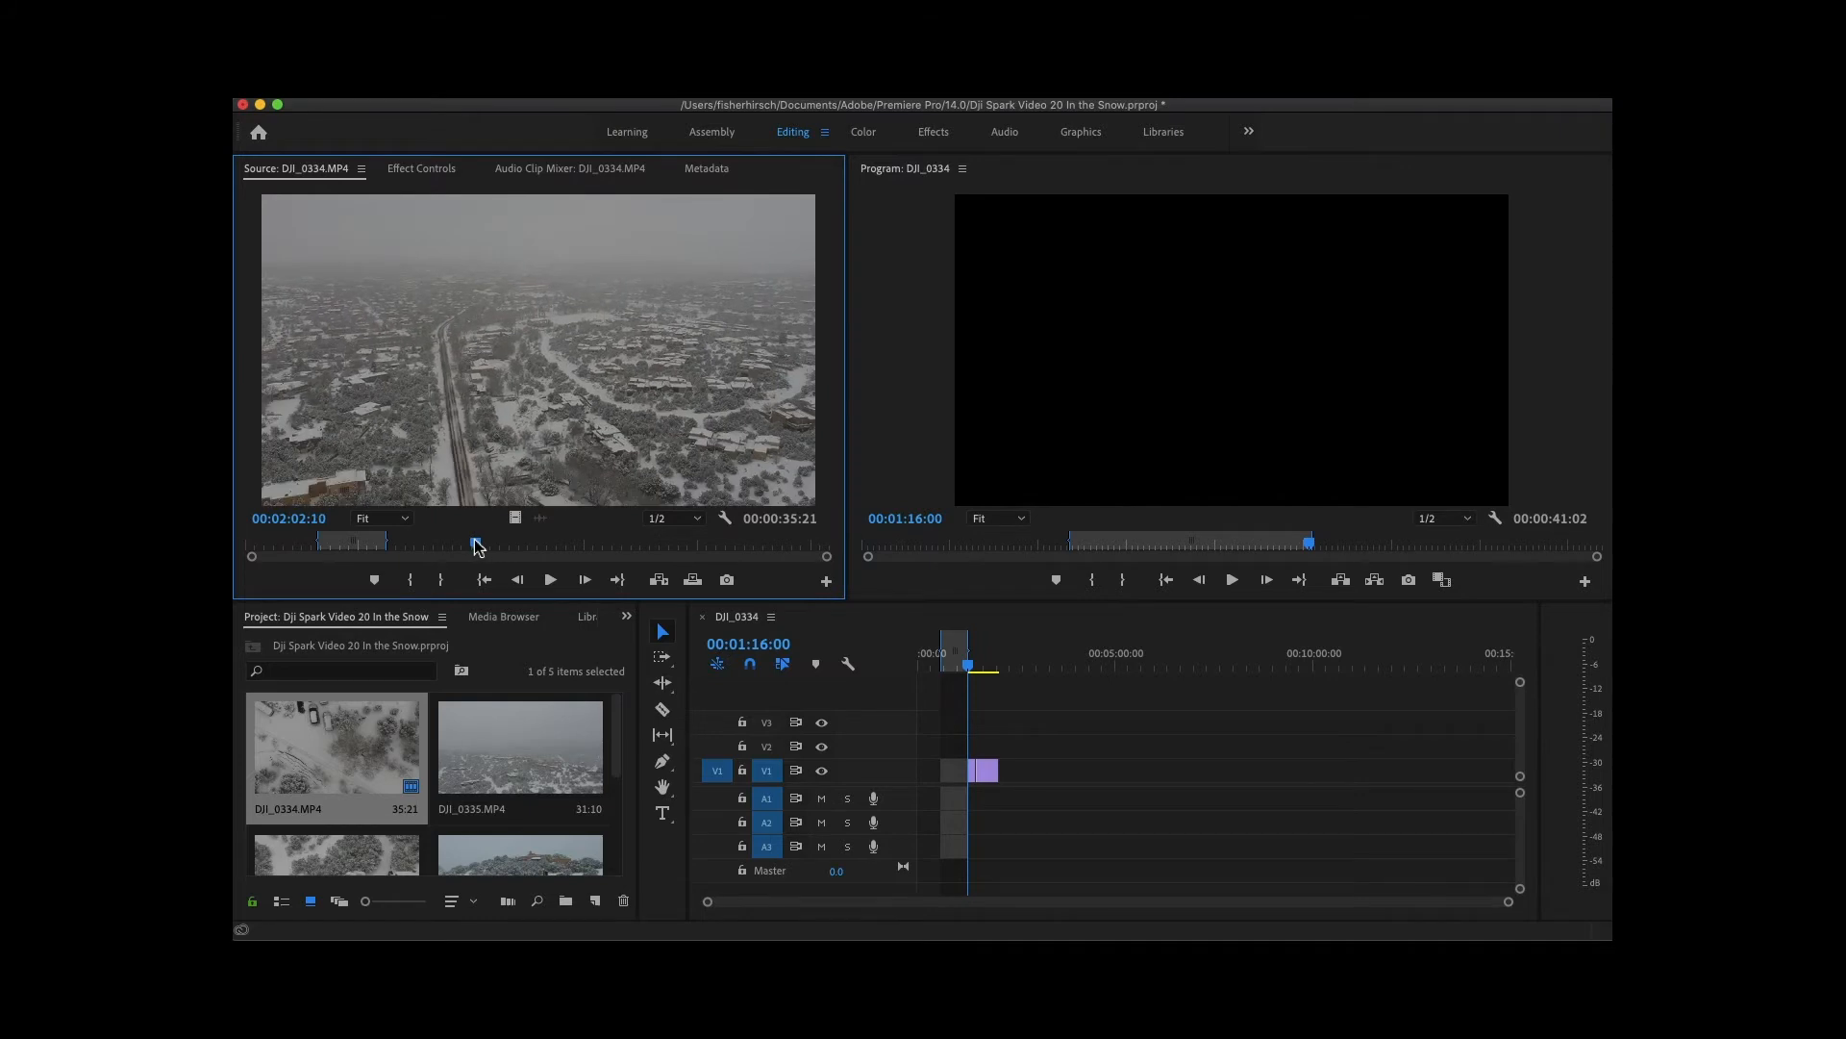
key(i)
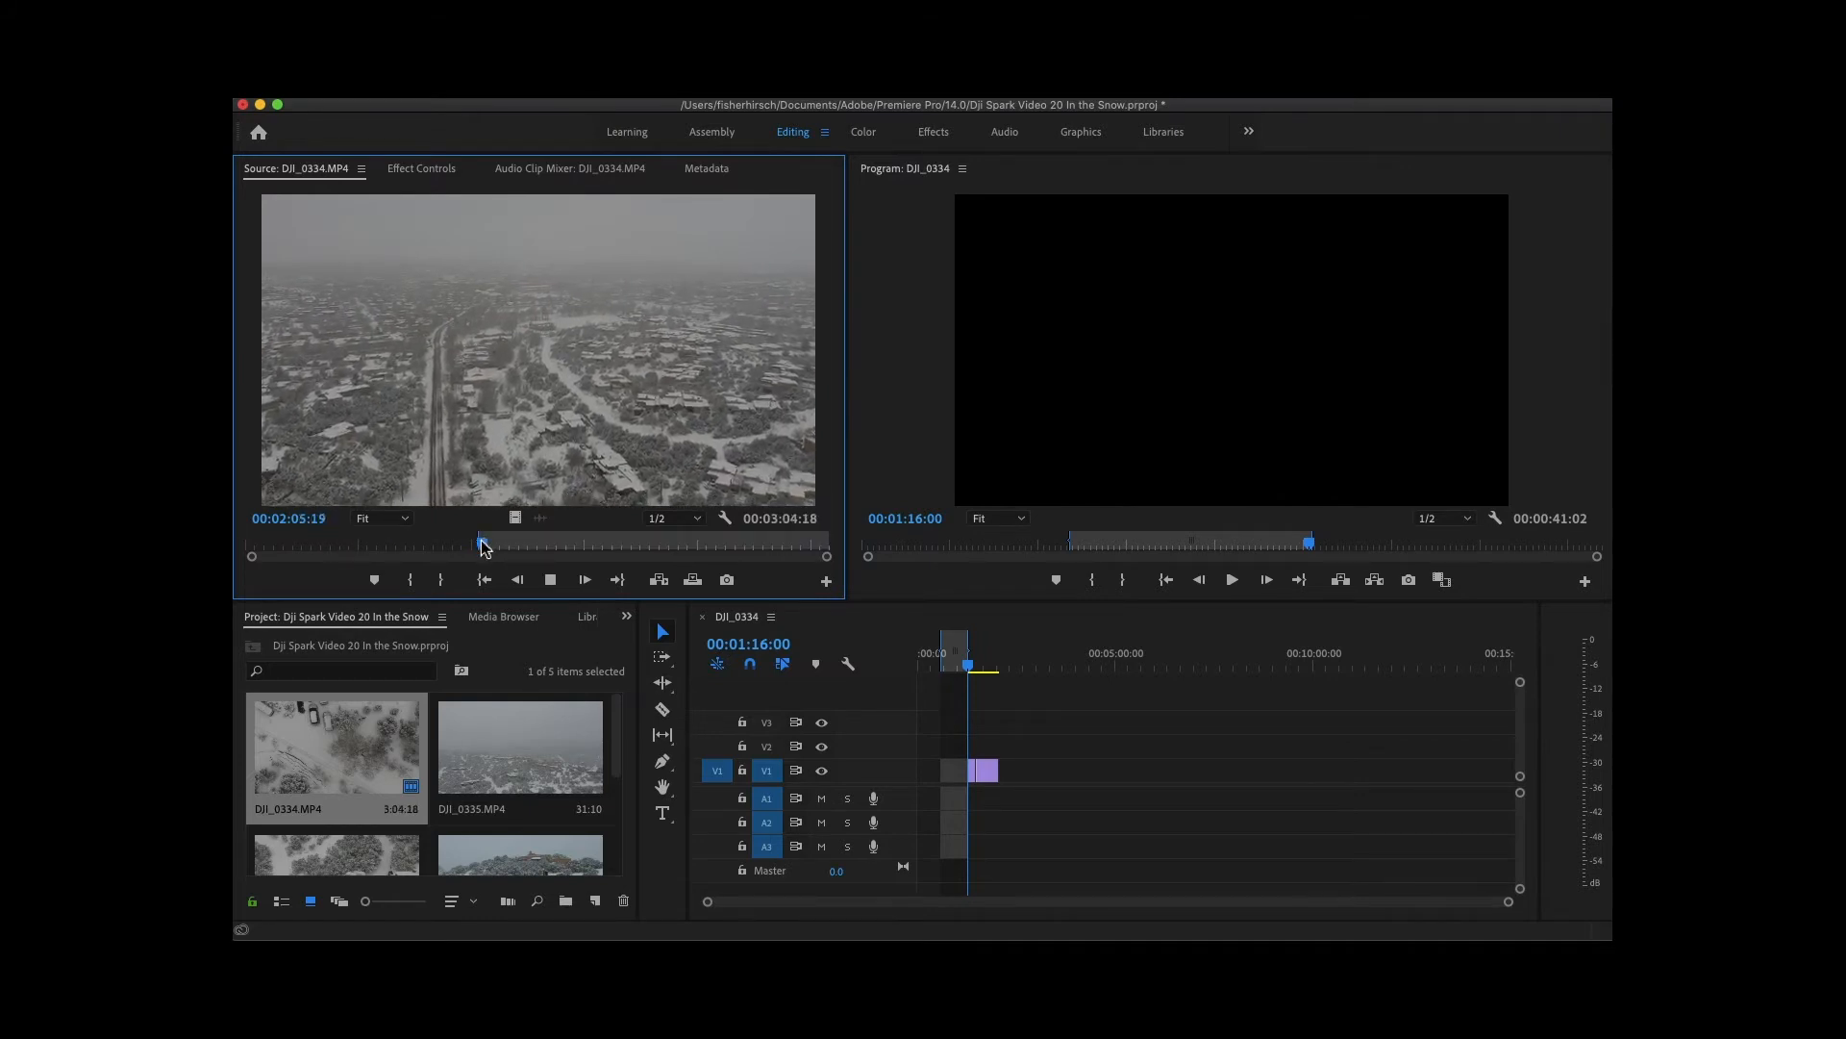
Mark the out point at 00:02:29:20 in DJI_0334.MP4 and place this third video segment on V1 directly after the second.
drag(481, 543, 524, 555)
key(space)
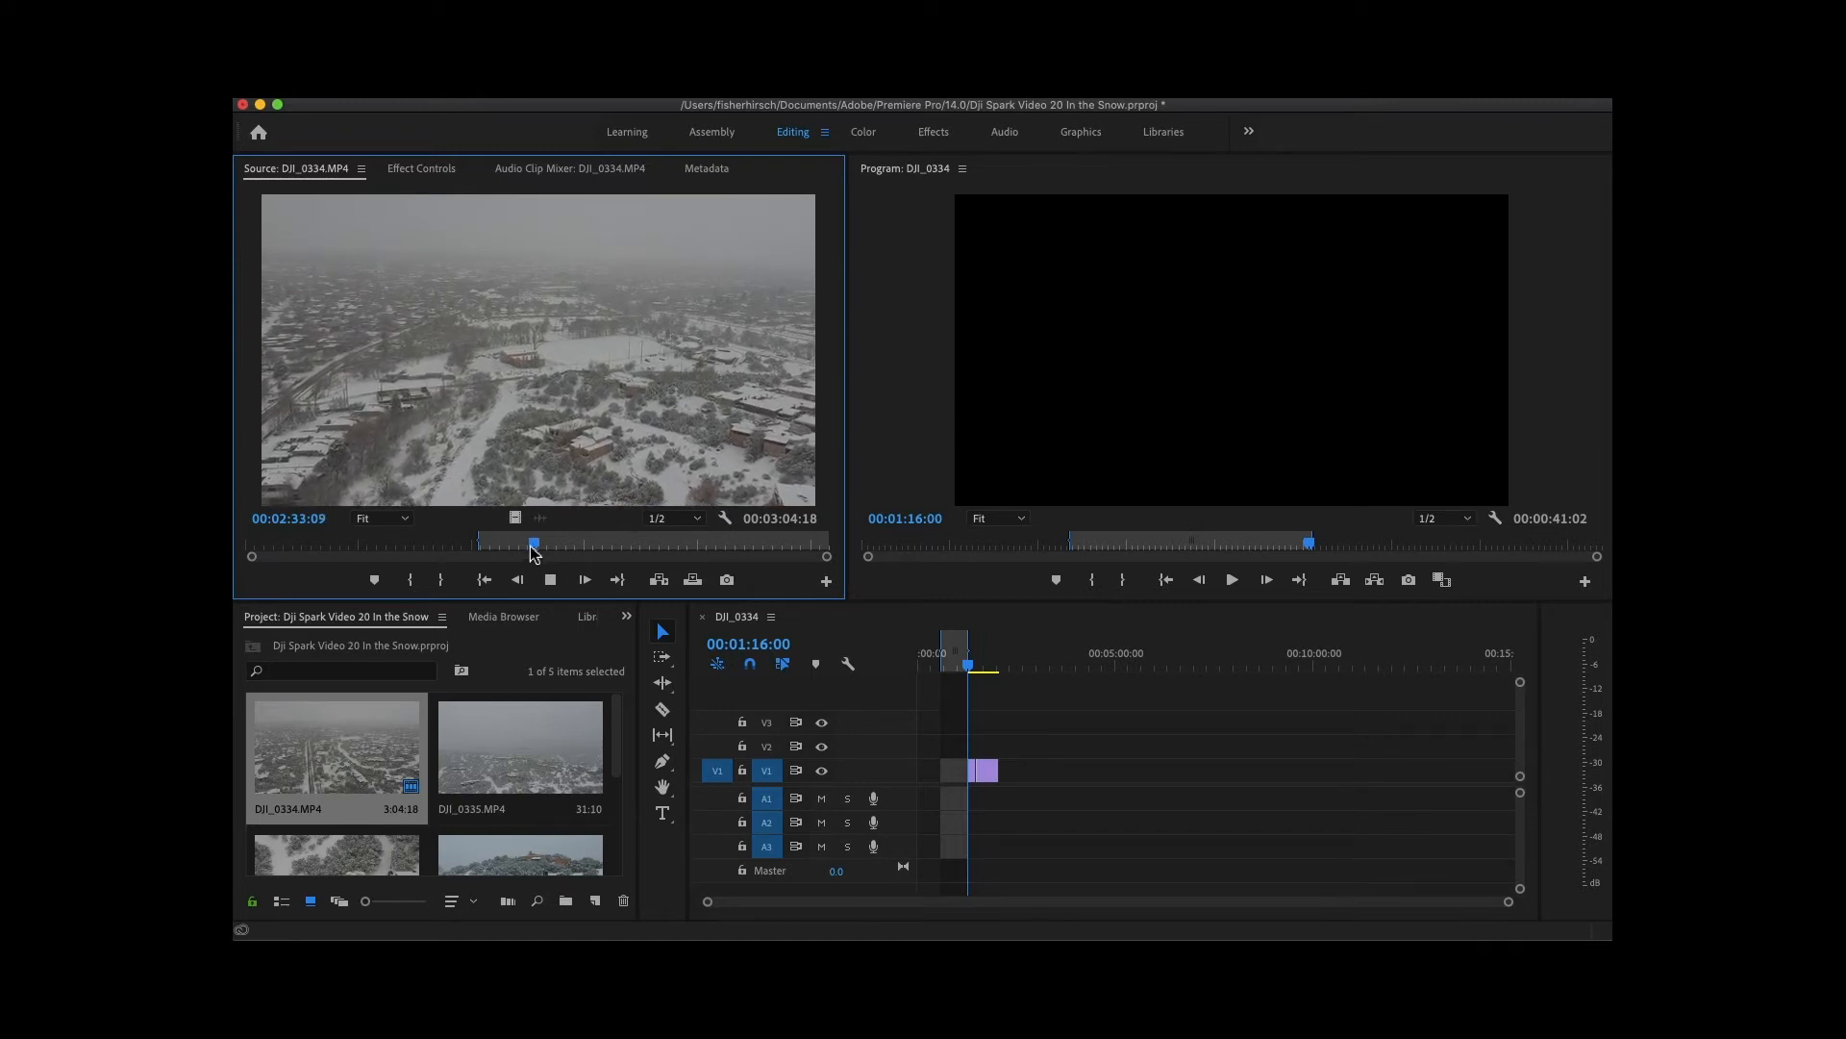
drag(535, 551, 519, 558)
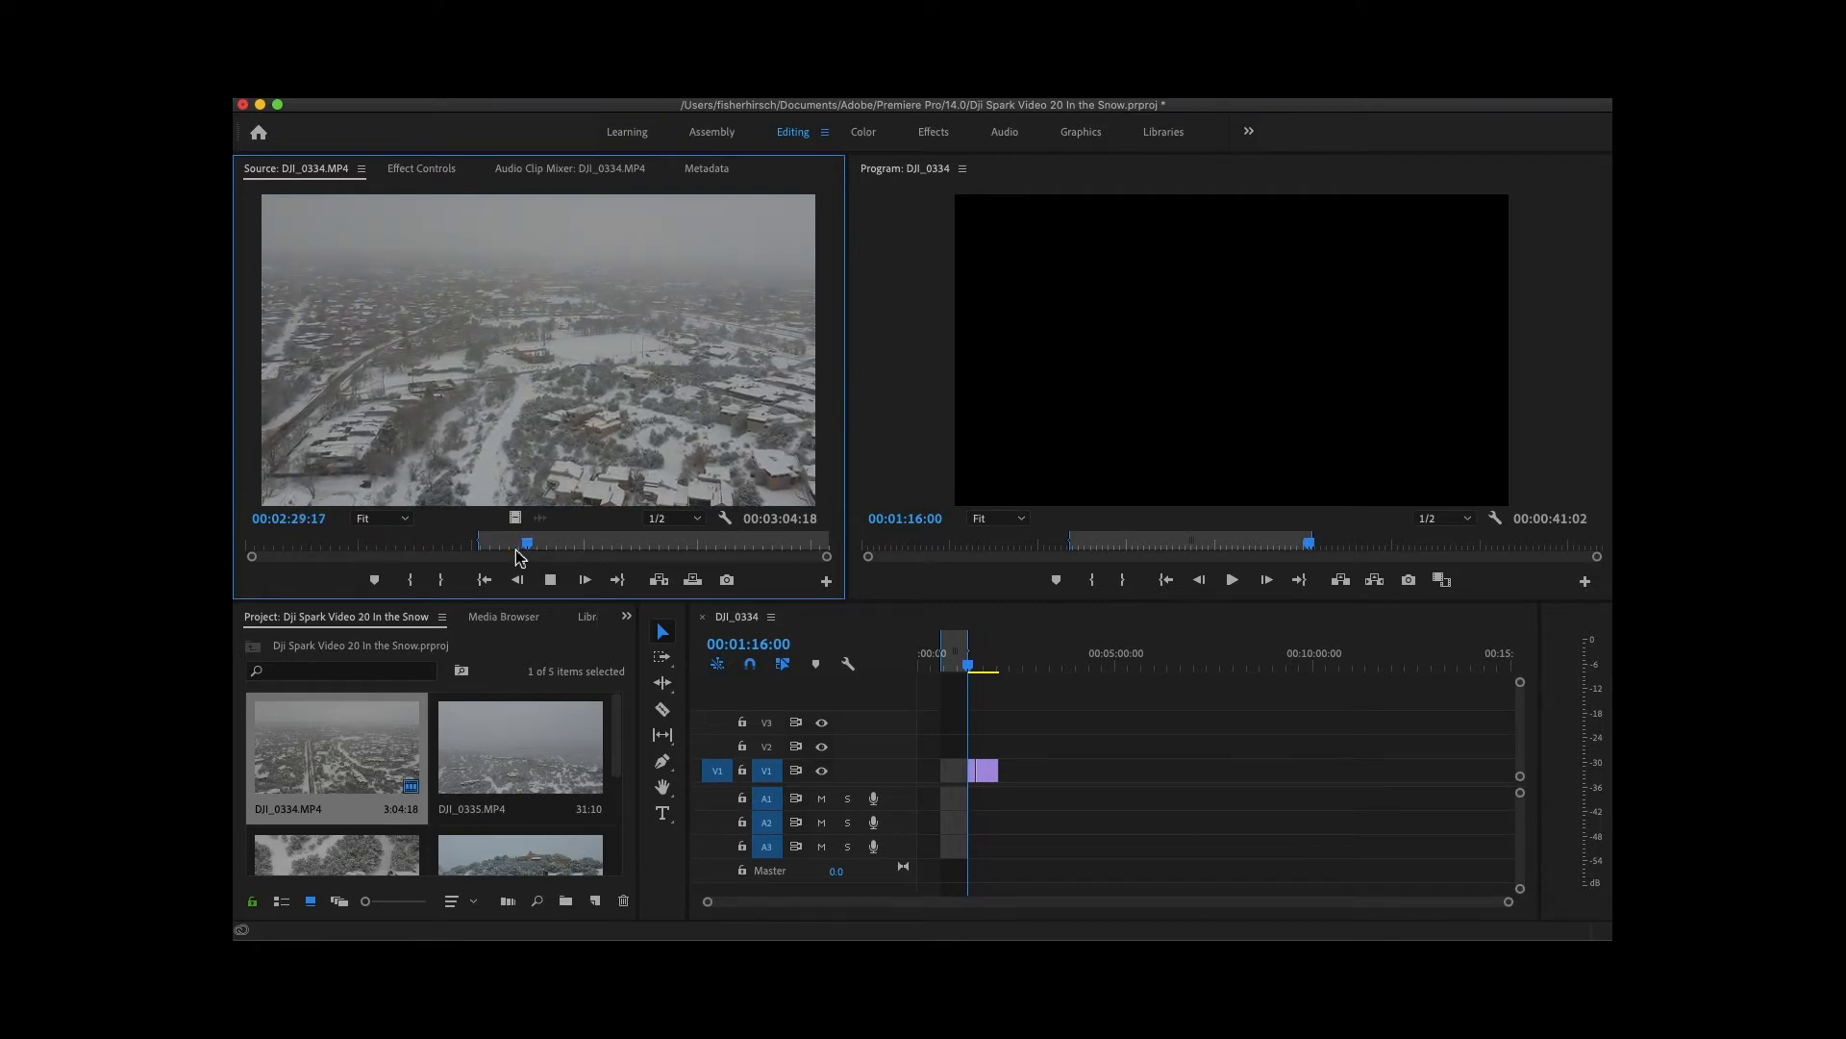
key(space)
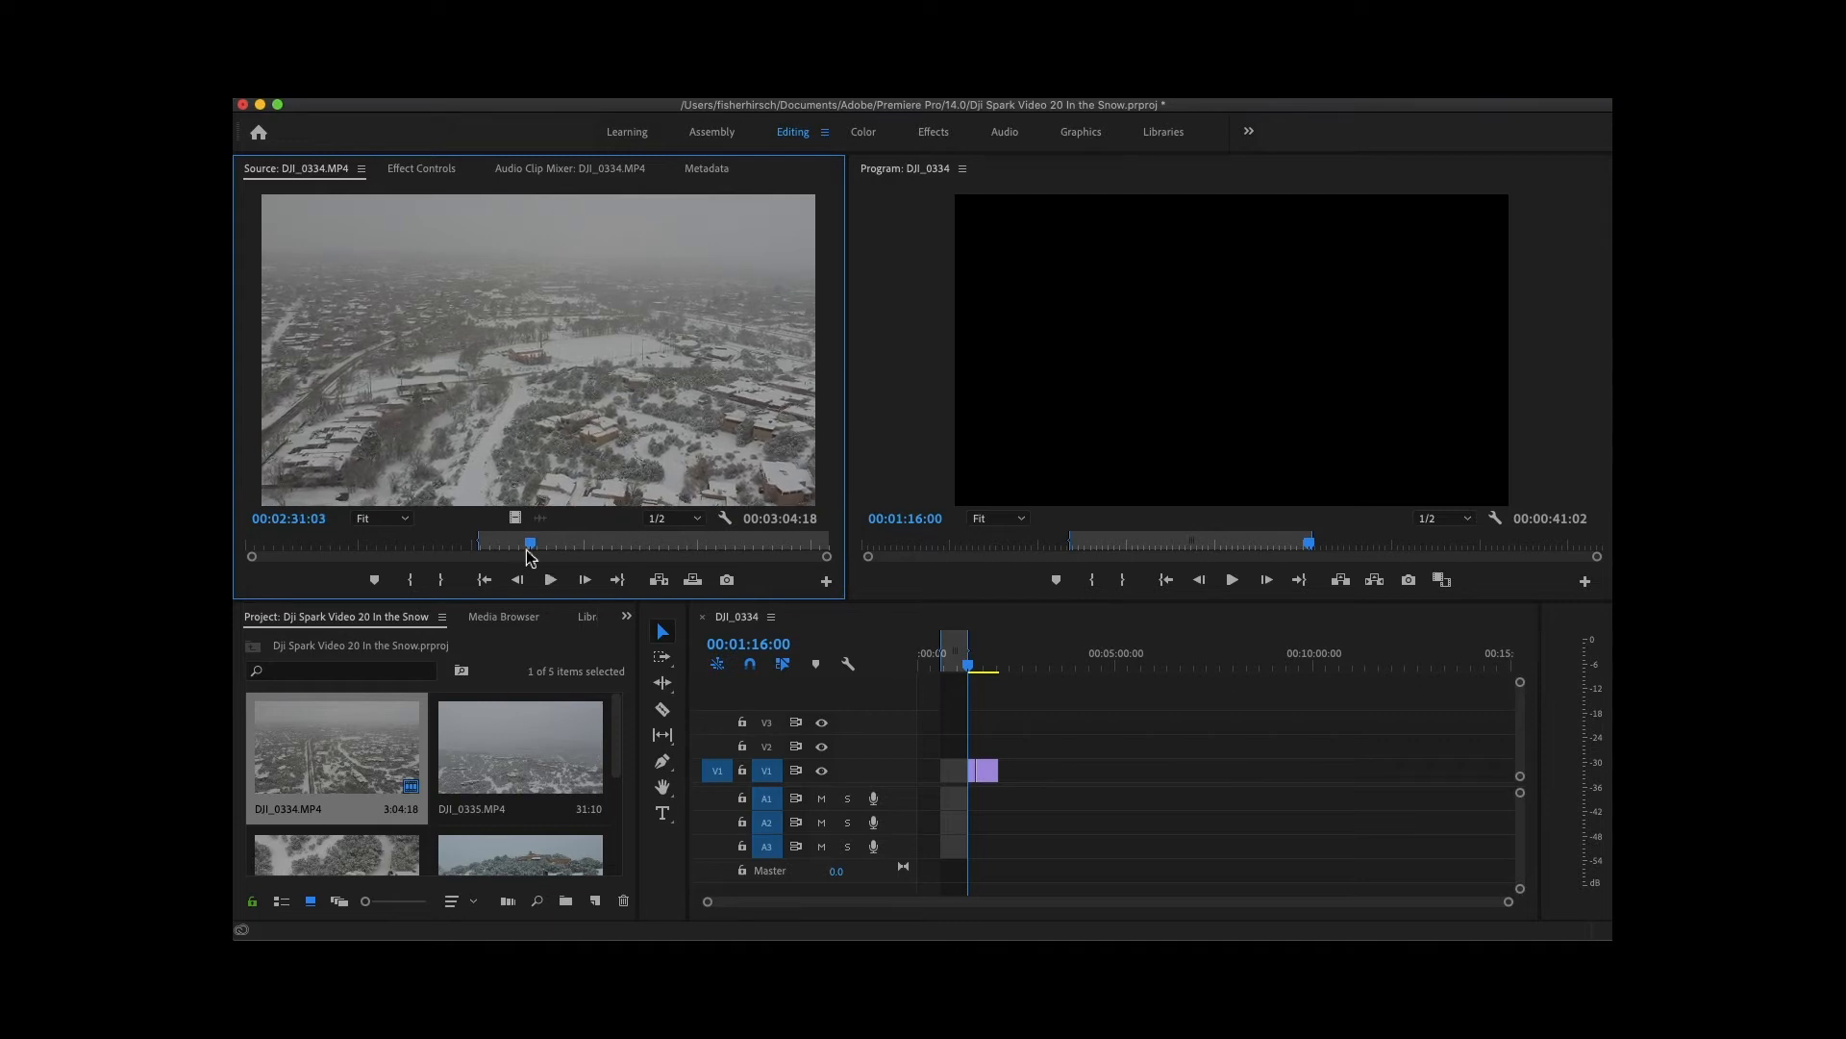
key(Left)
key(Left)
key(Left)
key(Left)
key(Left)
key(Left)
key(Left)
key(Left)
key(Left)
key(Left)
key(Left)
key(Left)
key(Left)
key(Left)
key(Left)
key(Left)
key(Left)
key(Left)
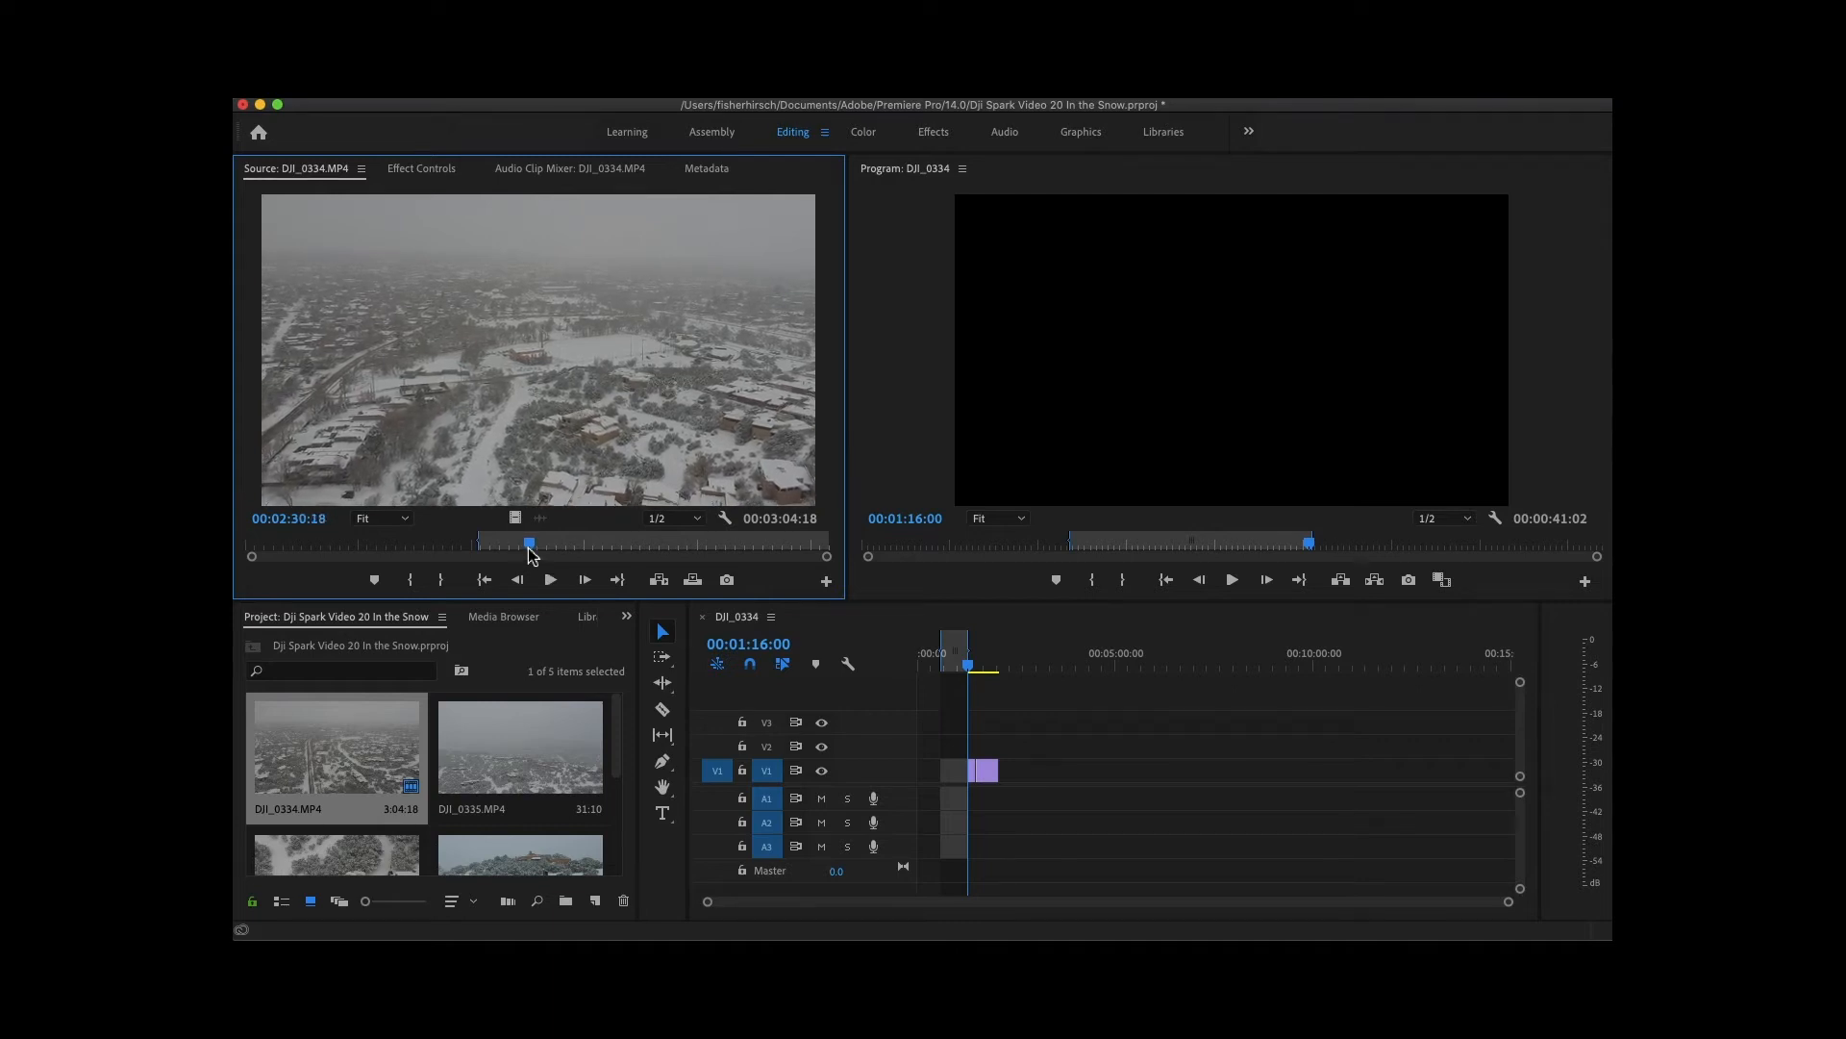
drag(528, 549, 527, 549)
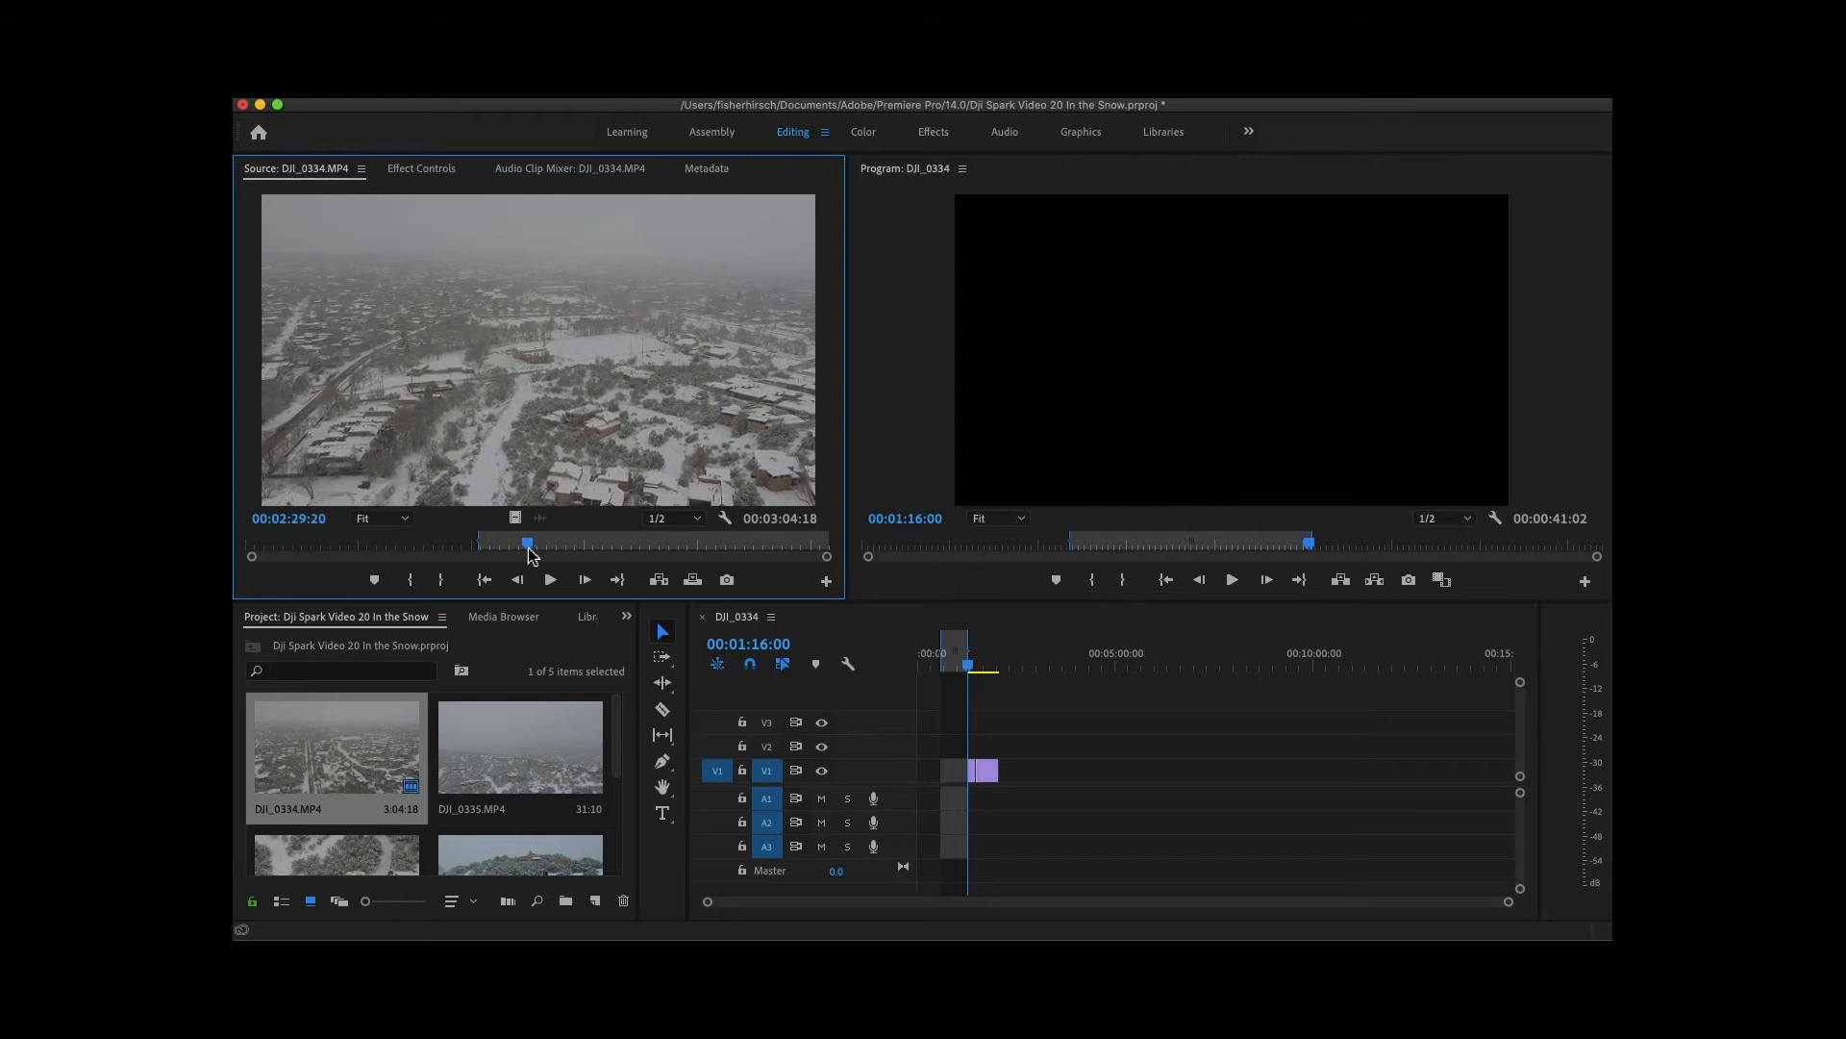
key(o)
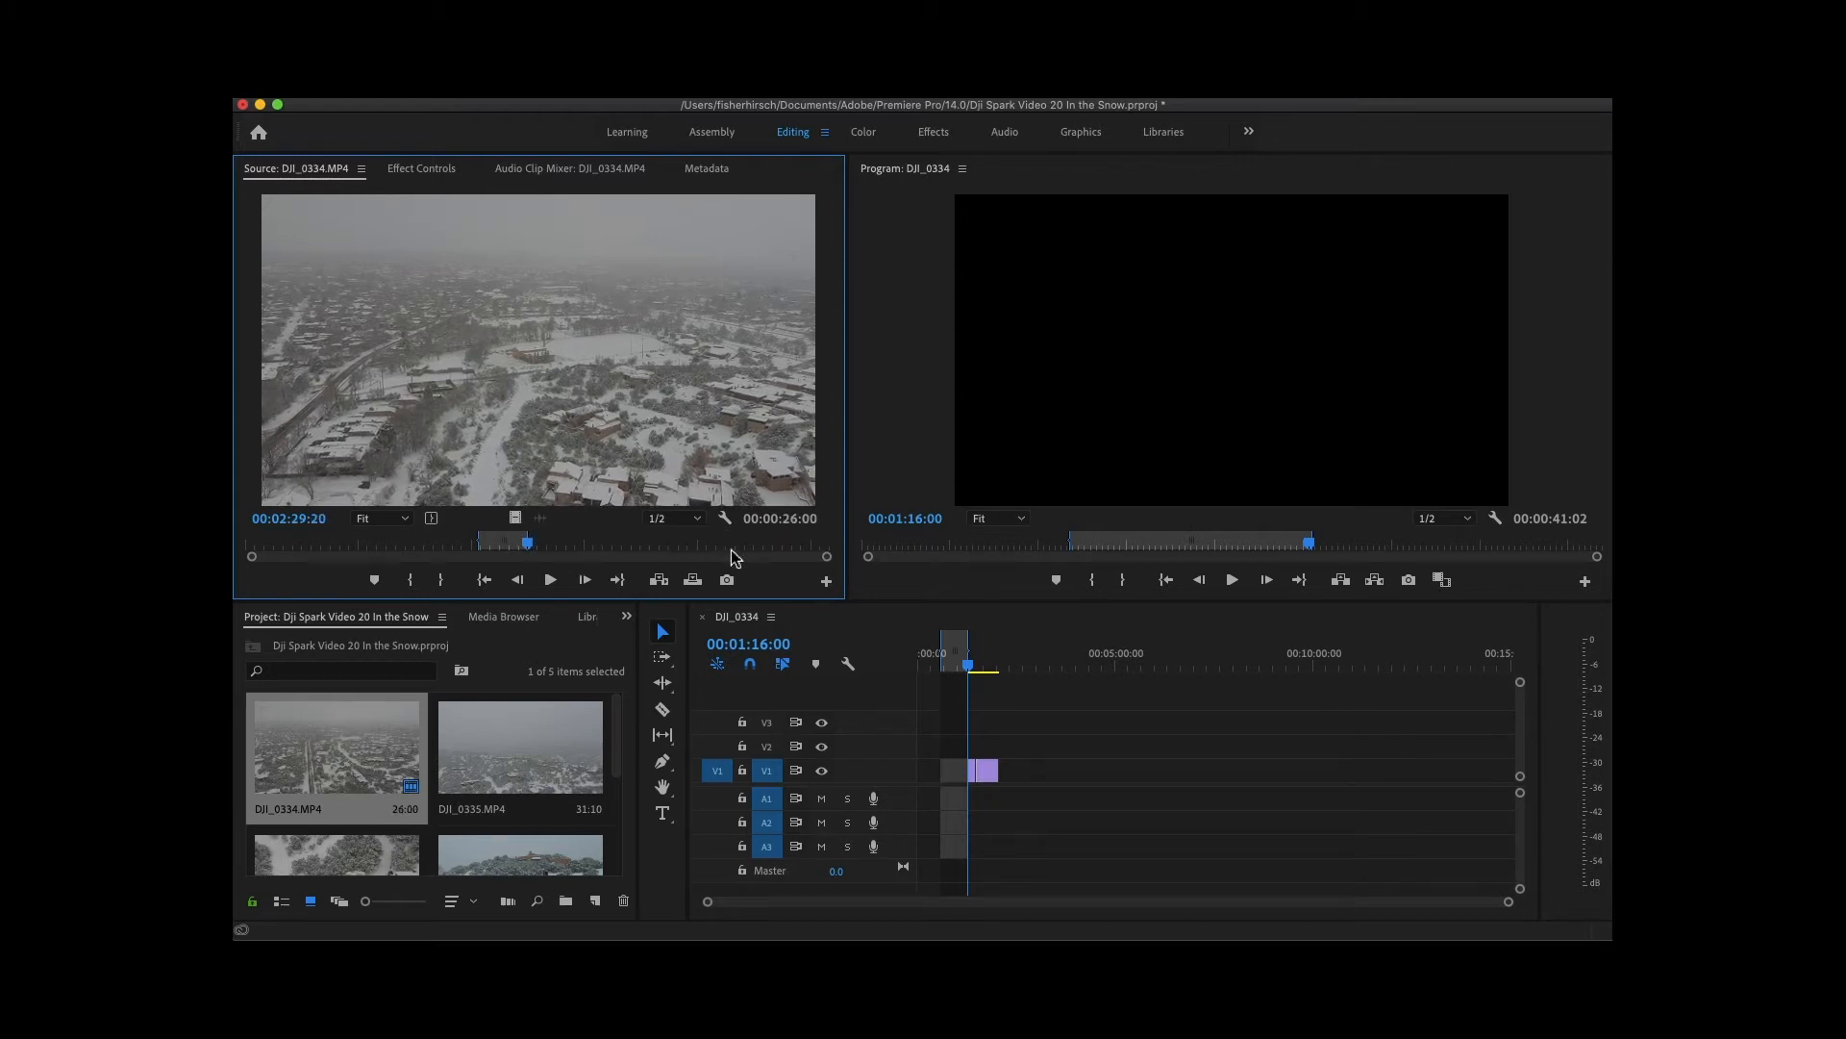
drag(513, 520, 1008, 769)
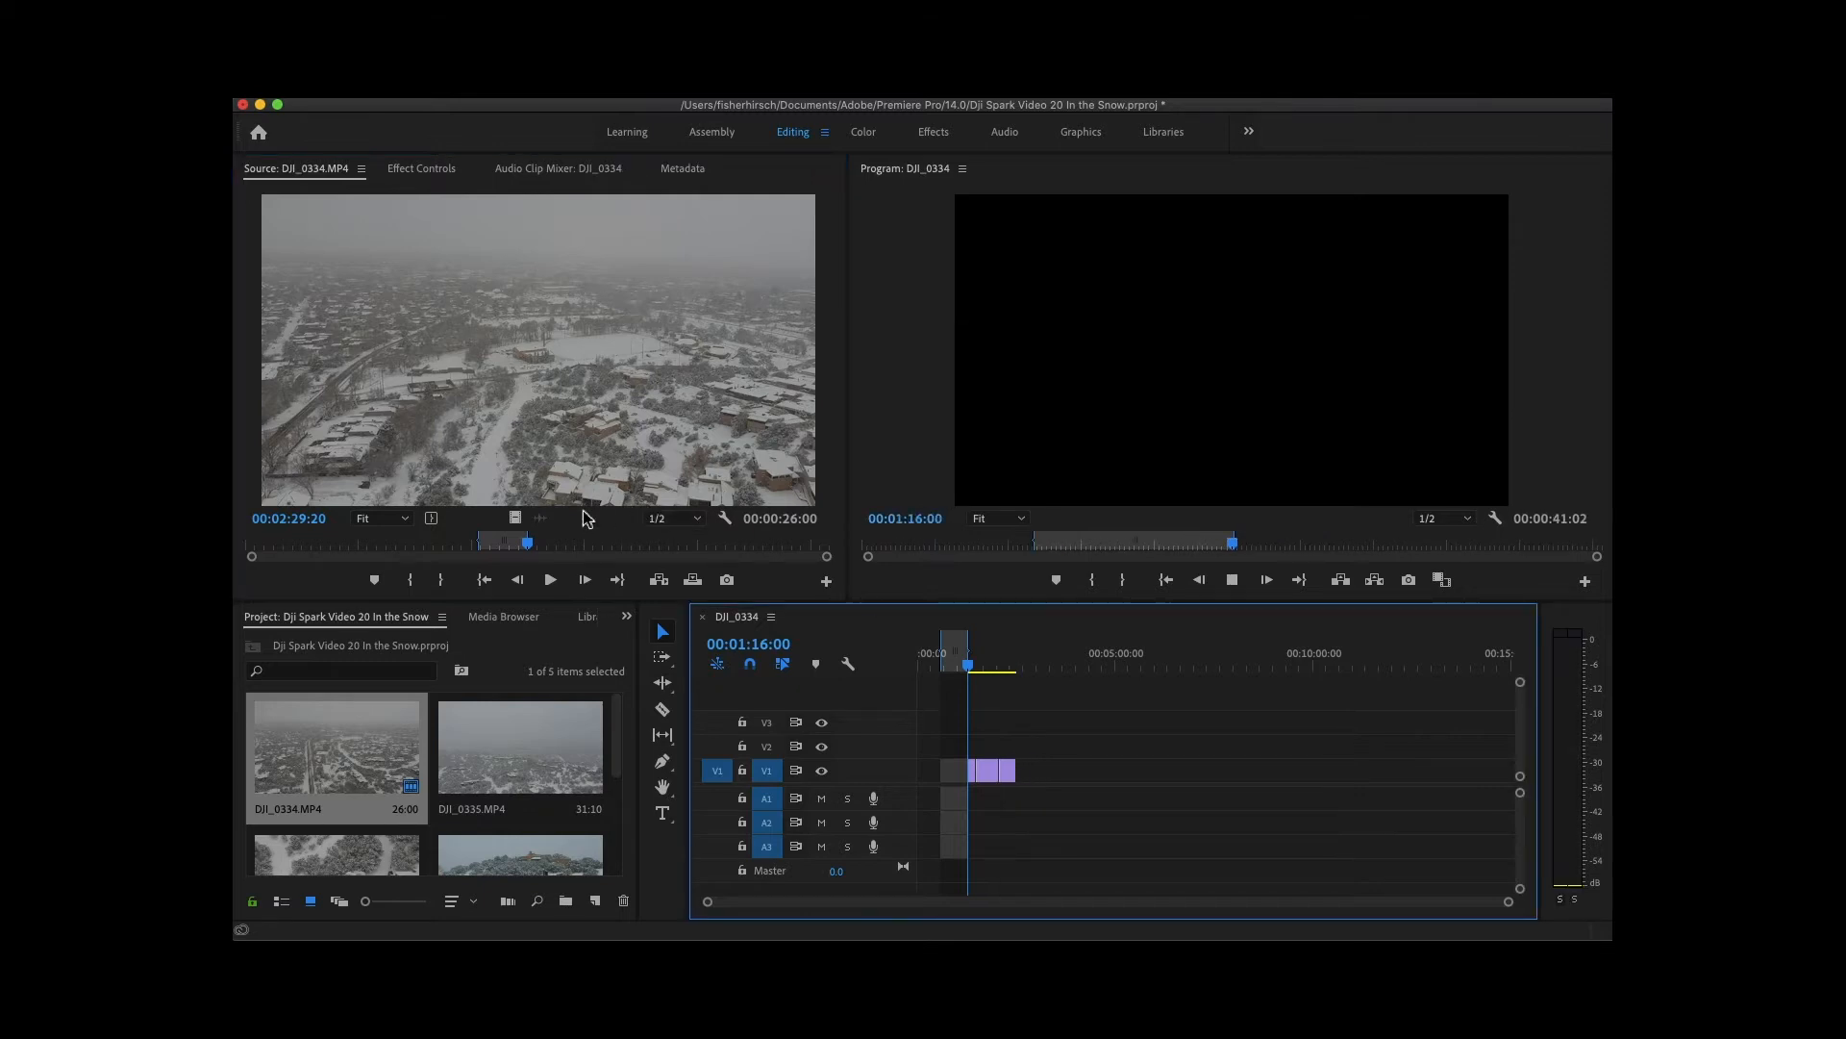
Mark a range from about 00:02:41 to about 00:02:54:11 in DJI_0334.MP4 and place its video on V1 directly after the third segment.
key(space)
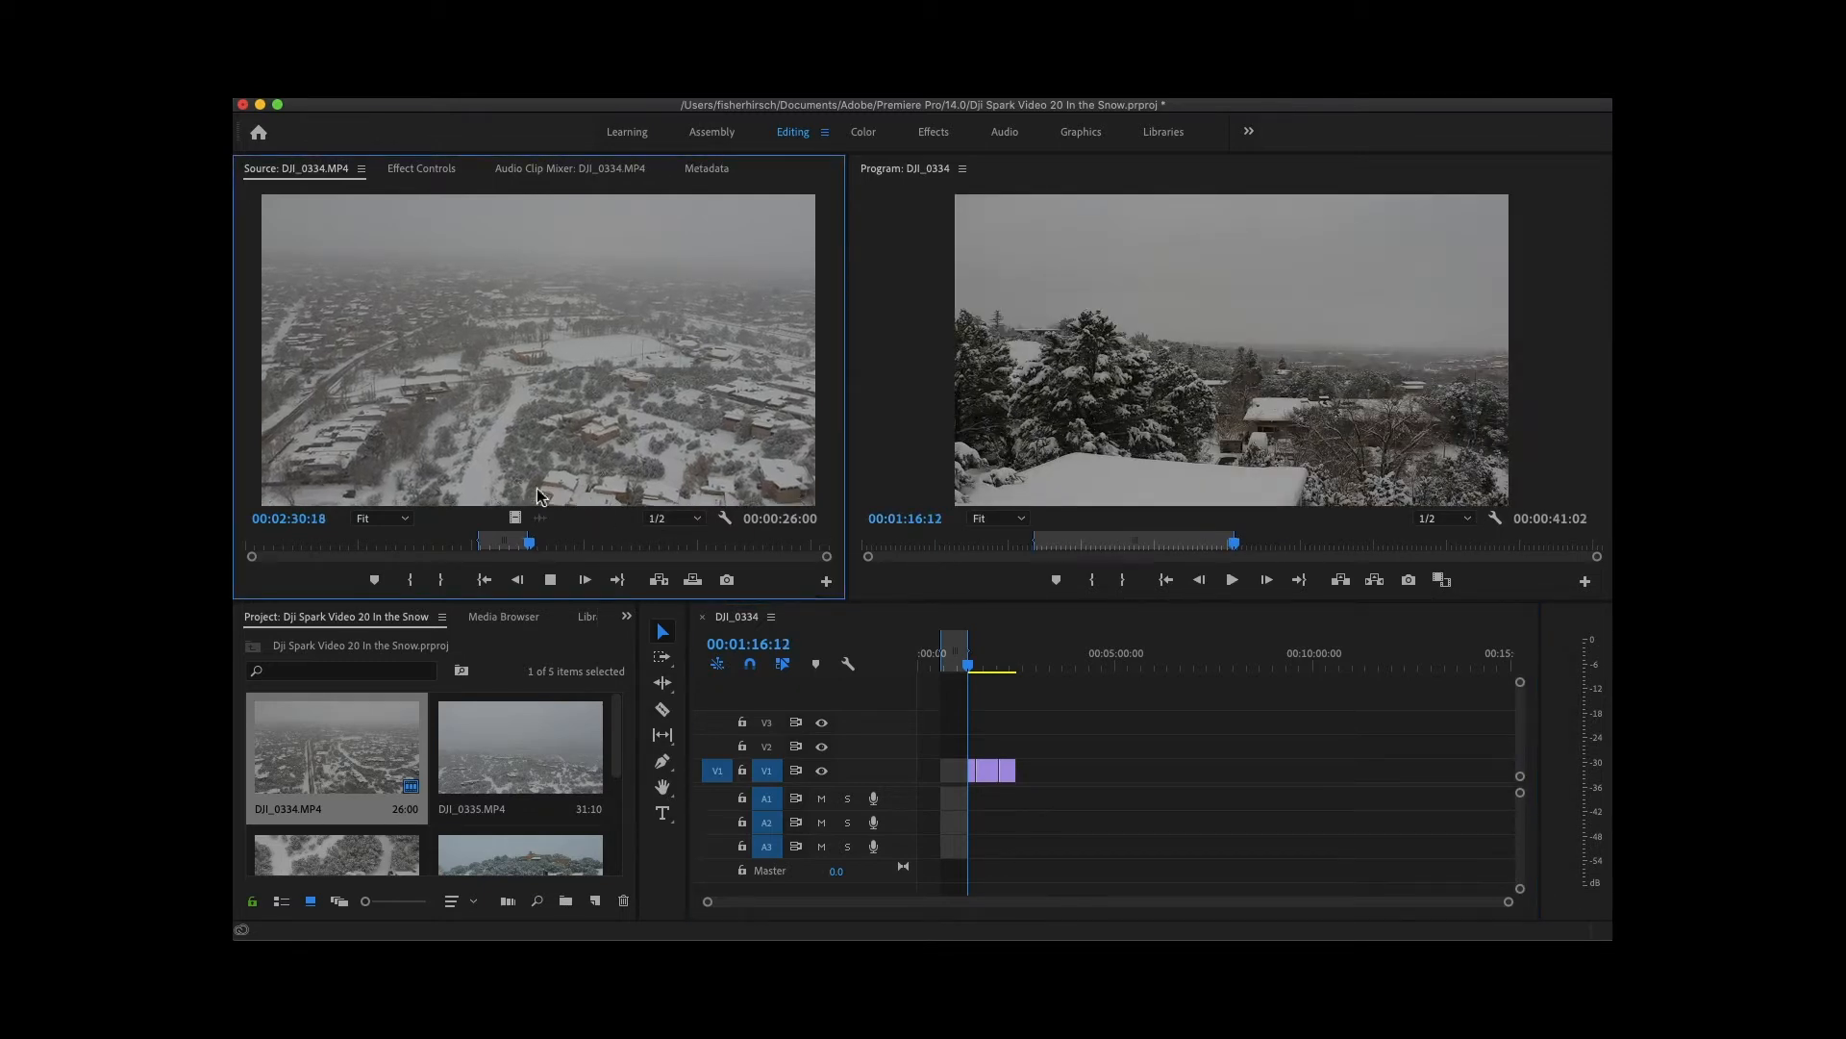
drag(532, 540, 583, 560)
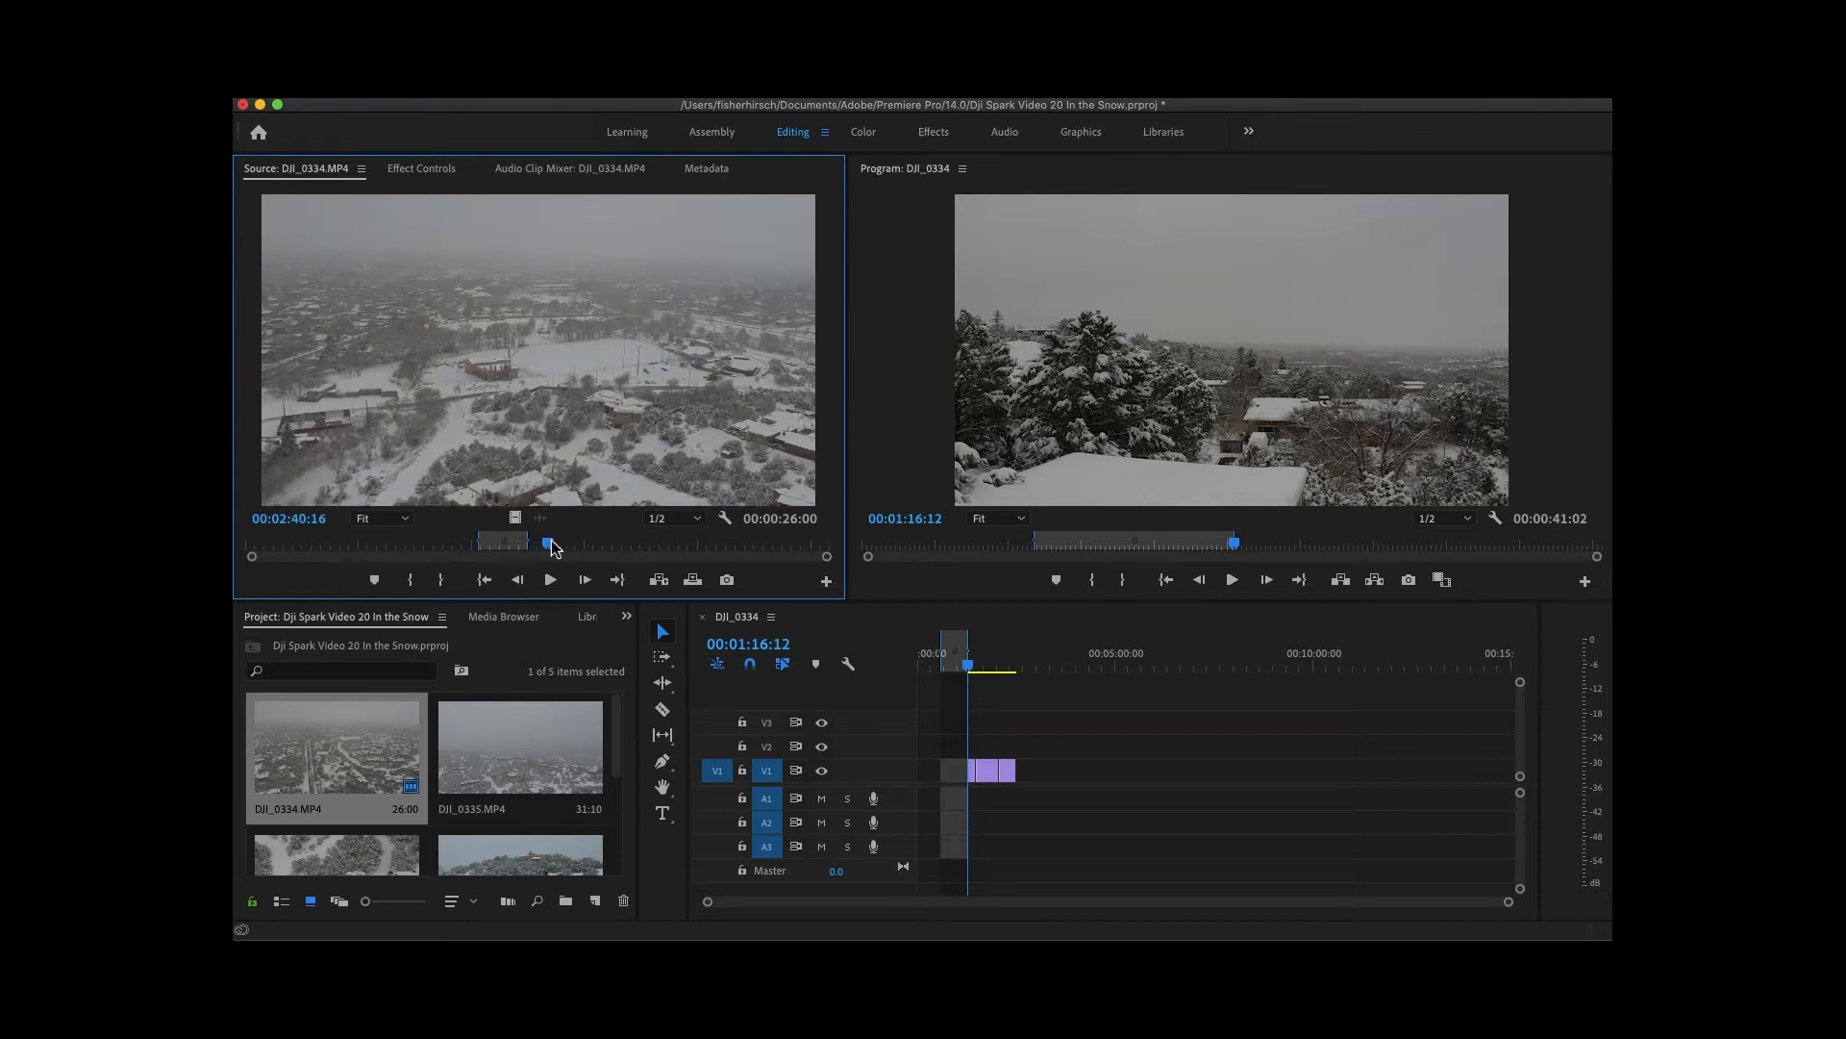
key(i)
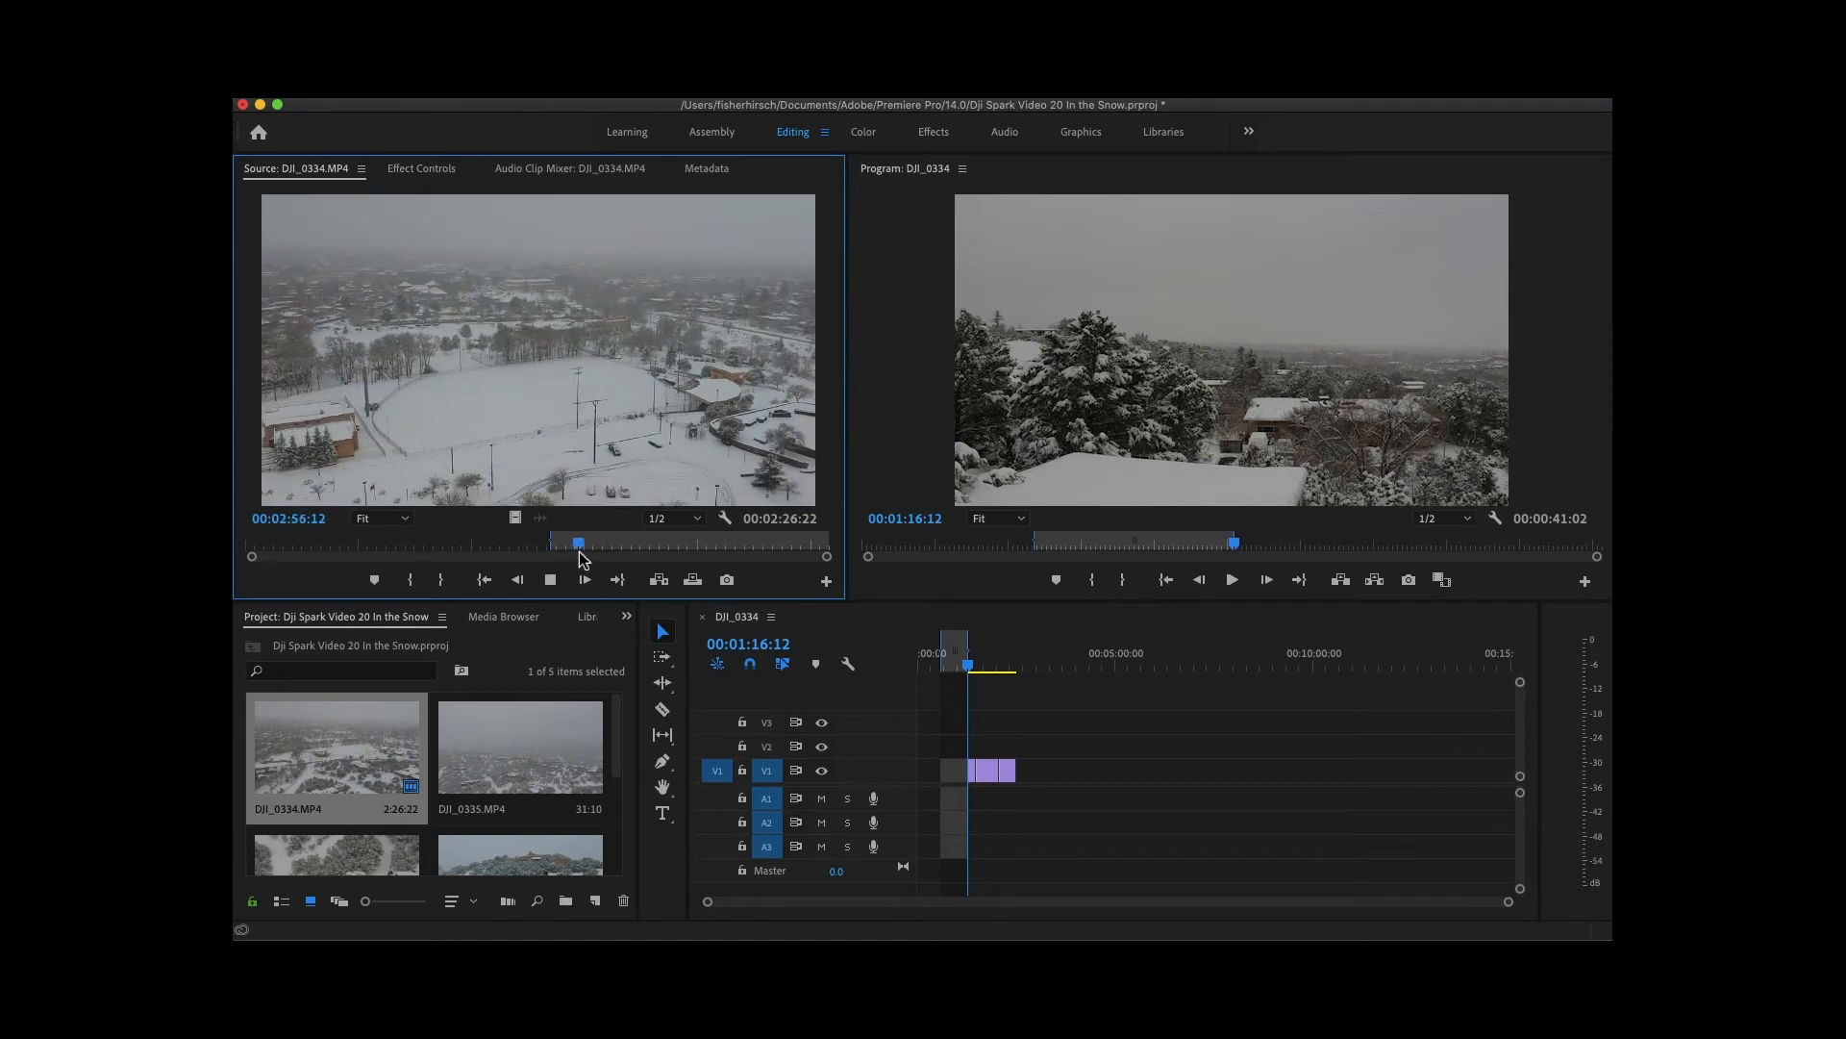
key(space)
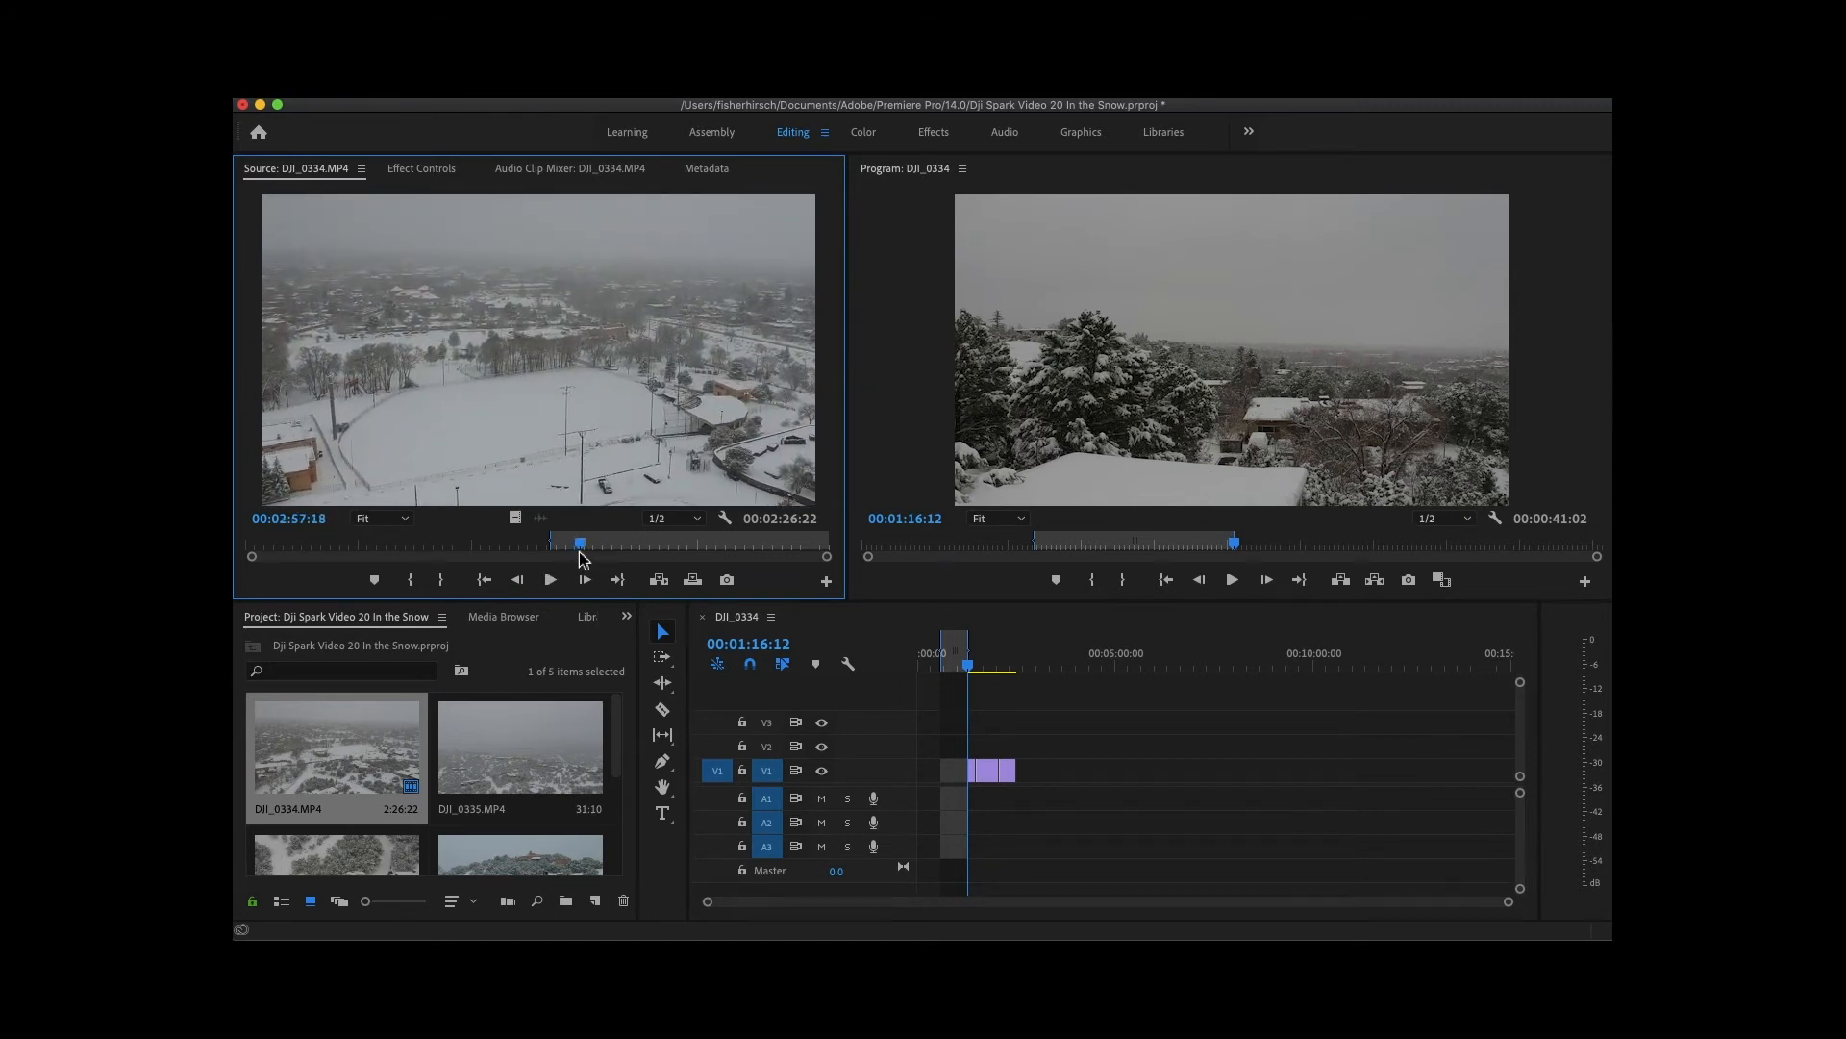
drag(580, 548, 577, 549)
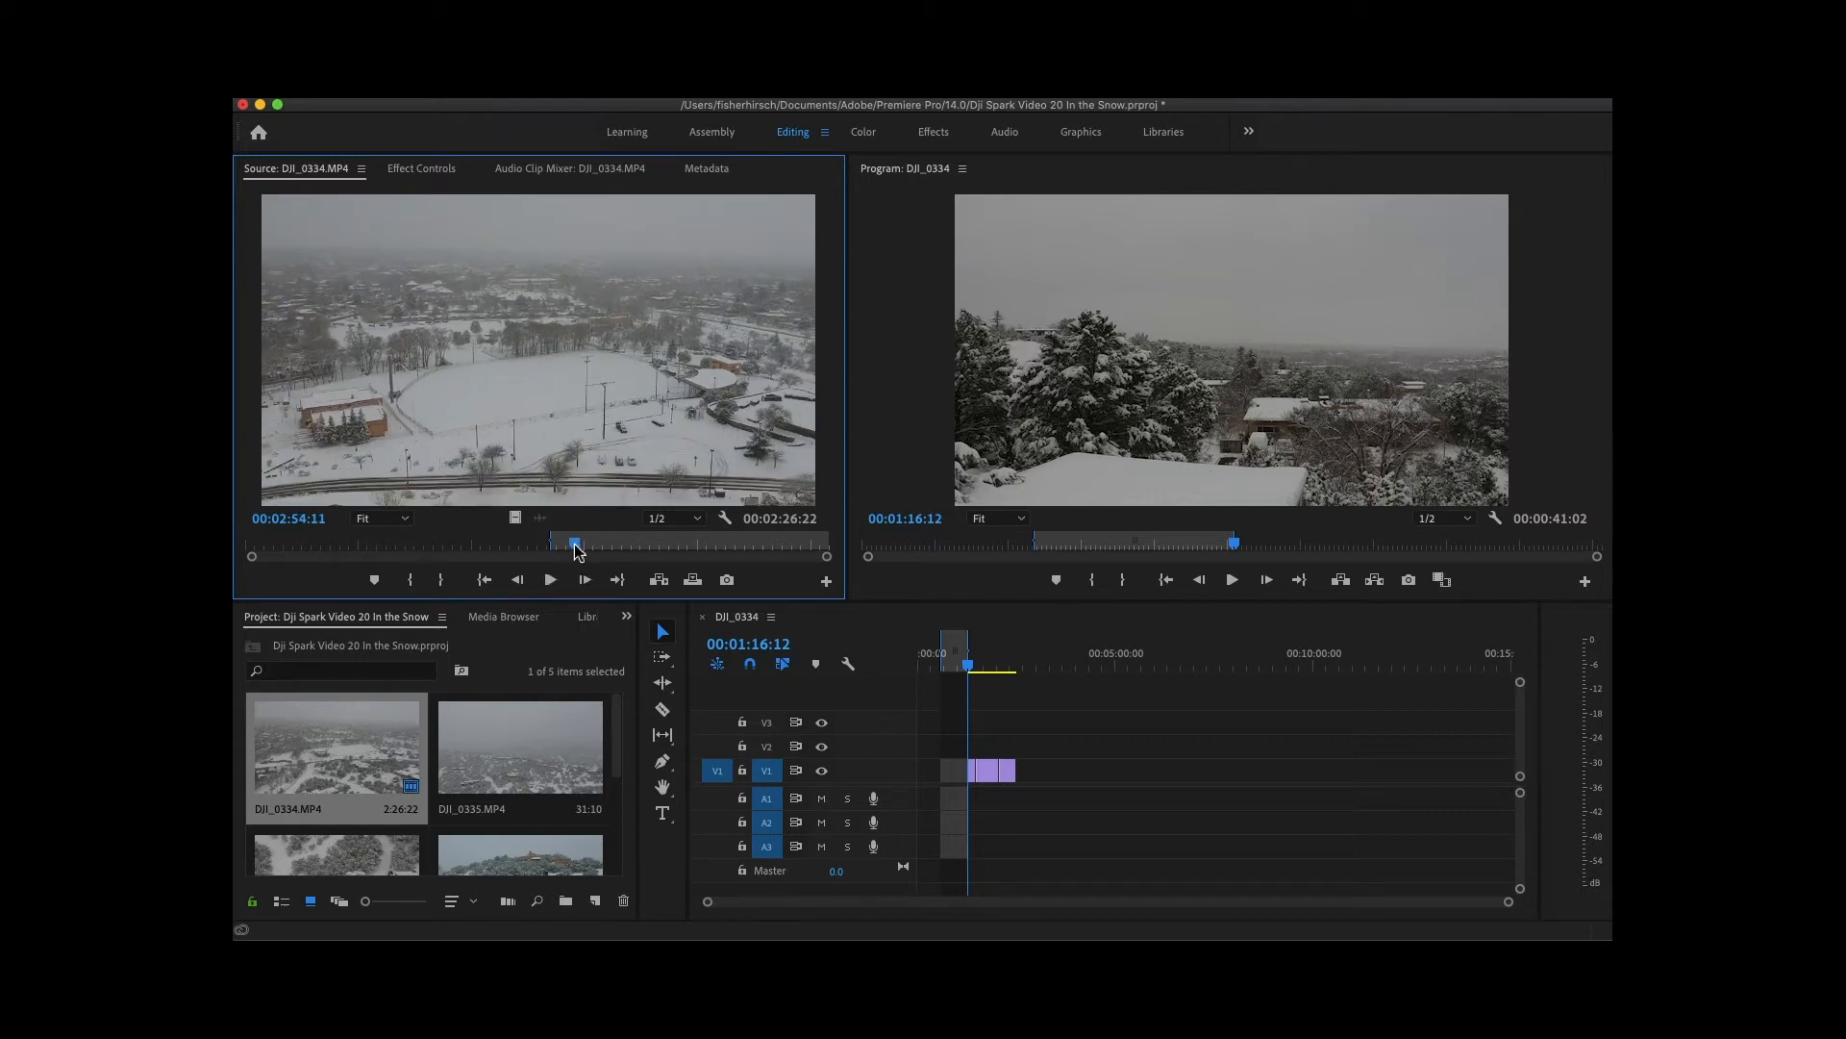
key(o)
drag(512, 519, 1022, 770)
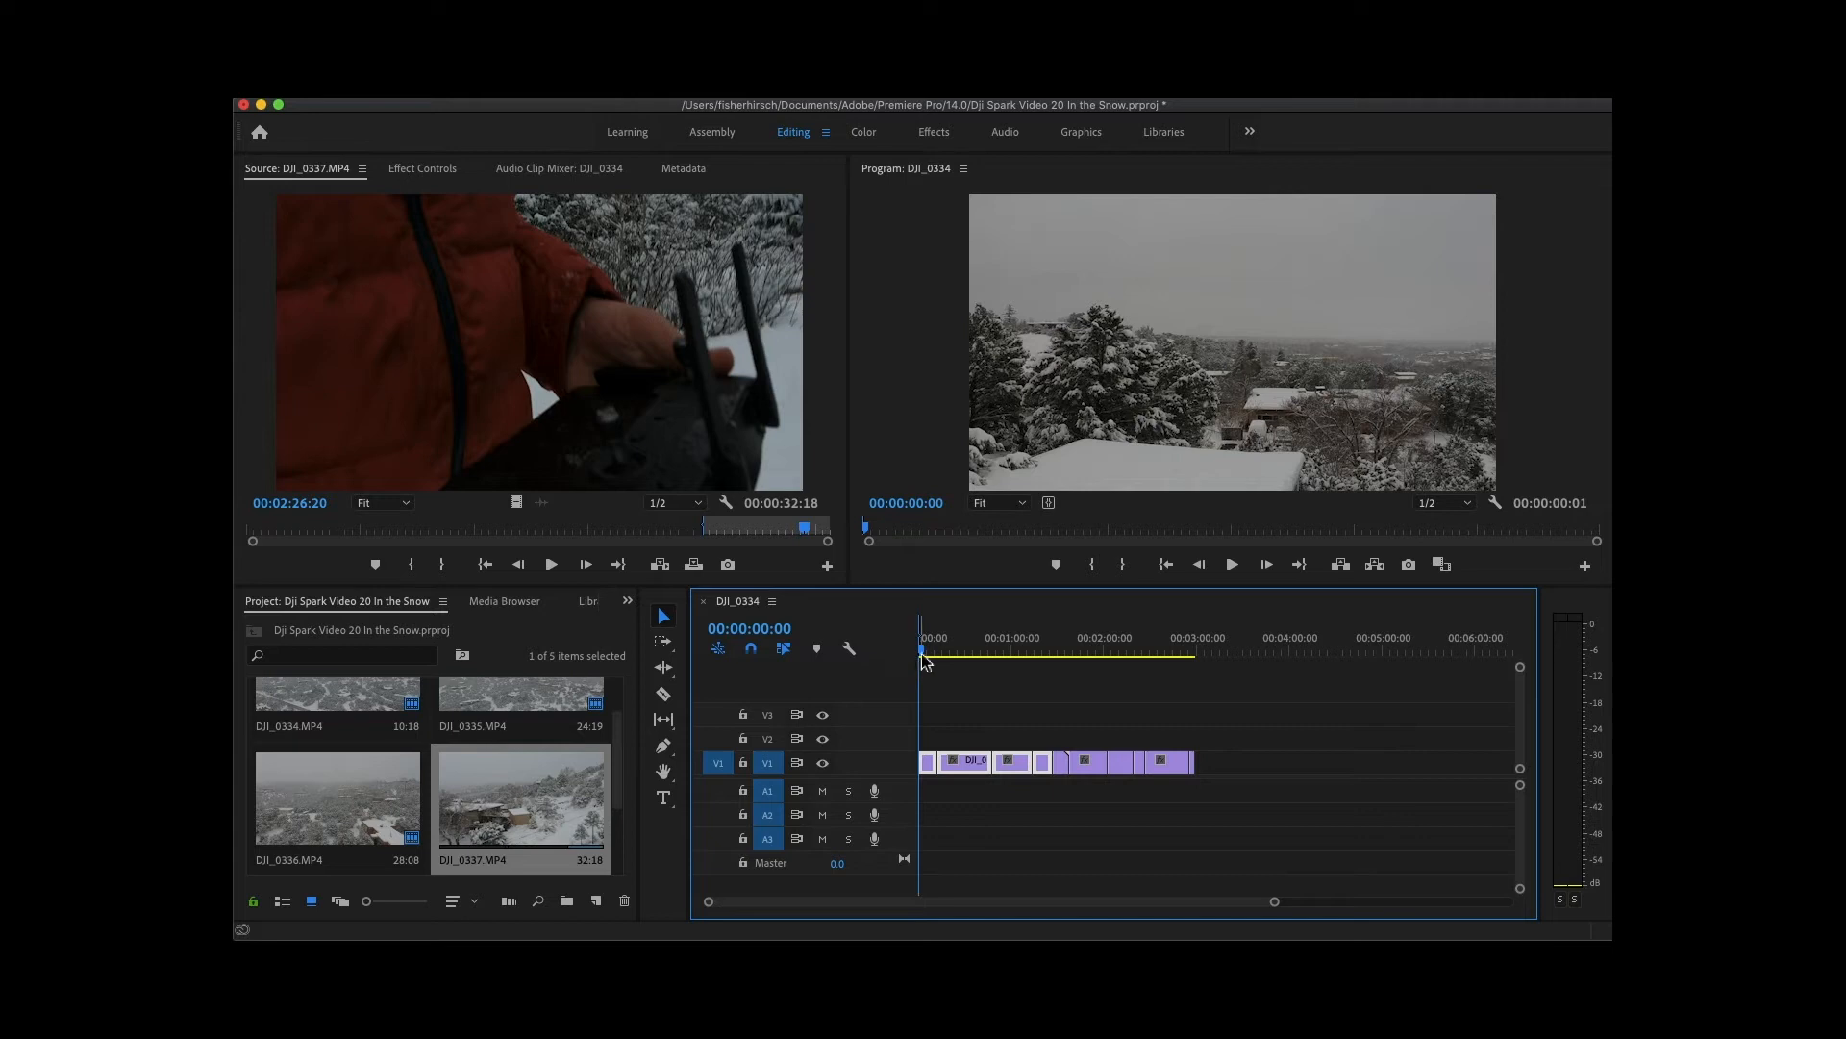
Return the playhead to the sequence start and place the desktop music file 06 Sunday Afternoon on audio track A1 there.
drag(921, 648, 990, 660)
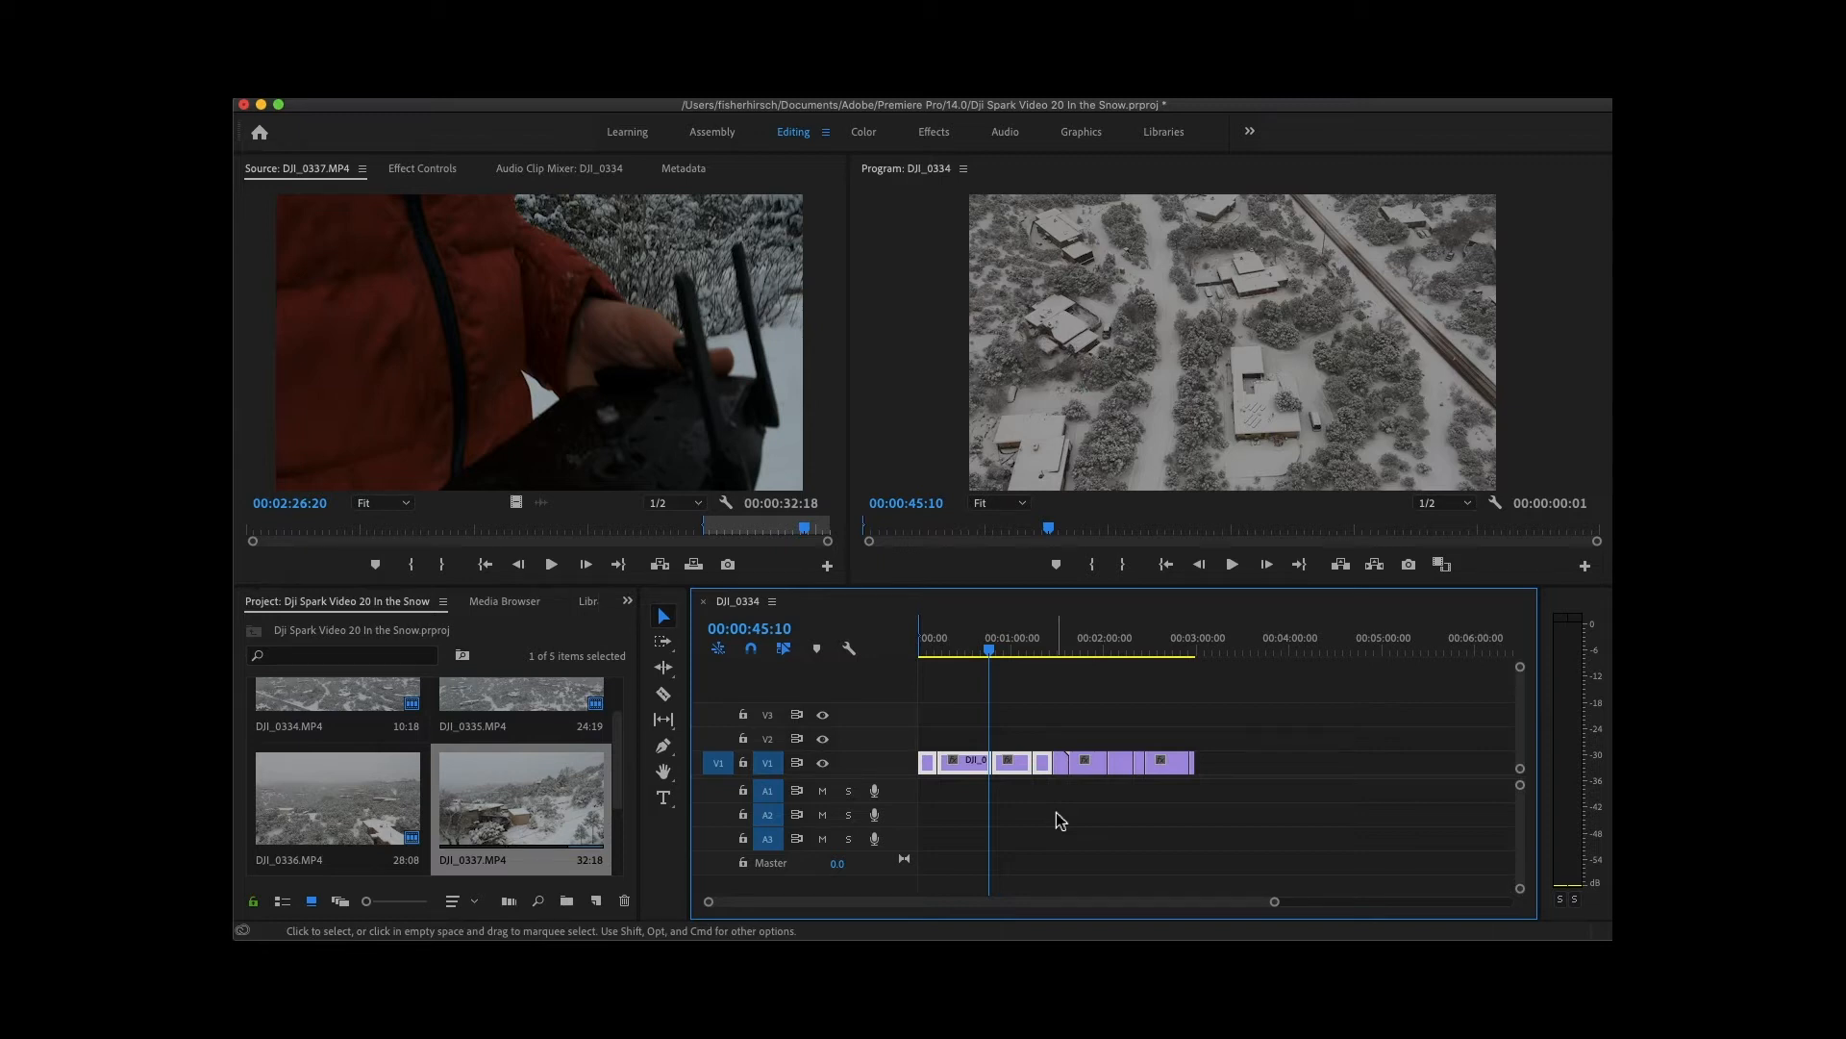
drag(967, 648, 899, 644)
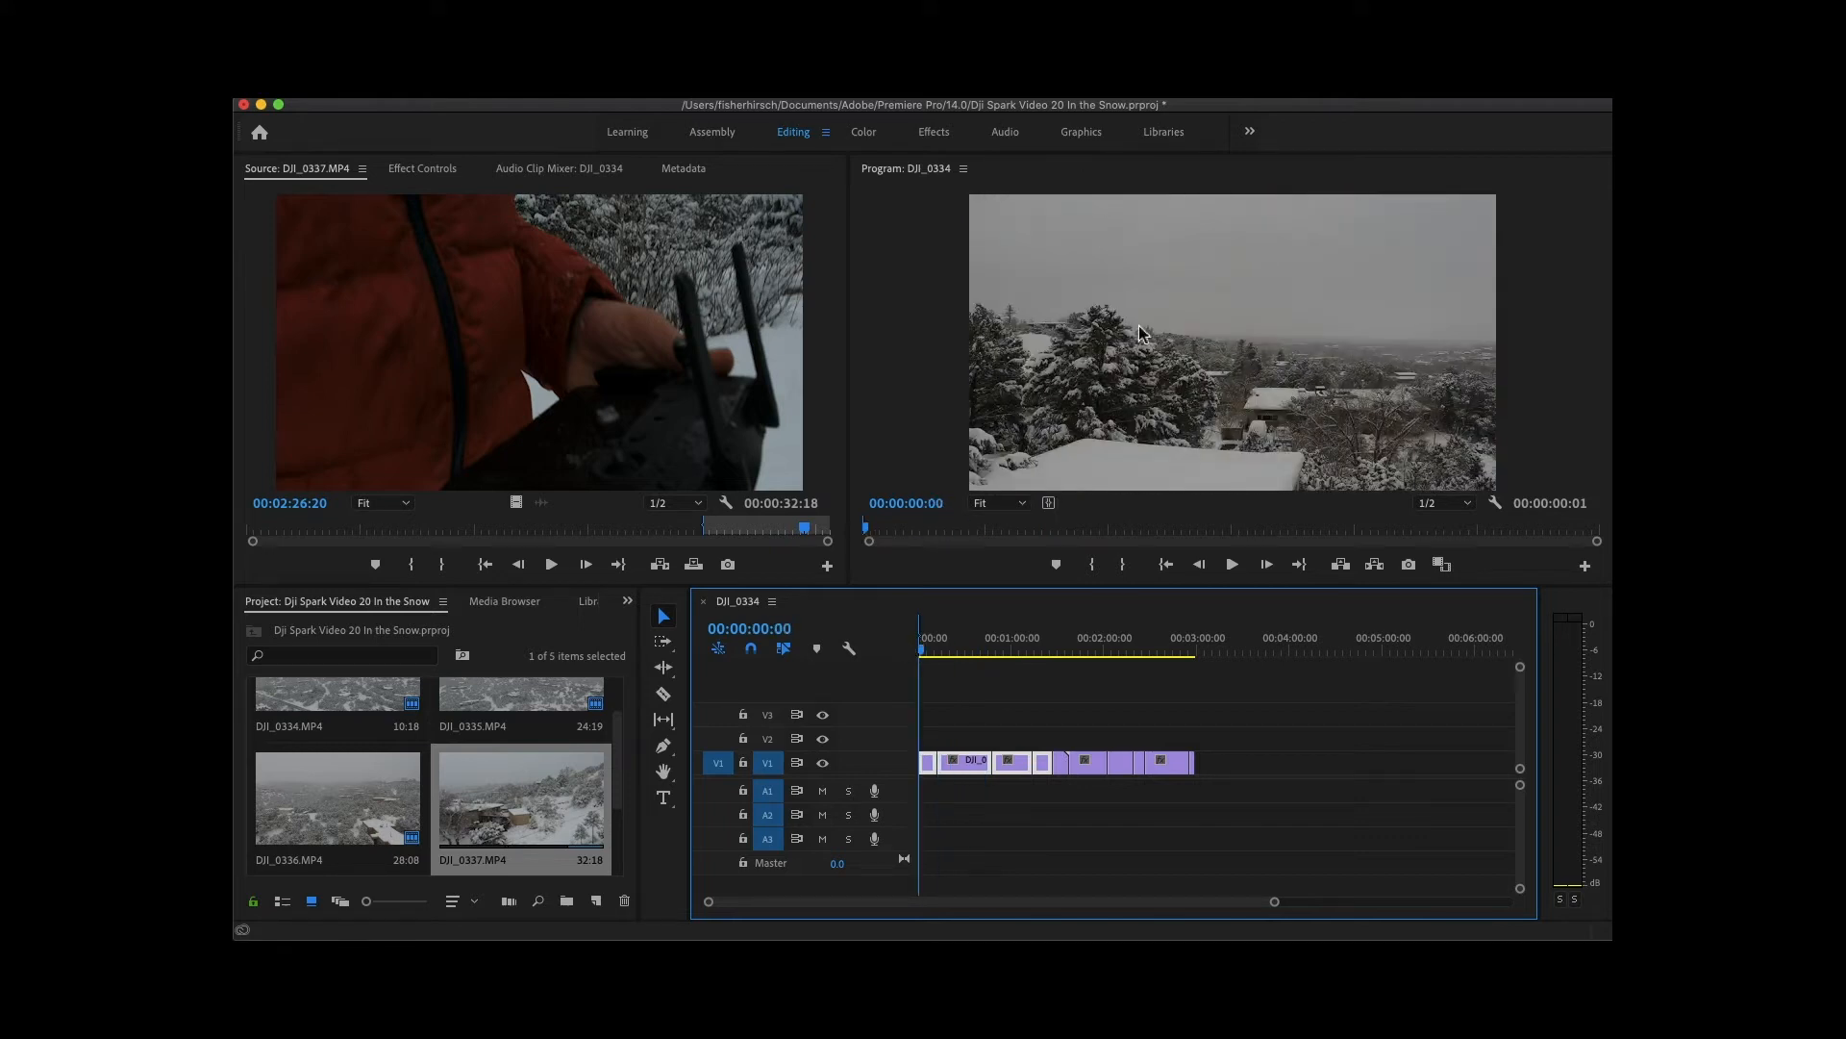
drag(1612, 394, 1459, 397)
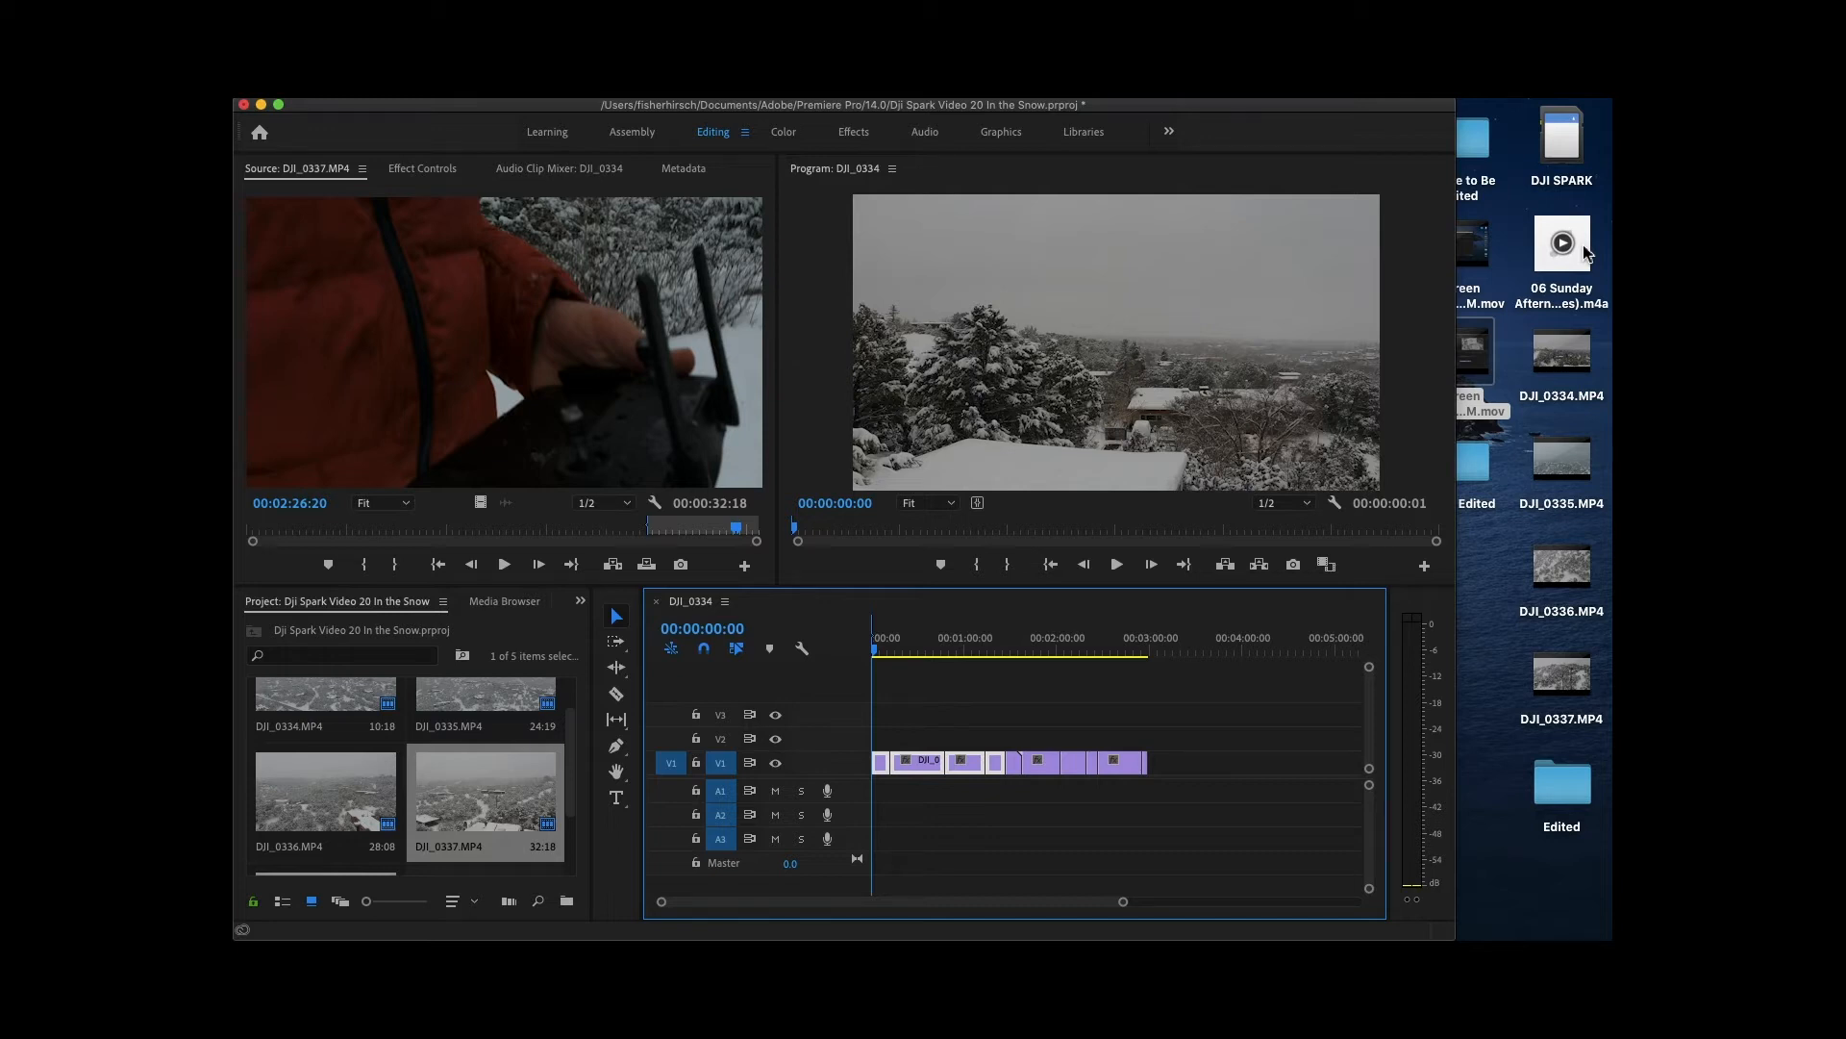
drag(1584, 244, 884, 792)
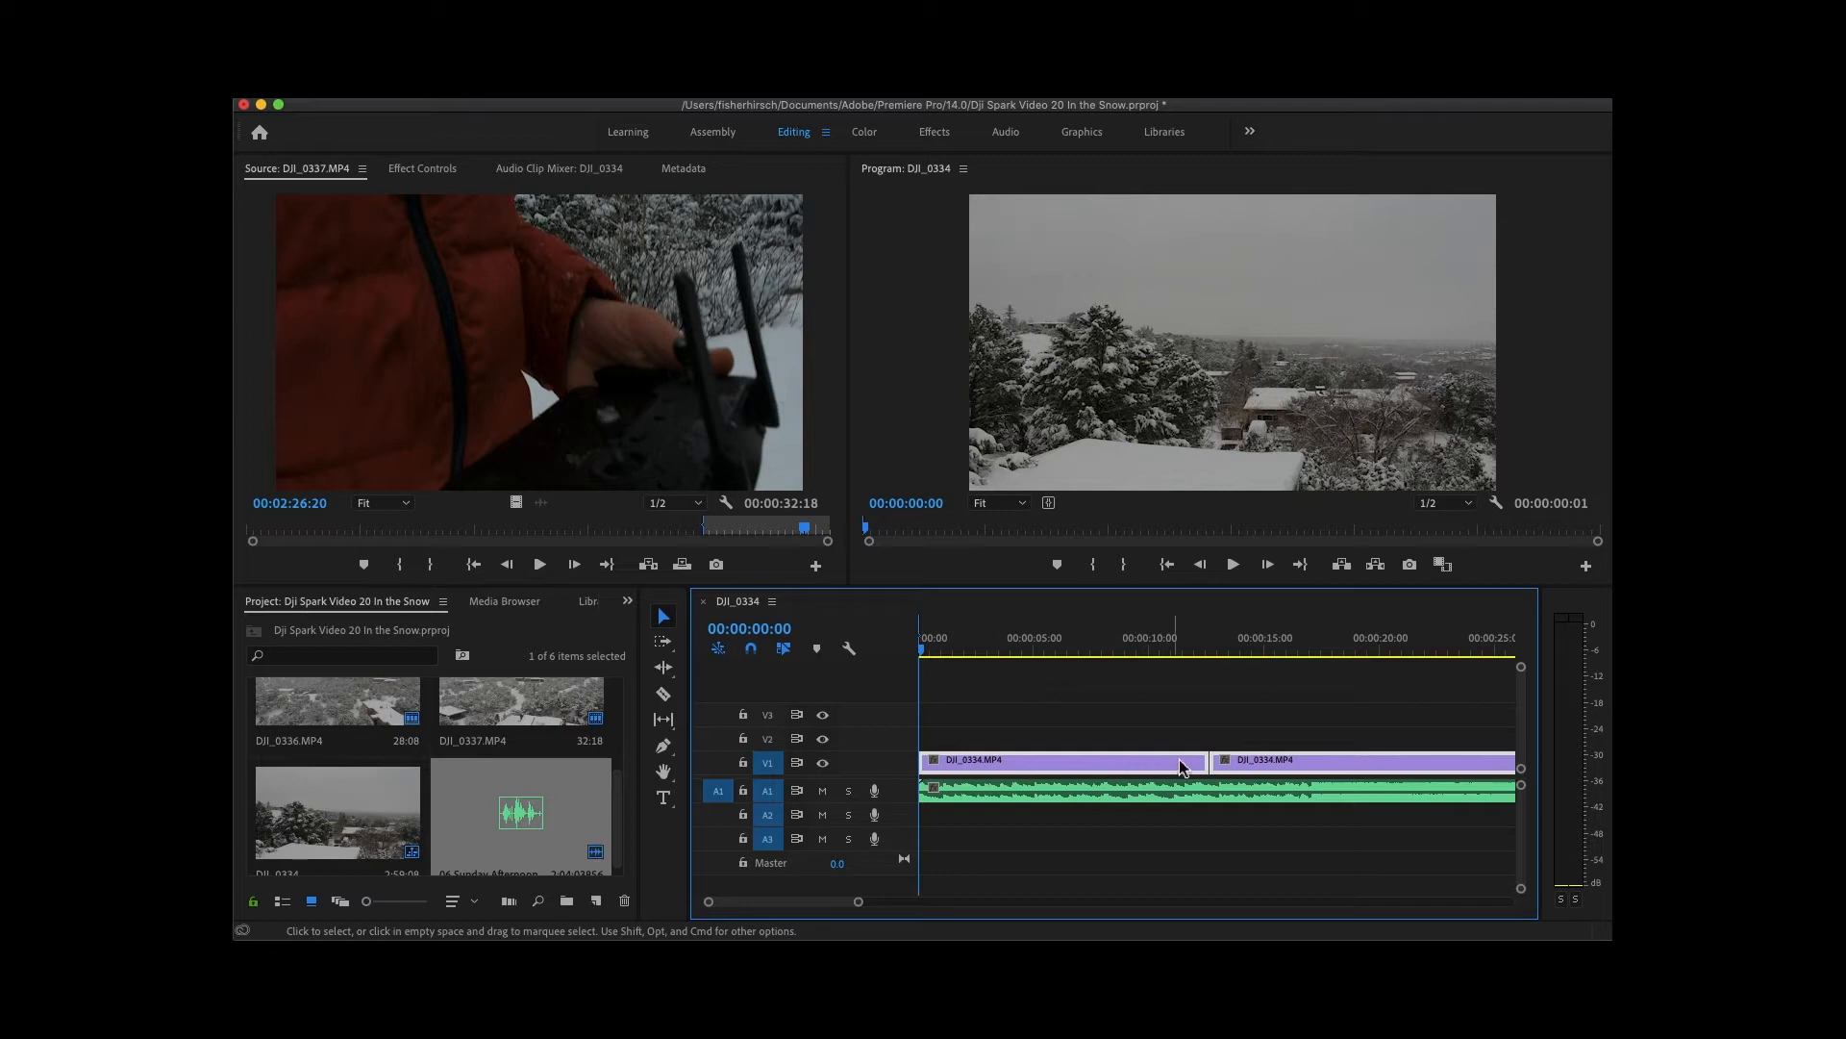
Move the four selected DJI_0334.MP4 segments from V1 to V3, starting at about 00:01:13, to clear the beginning of the sequence.
key(minus)
key(minus)
key(minus)
key(minus)
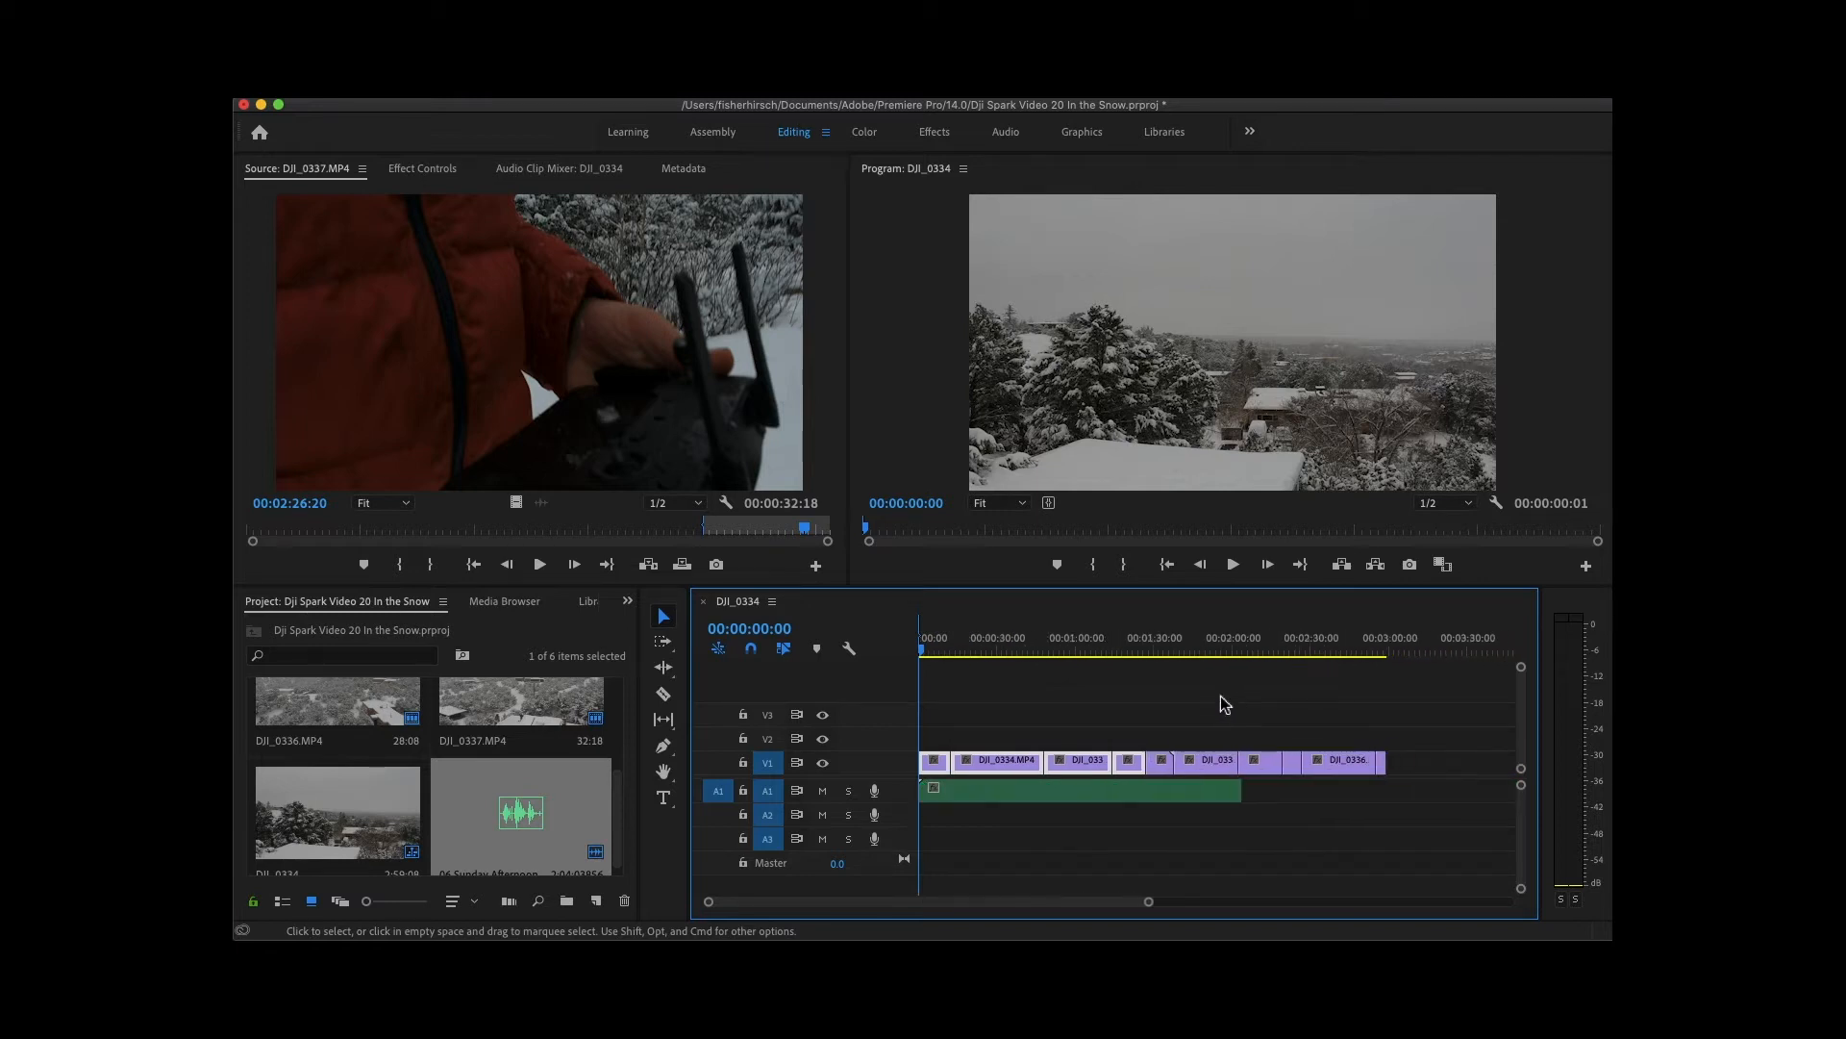
drag(978, 764, 1119, 716)
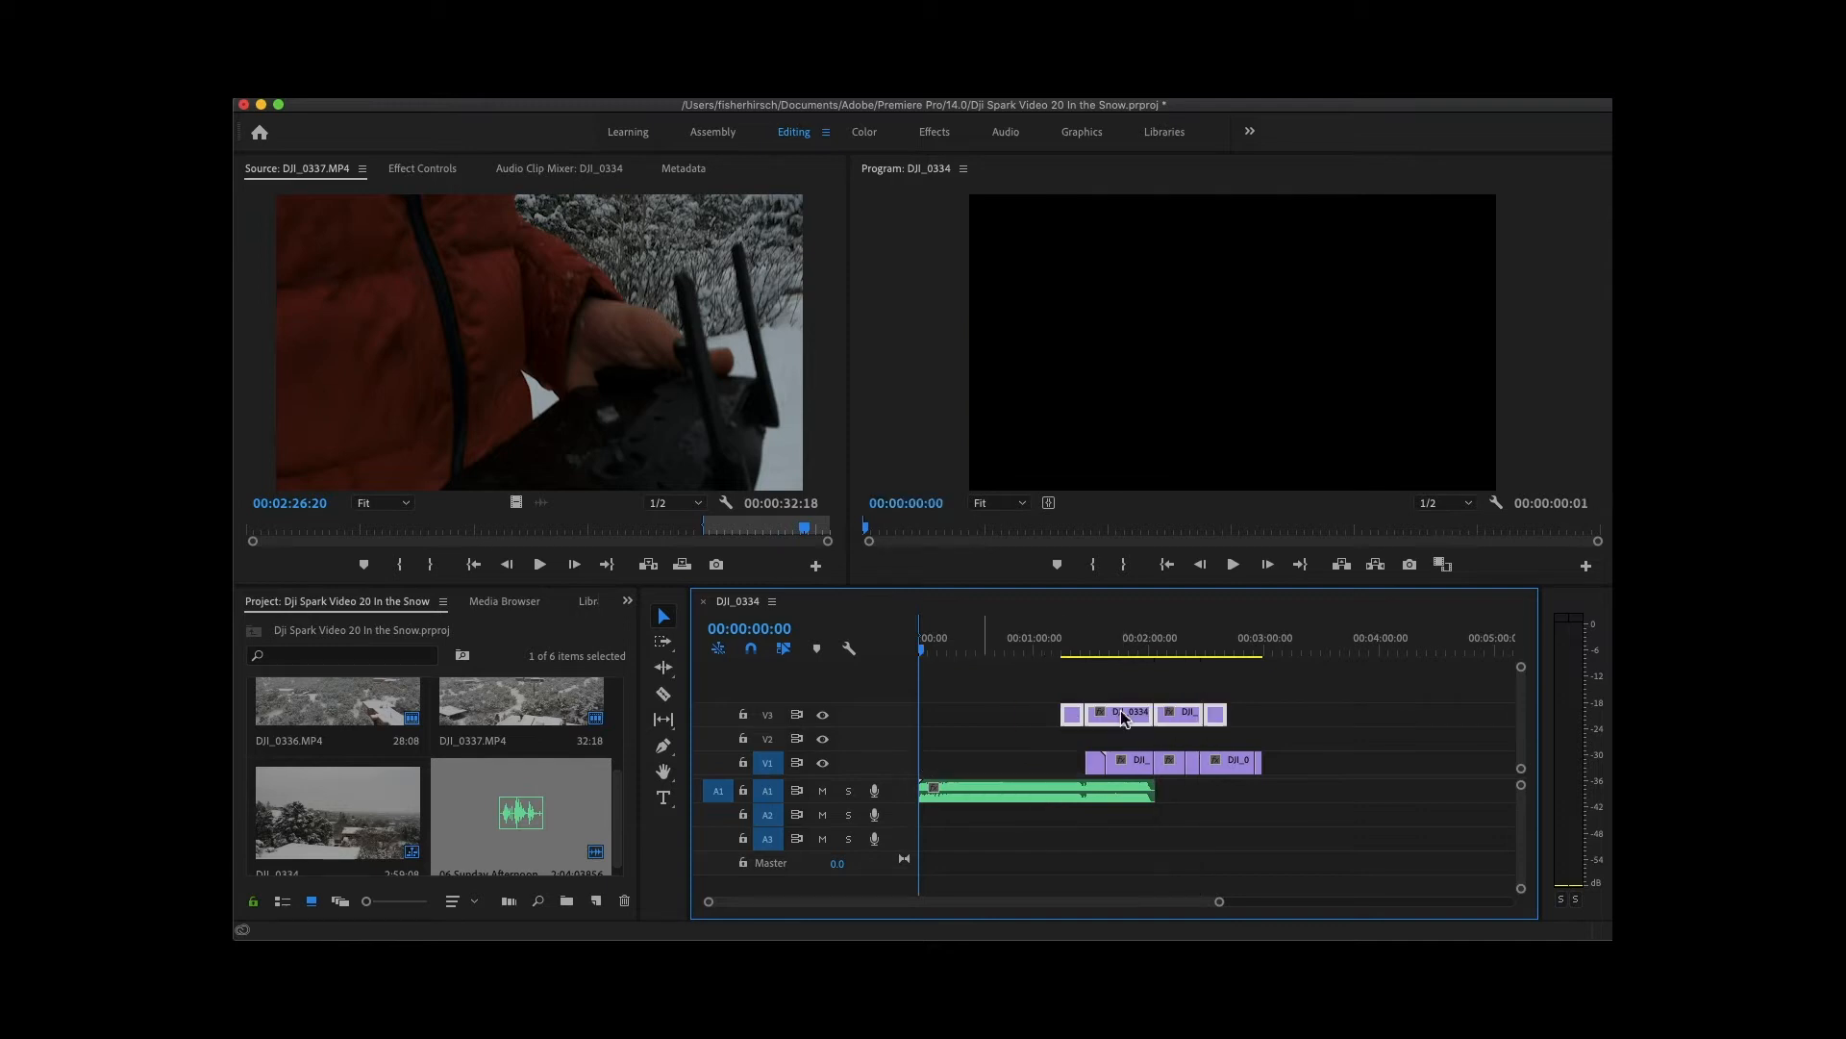
click(1016, 772)
click(1010, 729)
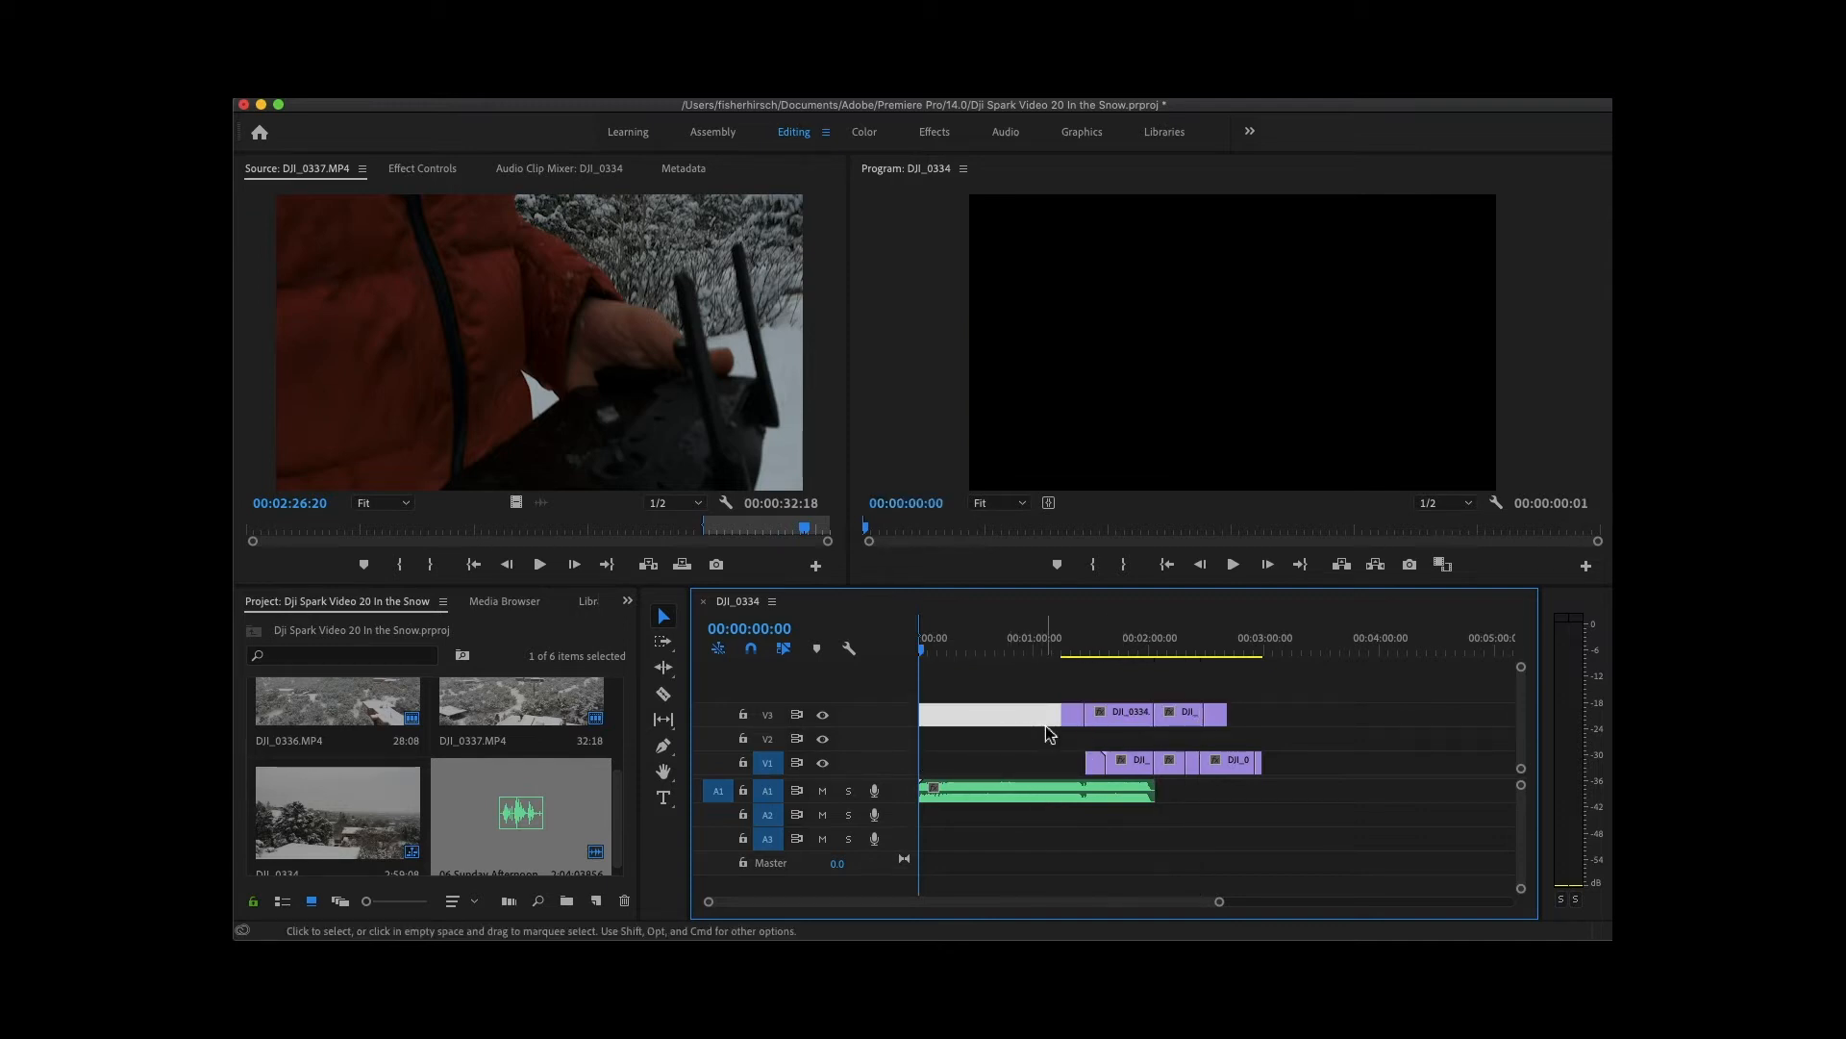
Play the music from the sequence start at a lower system volume and stop playback at 00:00:17:00.
drag(1219, 902, 1116, 912)
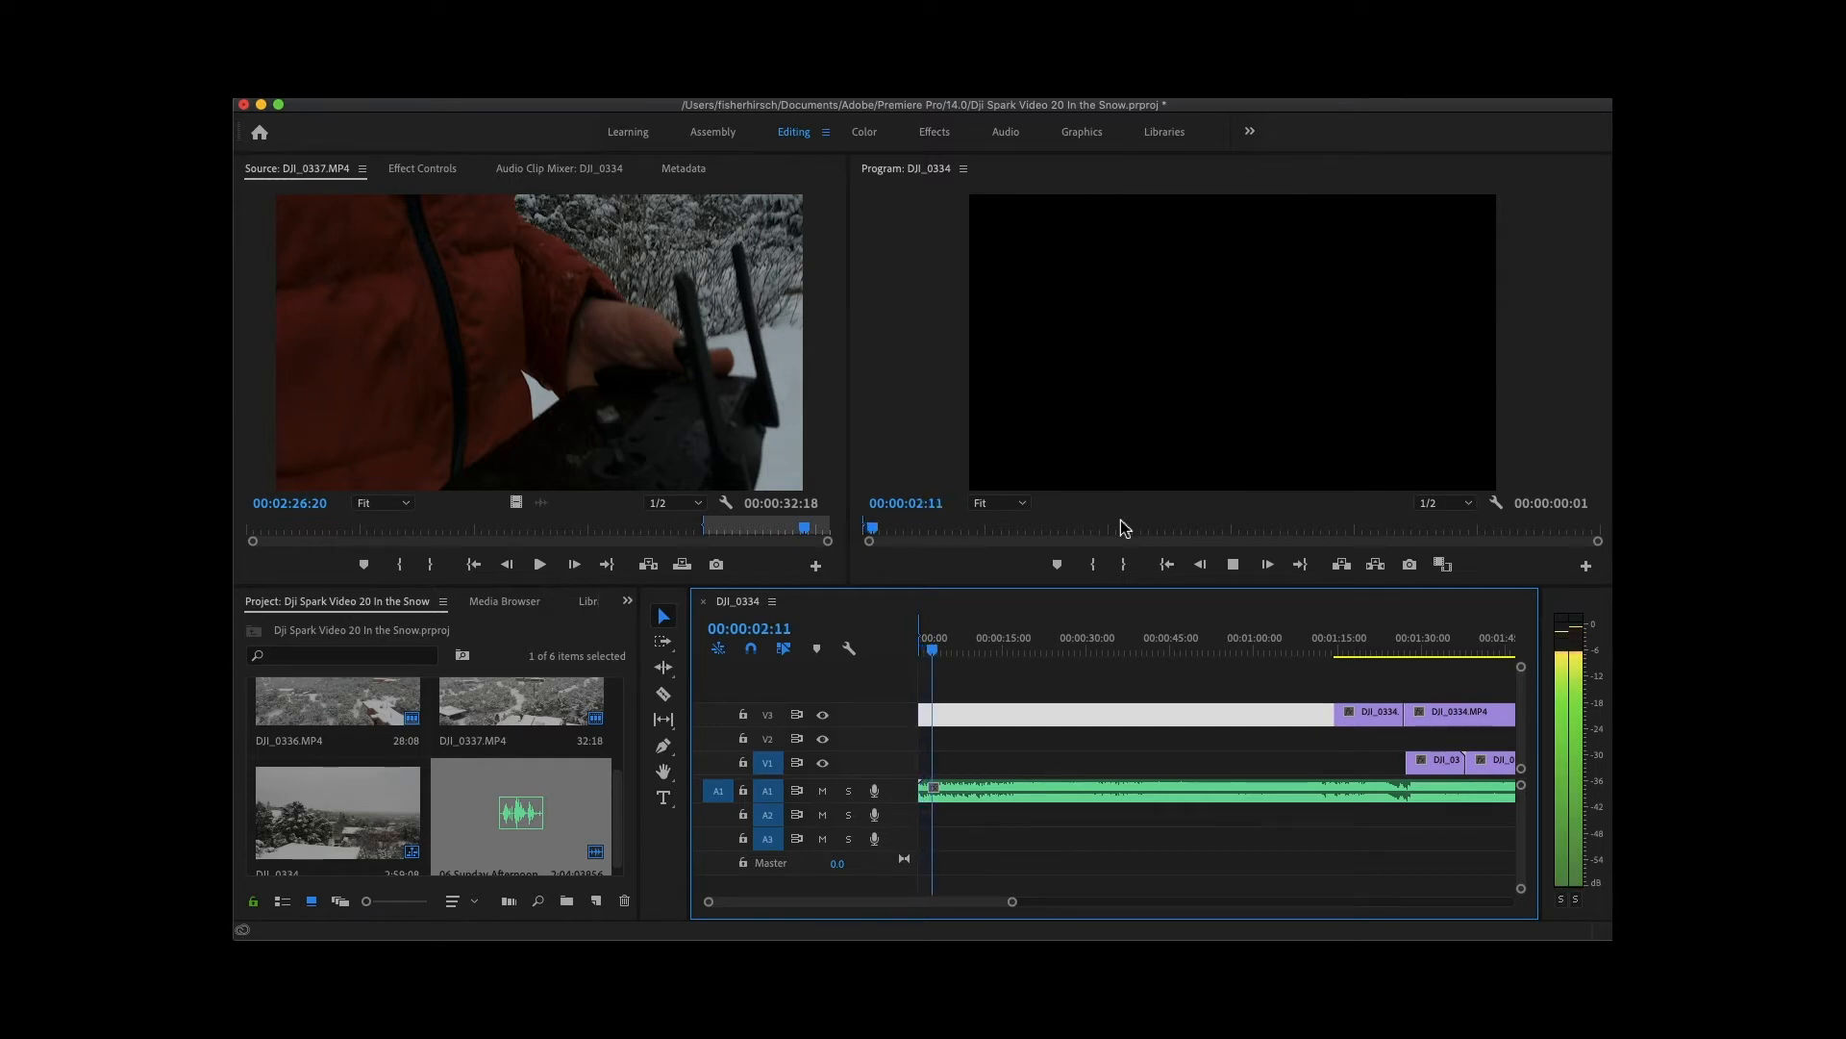
key(XF86AudioLowerVolume)
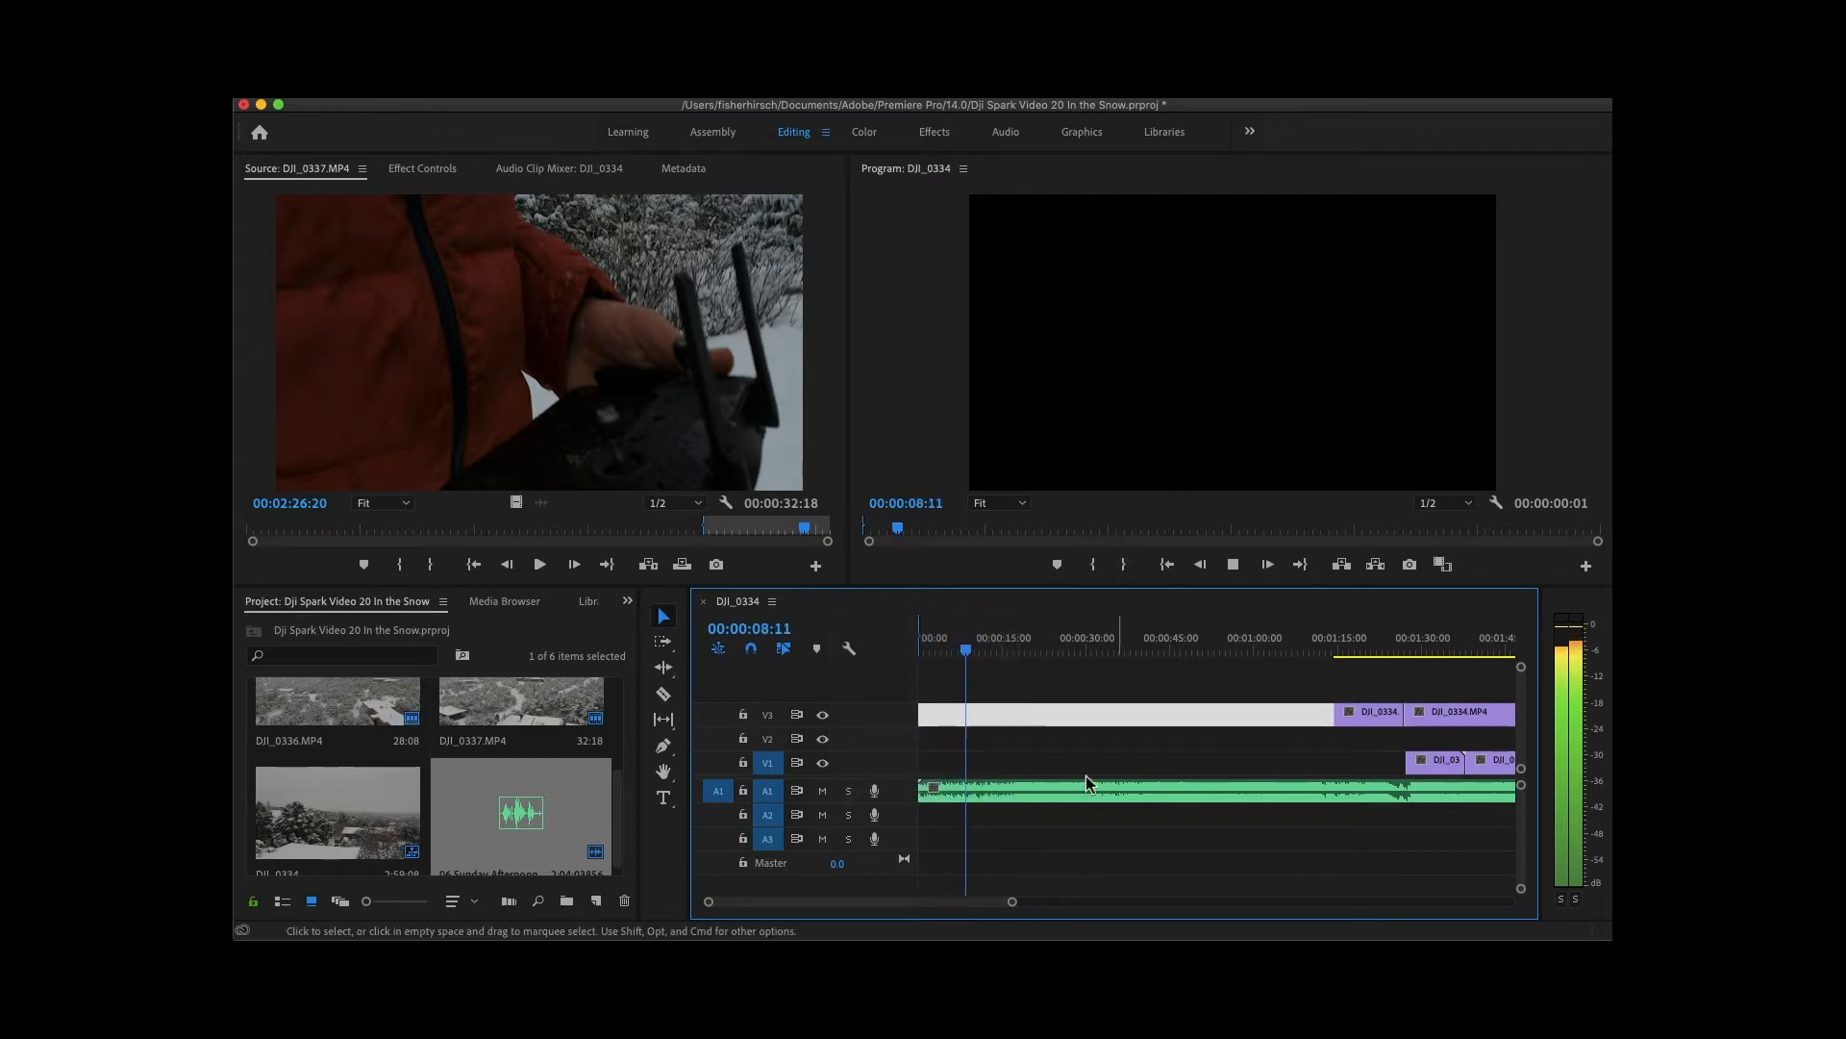
drag(1013, 902, 978, 915)
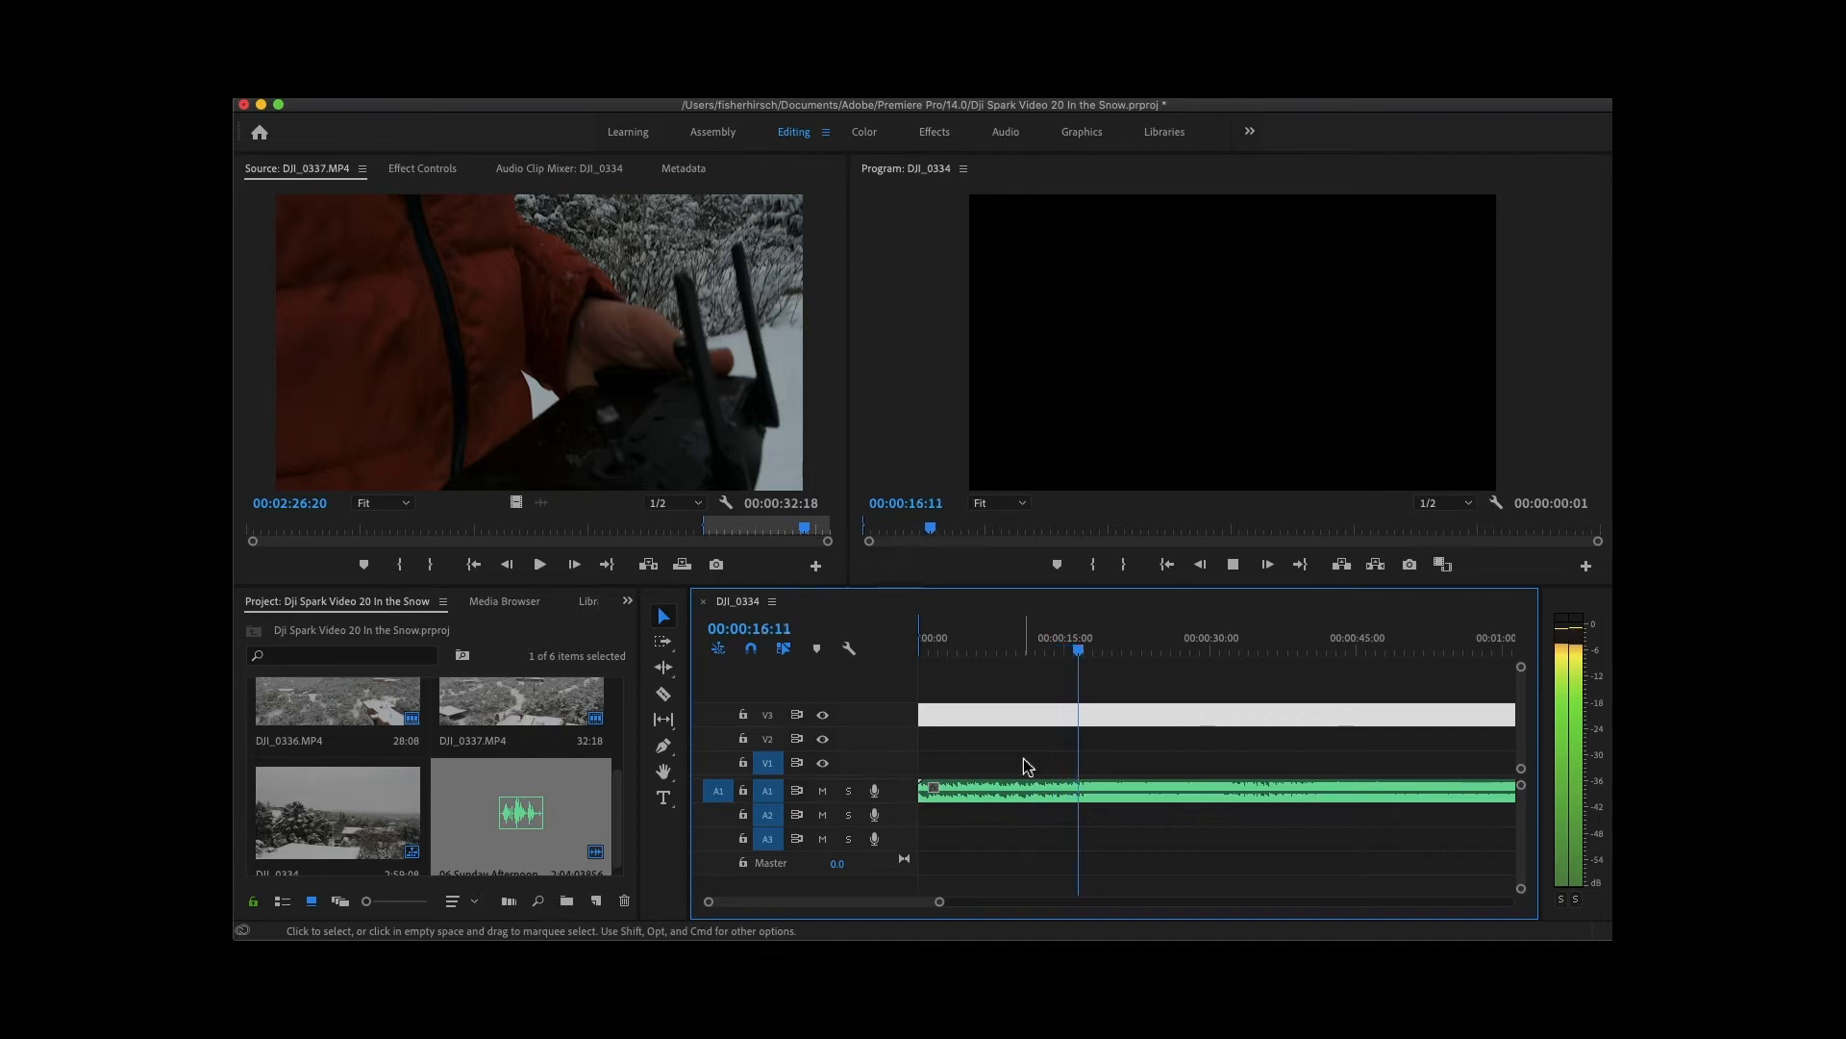
key(space)
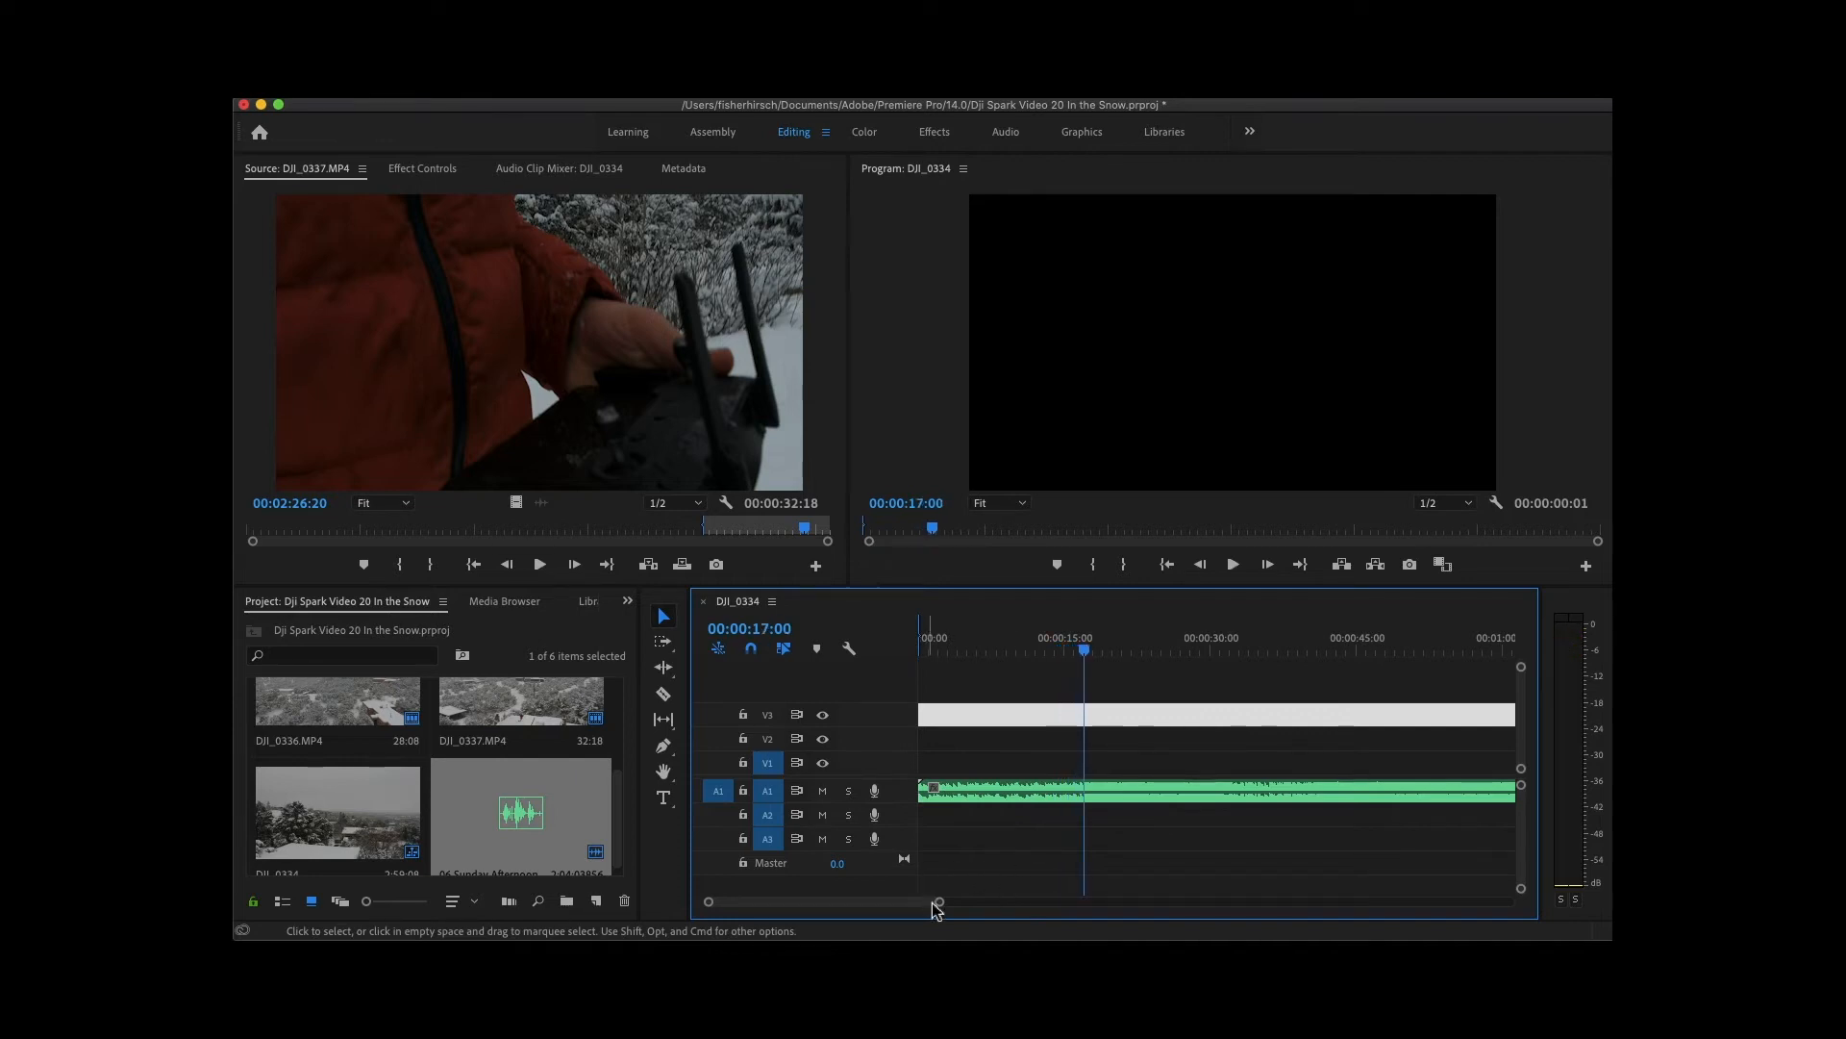
Replay the music from 00:00:13:22 and set the sequence playhead to 00:00:17:03, where the waveform changes.
drag(940, 906, 850, 920)
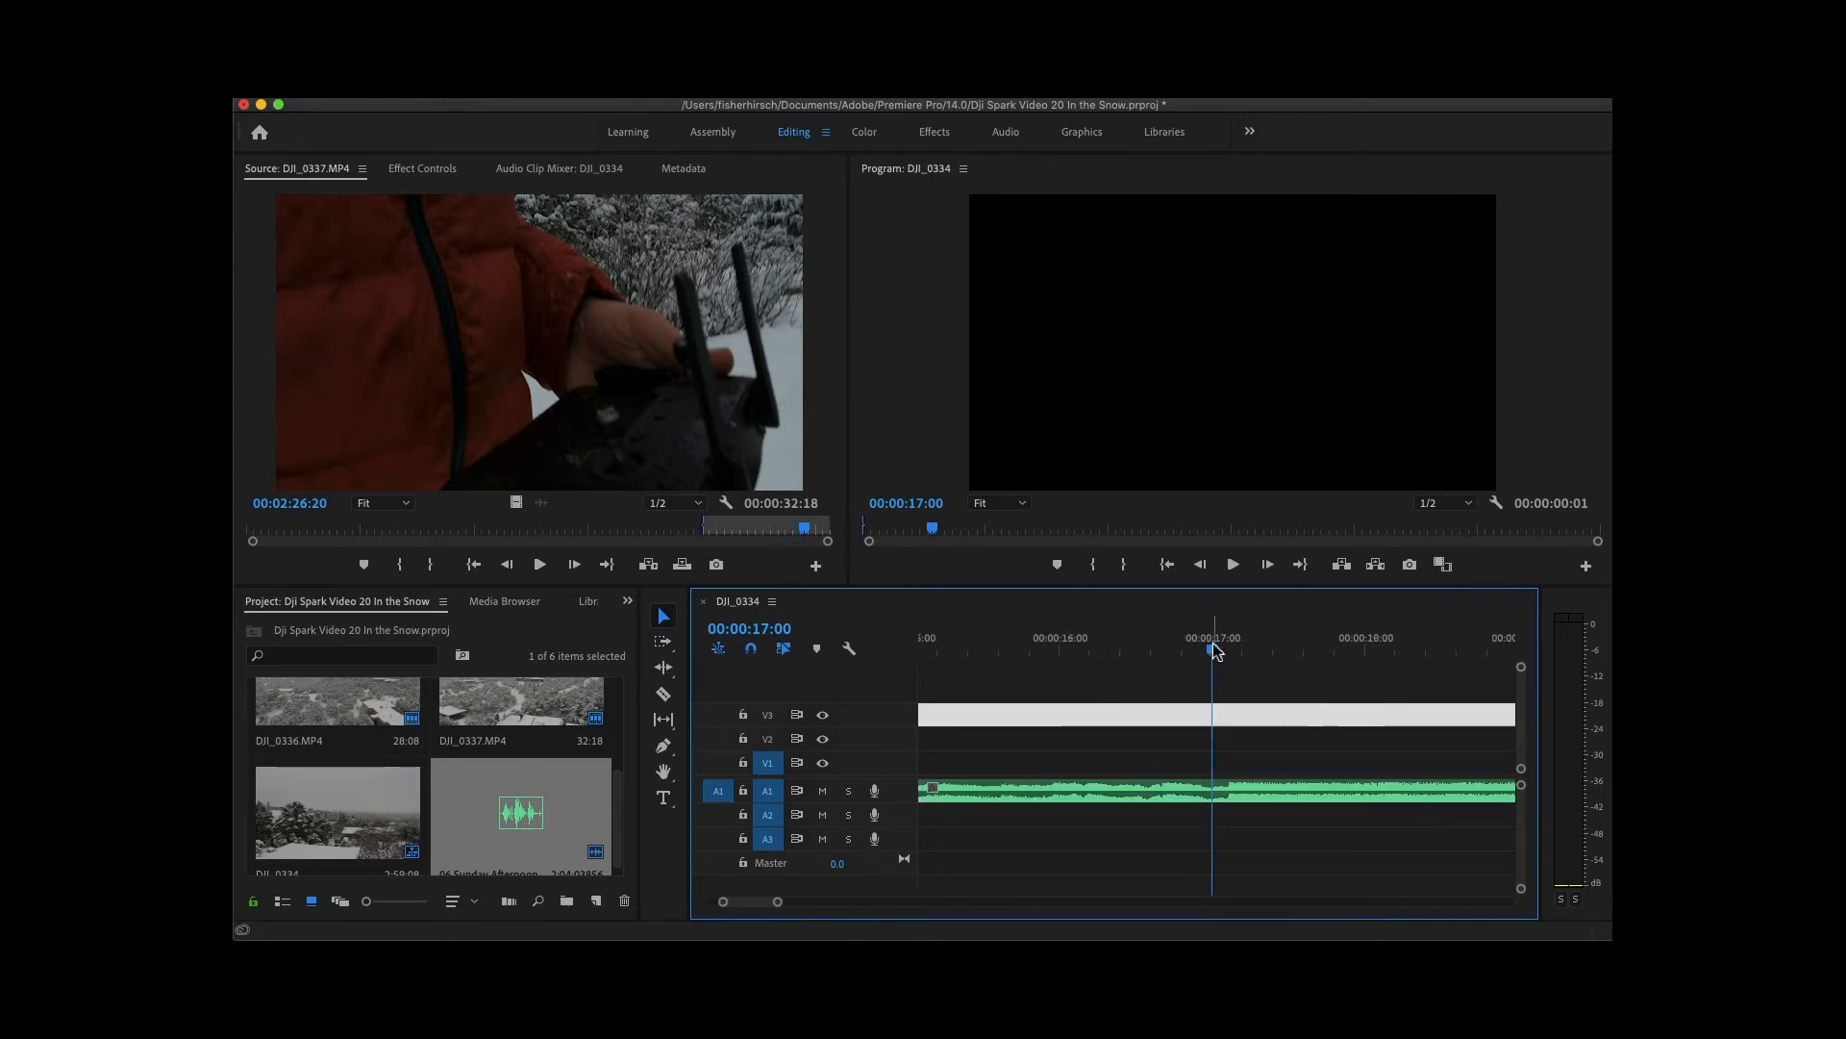
drag(1214, 652, 904, 787)
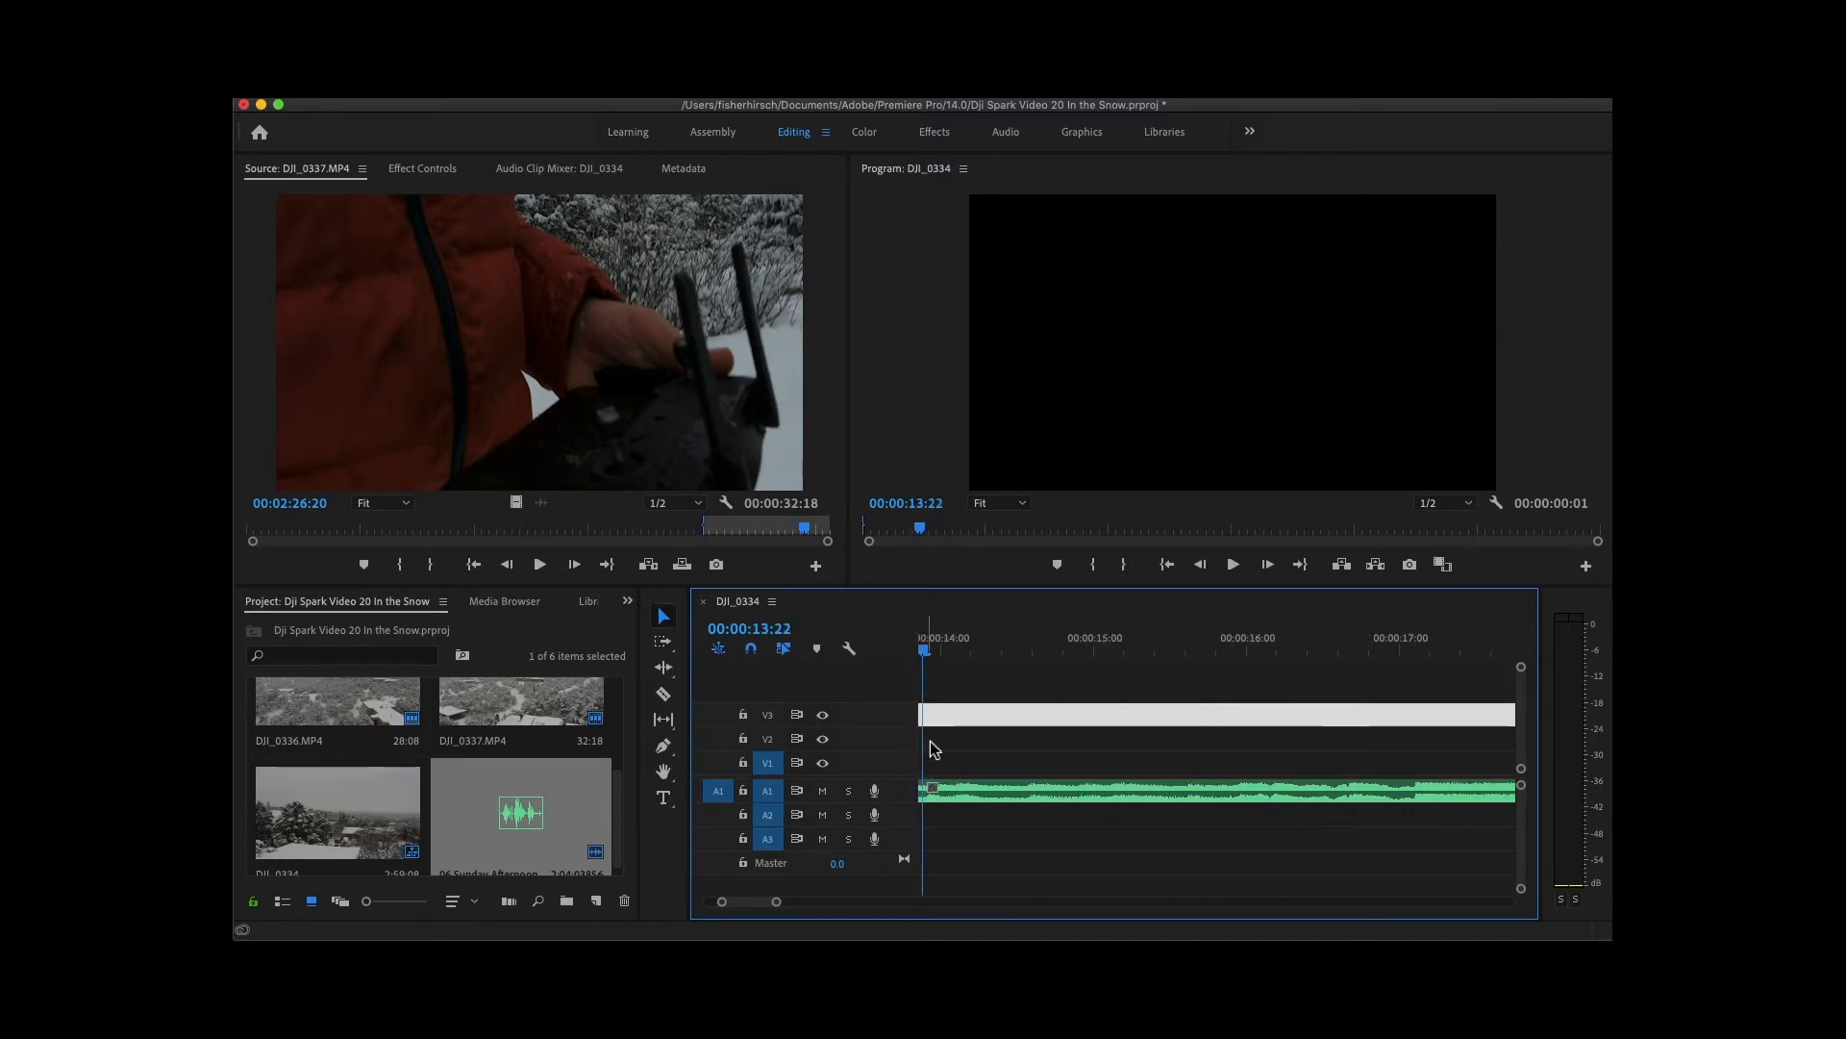
key(space)
key(space)
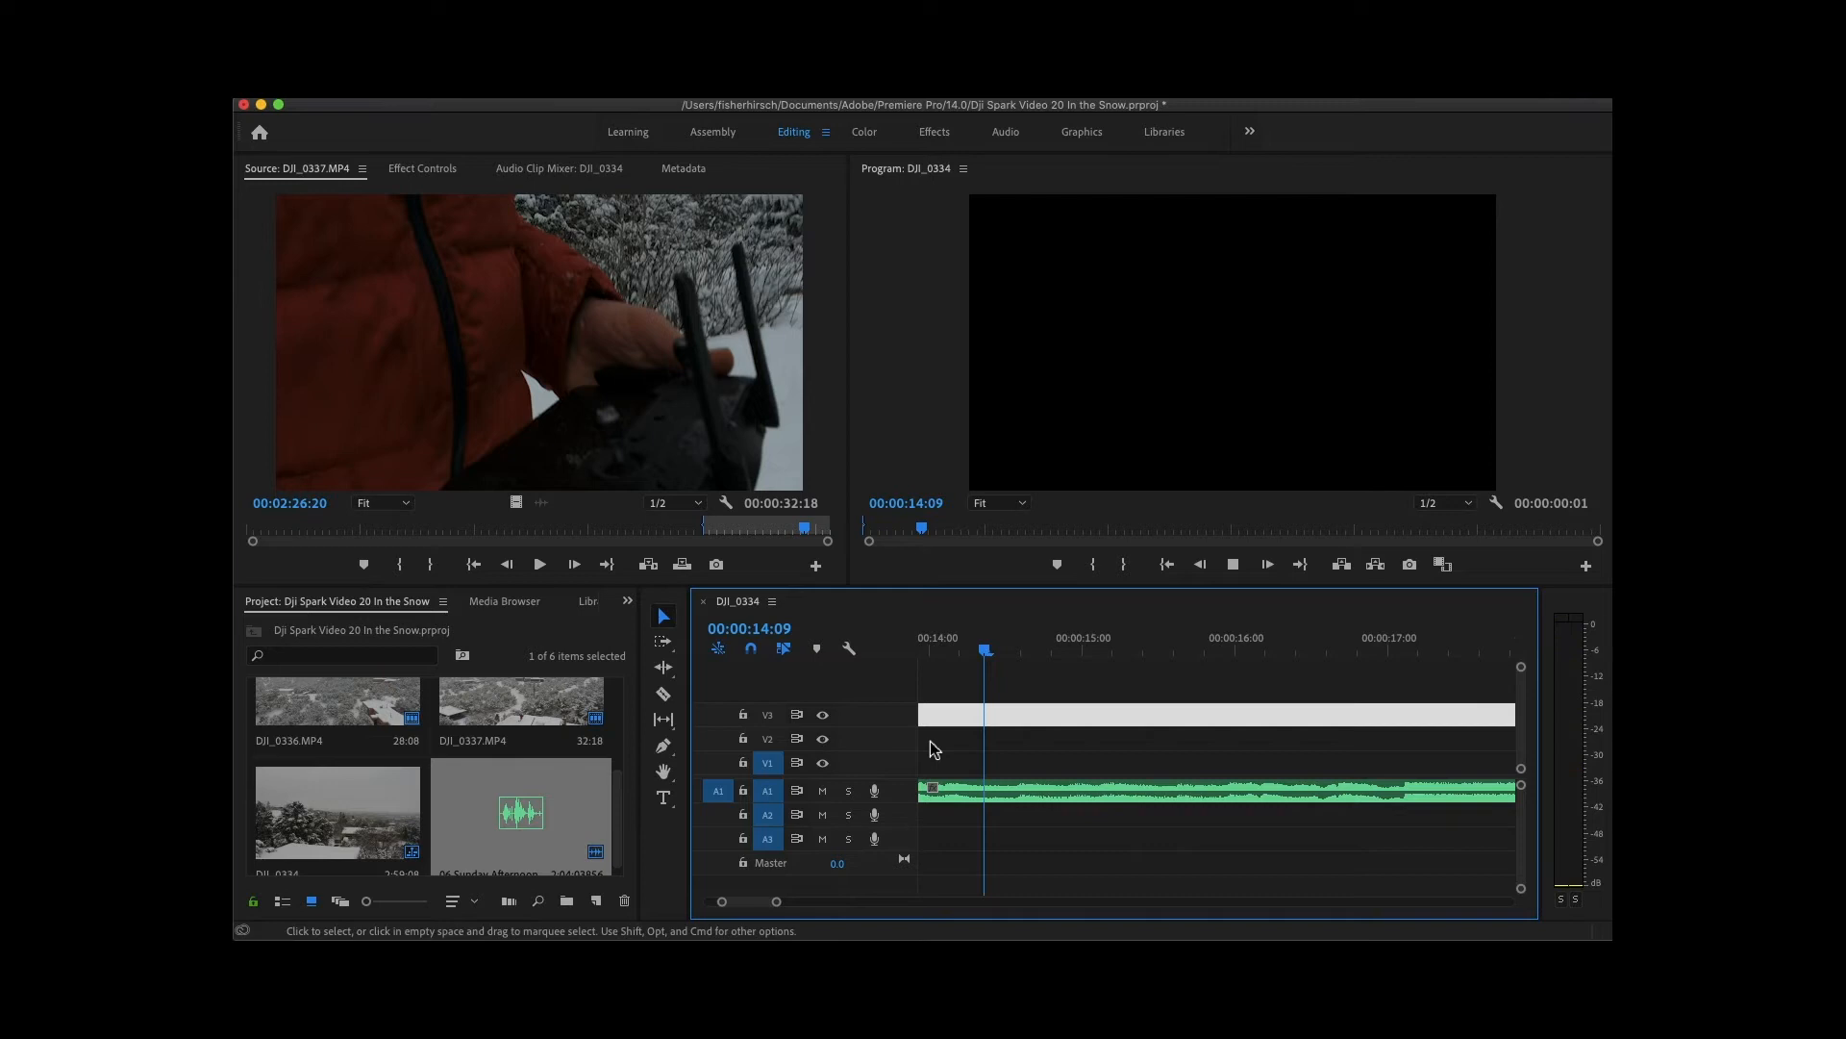
key(space)
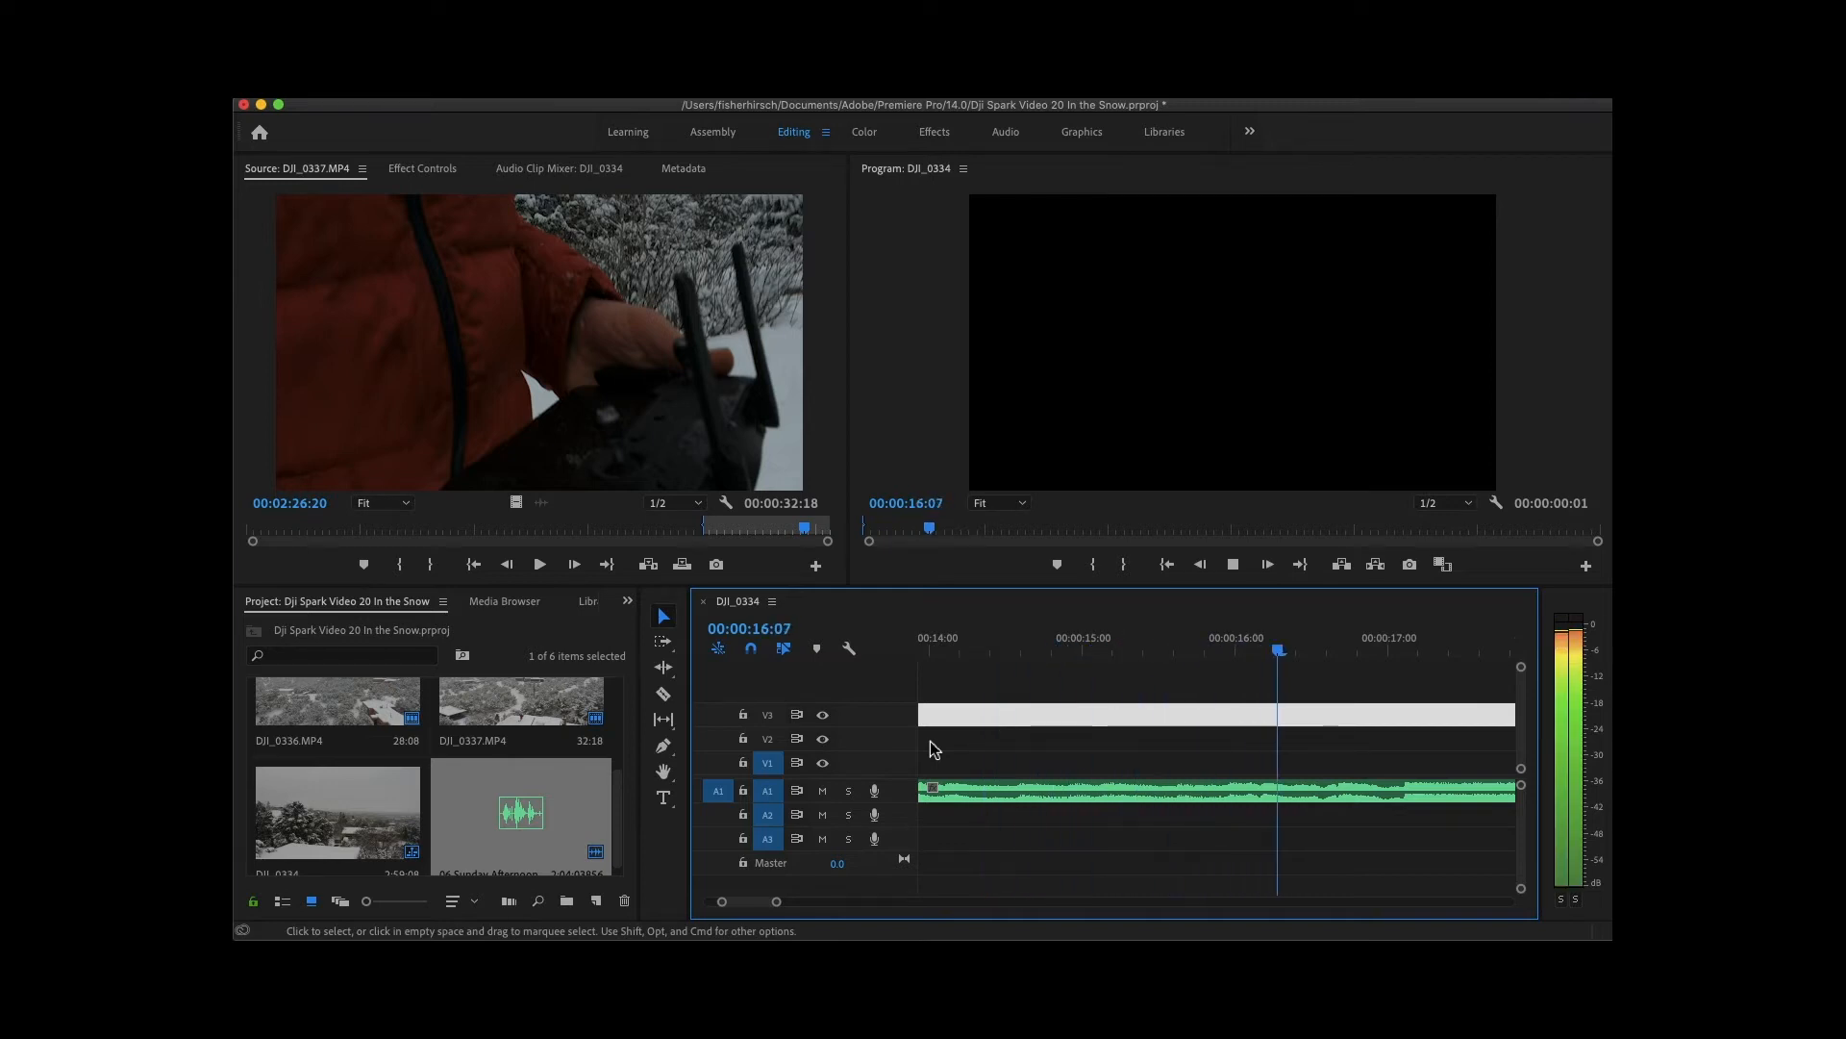
key(space)
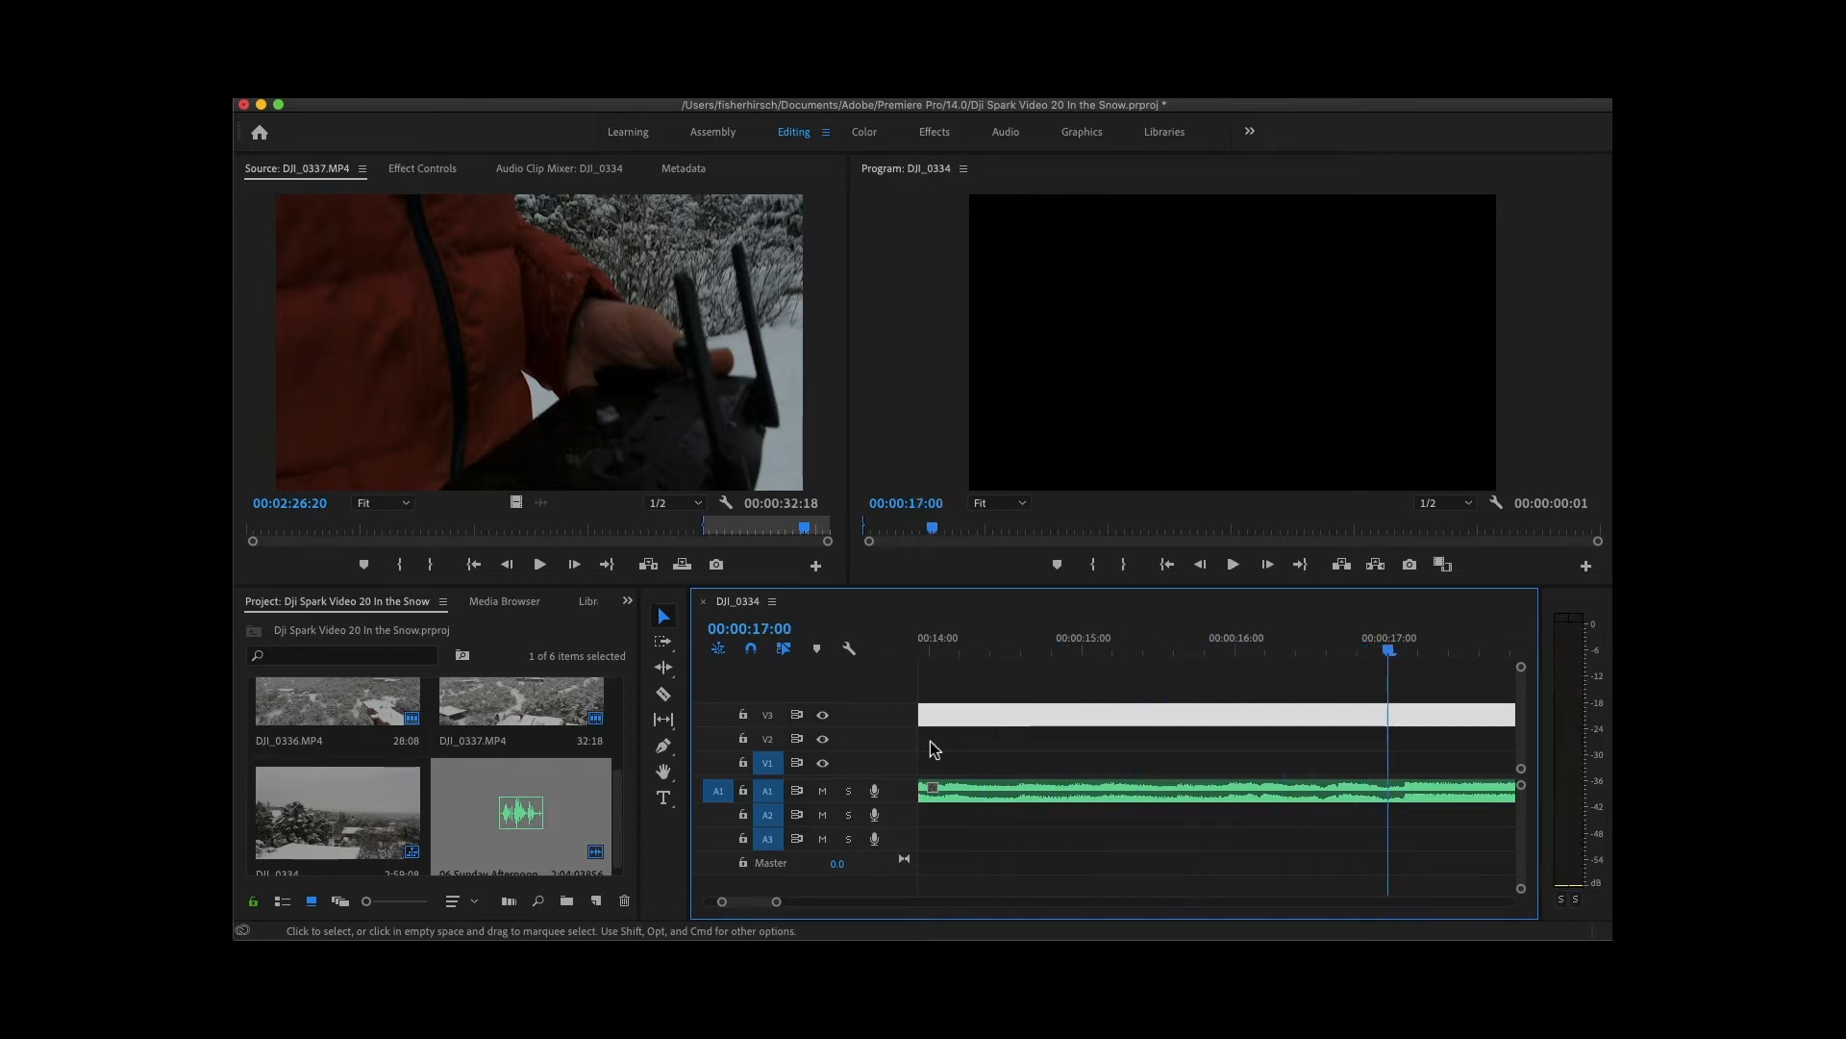
mouse_move(1388, 649)
mouse_down()
mouse_move(1339, 658)
mouse_move(1414, 662)
mouse_up()
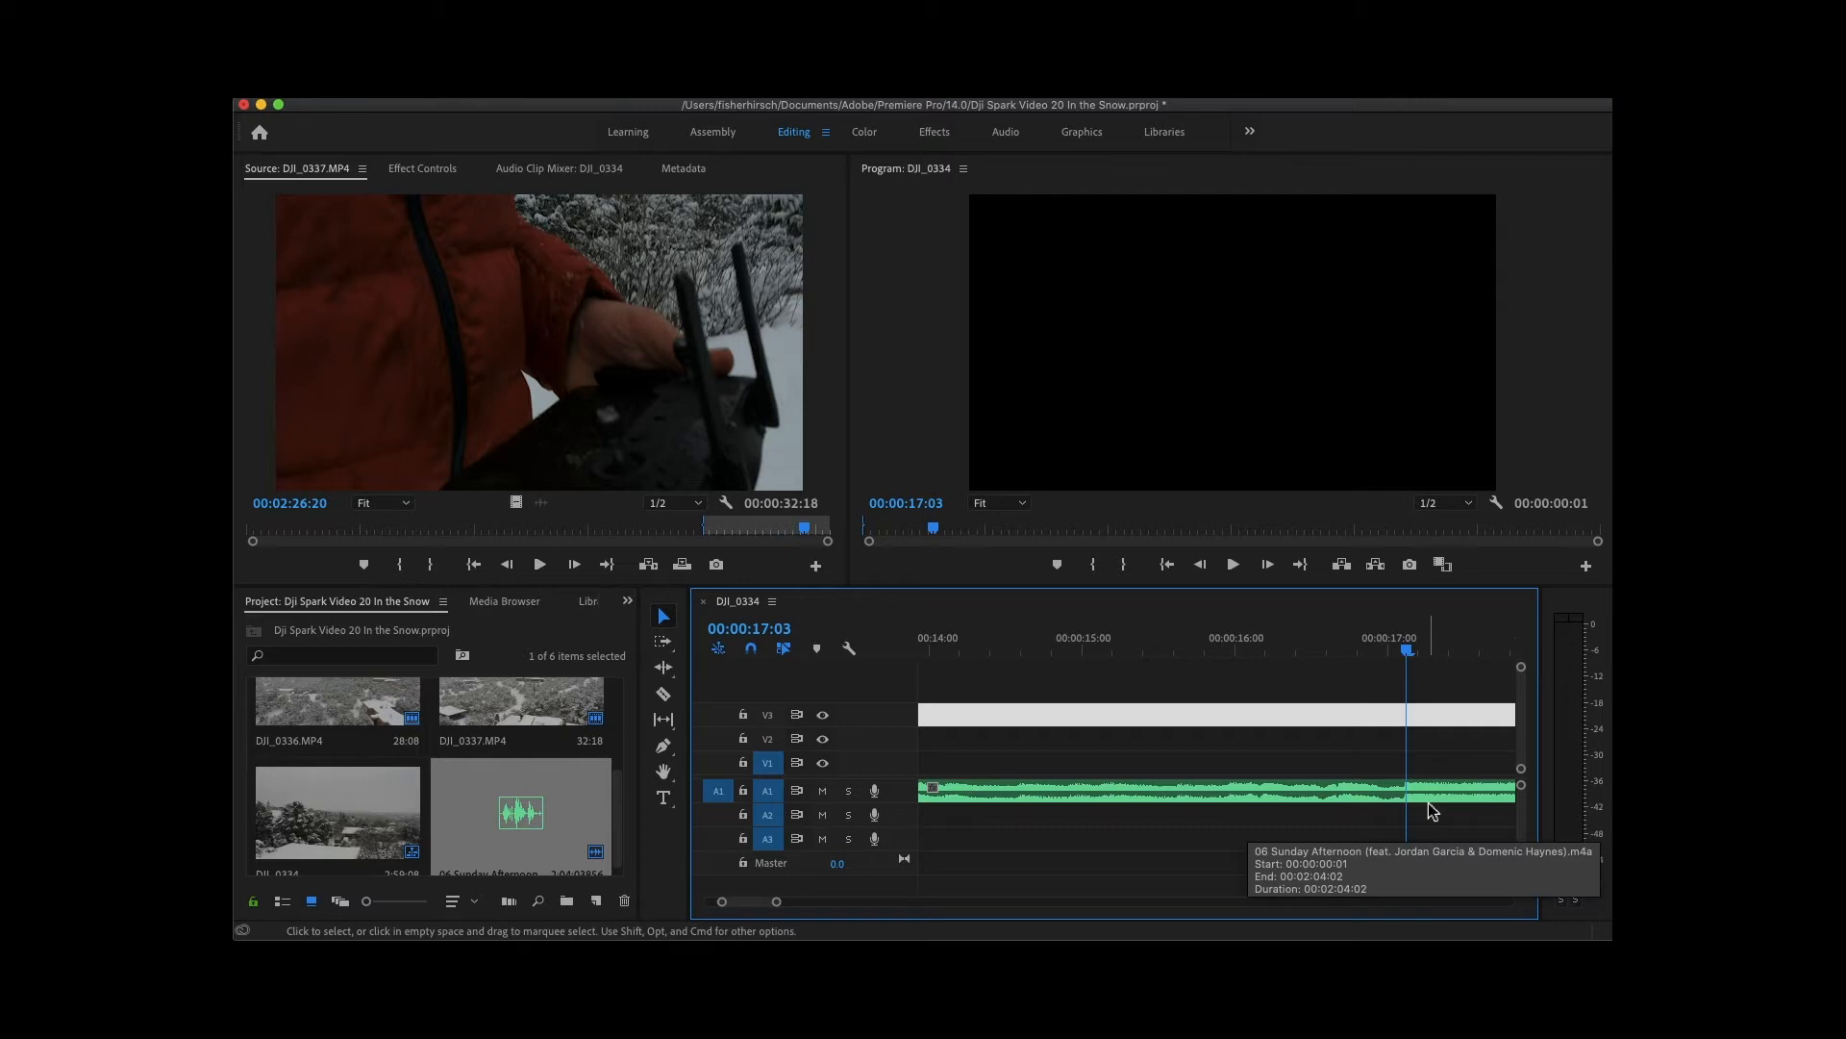
Split the music clip on A1 at the 00:00:17:03 playhead with the Razor tool, then return to the Selection tool.
key(minus)
key(minus)
key(minus)
key(minus)
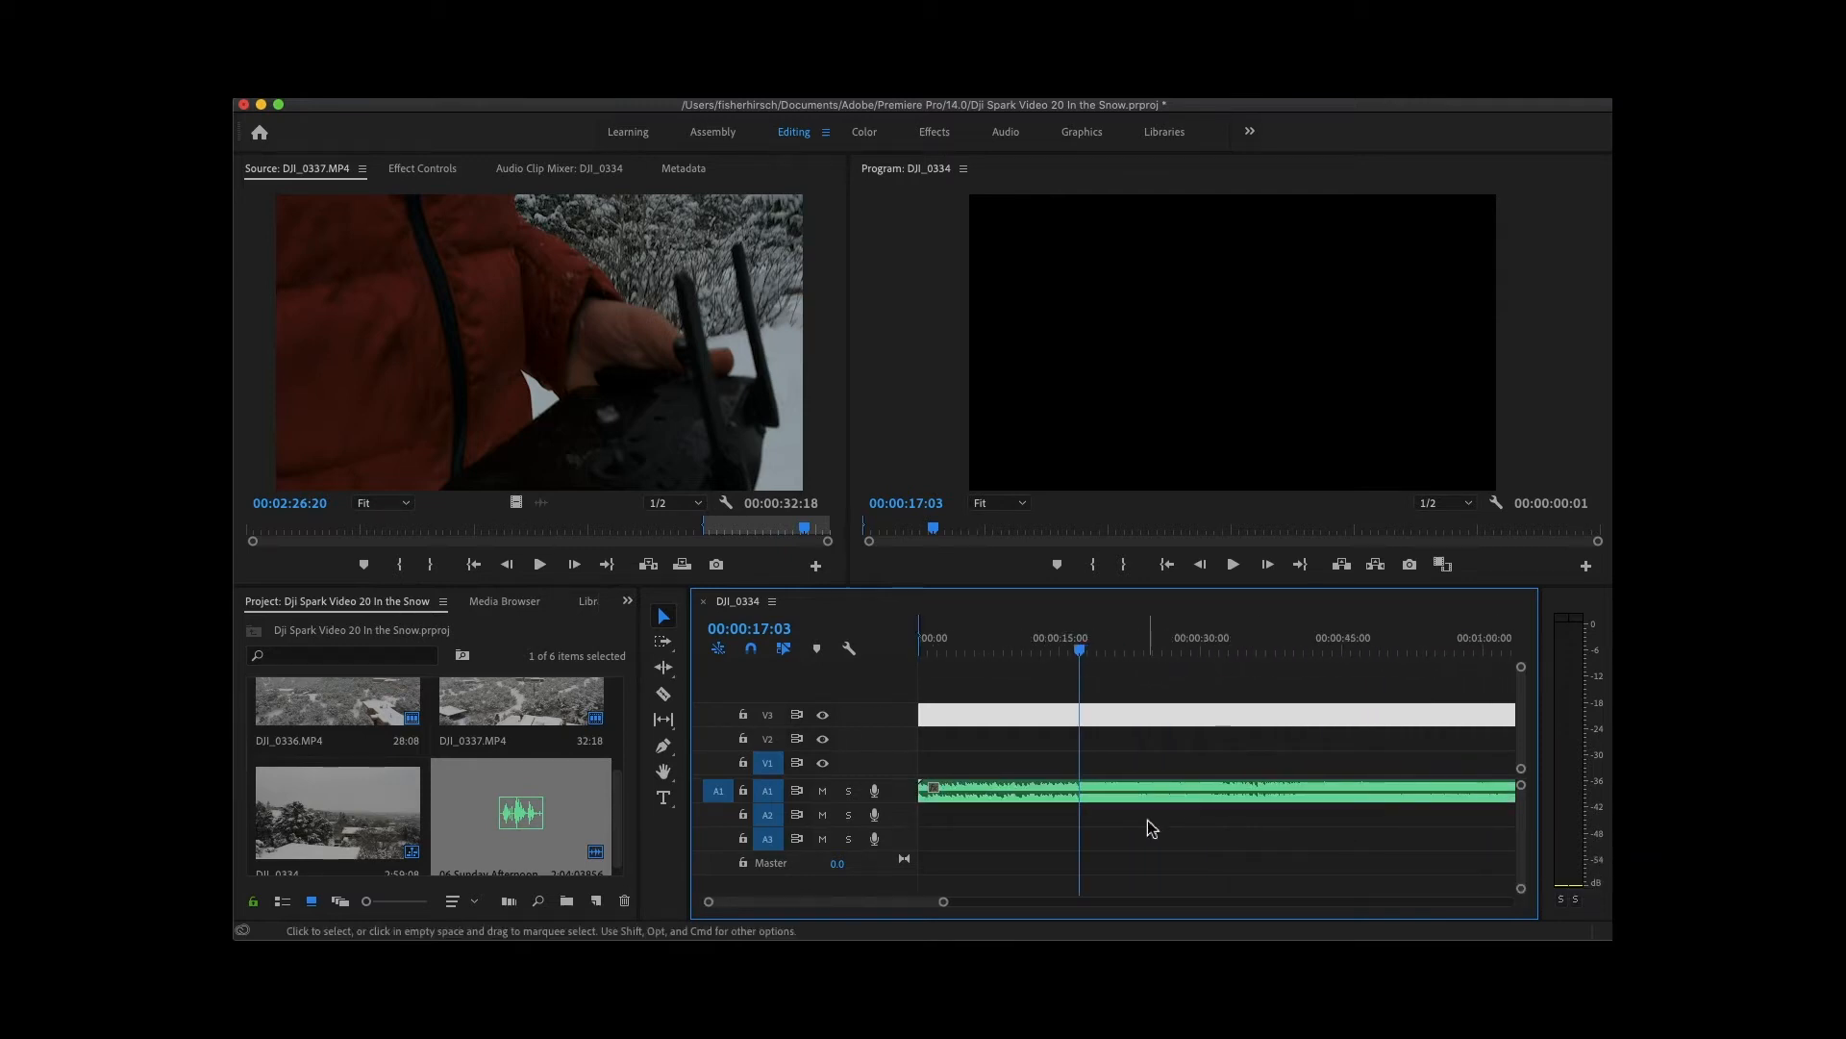
click(673, 693)
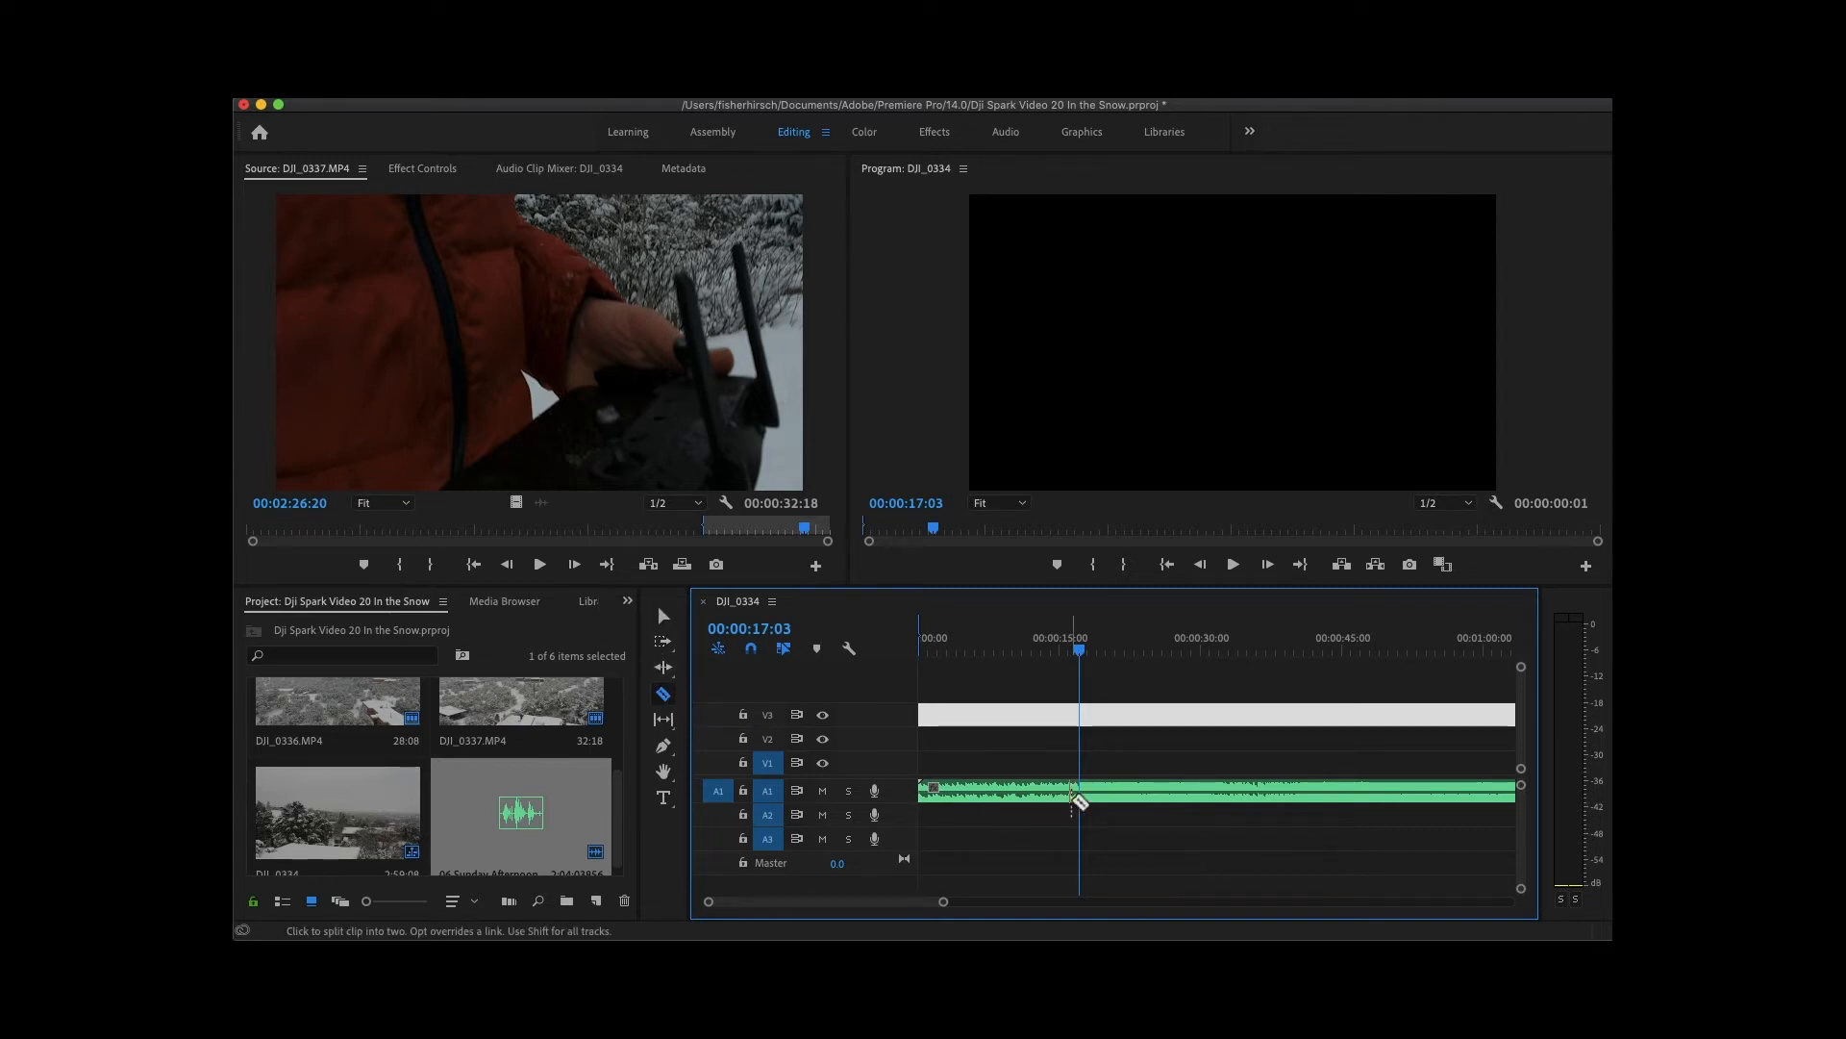
click(1090, 795)
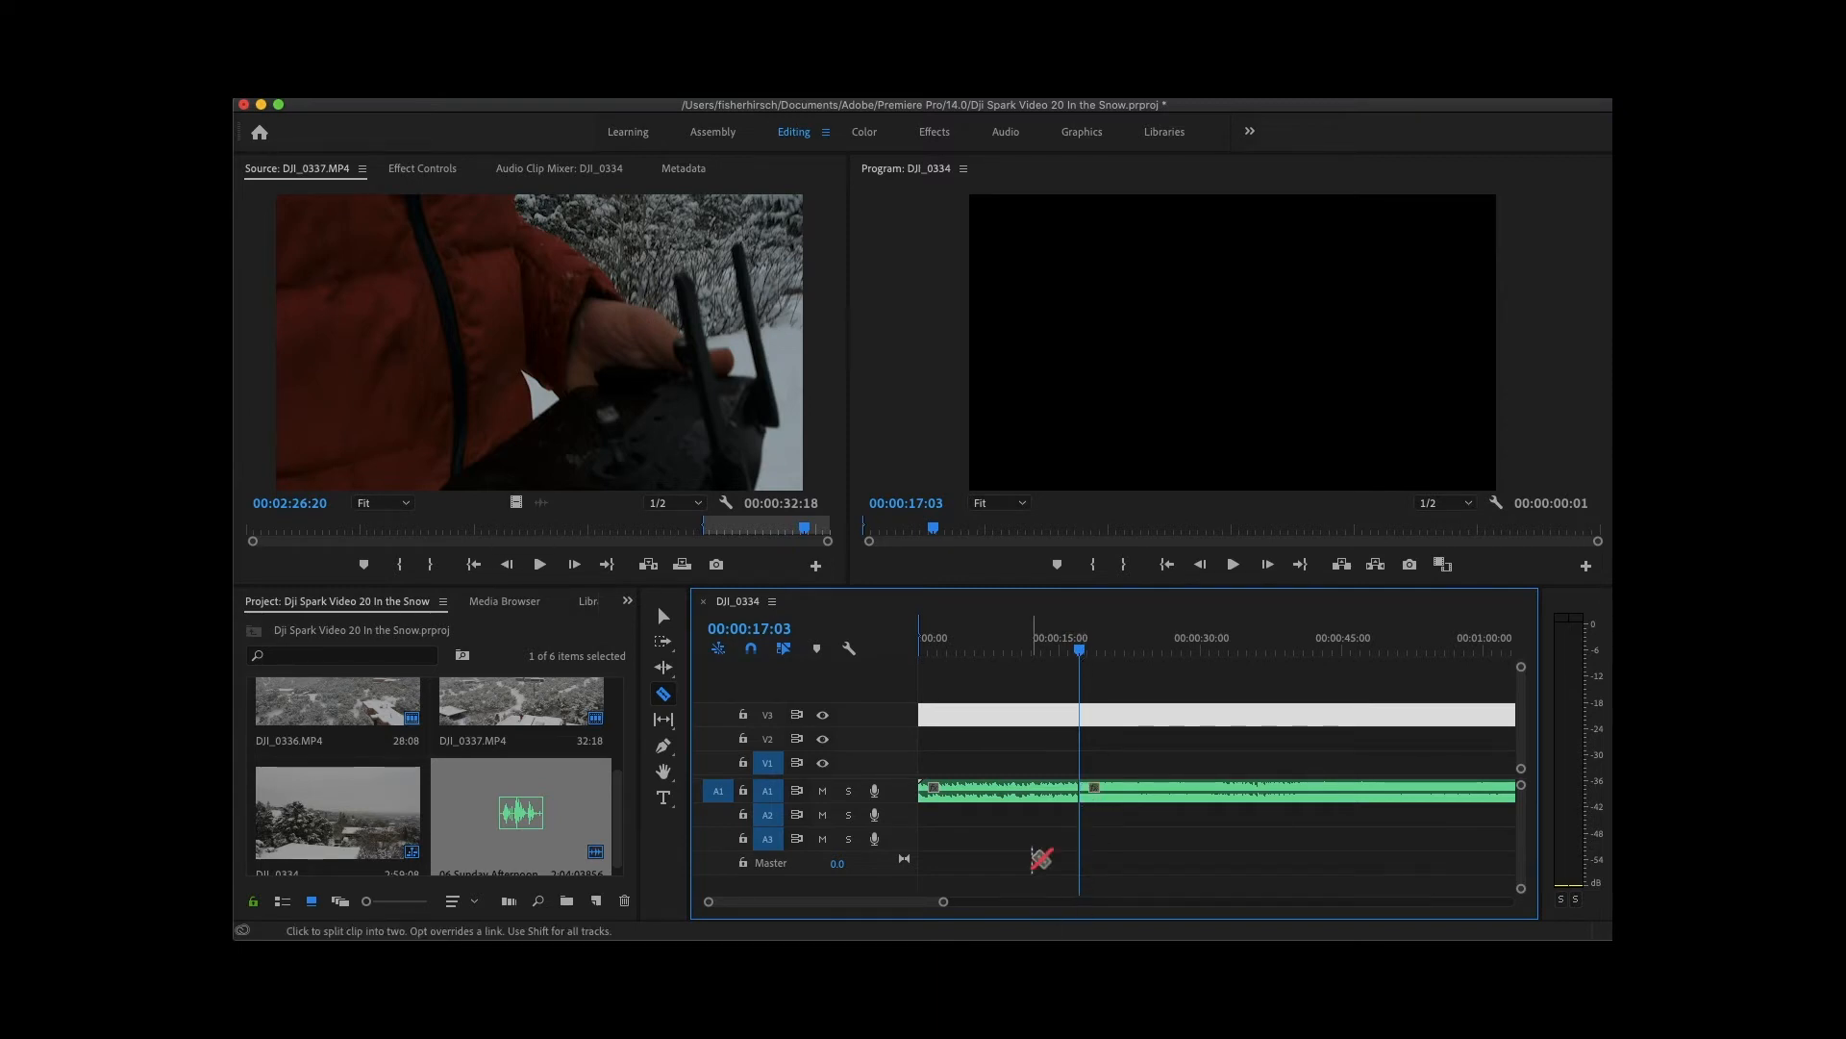
key(v)
Move the DJI_0335.MP4 segment on V1 earlier in the sequence so it starts at about 00:00:49.
key(minus)
key(minus)
key(minus)
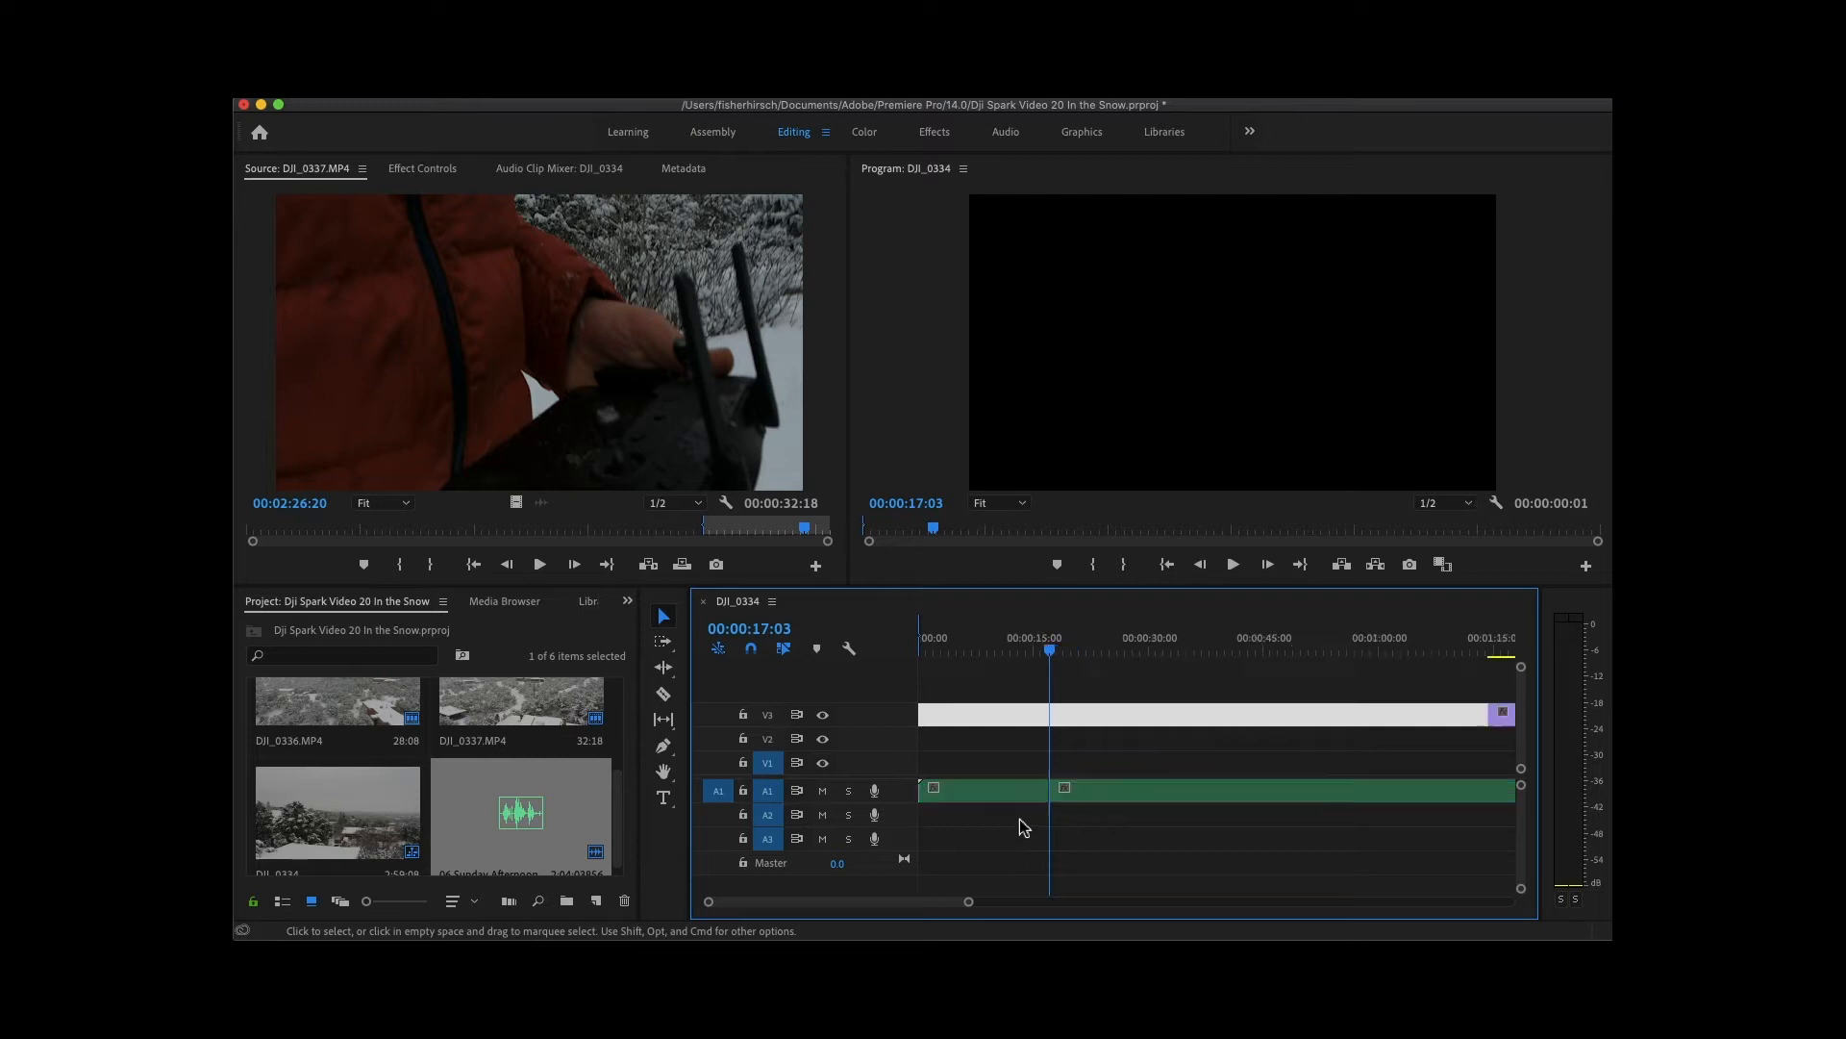
key(equal)
key(equal)
key(equal)
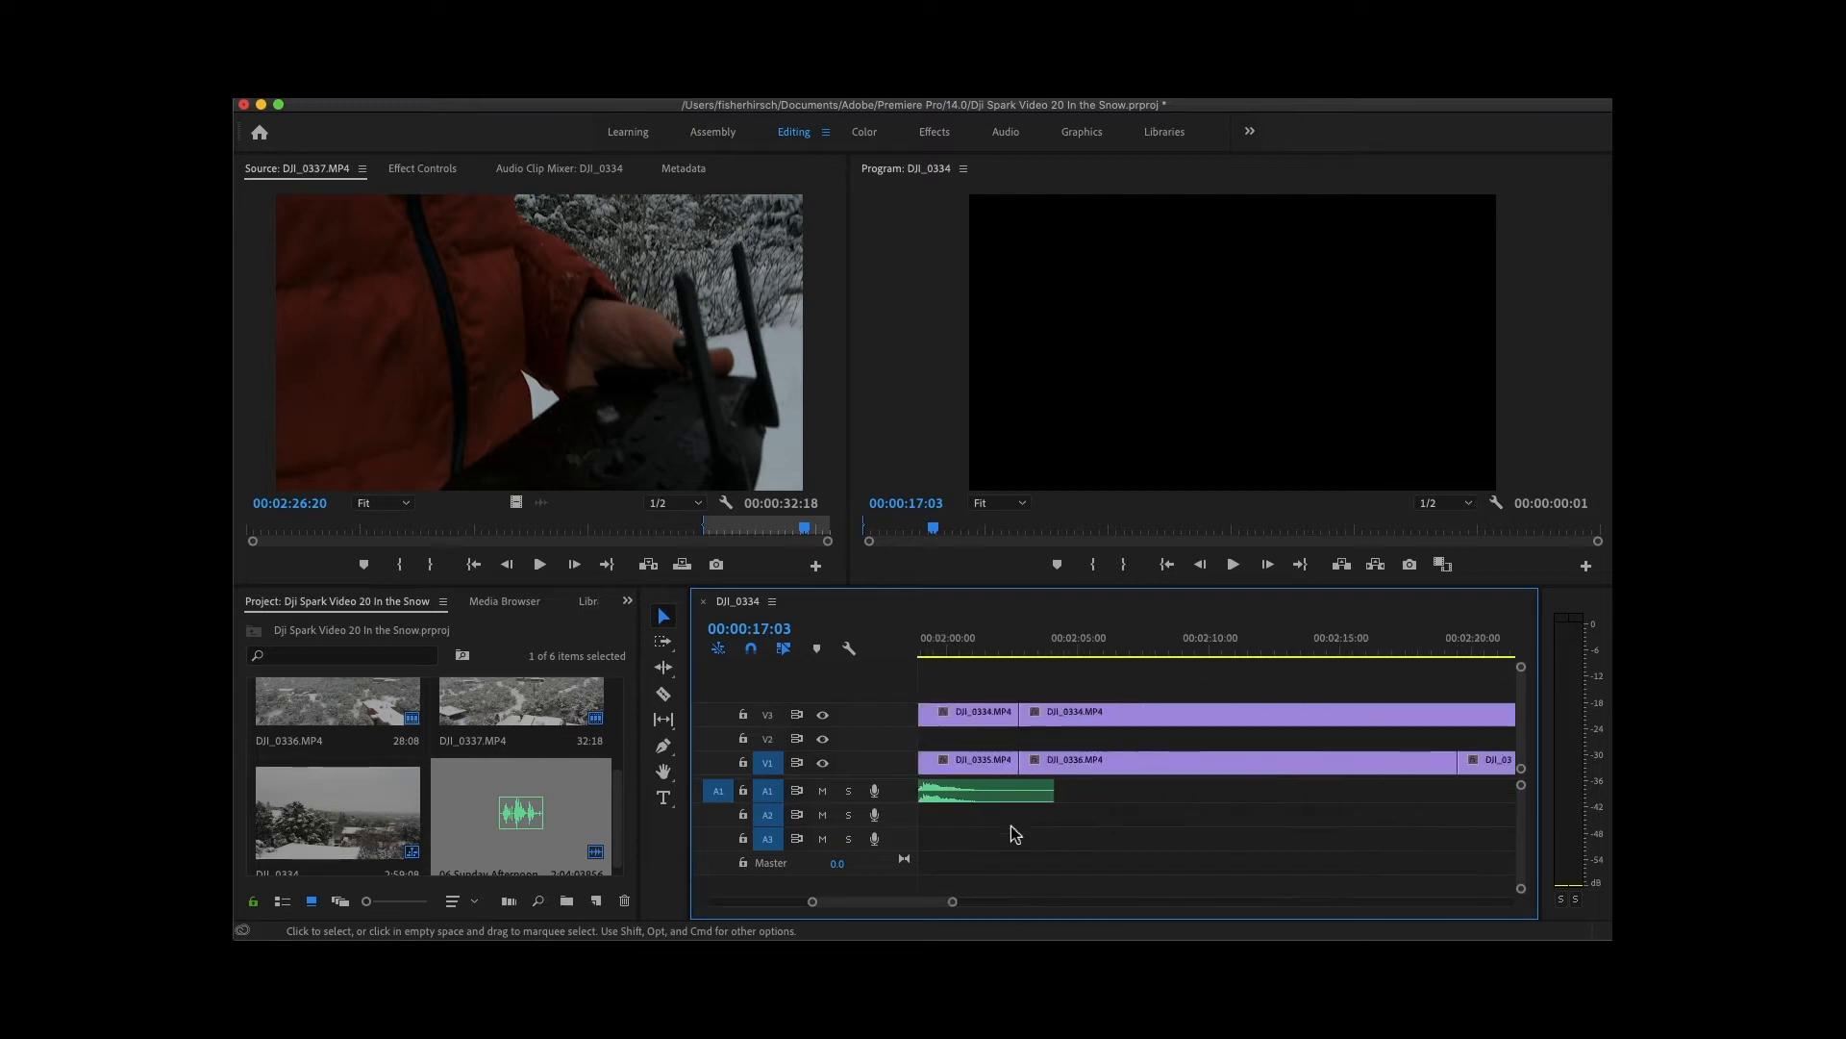
key(minus)
key(minus)
key(minus)
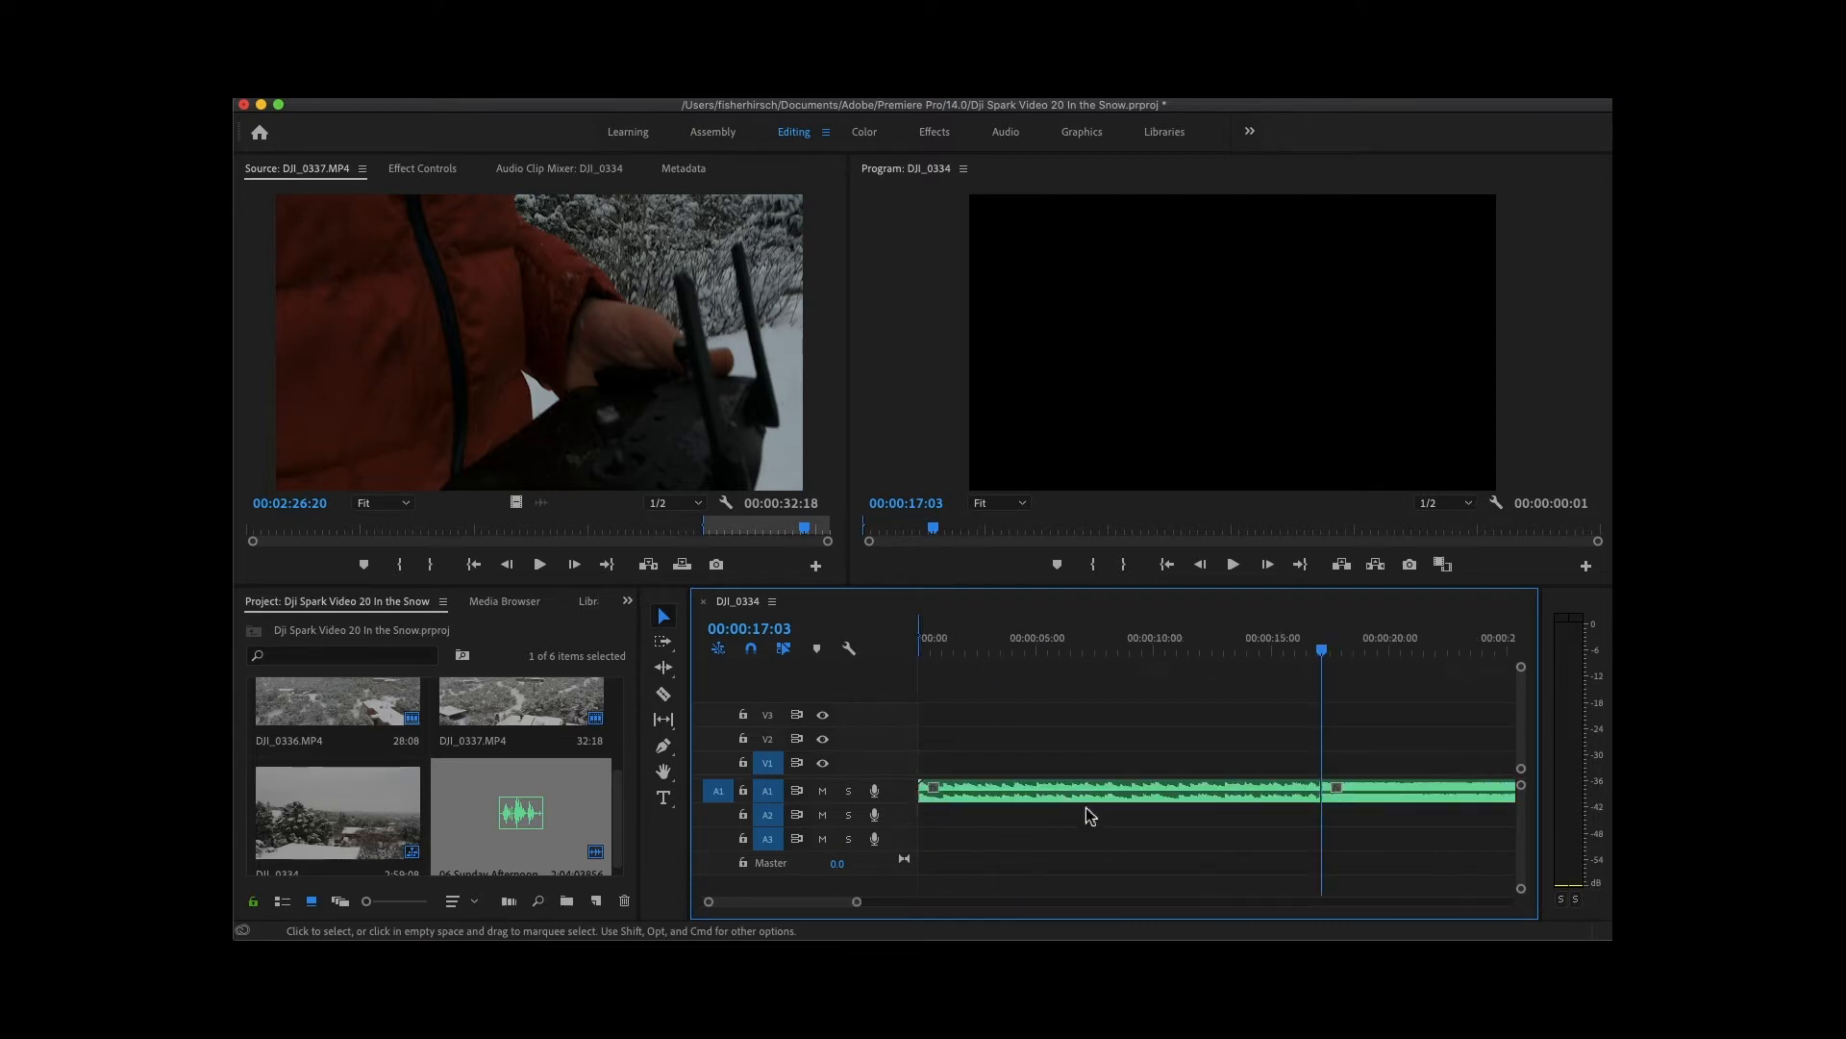
key(minus)
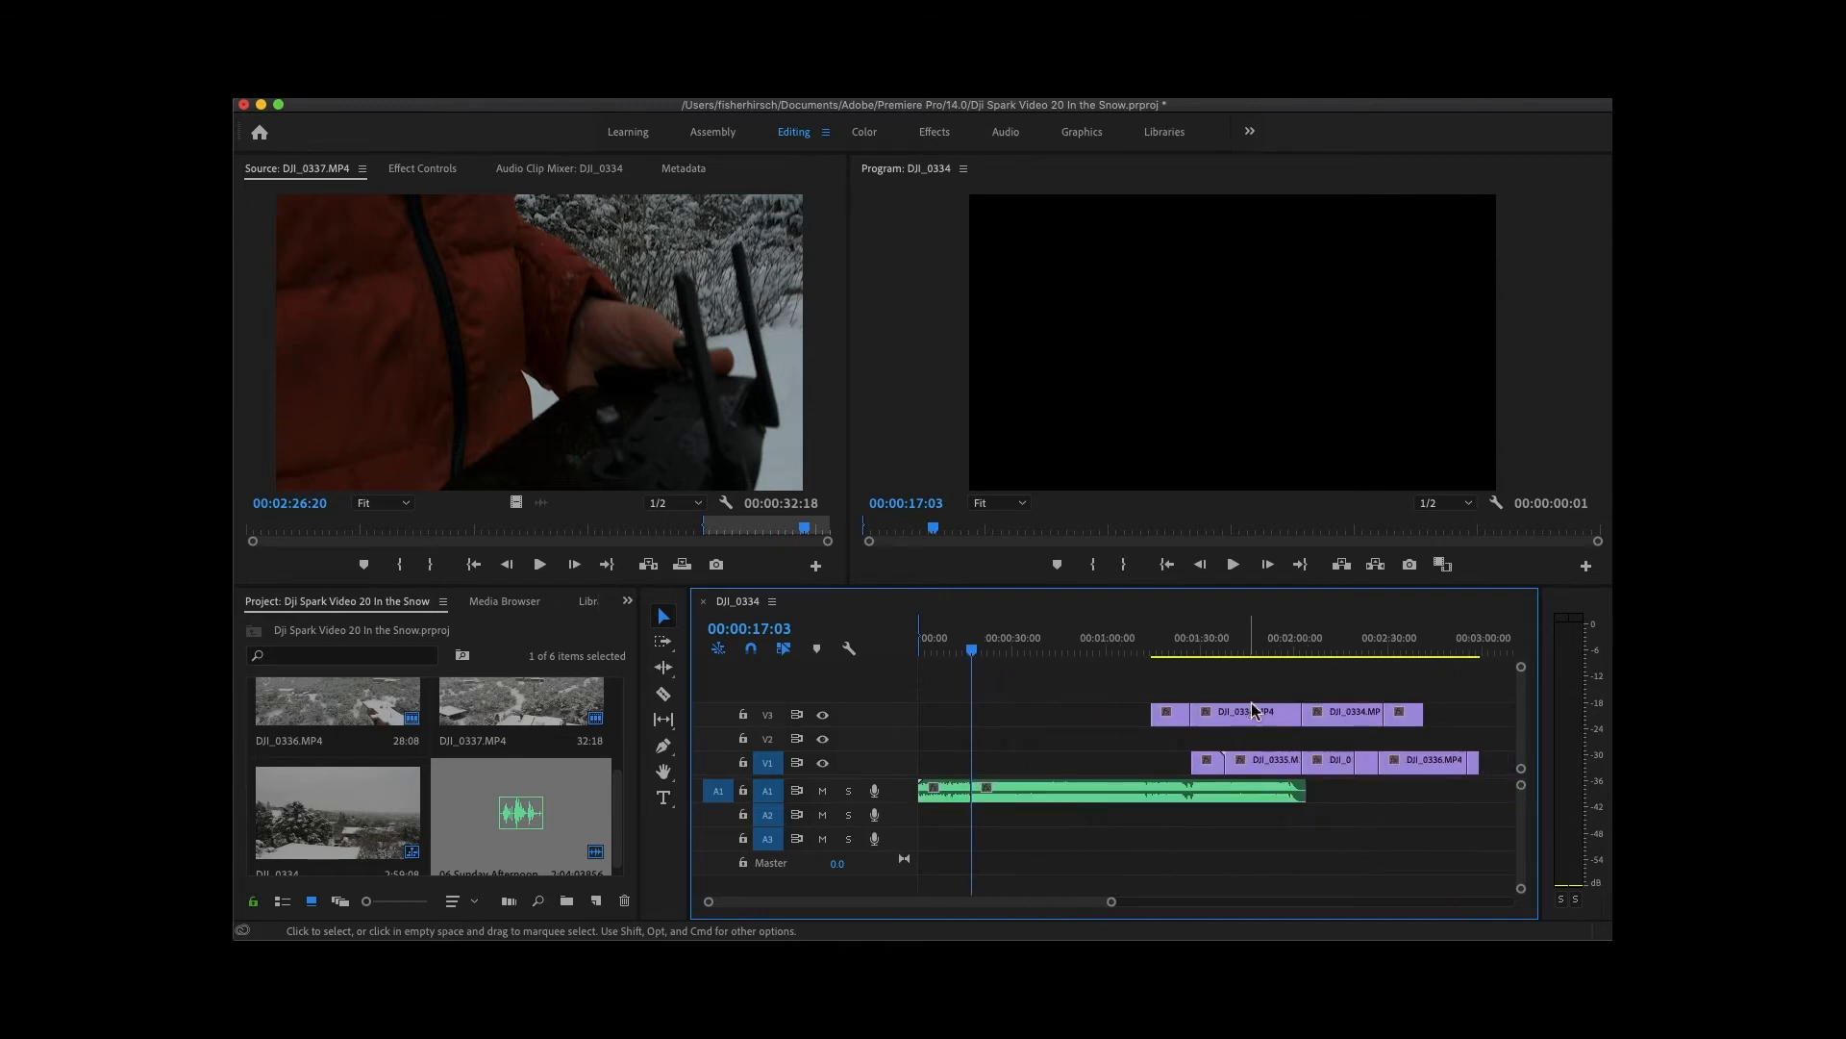
drag(1253, 765, 1101, 769)
Move a DJI_0336.MP4 segment on V1 to the sequence start and return the playhead to 00:00:00:00.
drag(1331, 767, 944, 767)
key(equal)
key(equal)
key(equal)
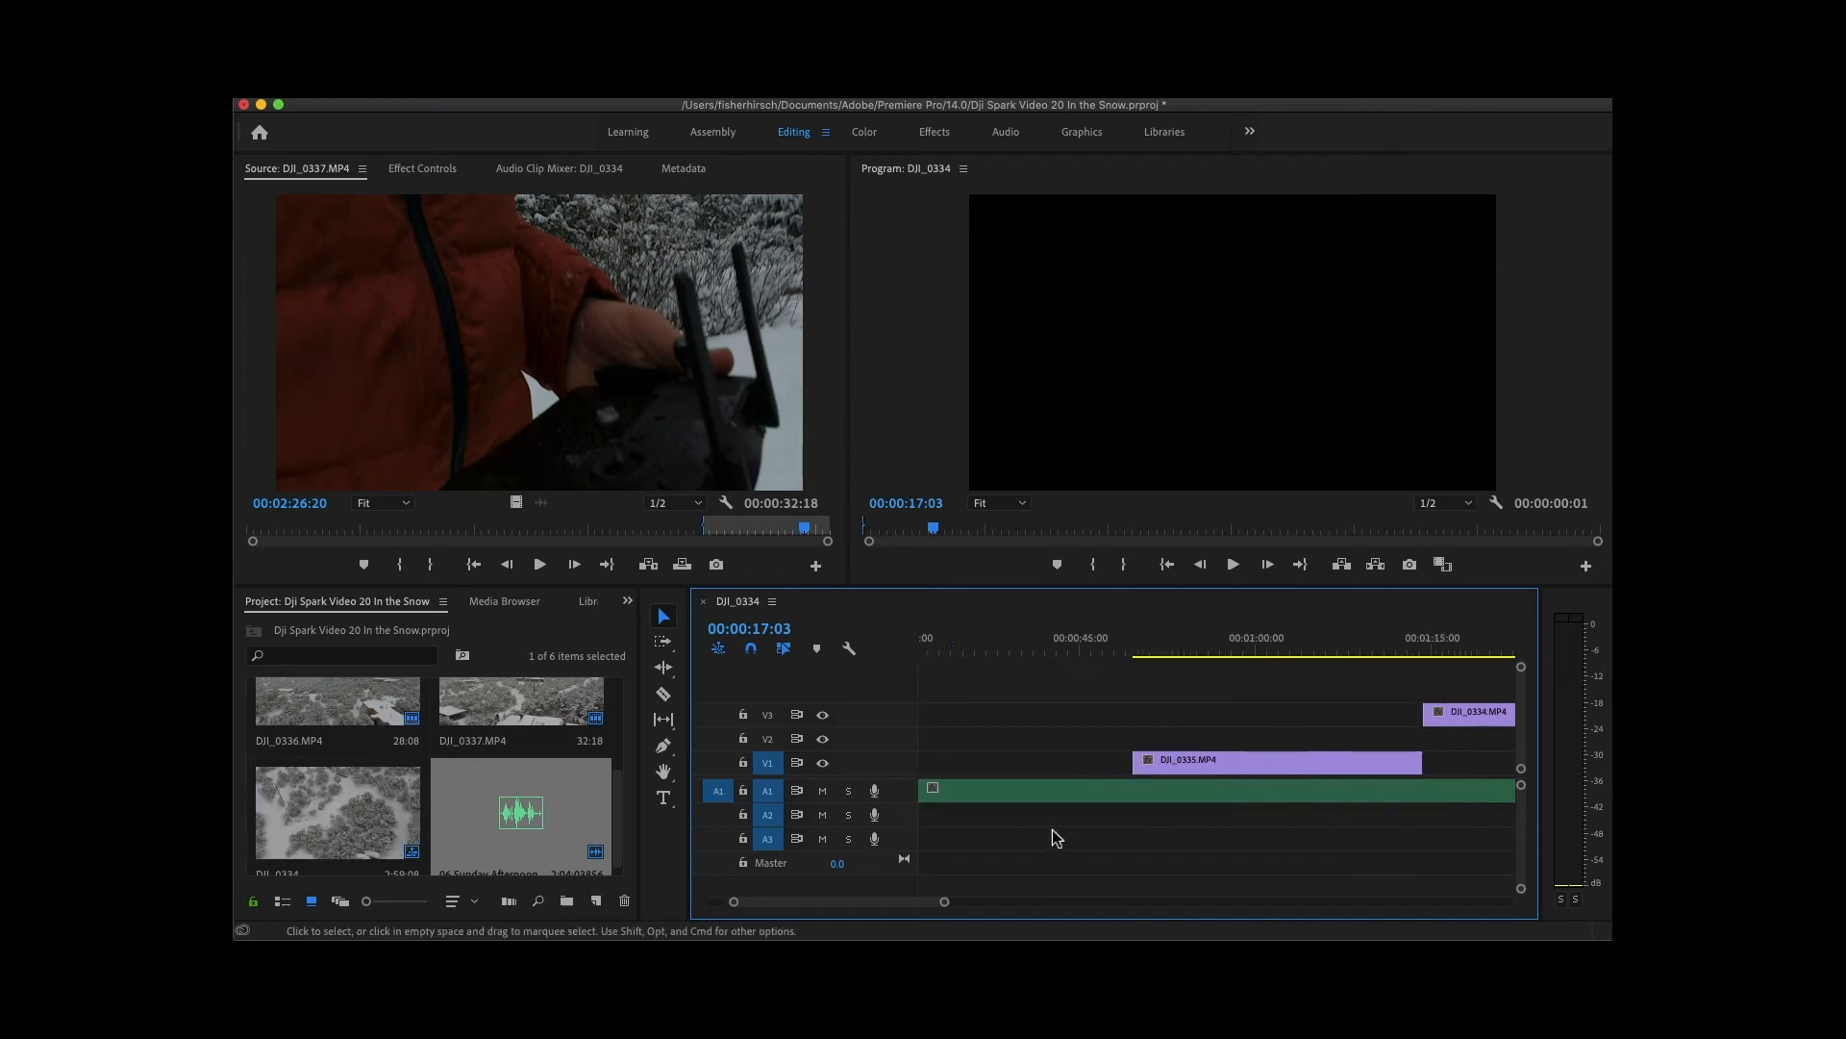
drag(986, 759, 980, 759)
drag(1288, 650, 922, 652)
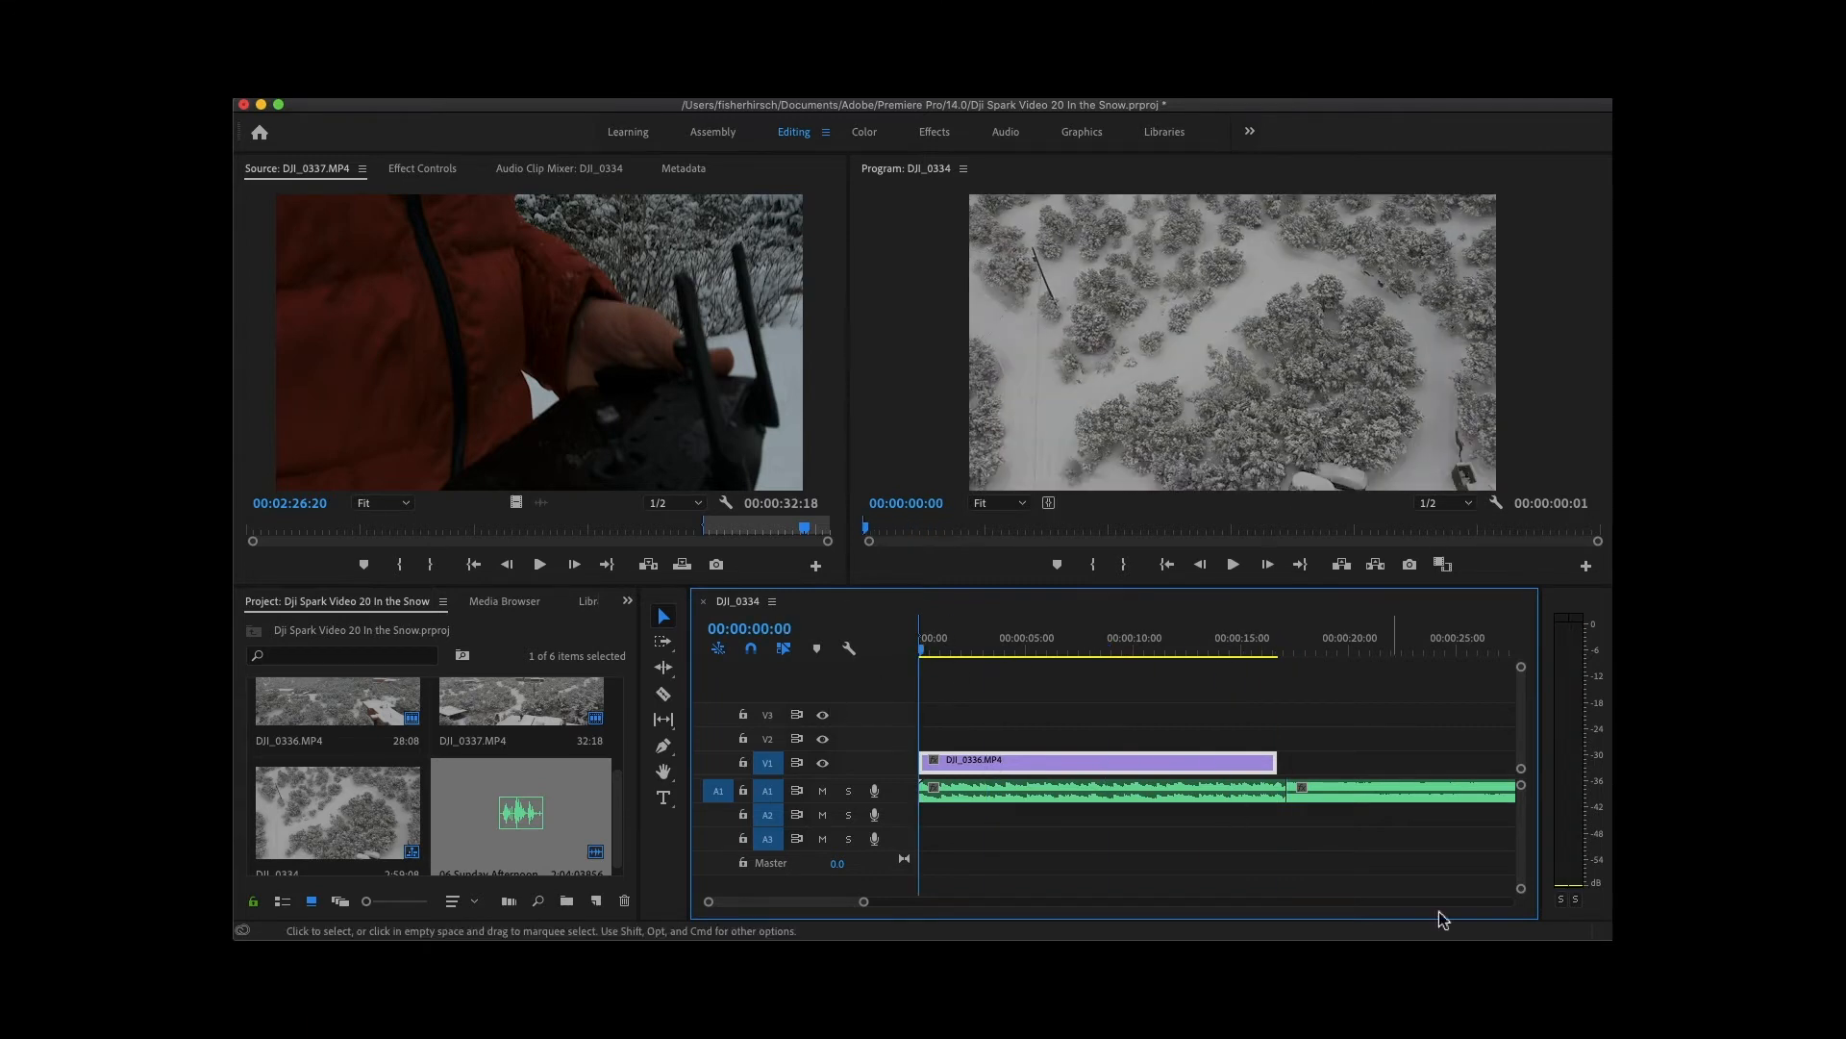
Rate-stretch the DJI_0336.MP4 clip on V1 so its end meets the music cut at 00:00:17:03, and return to the Selection tool.
scroll(1282, 791, up, 3)
scroll(1282, 791, down, 4)
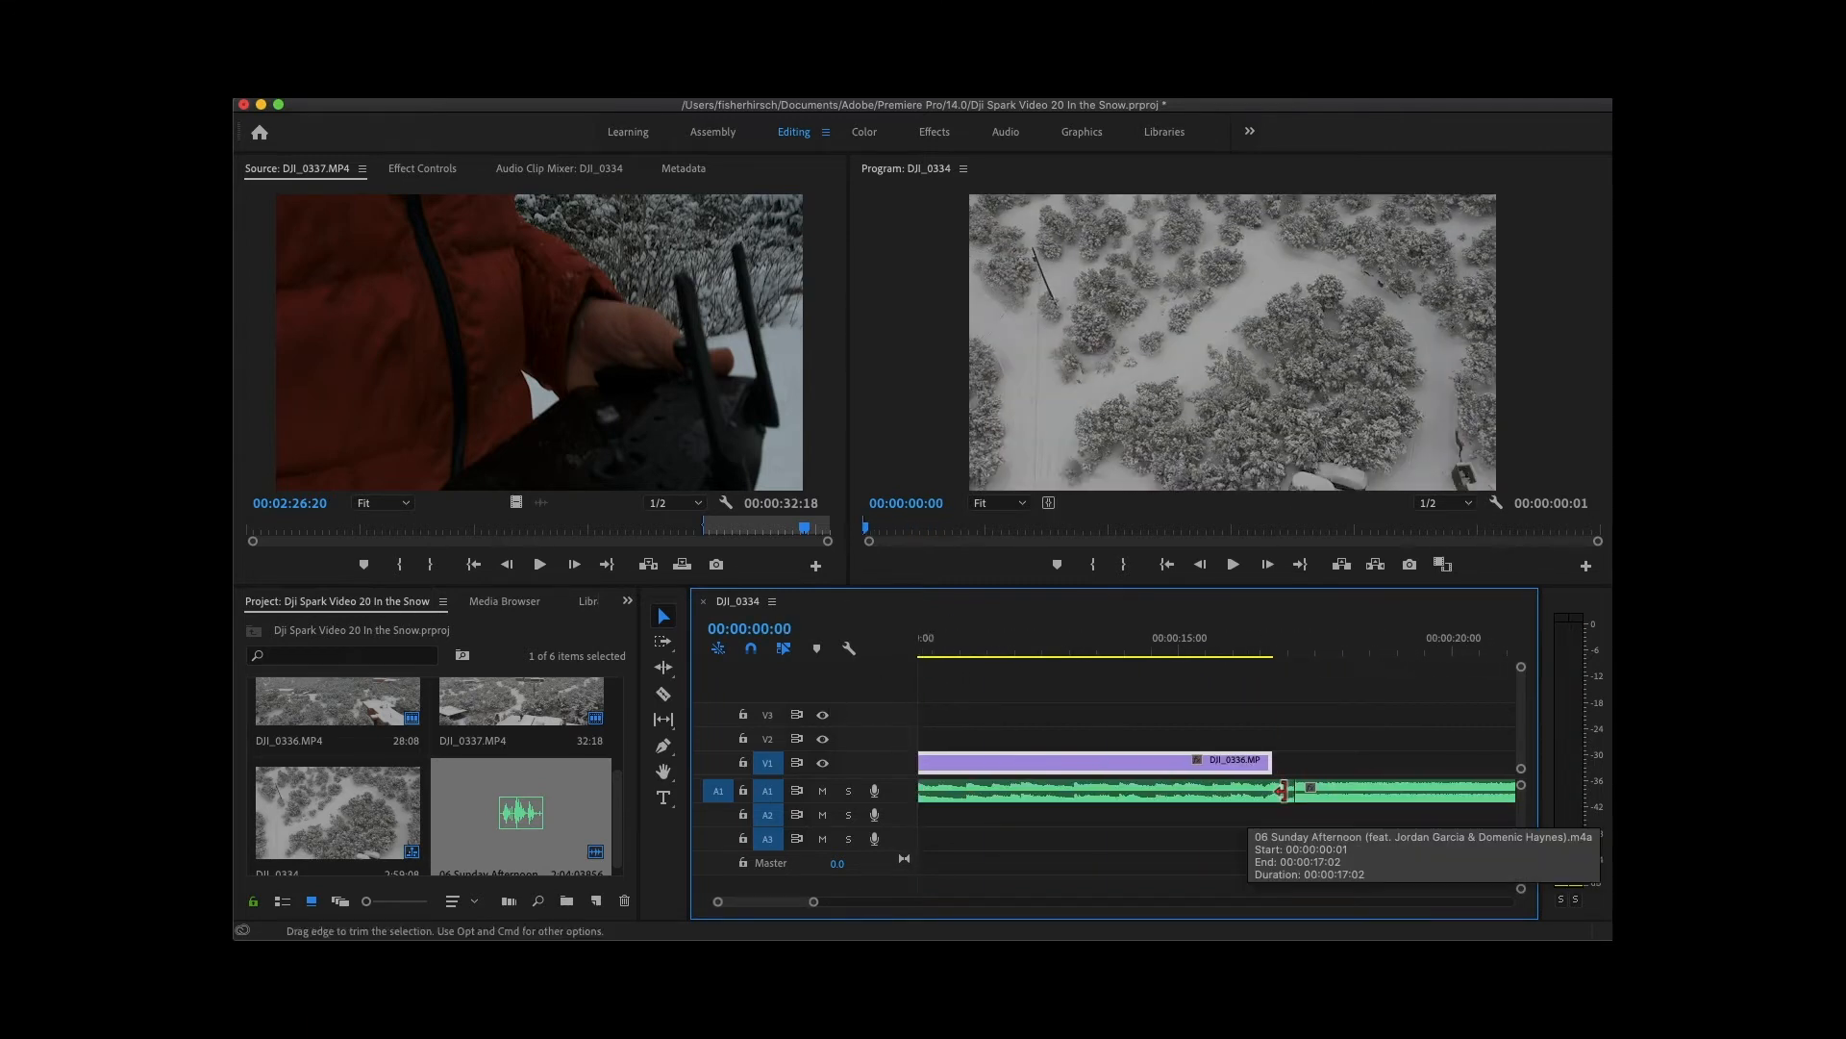
scroll(1280, 790, up, 1)
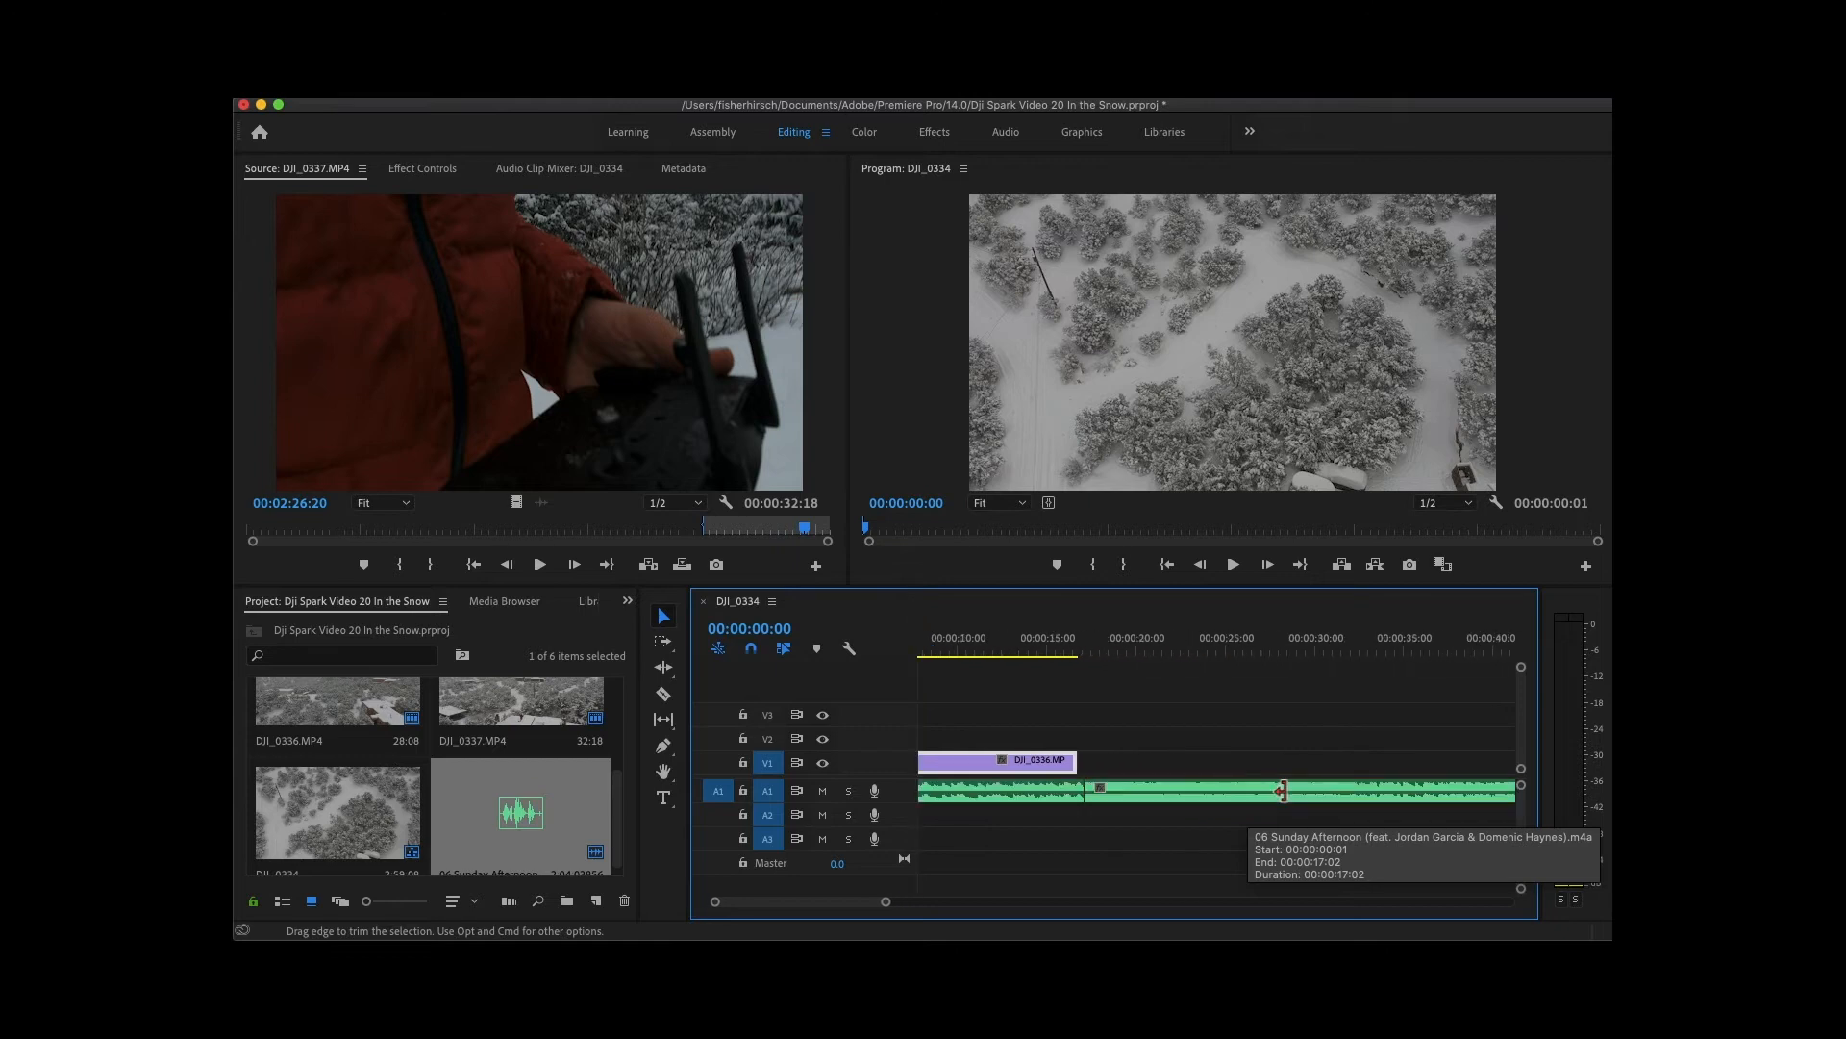
scroll(1282, 792, left, 4)
click(1231, 648)
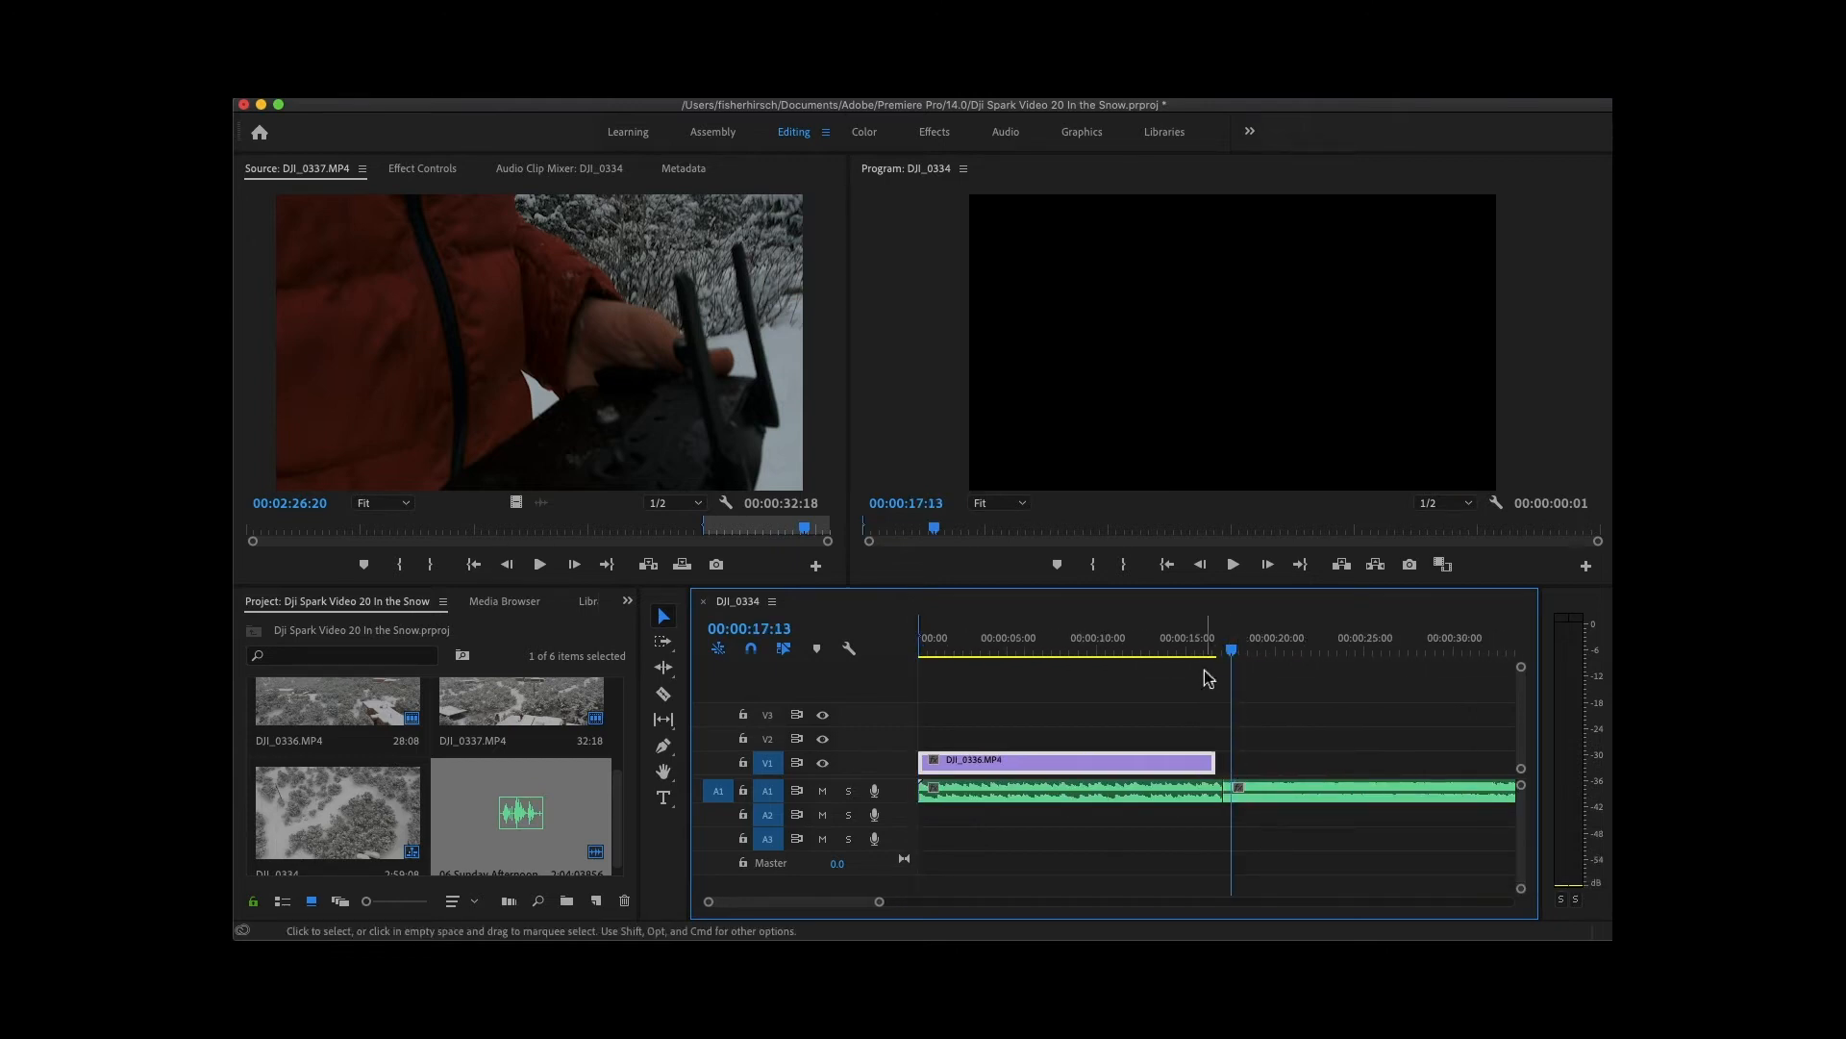
drag(1234, 654, 1237, 652)
key(=)
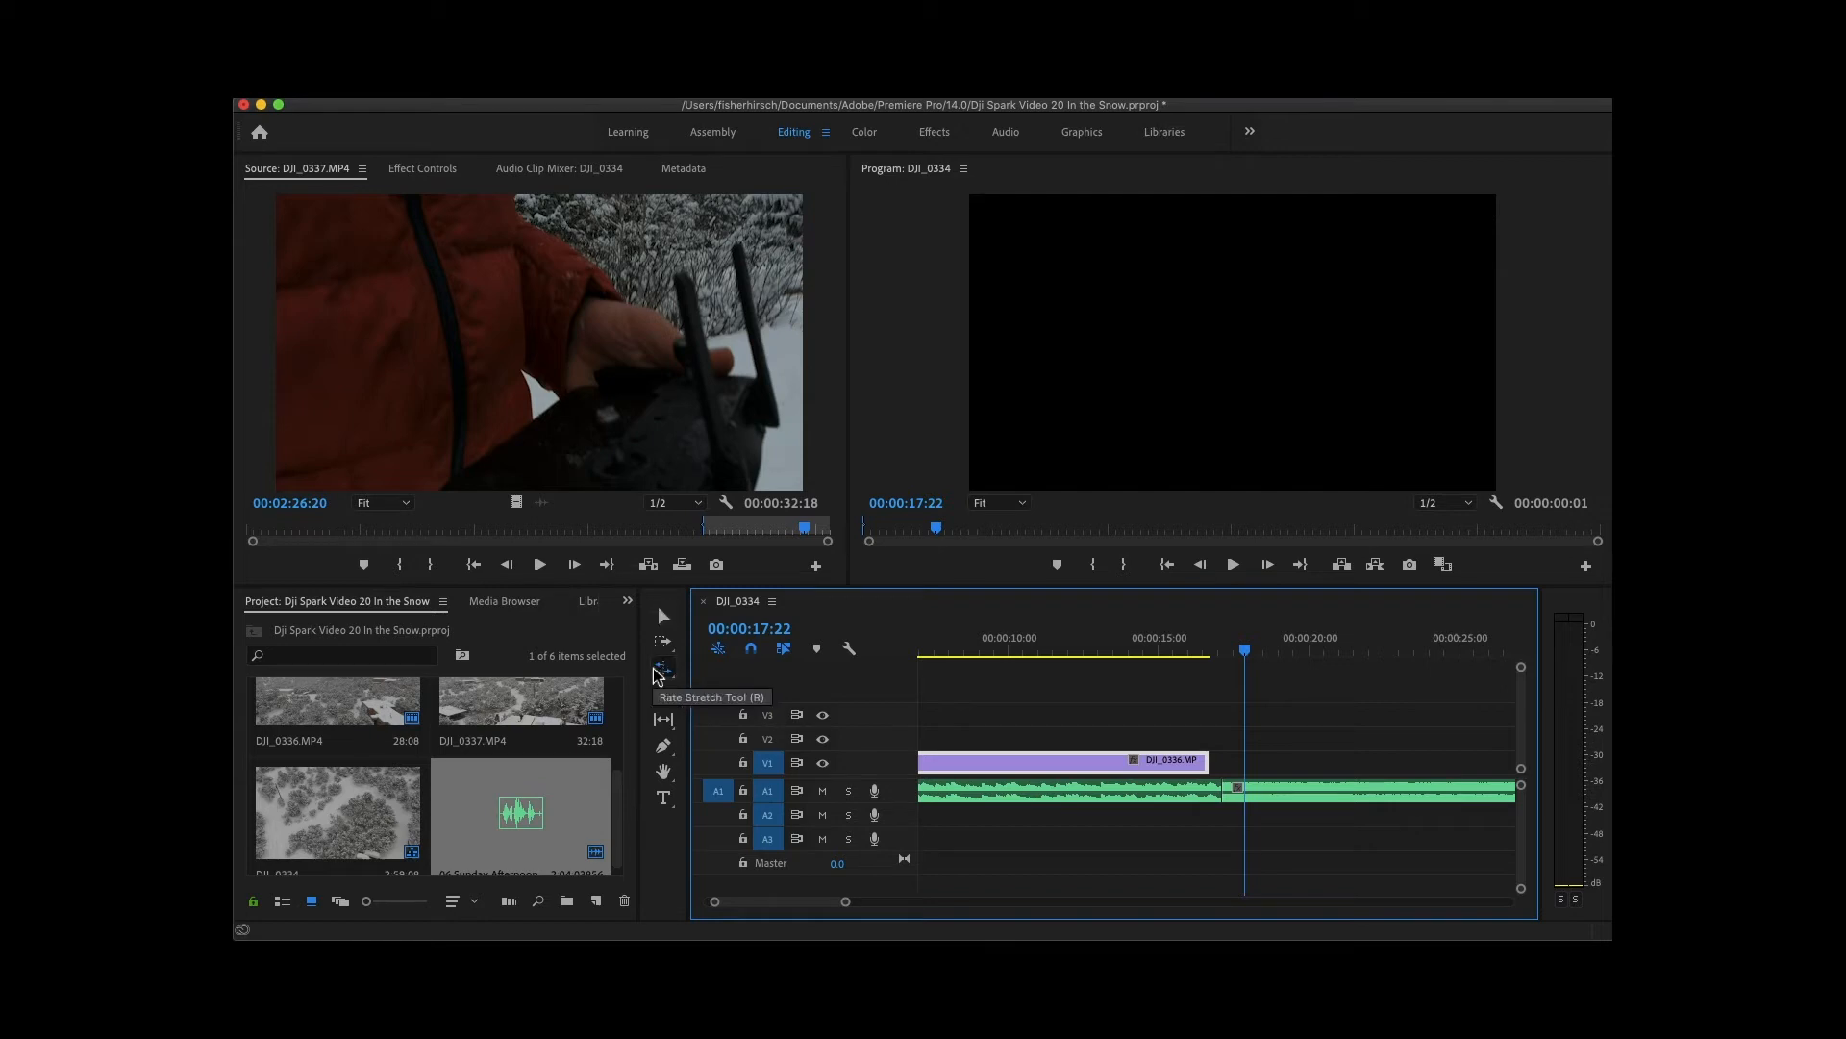
click(660, 670)
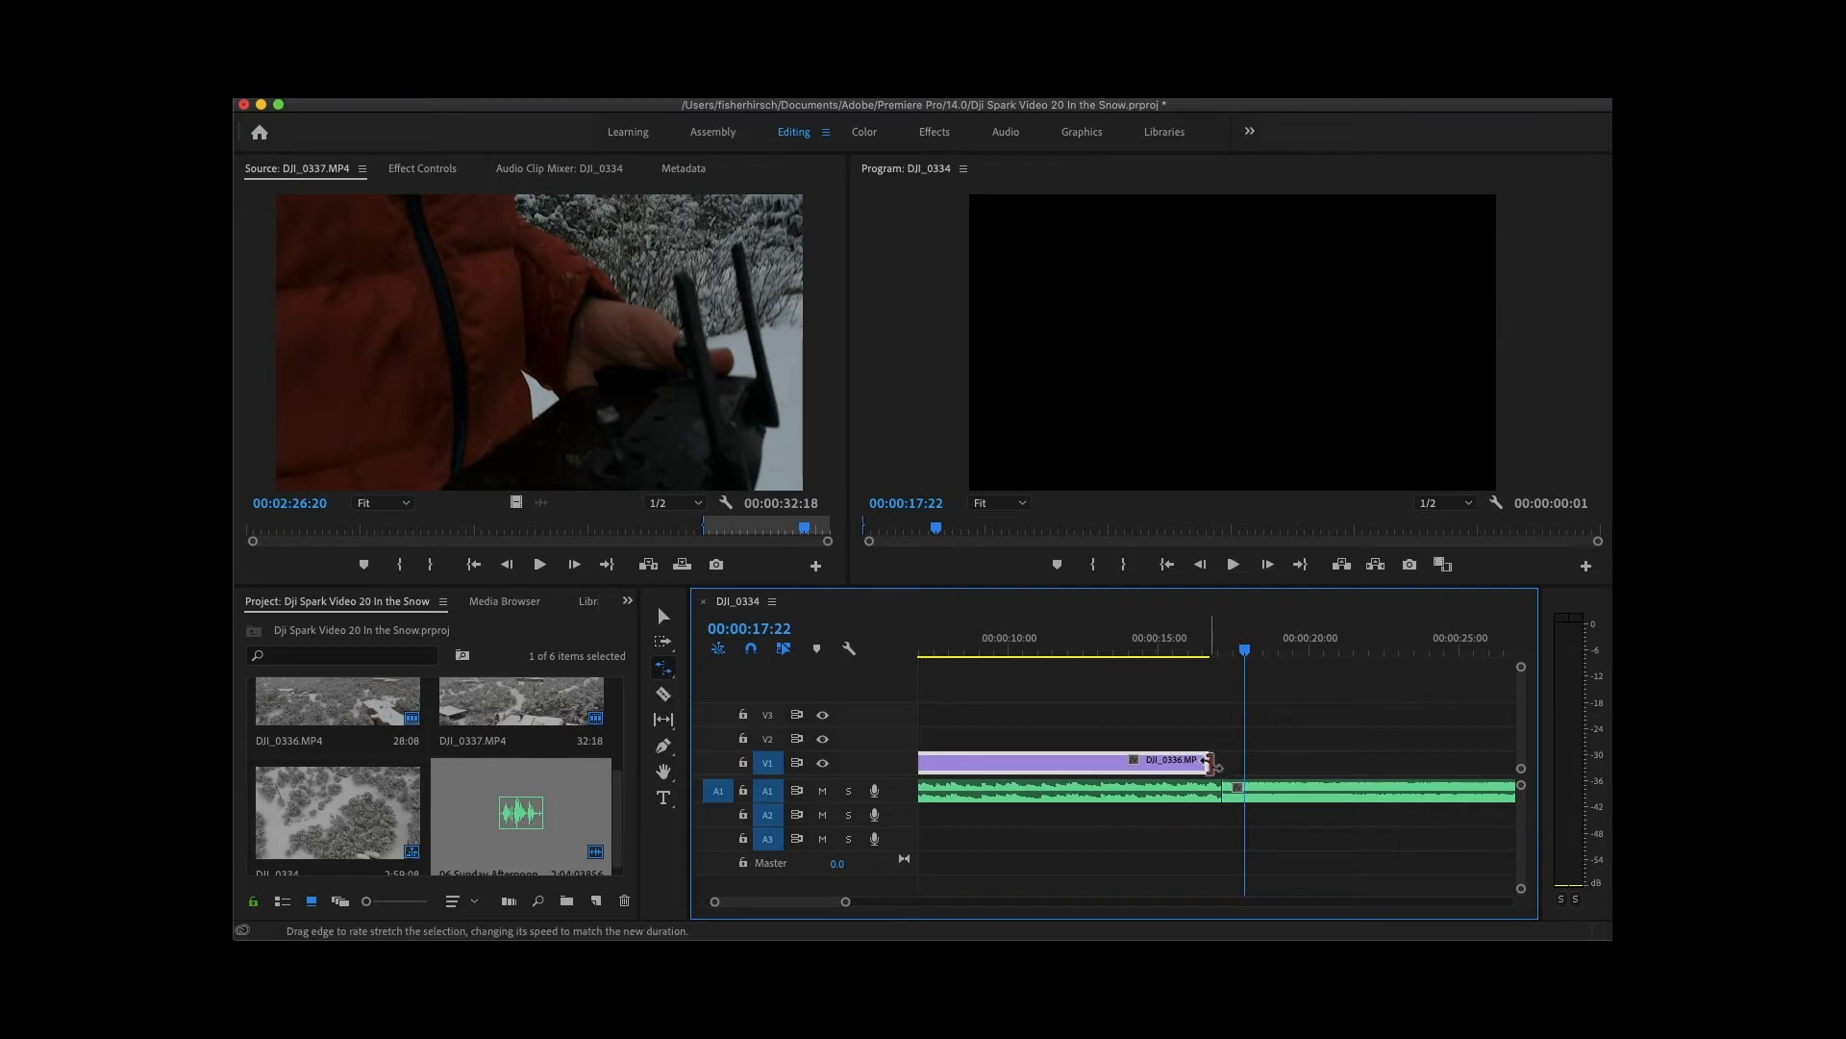
drag(1210, 763, 1222, 764)
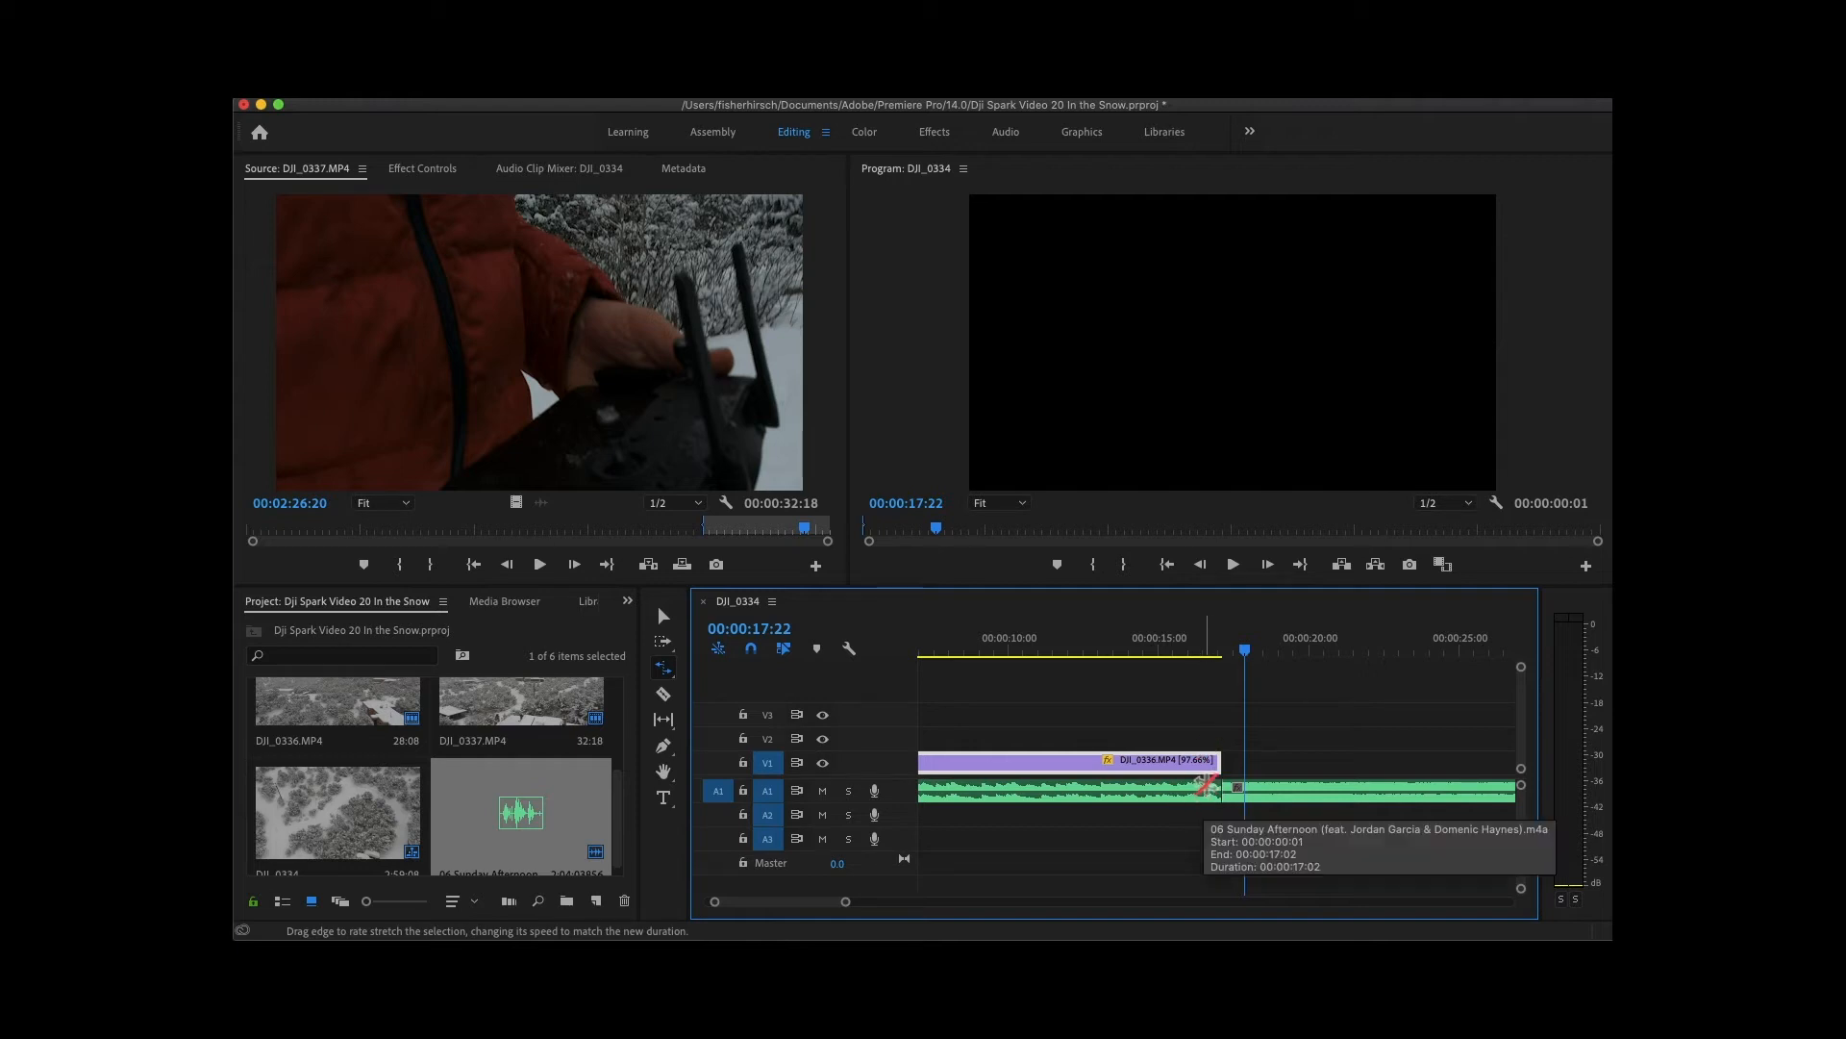
key(backslash)
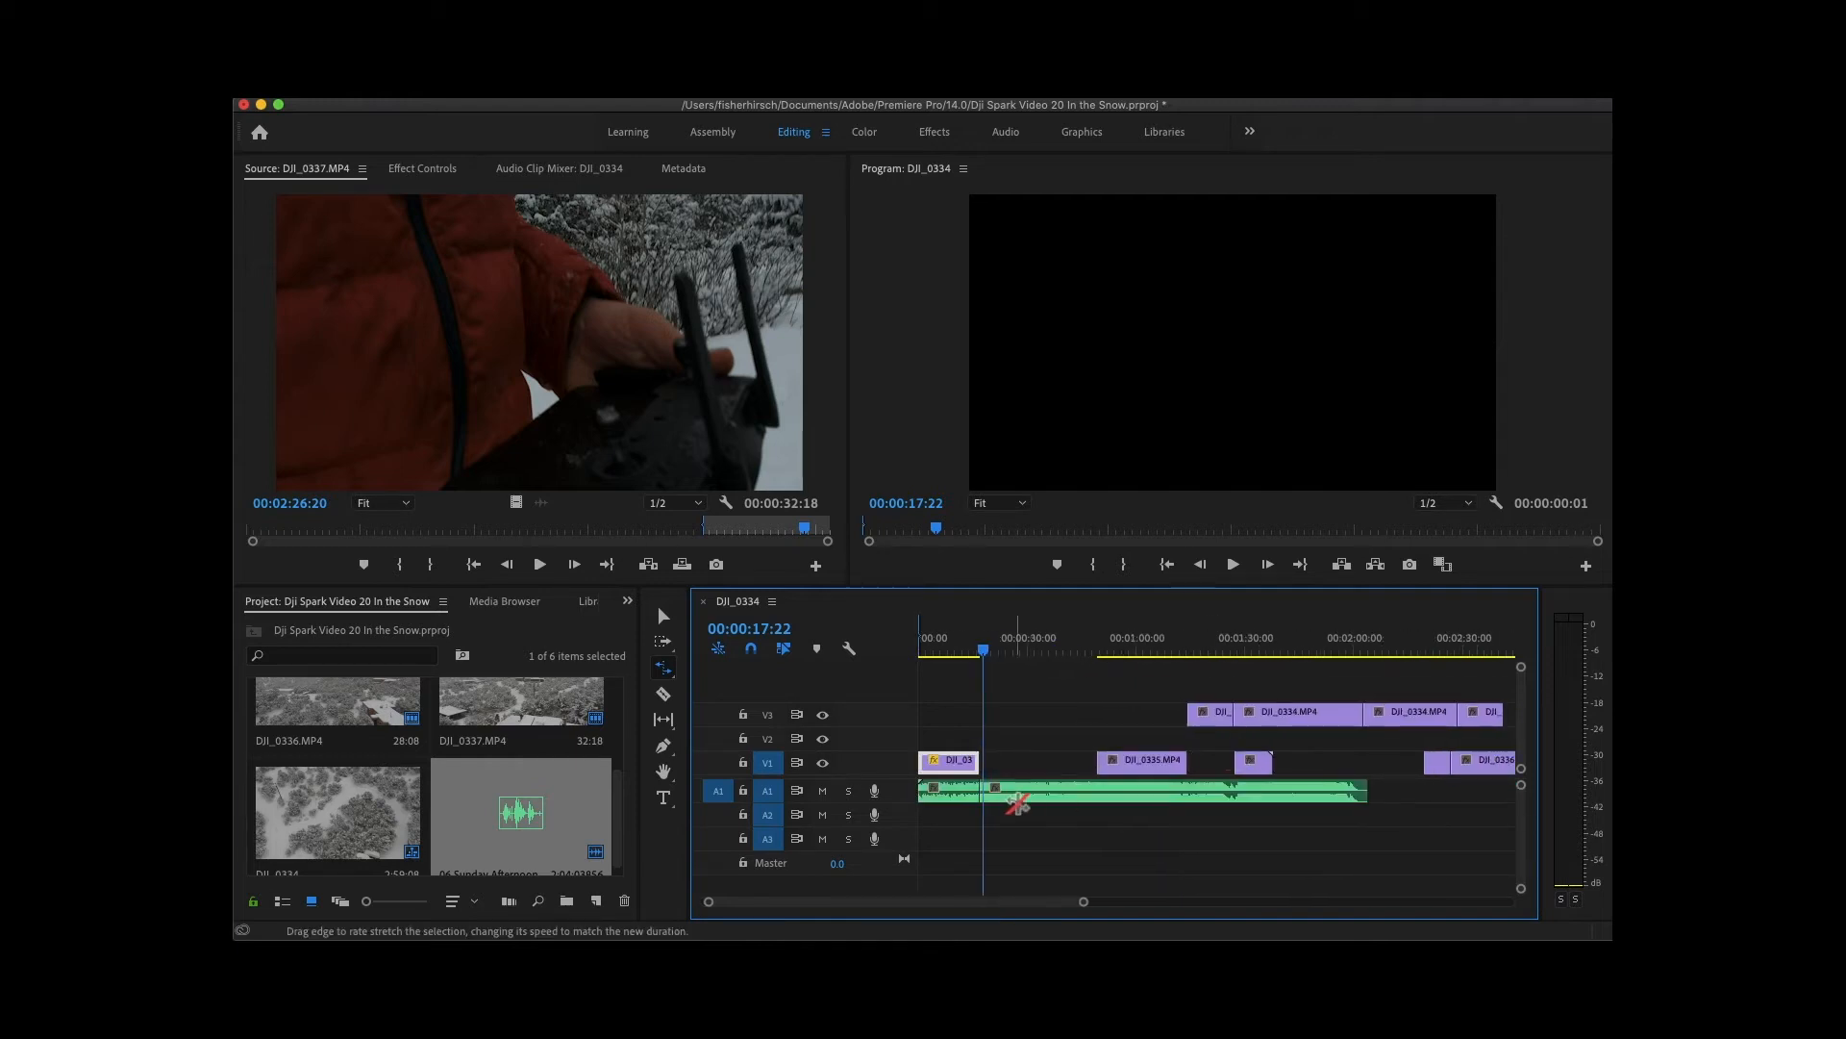
key(c)
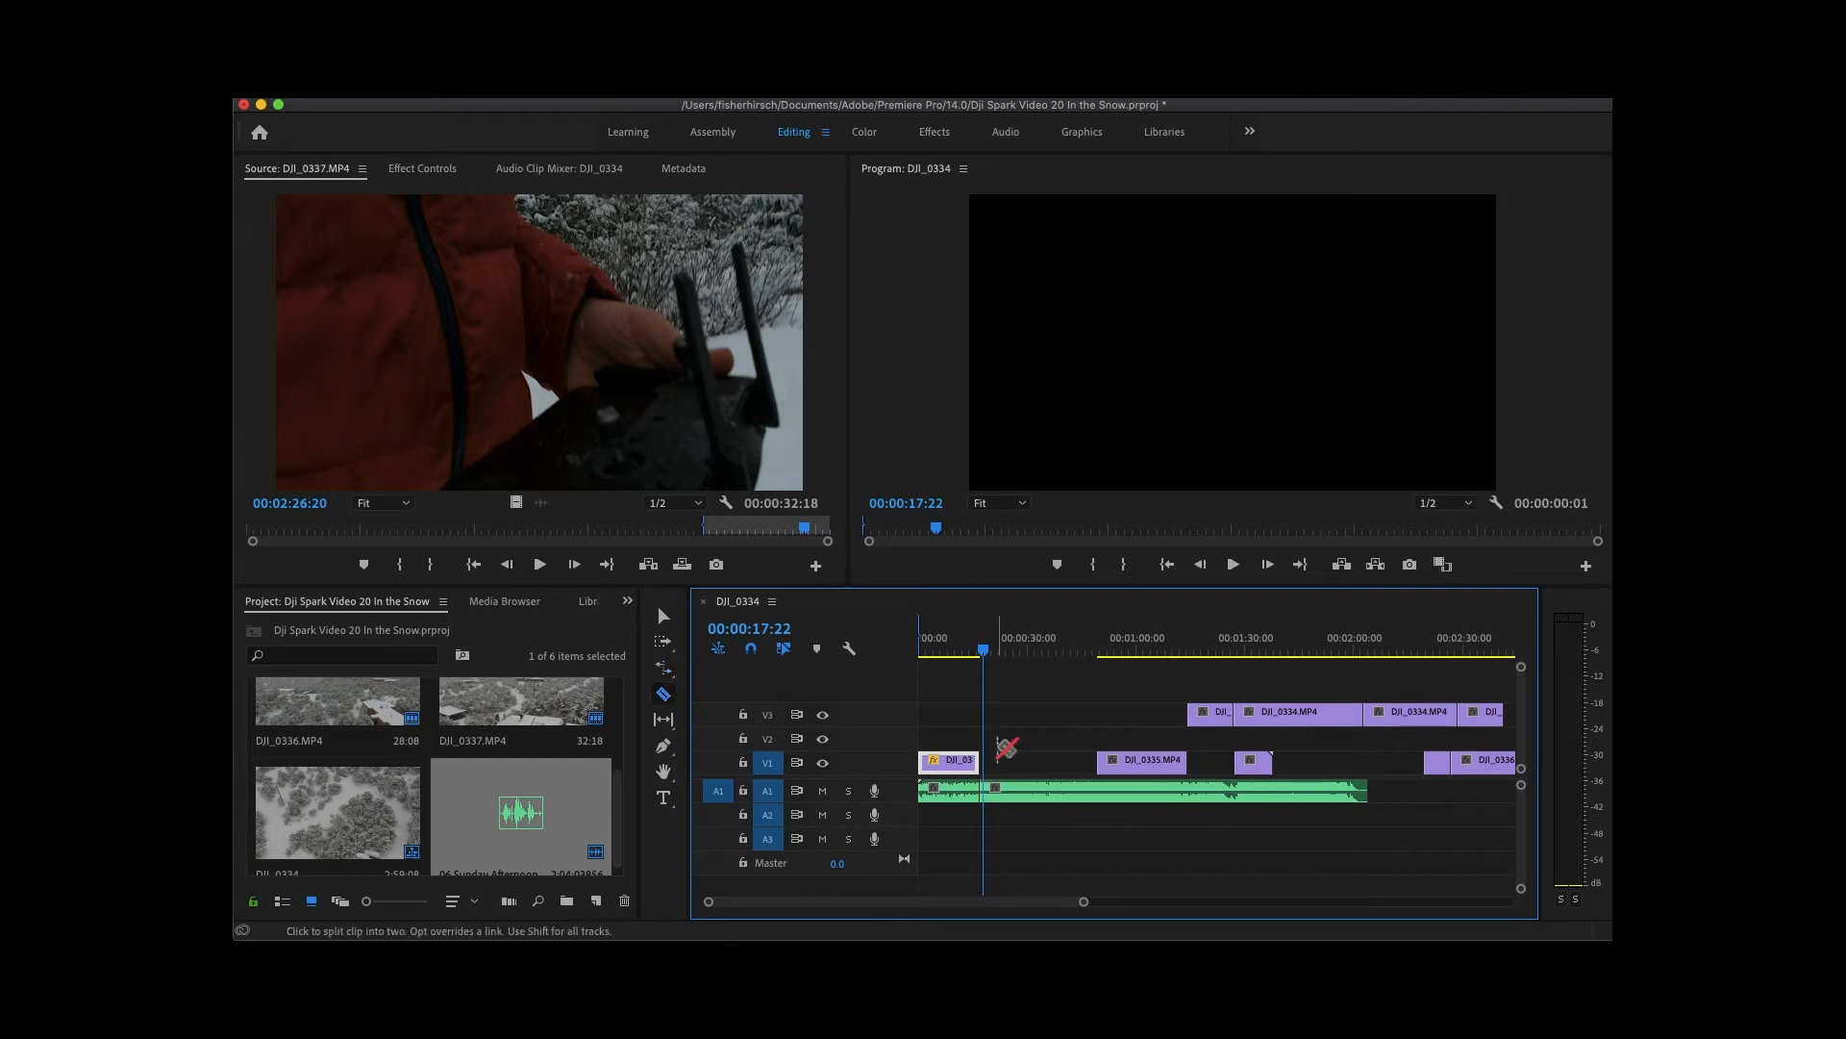
key(v)
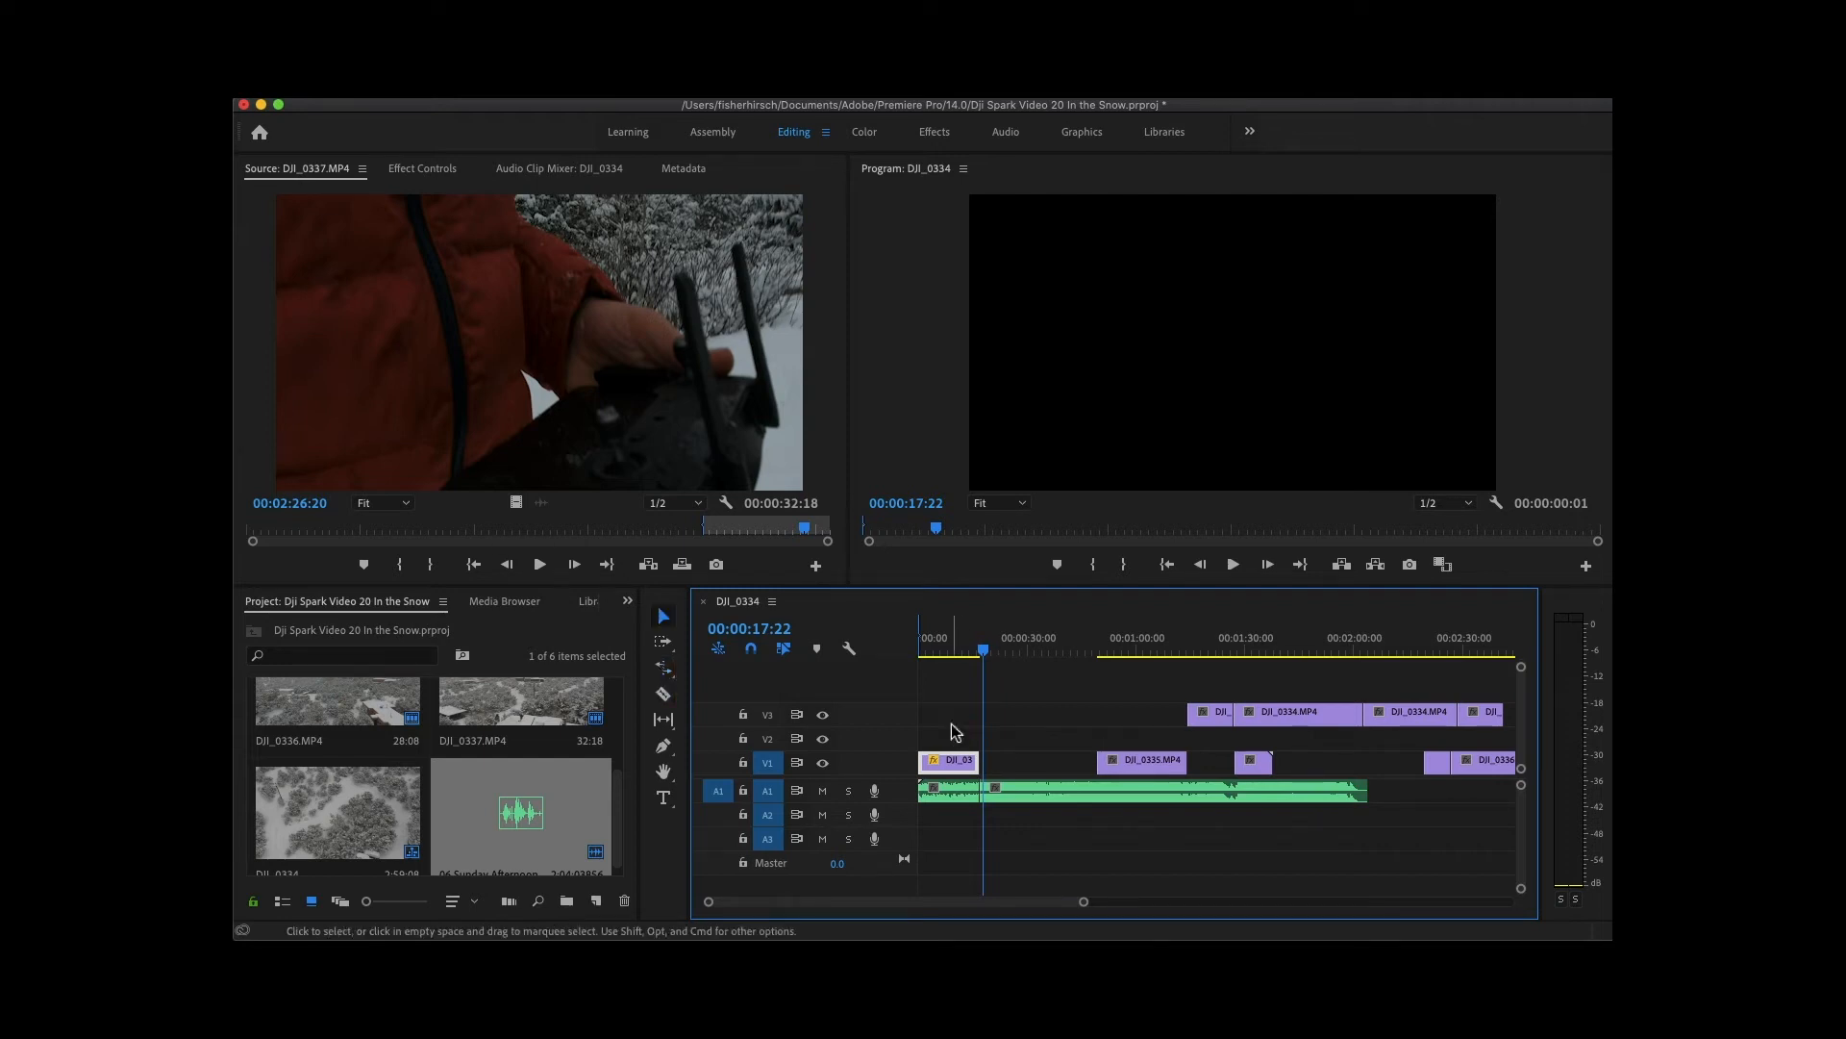
Examine the stretched DJI_0336.MP4 clip against the first music cut and inspect the waveform beyond it, with the playhead at 00:00:11:17.
scroll(991, 799, up, 5)
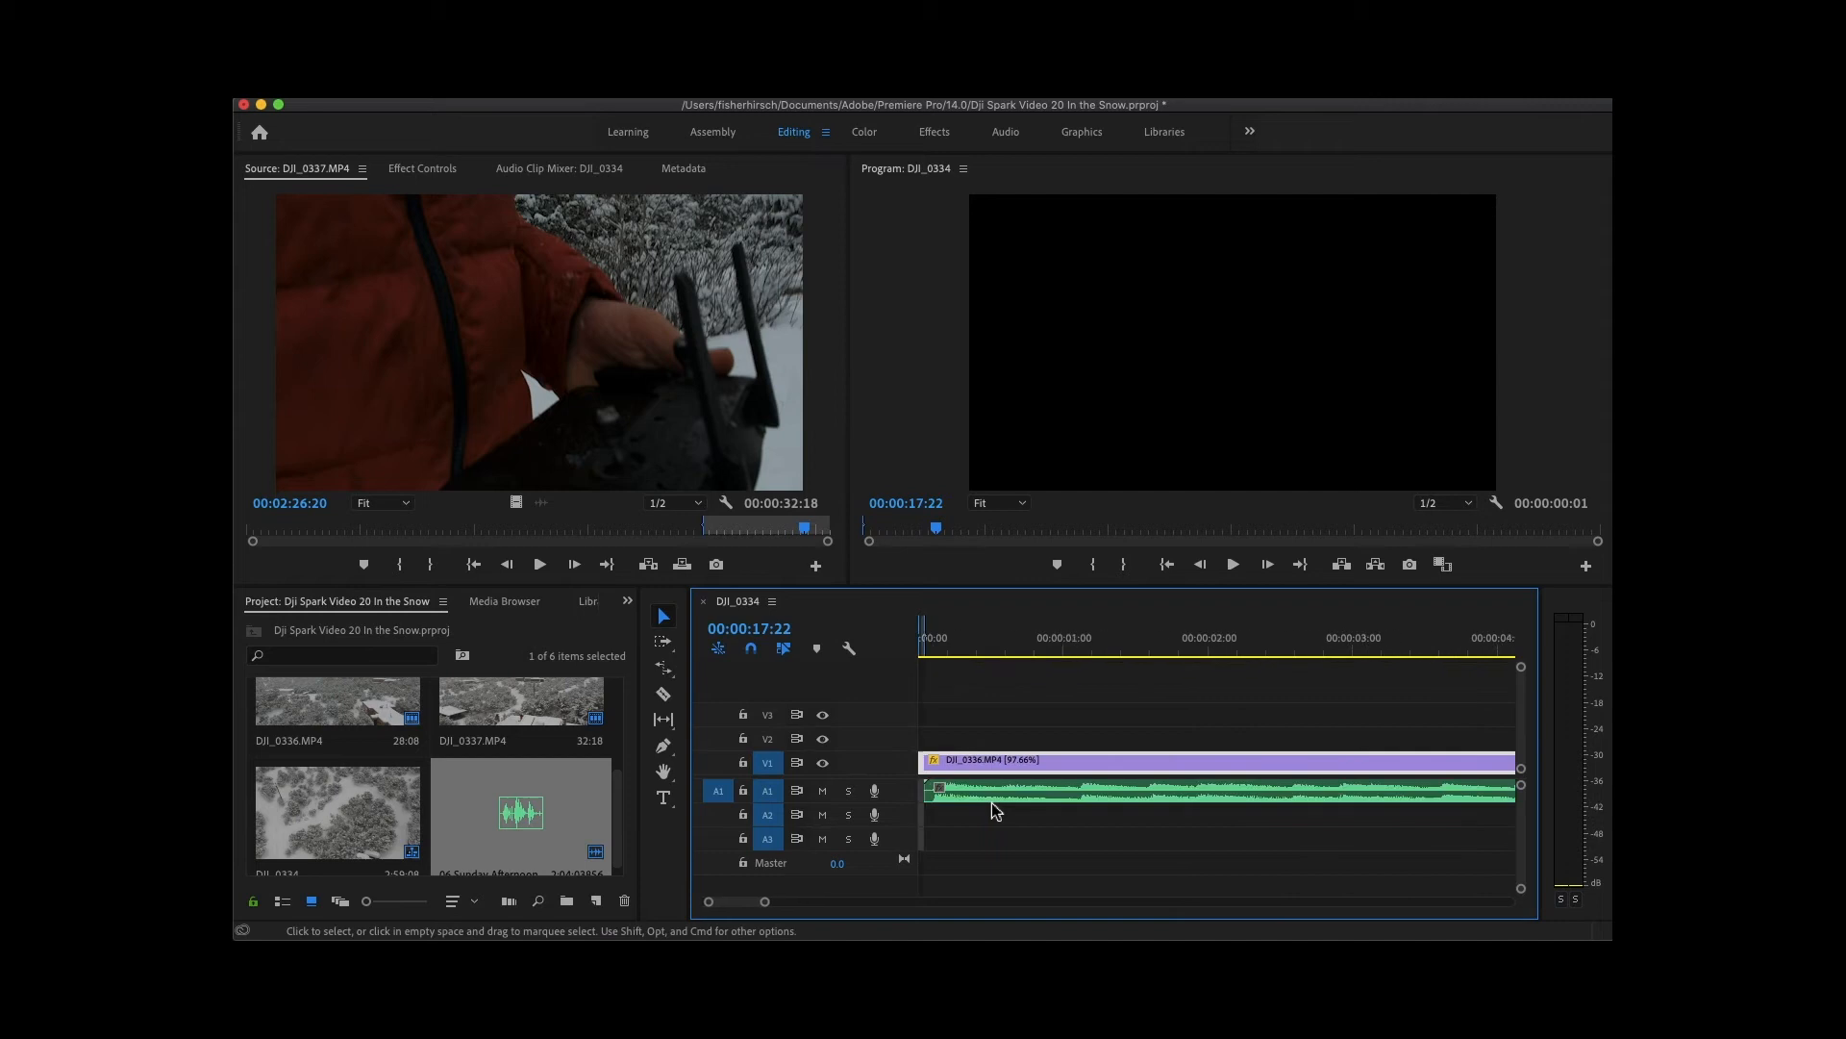
scroll(1000, 763, down, 5)
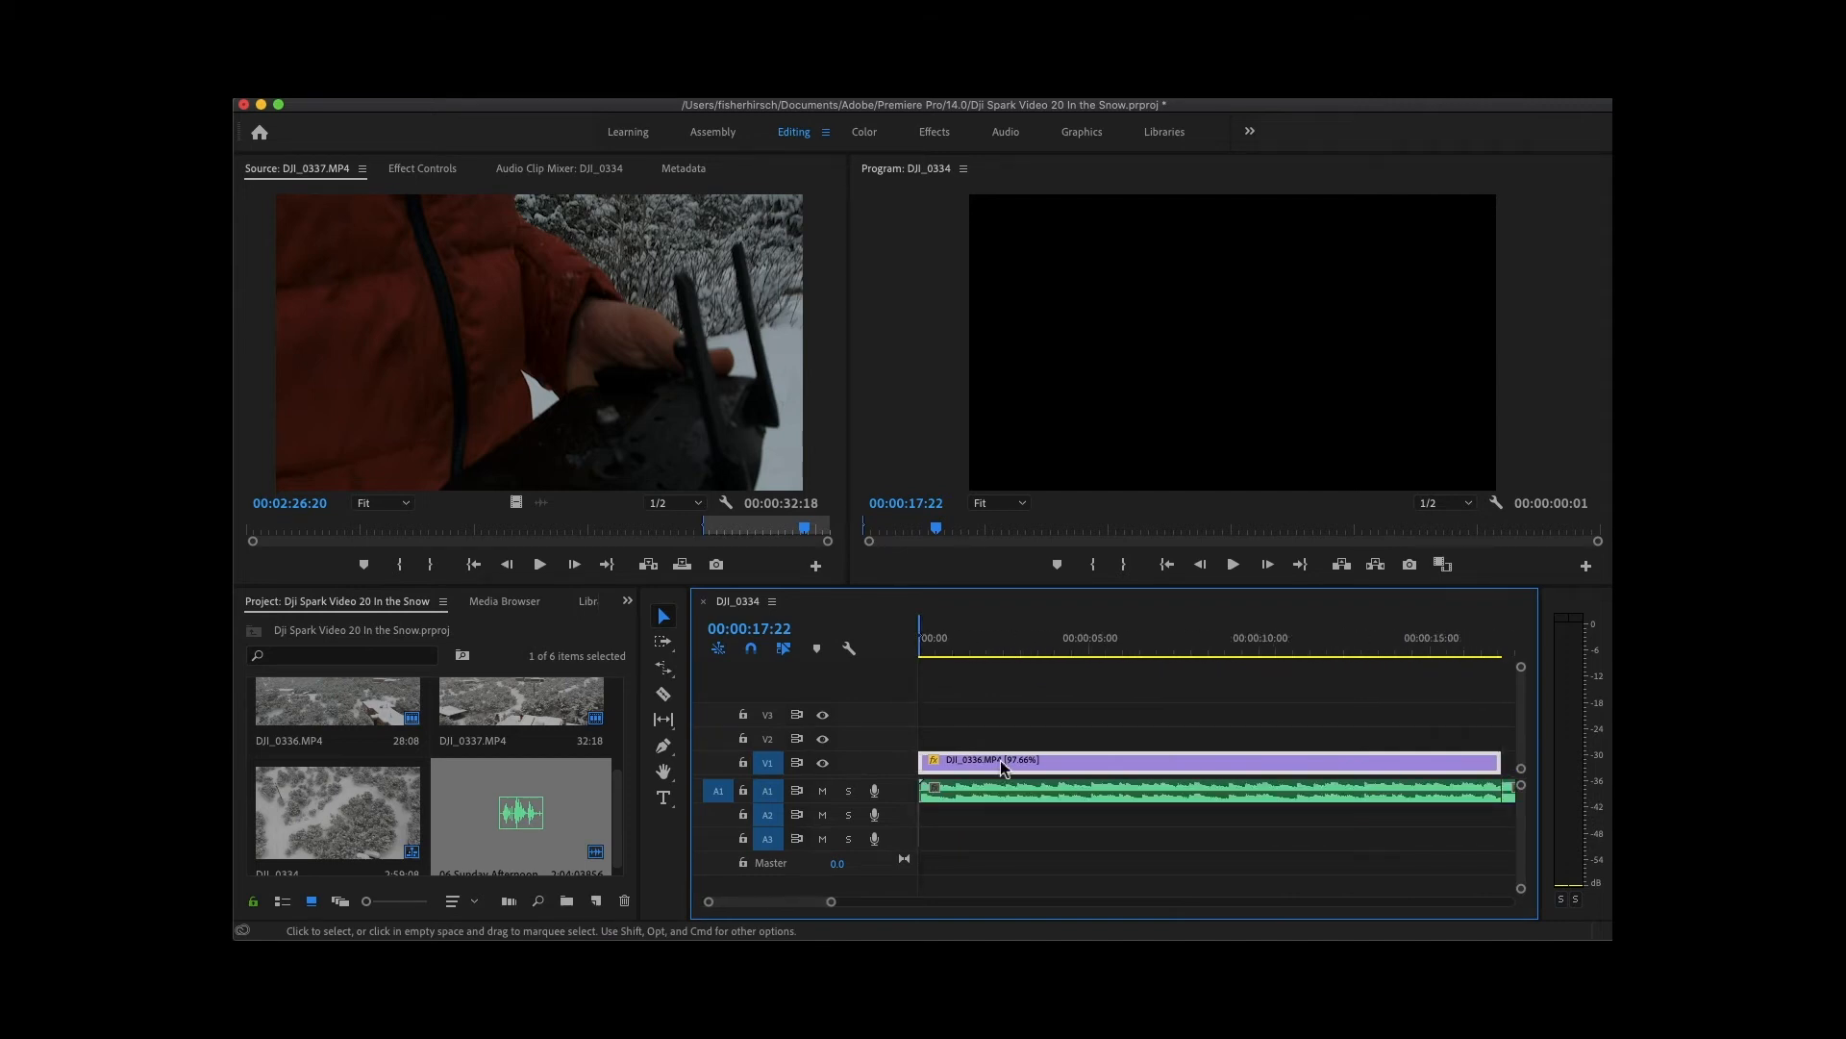
scroll(1000, 760, down, 3)
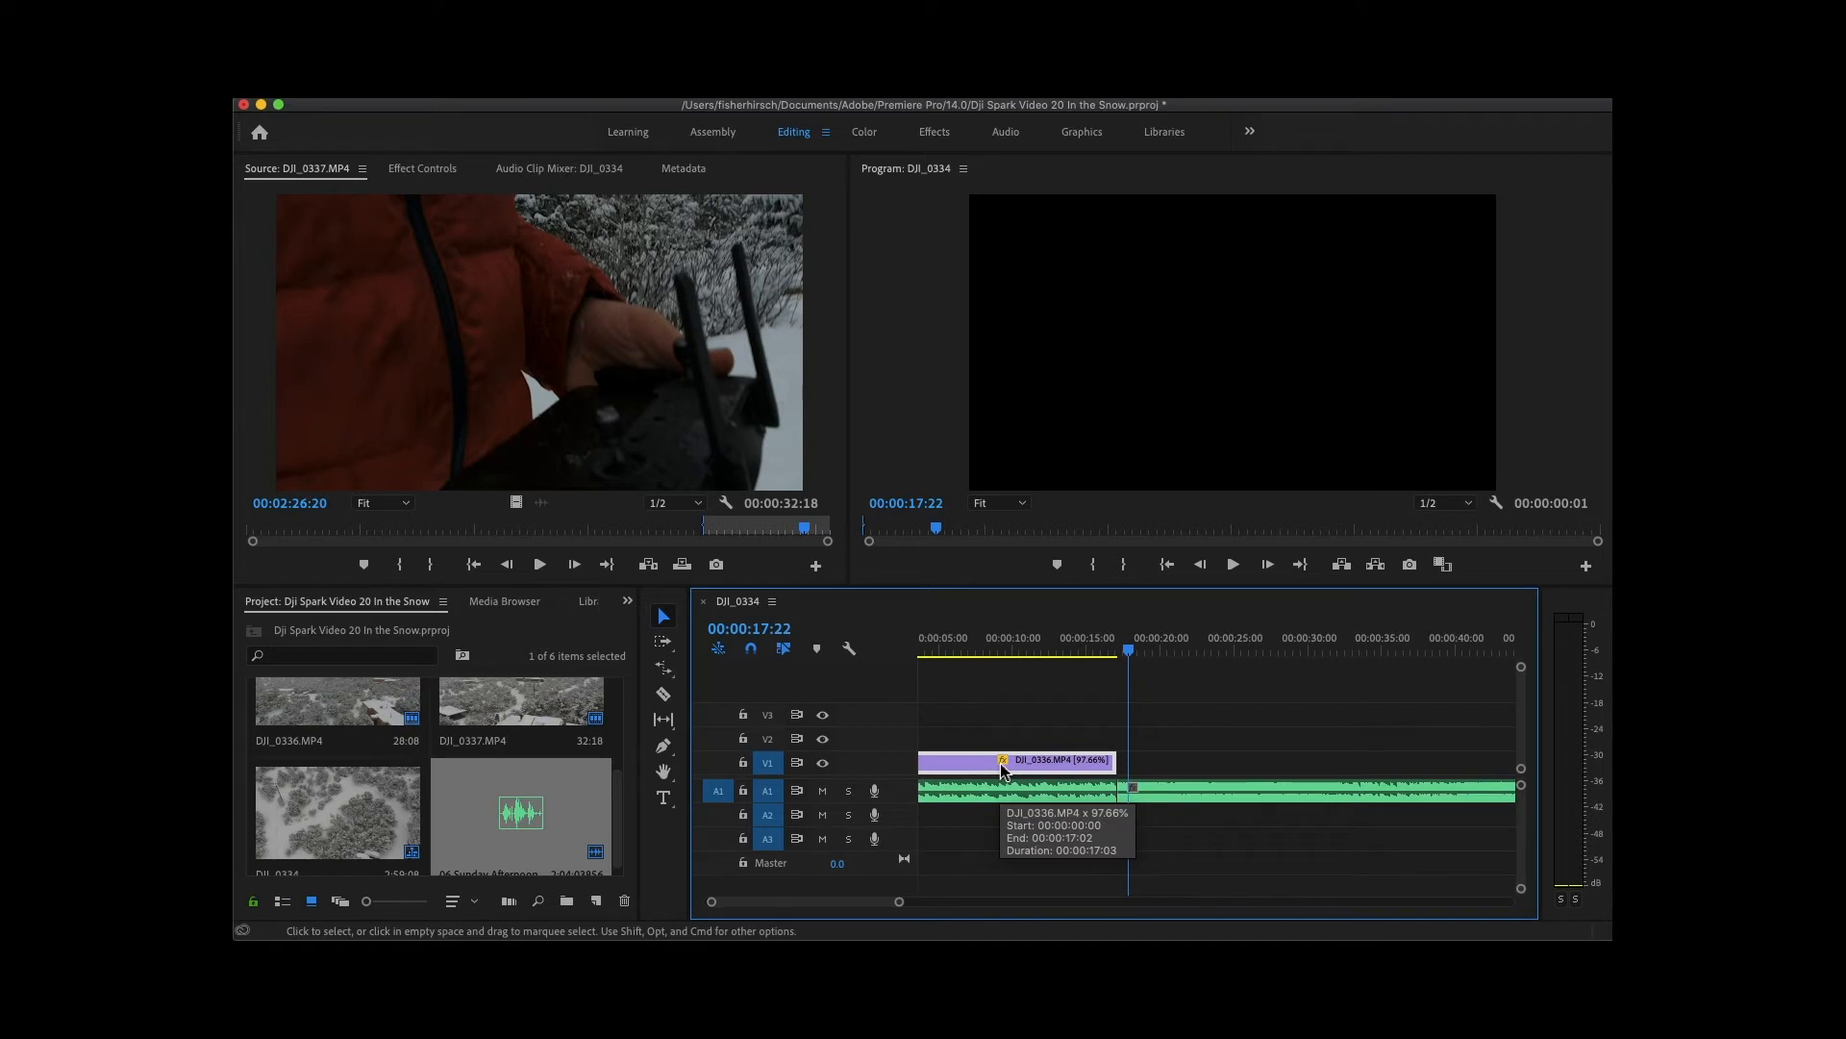
scroll(1003, 769, down, 4)
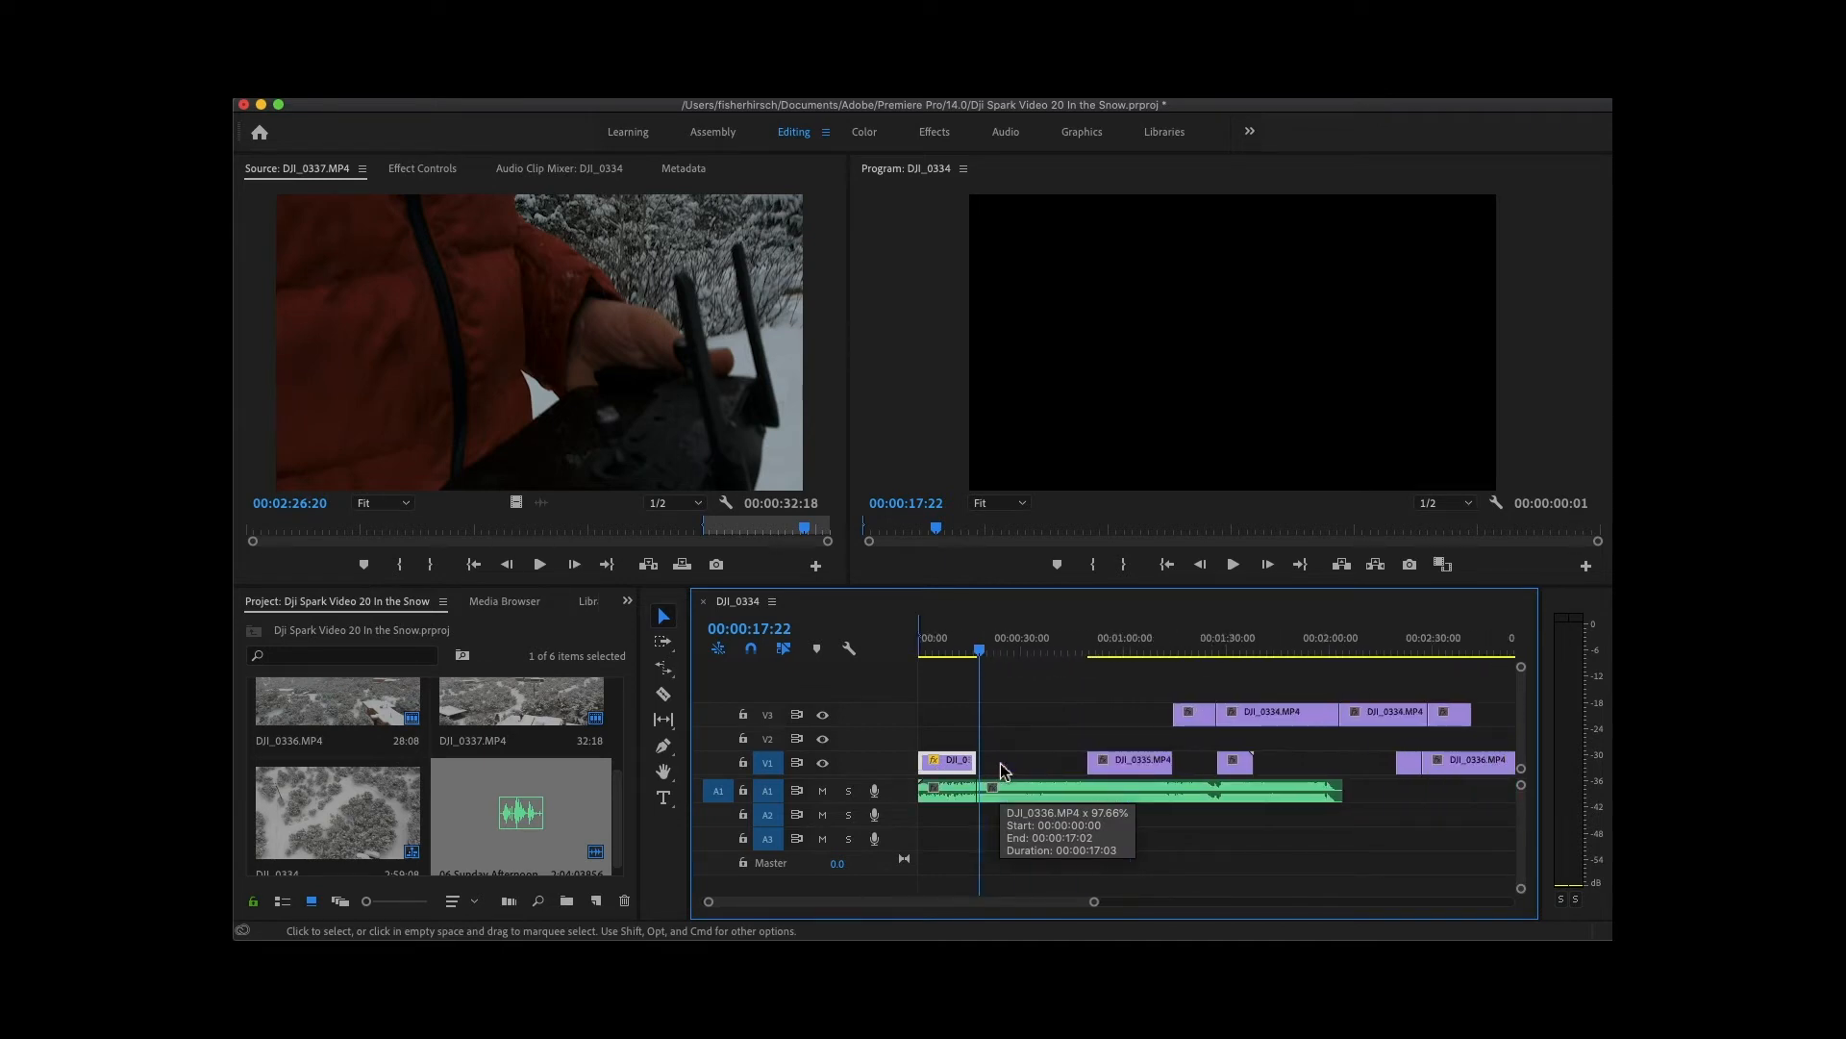
click(960, 650)
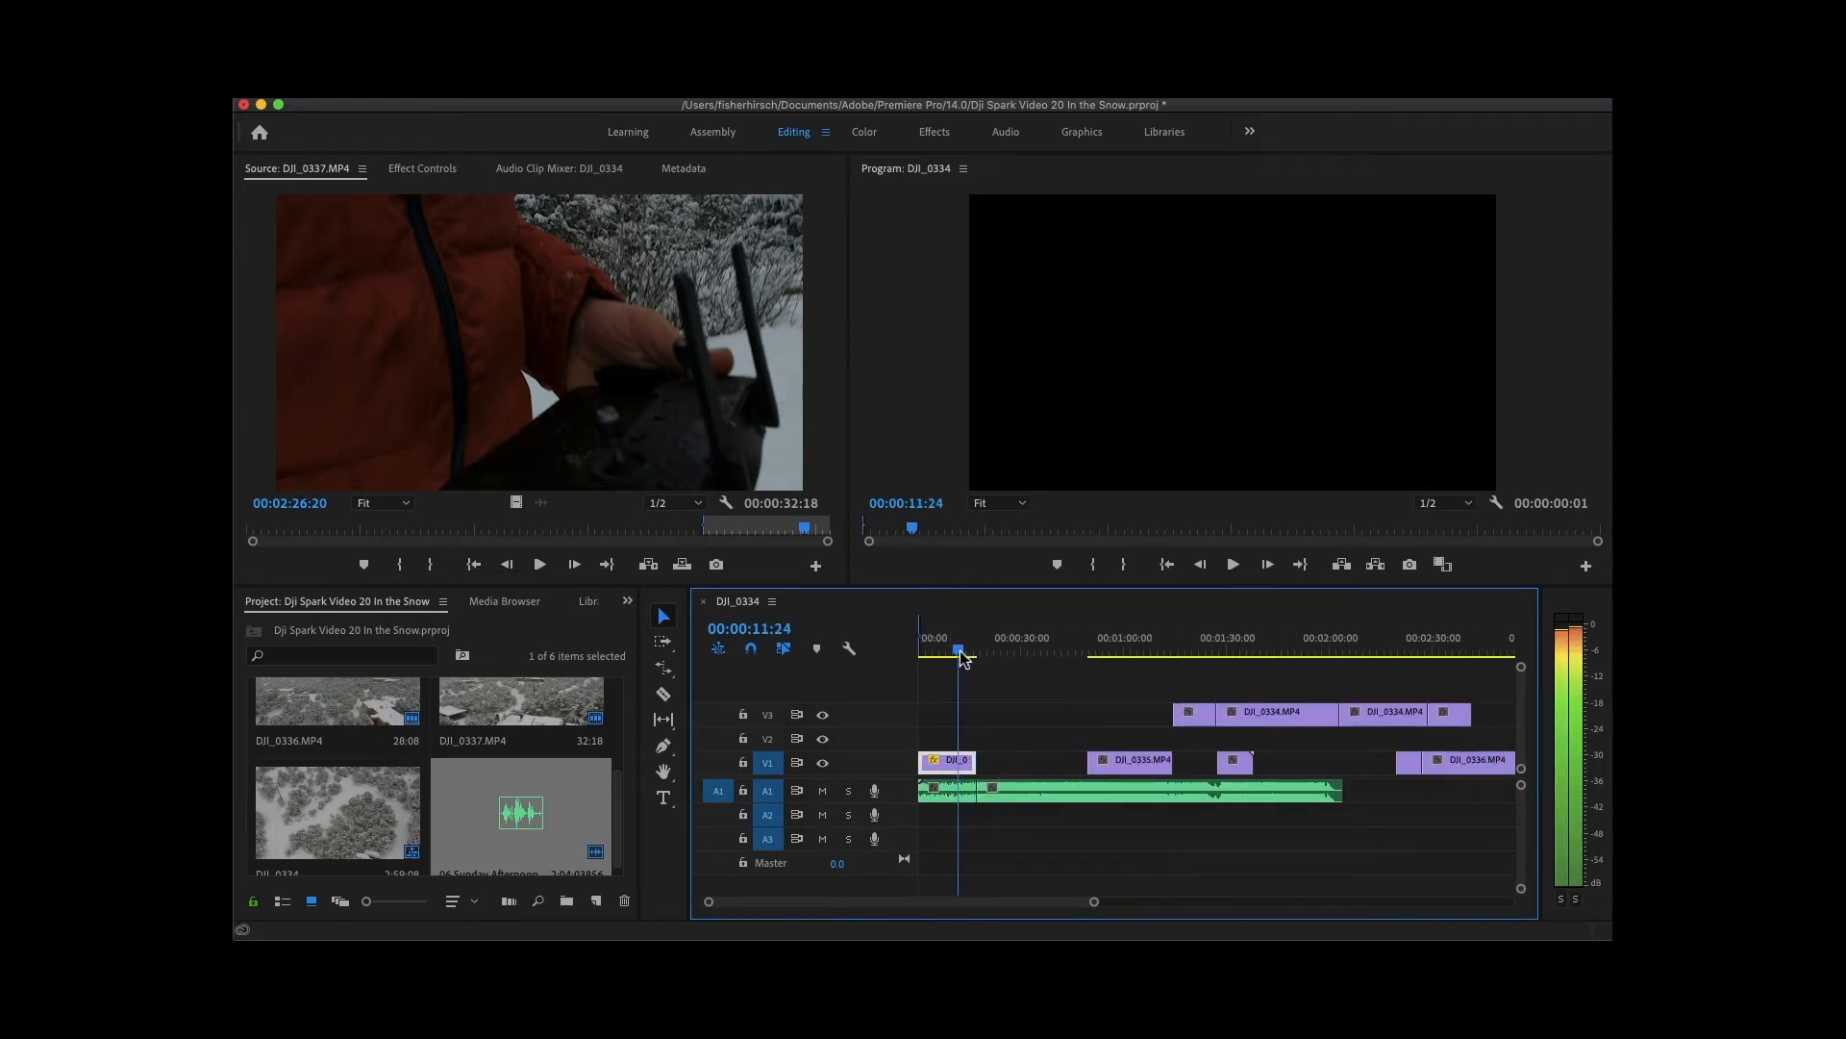
scroll(961, 789, up, 5)
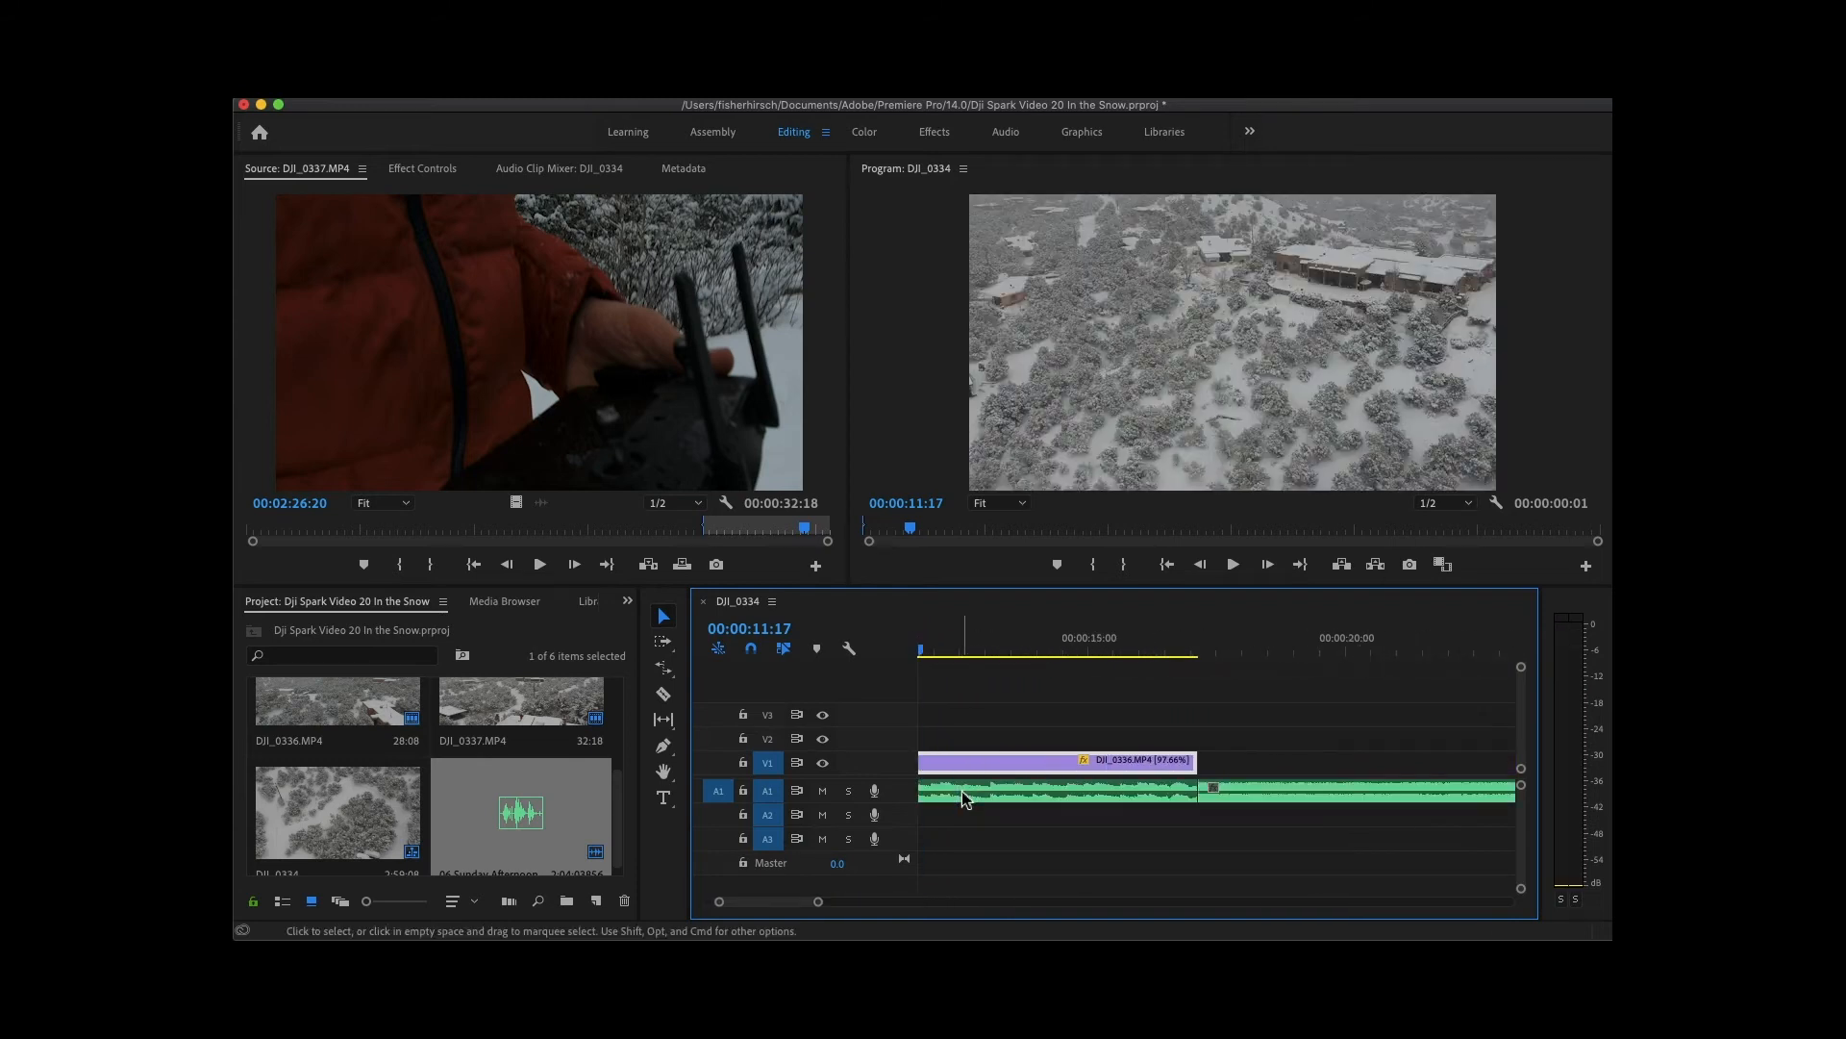
scroll(962, 791, down, 4)
scroll(962, 797, down, 3)
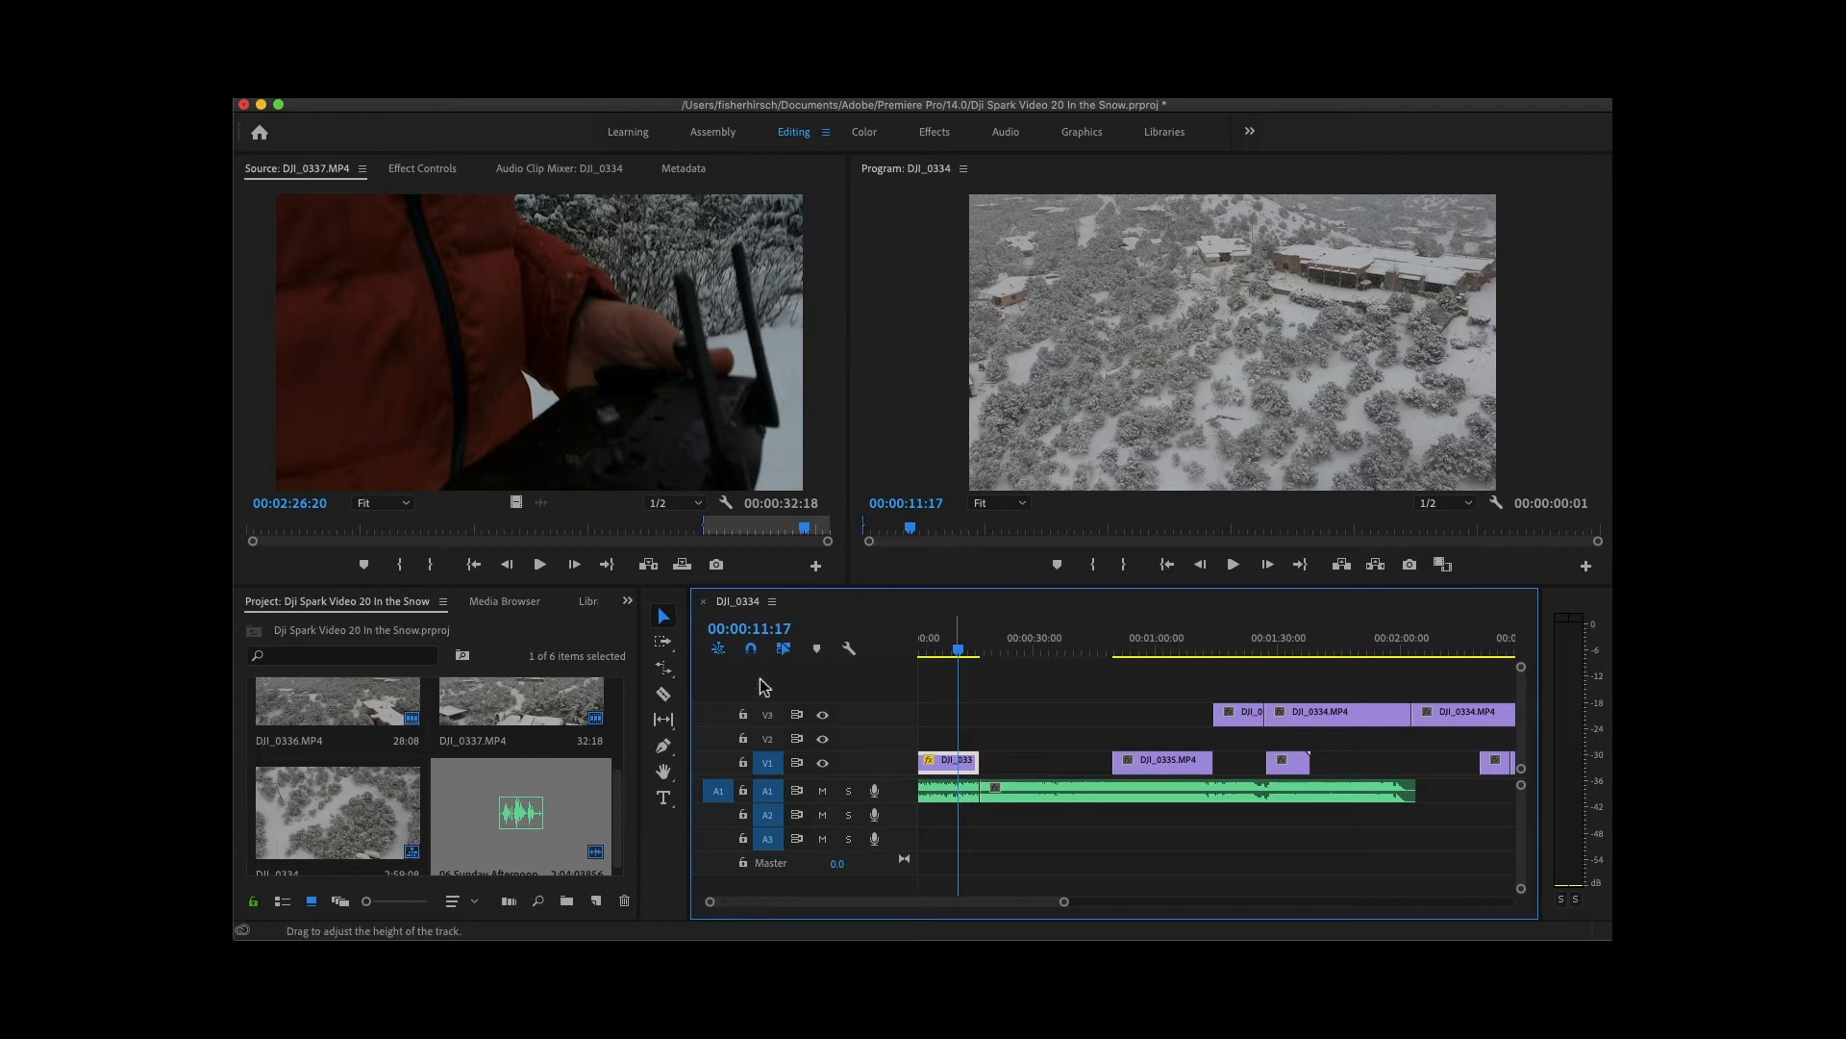
click(663, 667)
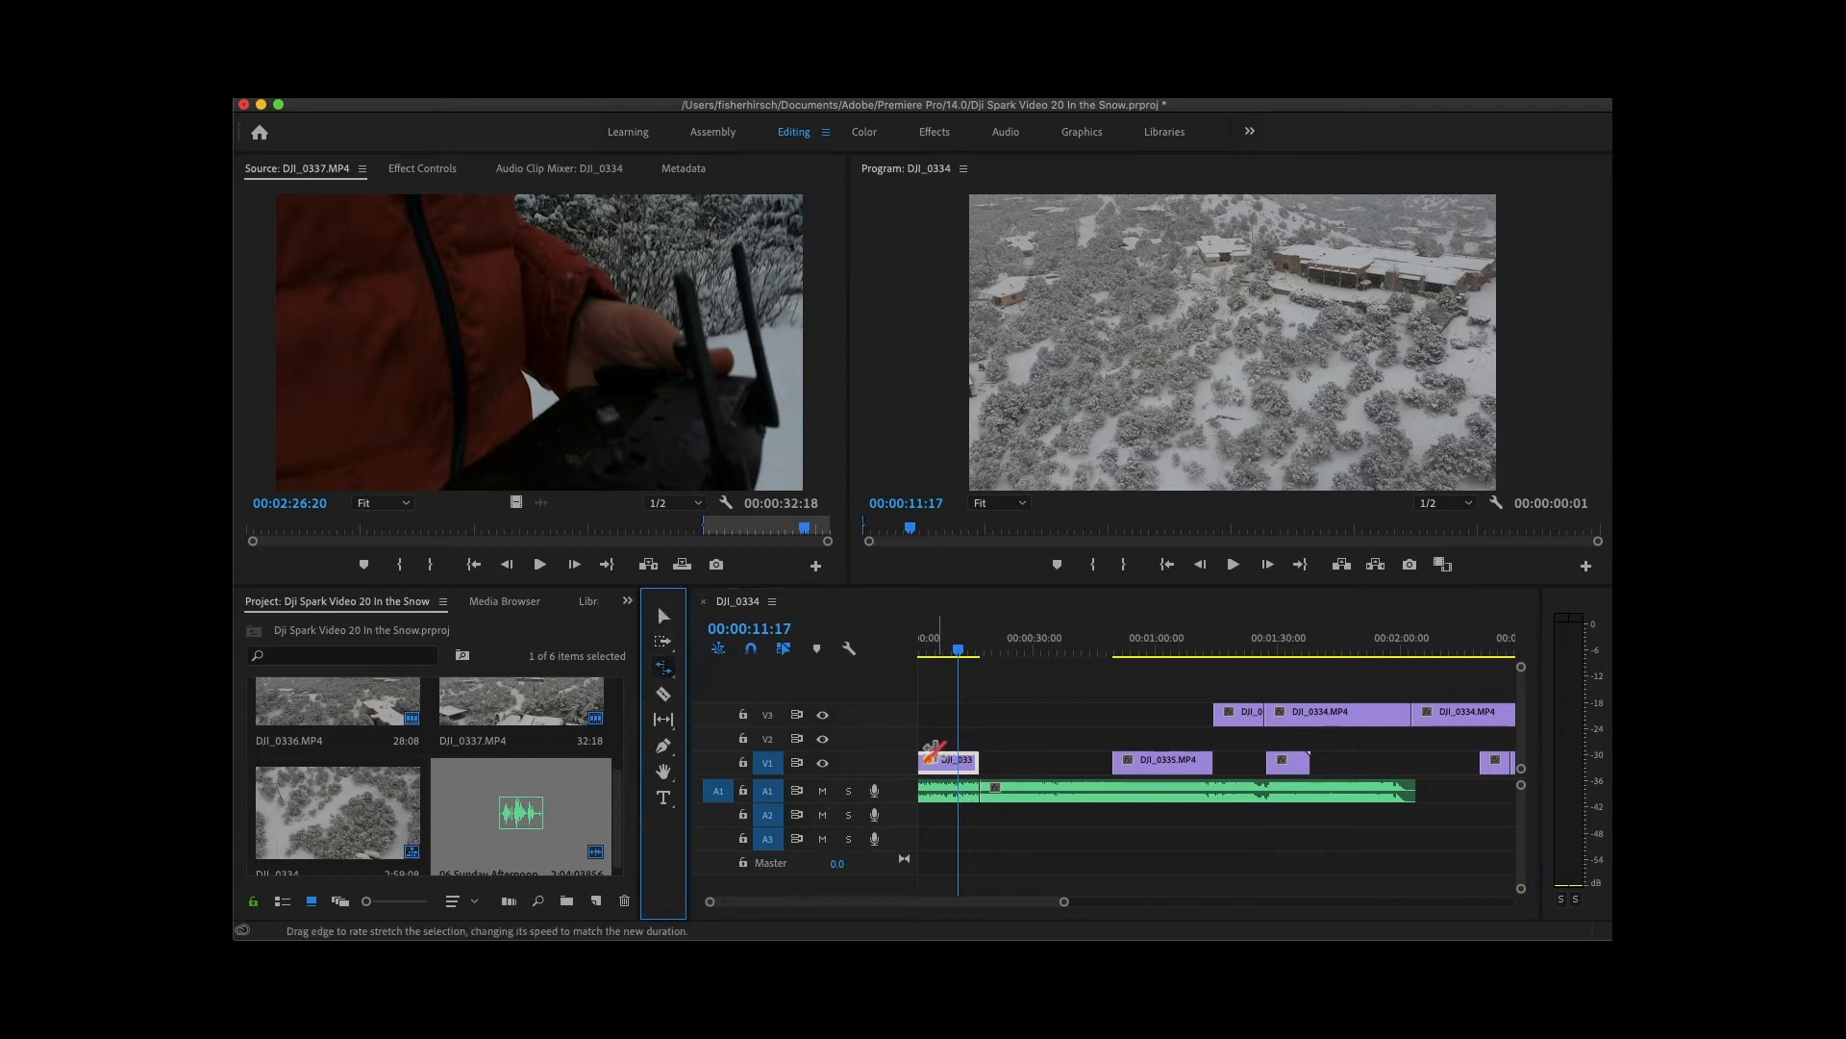
click(661, 621)
scroll(1030, 766, up, 5)
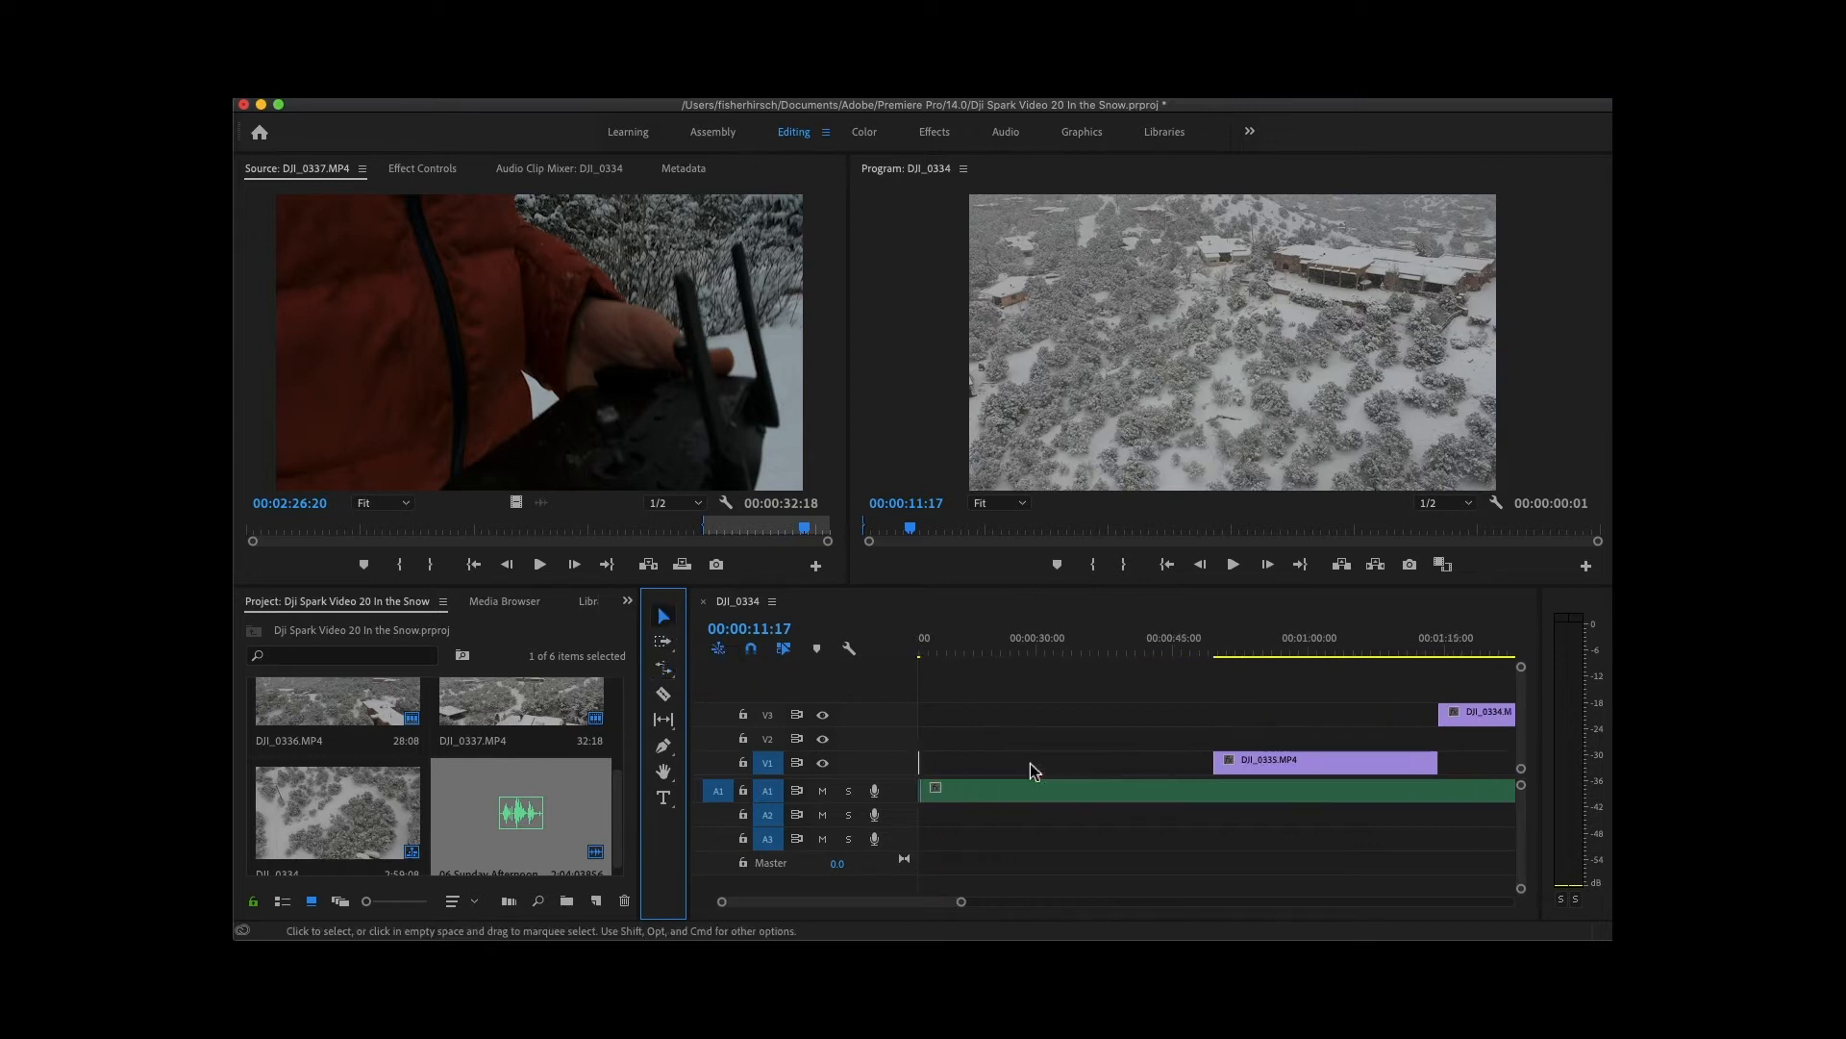
scroll(1030, 767, left, 5)
scroll(1030, 766, right, 3)
scroll(1030, 767, left, 3)
scroll(1030, 767, right, 7)
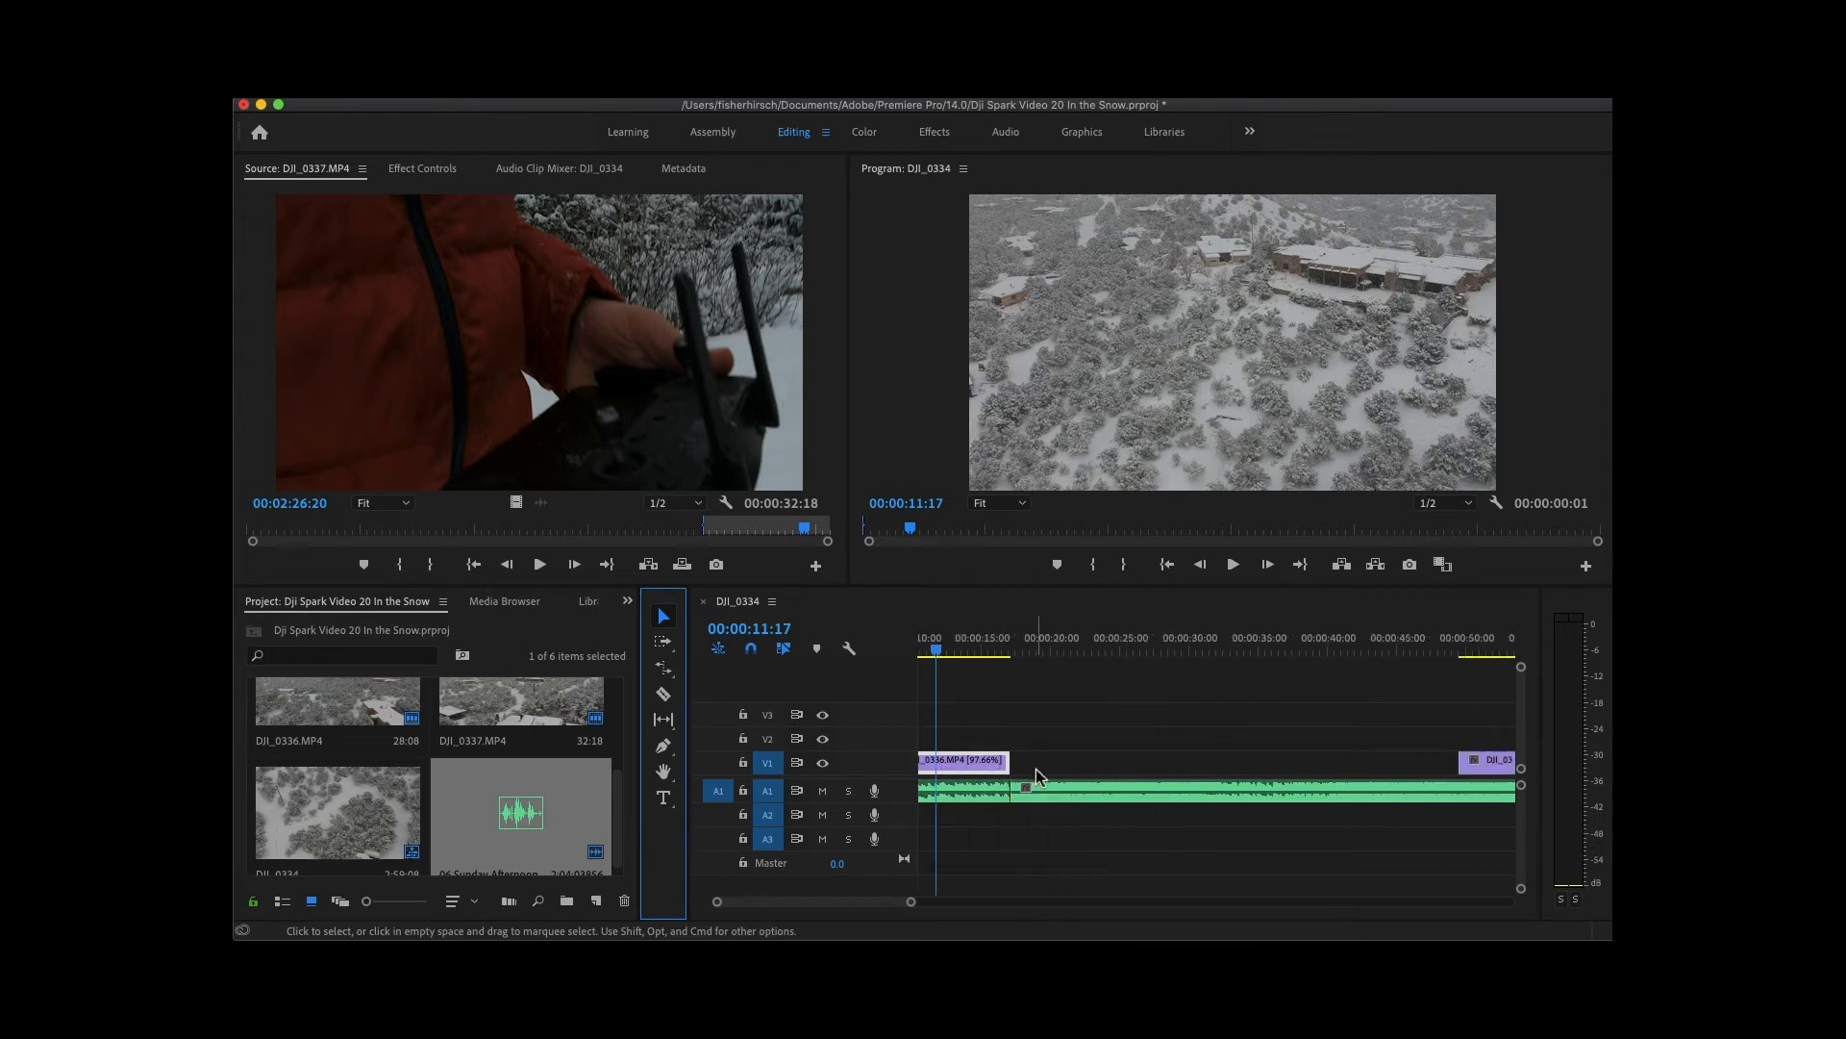
scroll(1035, 769, down, 4)
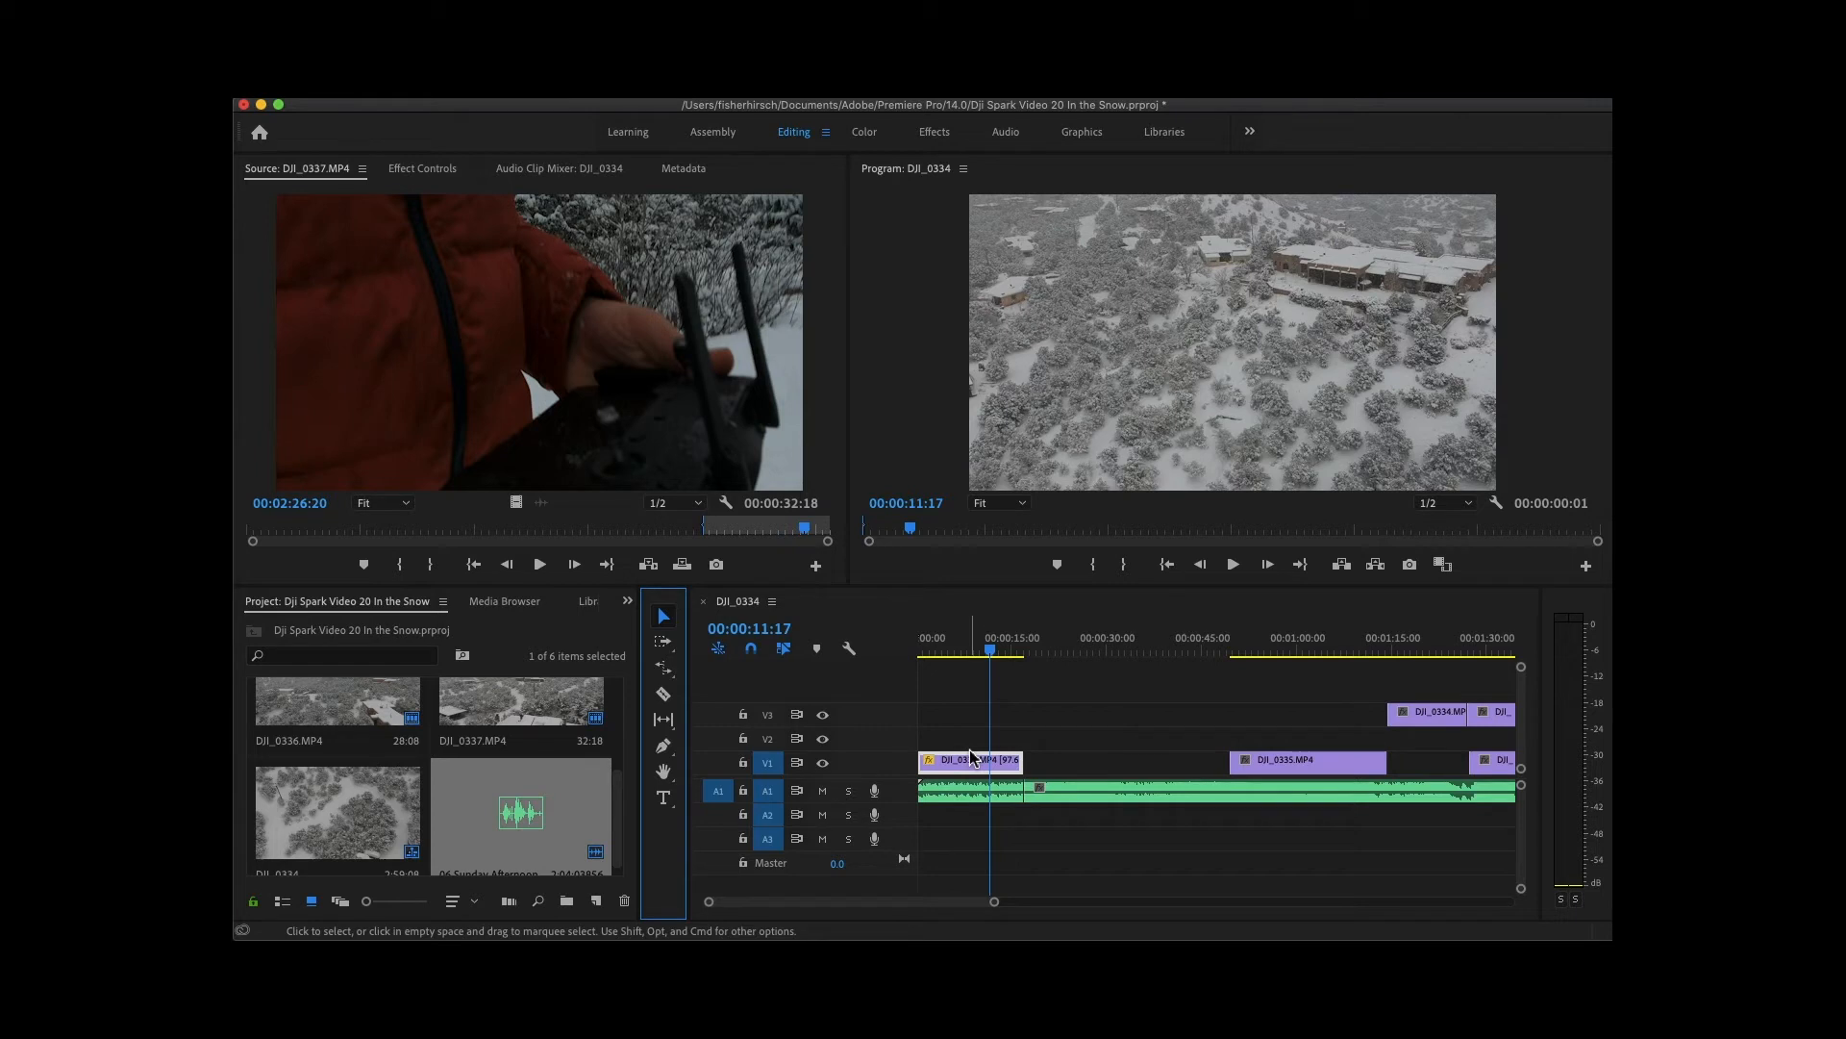
Play the music past the first cut and replay it from 00:00:28:14 to locate the next musical change.
key(space)
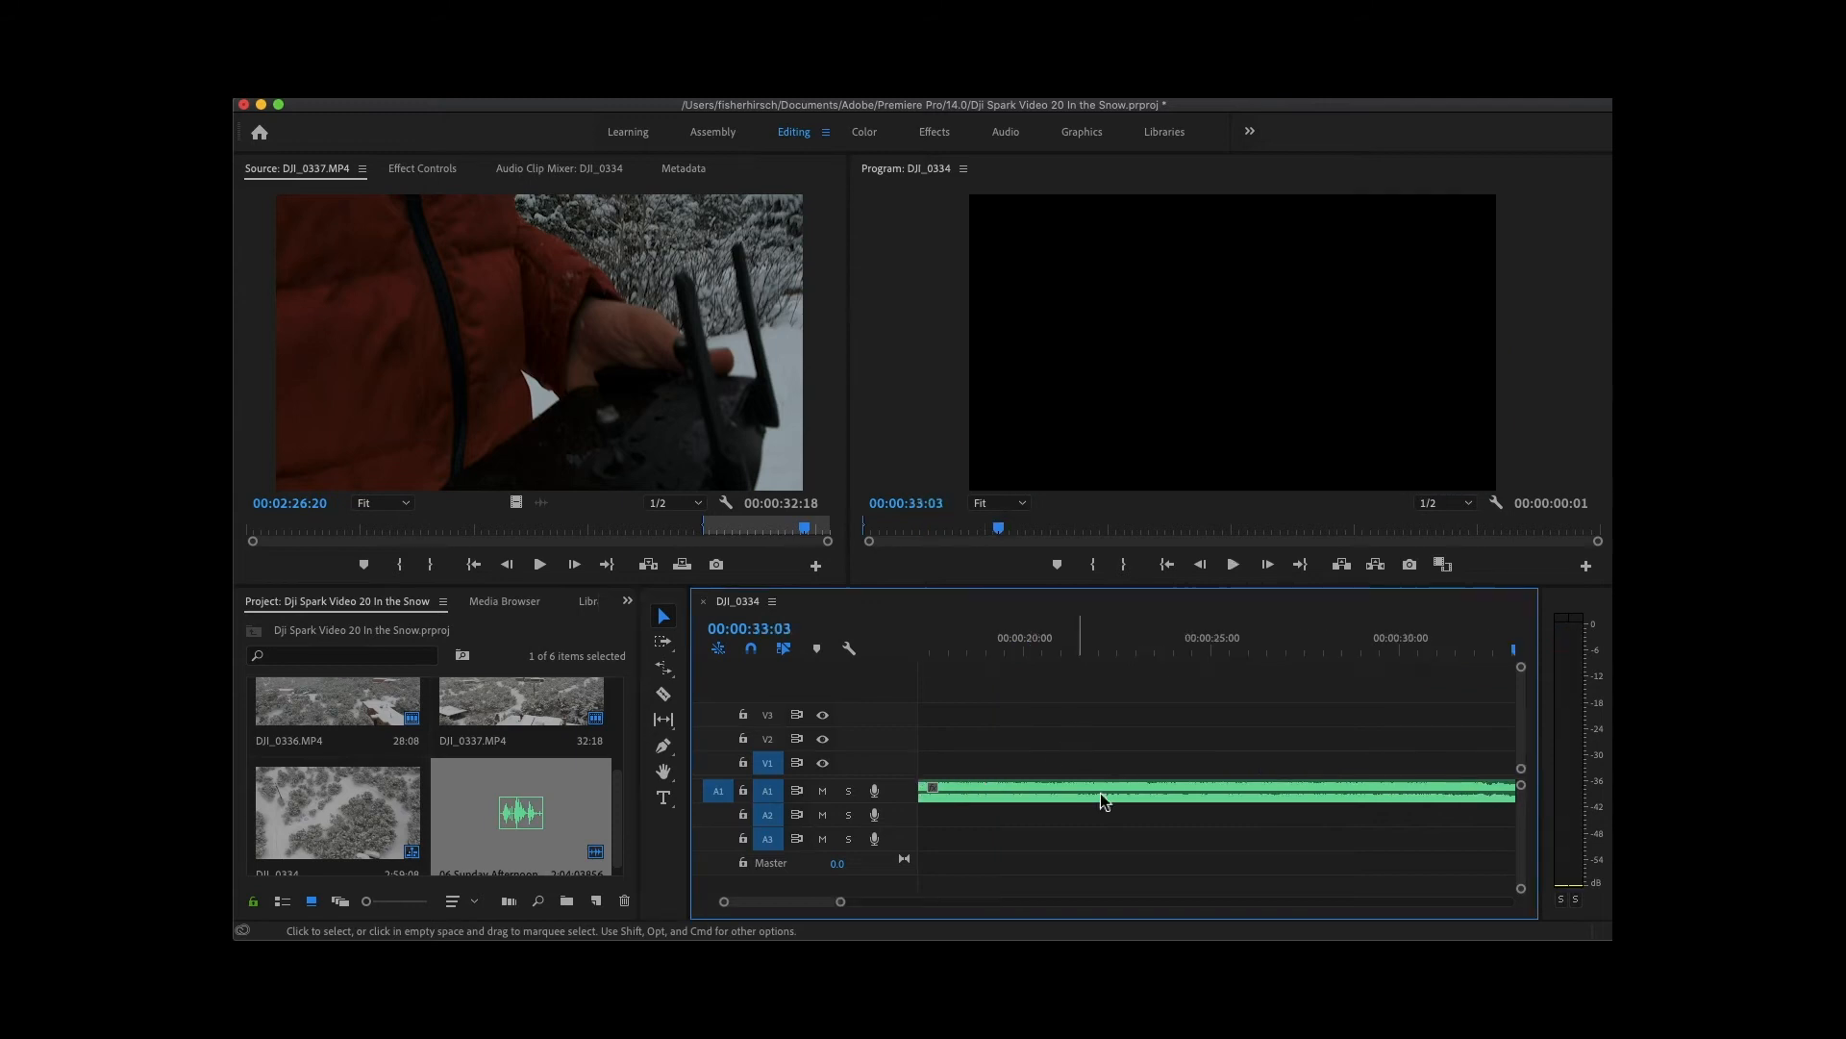
scroll(1133, 796, down, 2)
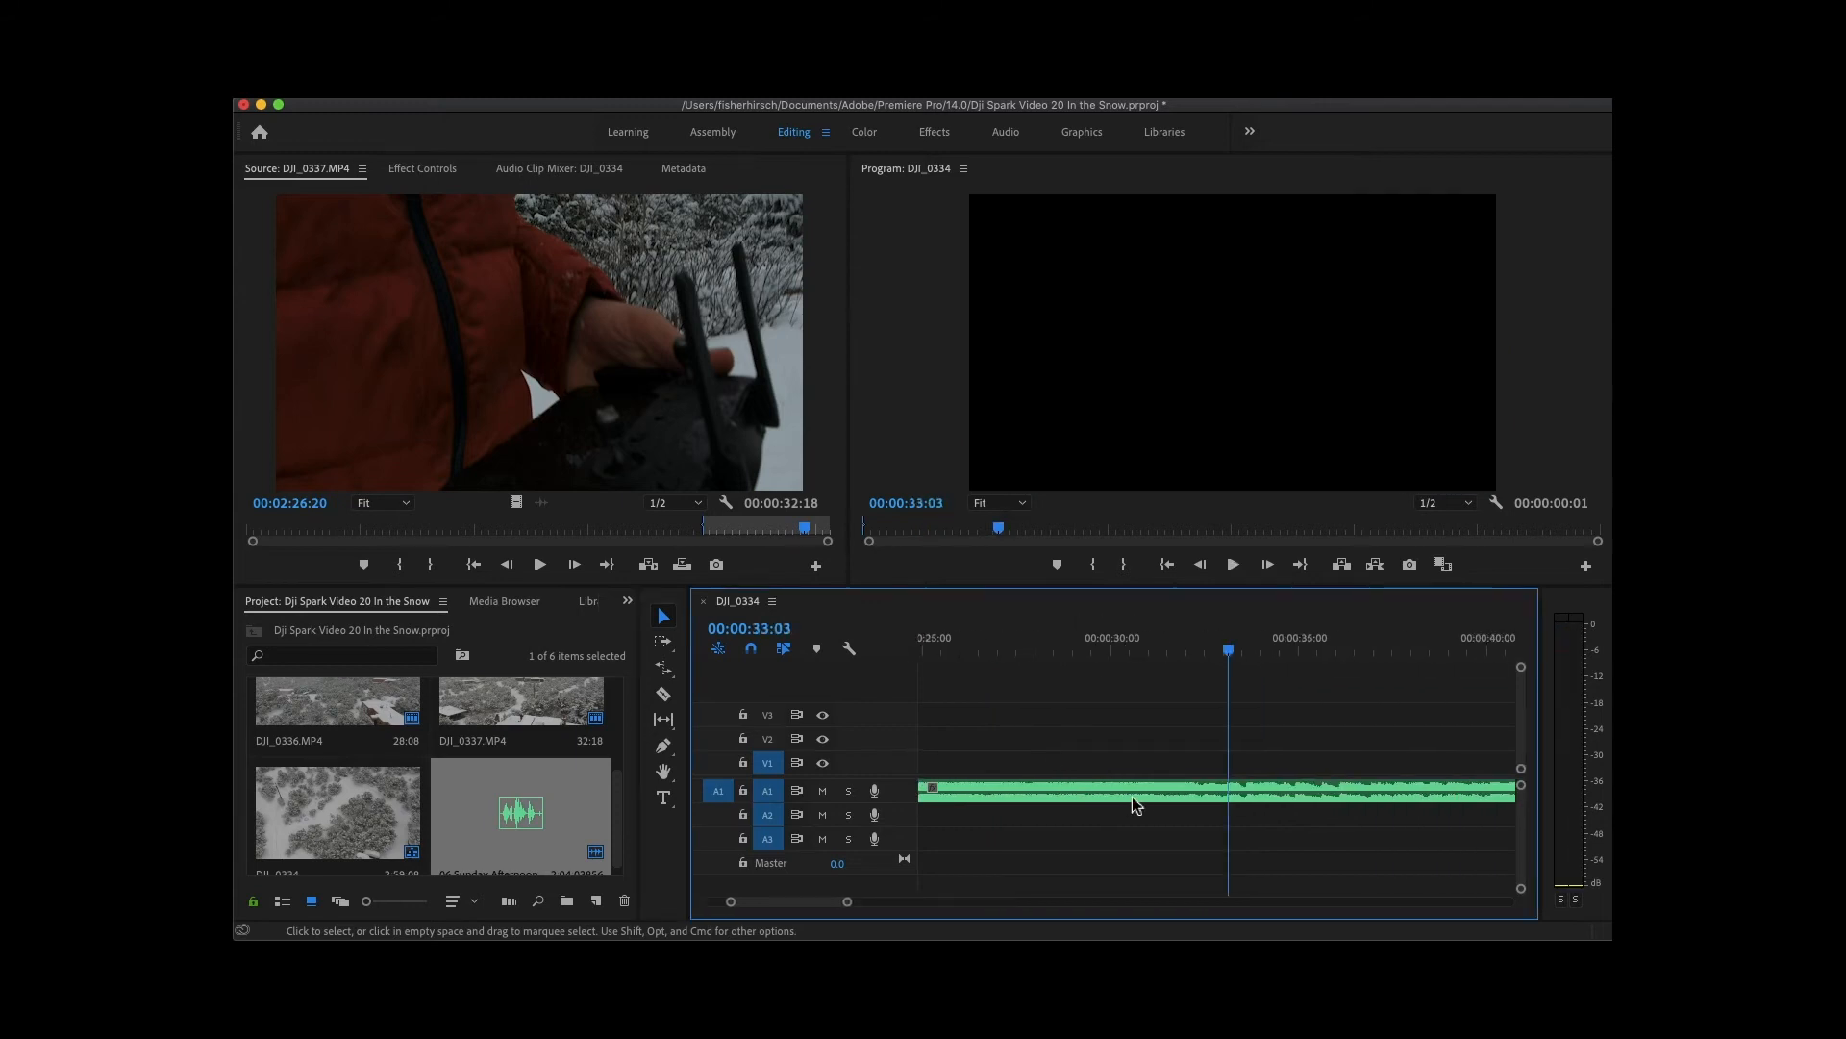
drag(1228, 651, 1060, 683)
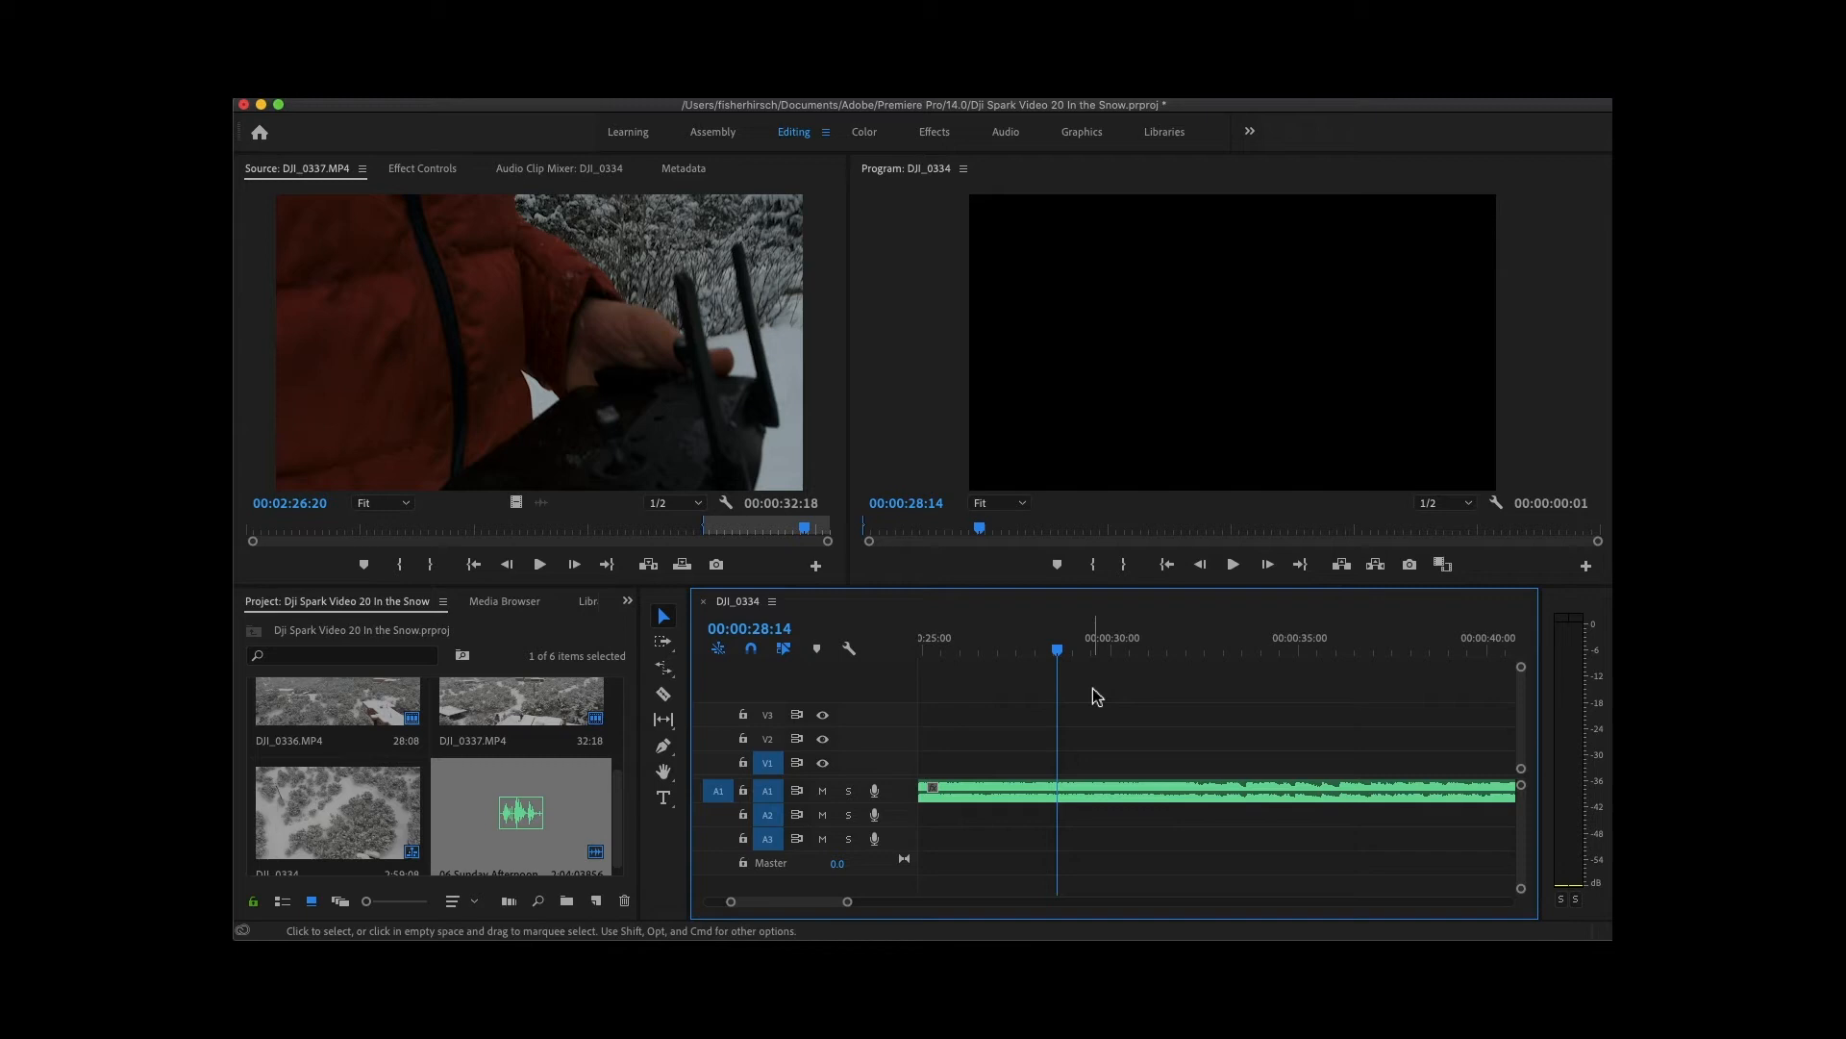
scroll(1133, 799, up, 3)
key(space)
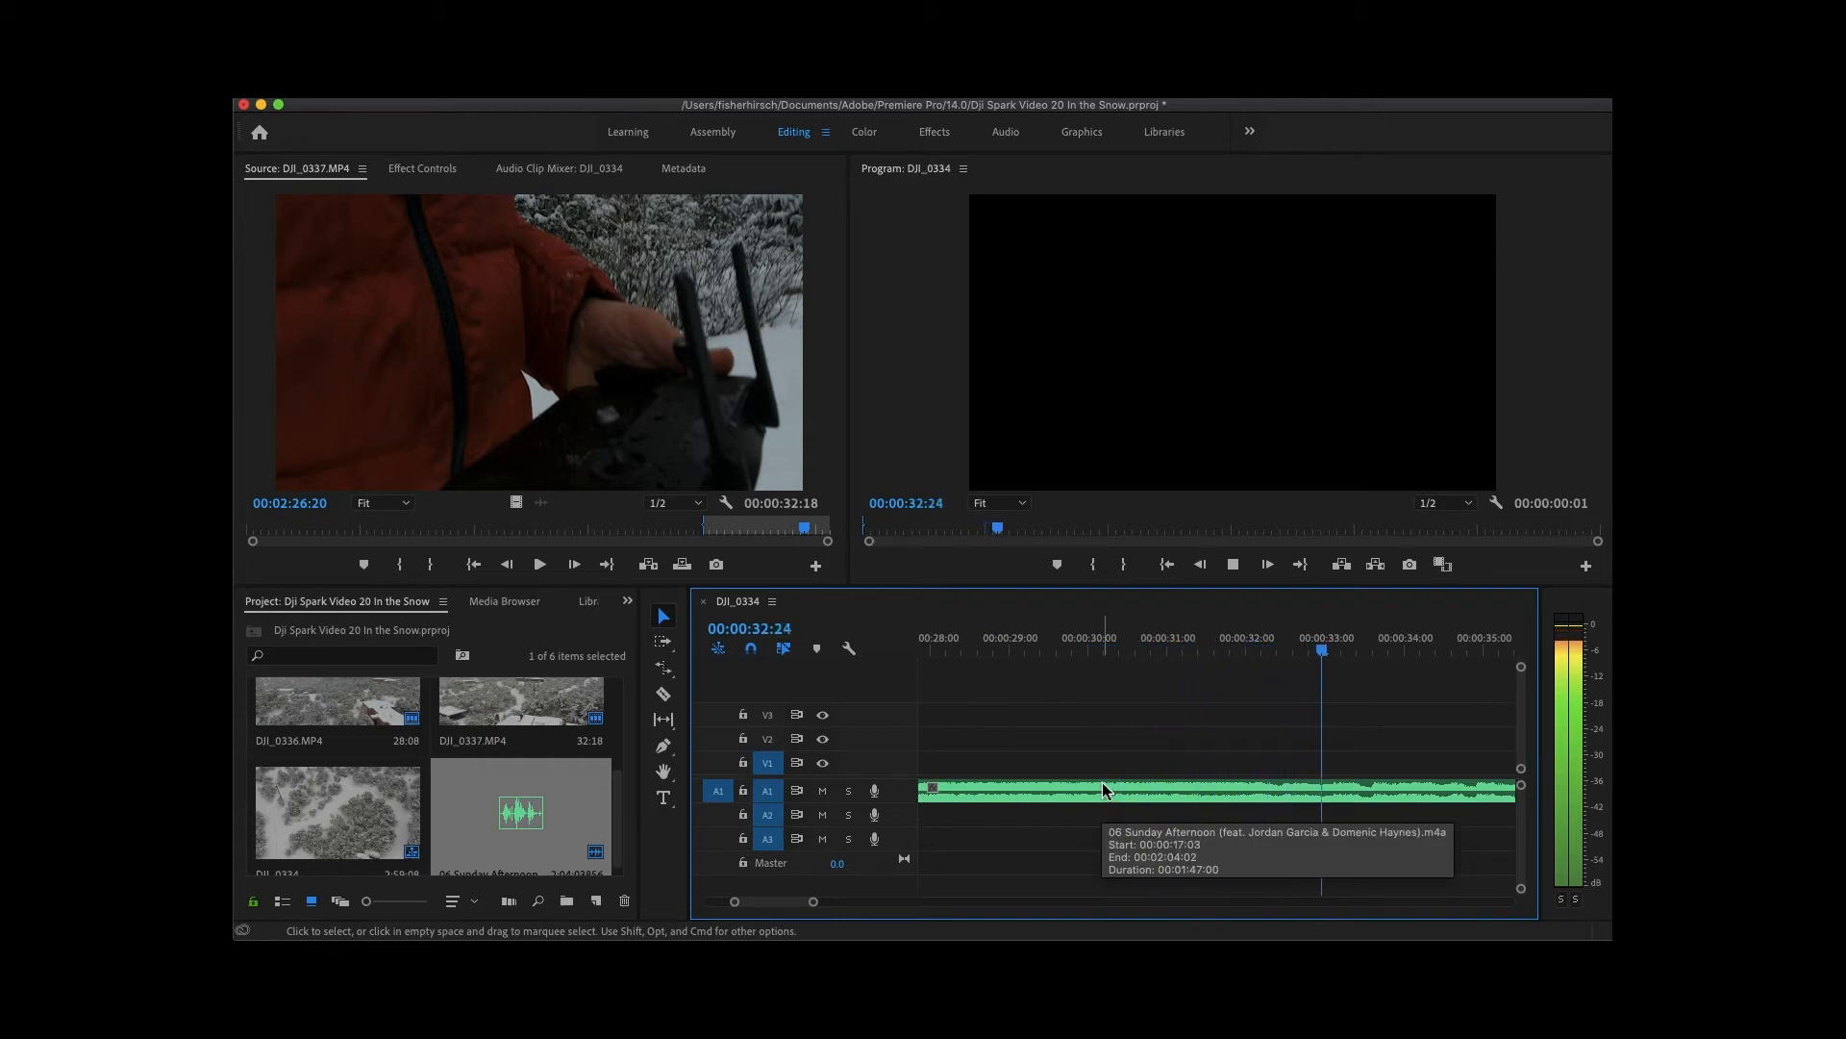
key(space)
Replay the music from 00:00:31:22 and set the sequence playhead to 00:00:33:03, where the waveform changes.
scroll(1230, 783, up, 5)
scroll(1229, 783, right, 5)
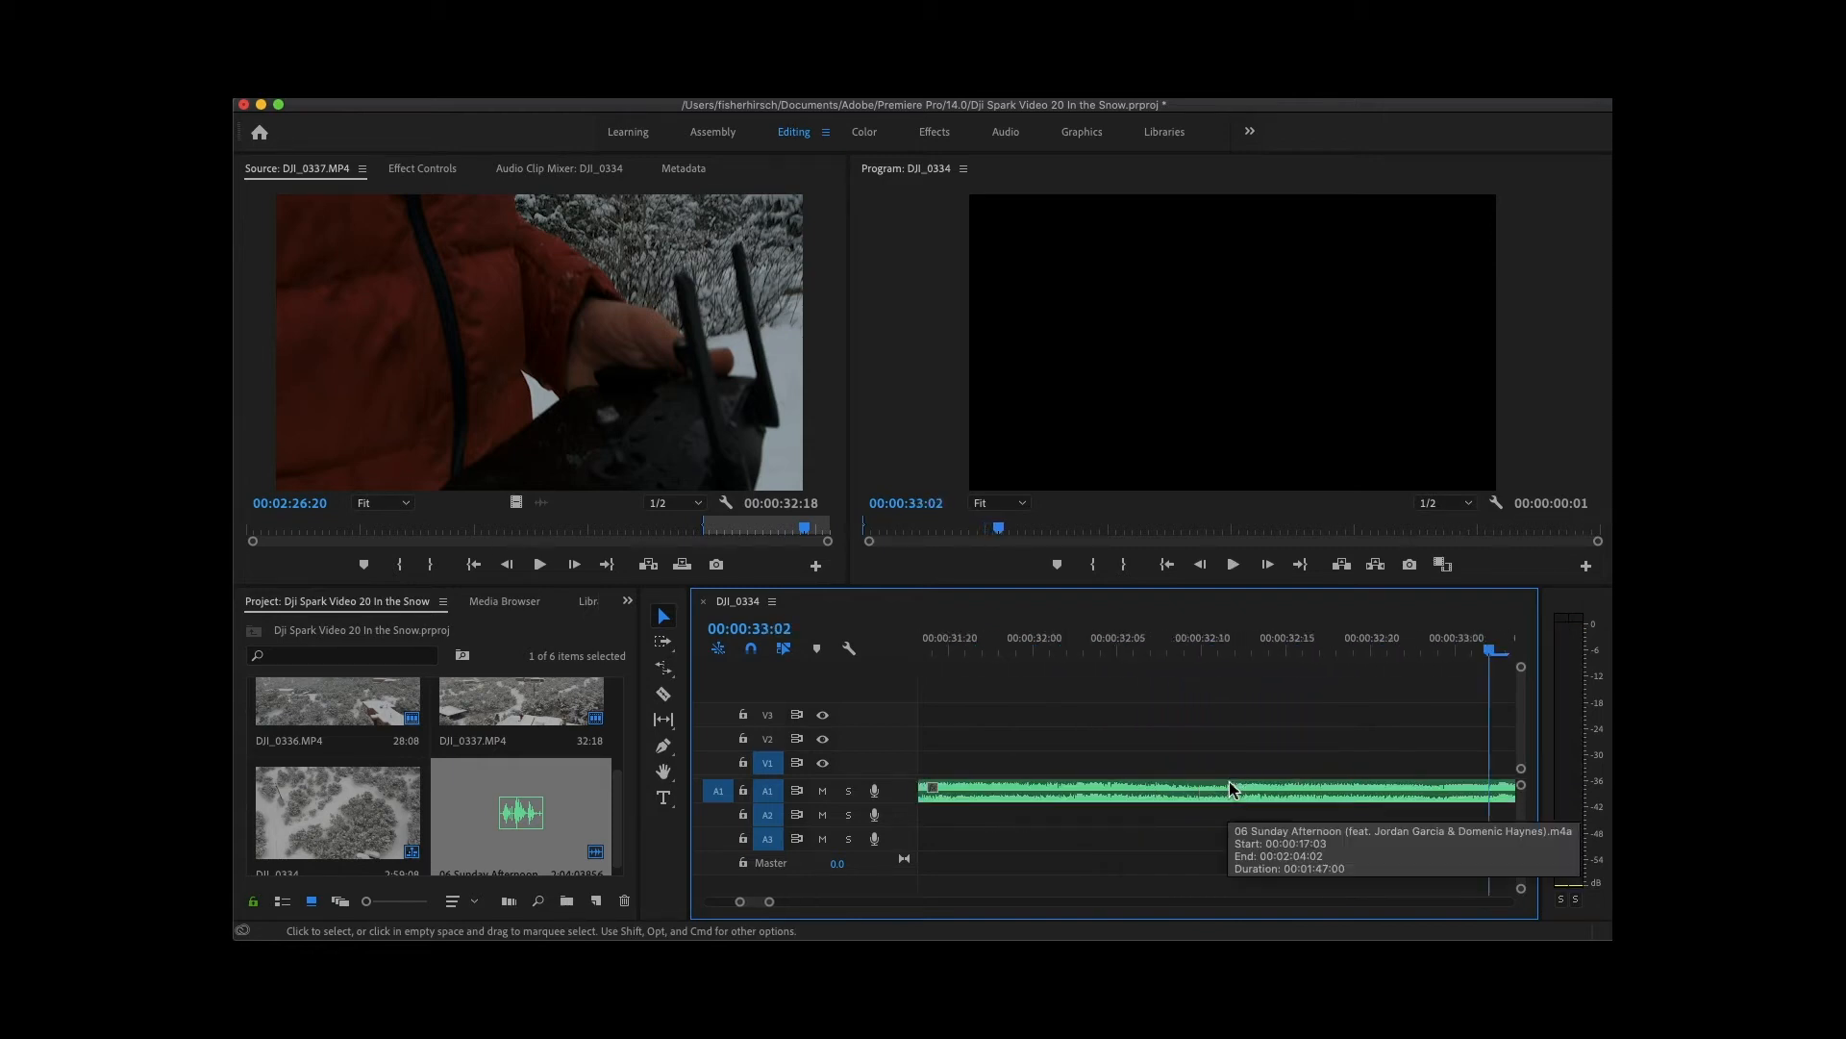
drag(1289, 651, 1010, 699)
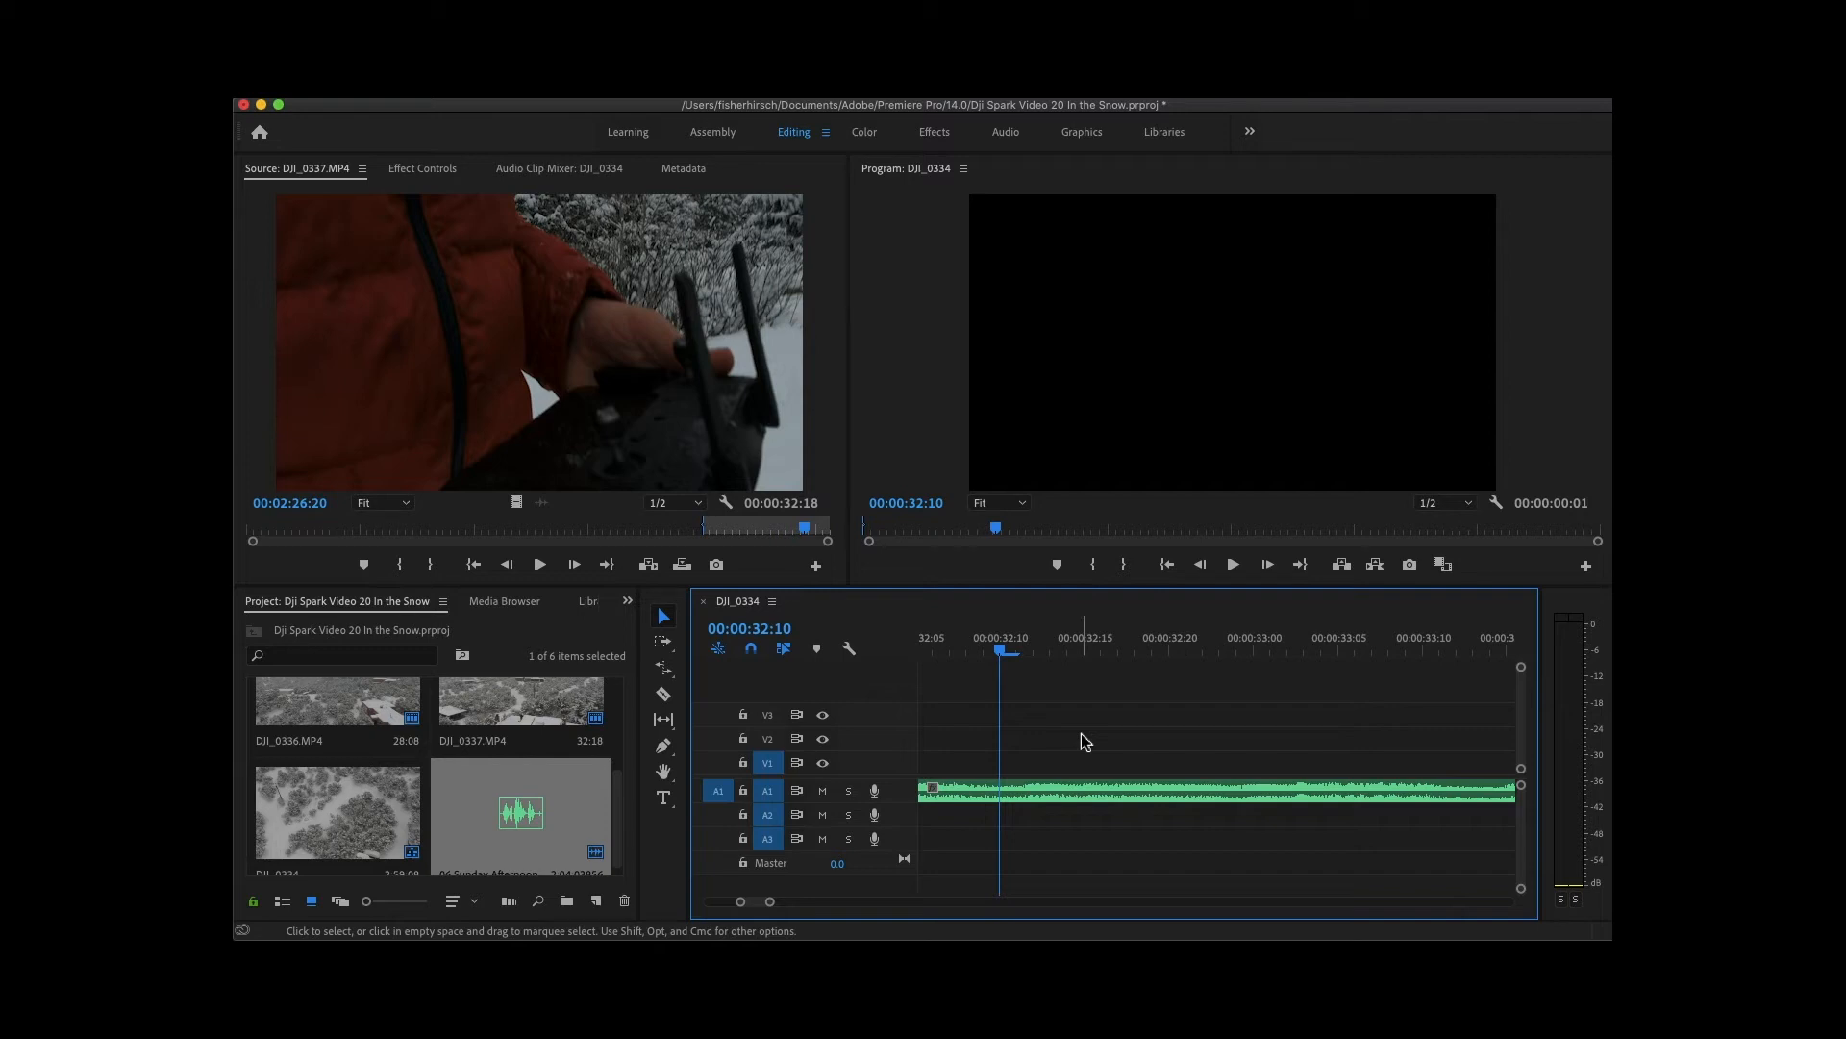
scroll(1027, 688, down, 3)
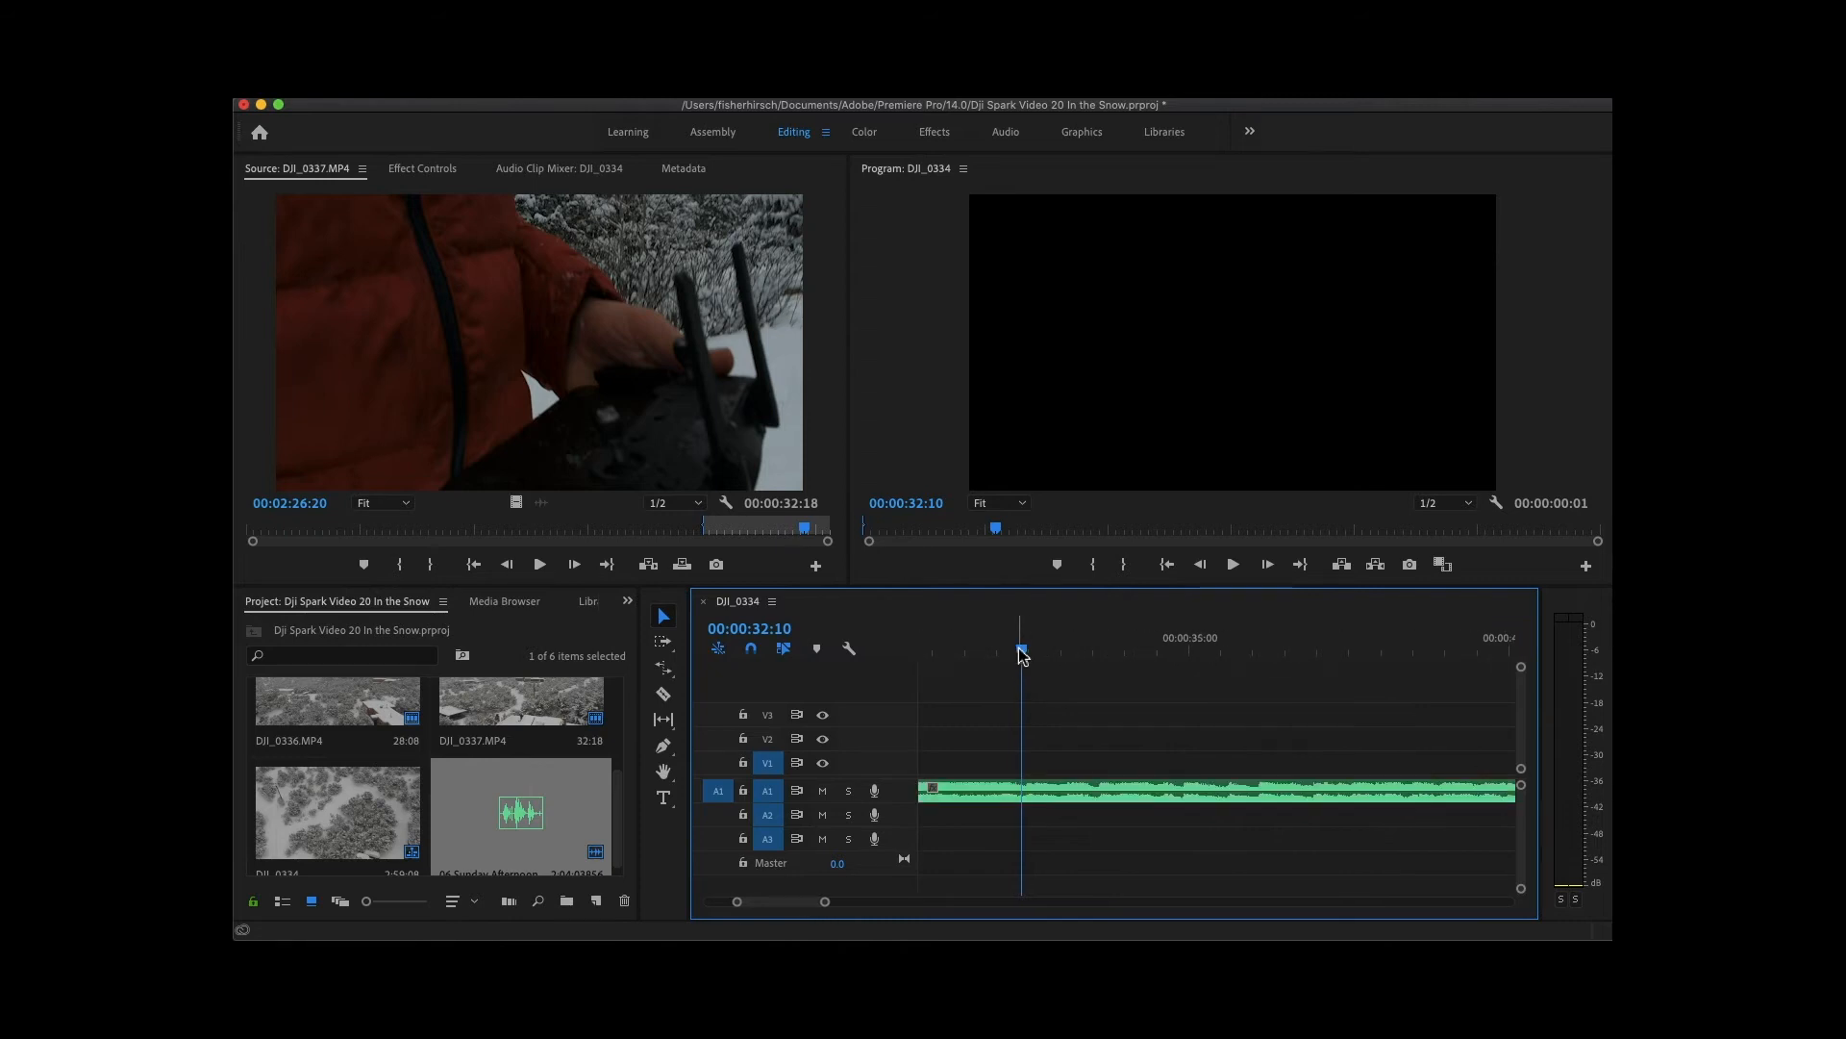
drag(1022, 651, 989, 668)
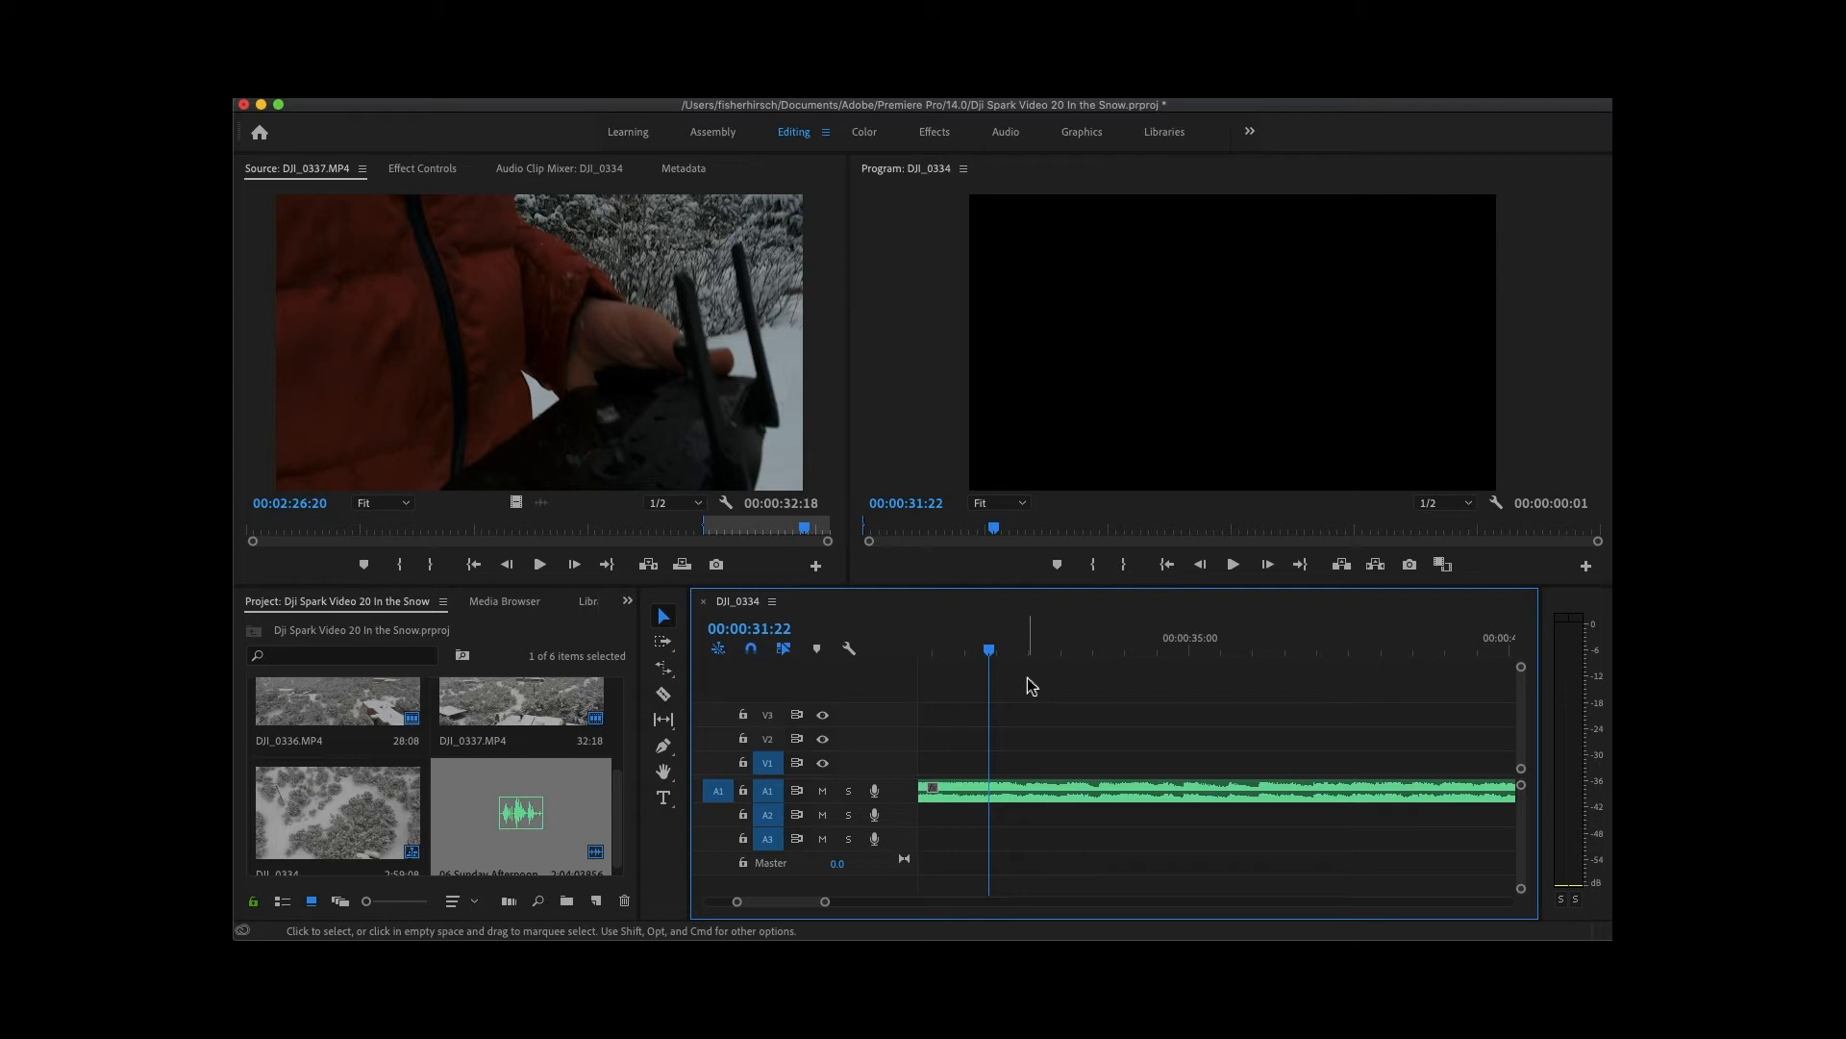
key(space)
key(space)
scroll(1041, 723, up, 4)
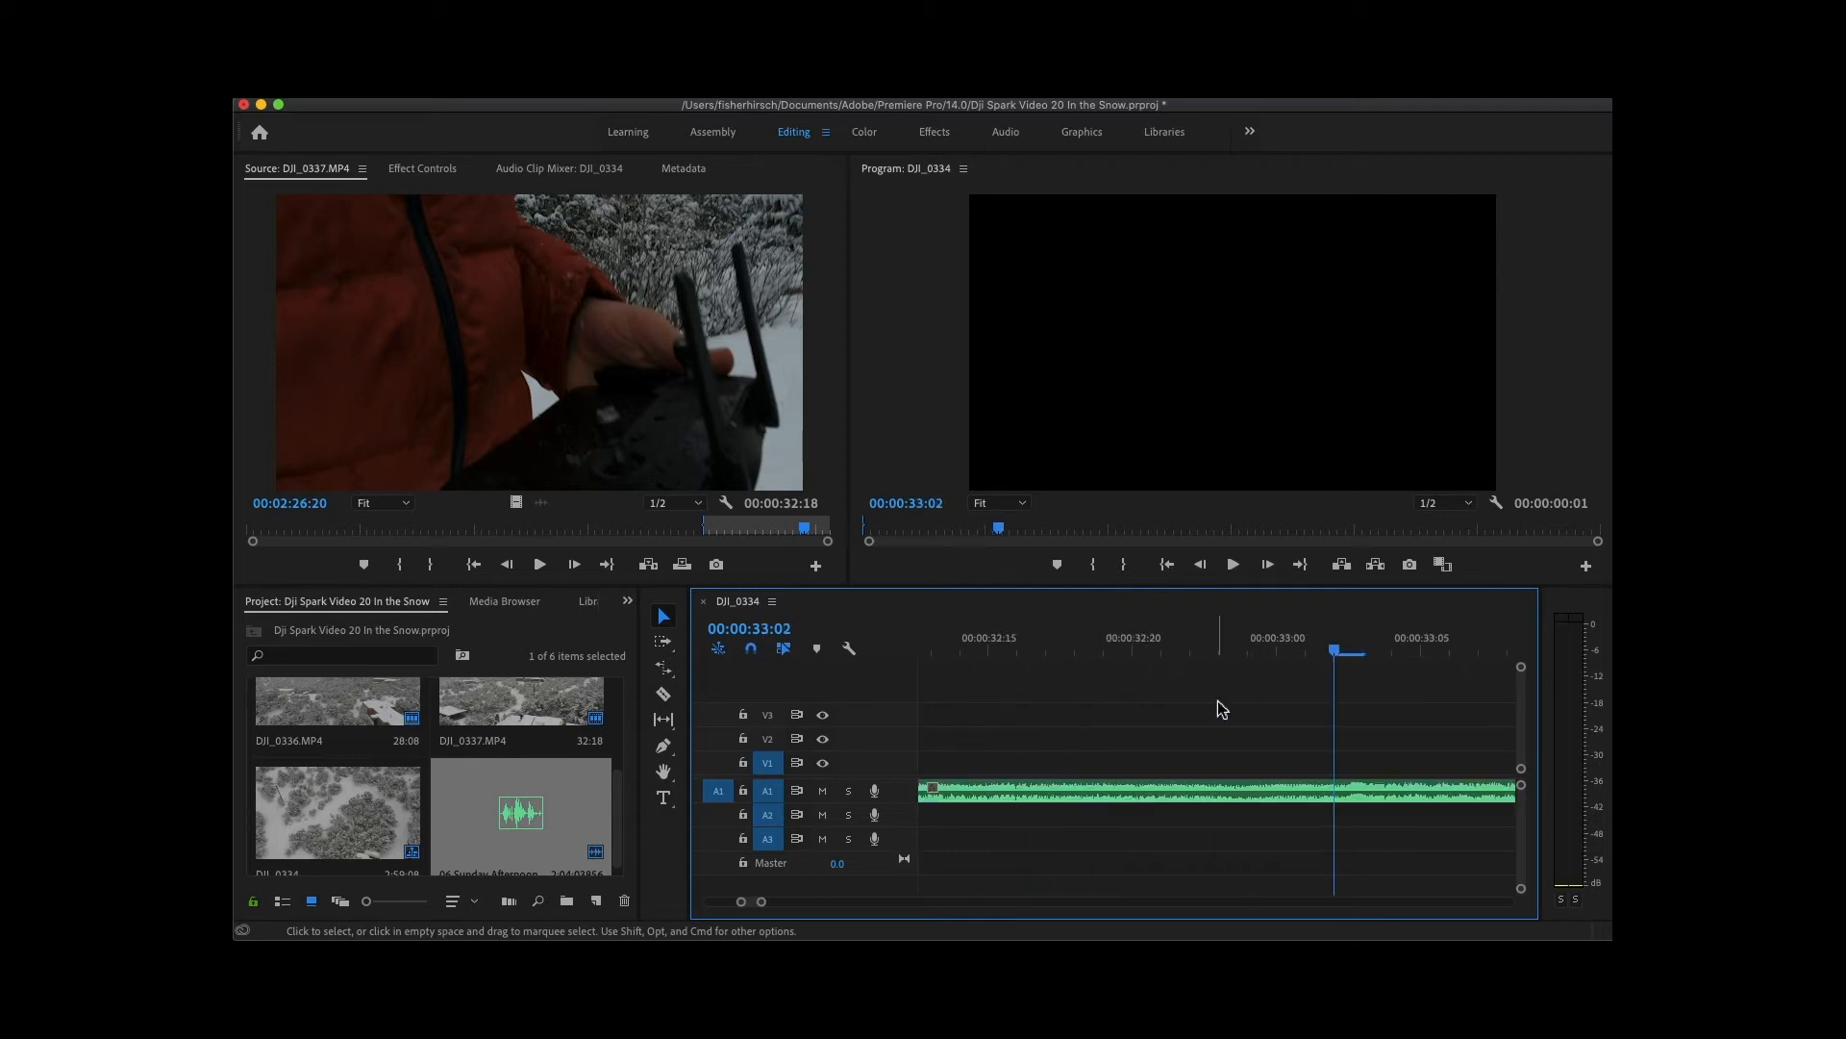
mouse_move(1336, 655)
mouse_down()
mouse_move(1246, 656)
mouse_move(1350, 661)
mouse_up()
Split the music clip on A1 at the 00:00:33:03 playhead with the Razor tool and return to the Selection tool.
scroll(1348, 748, down, 10)
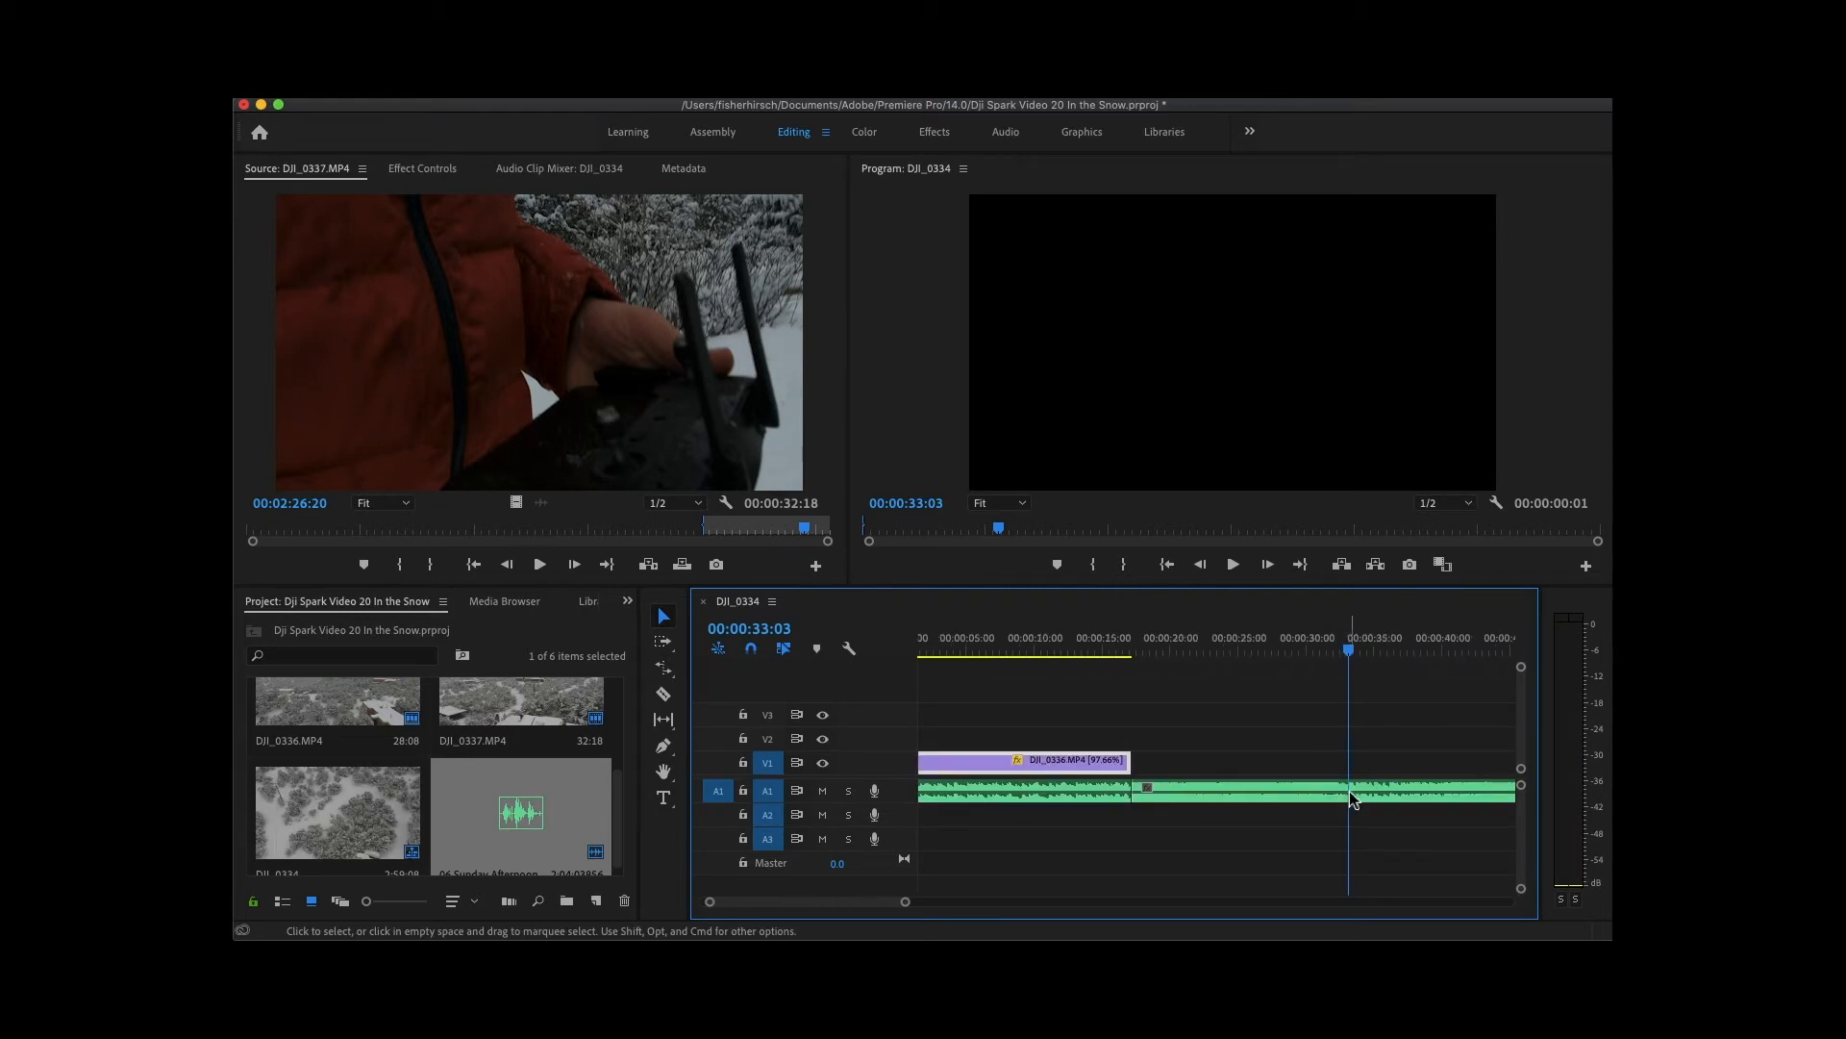
key(c)
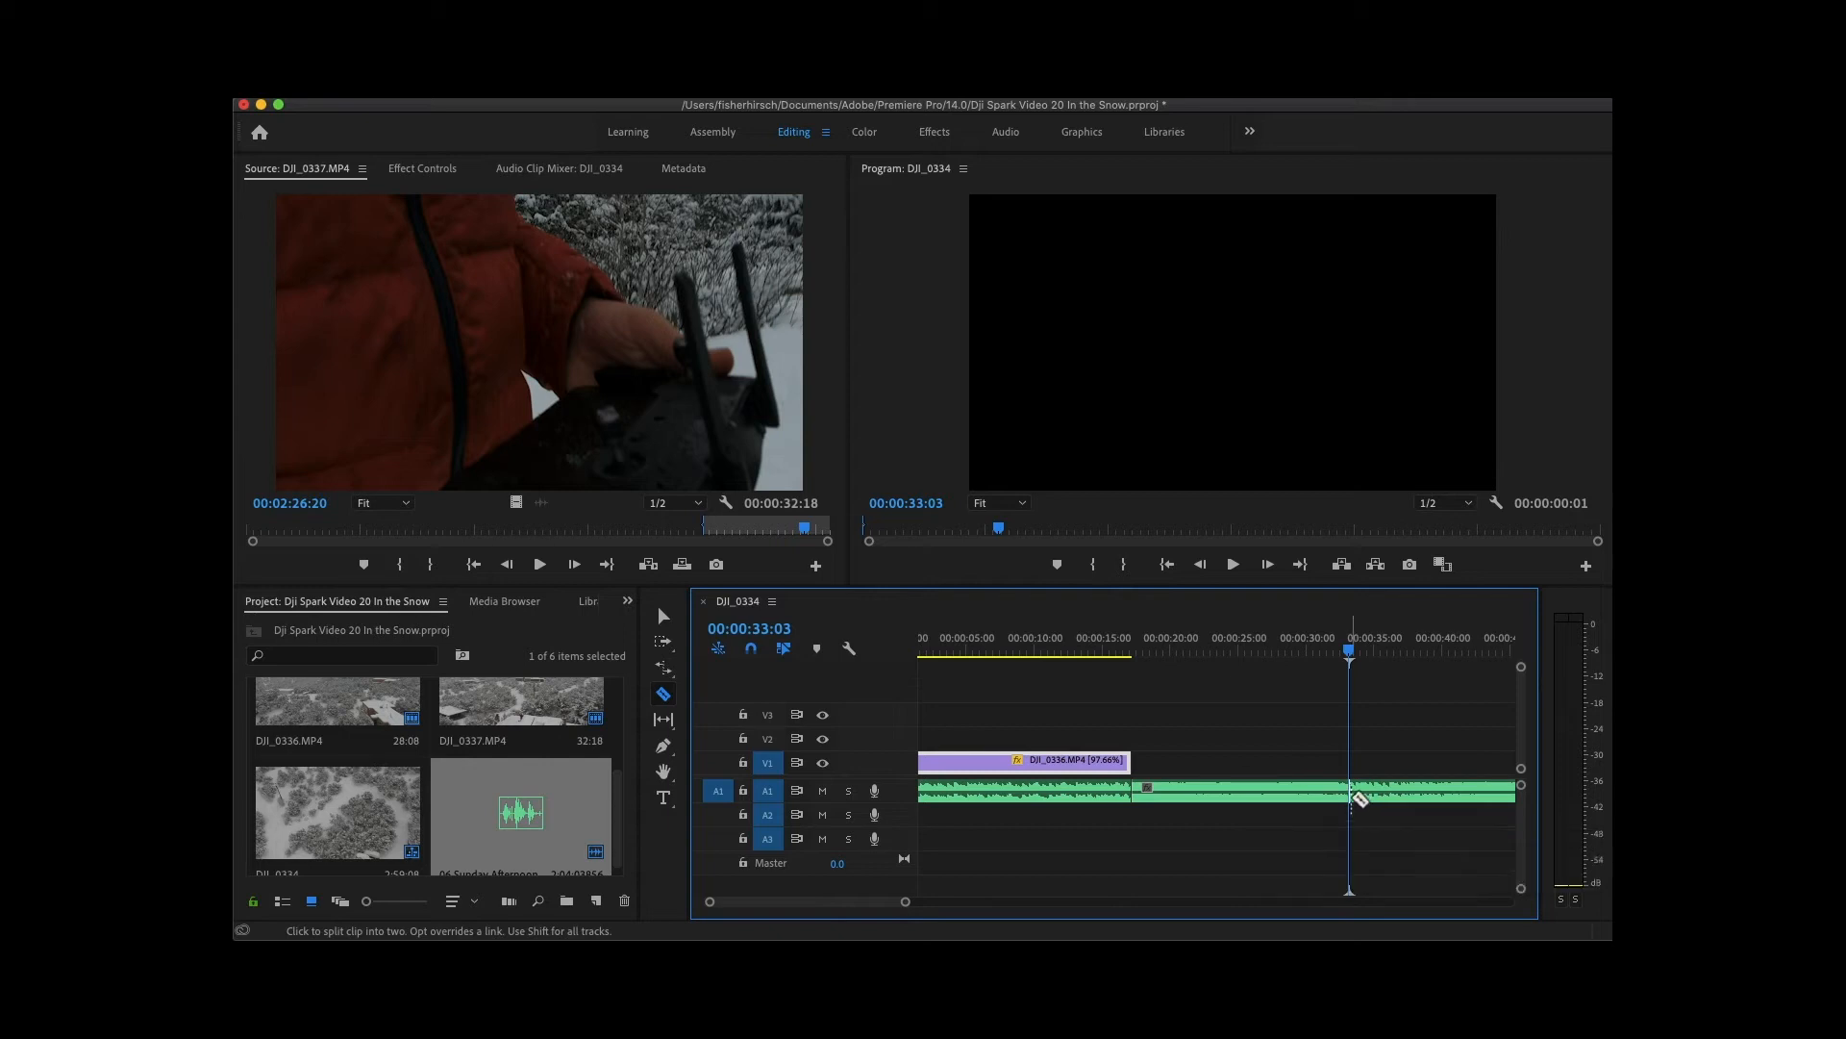
click(1356, 794)
key(v)
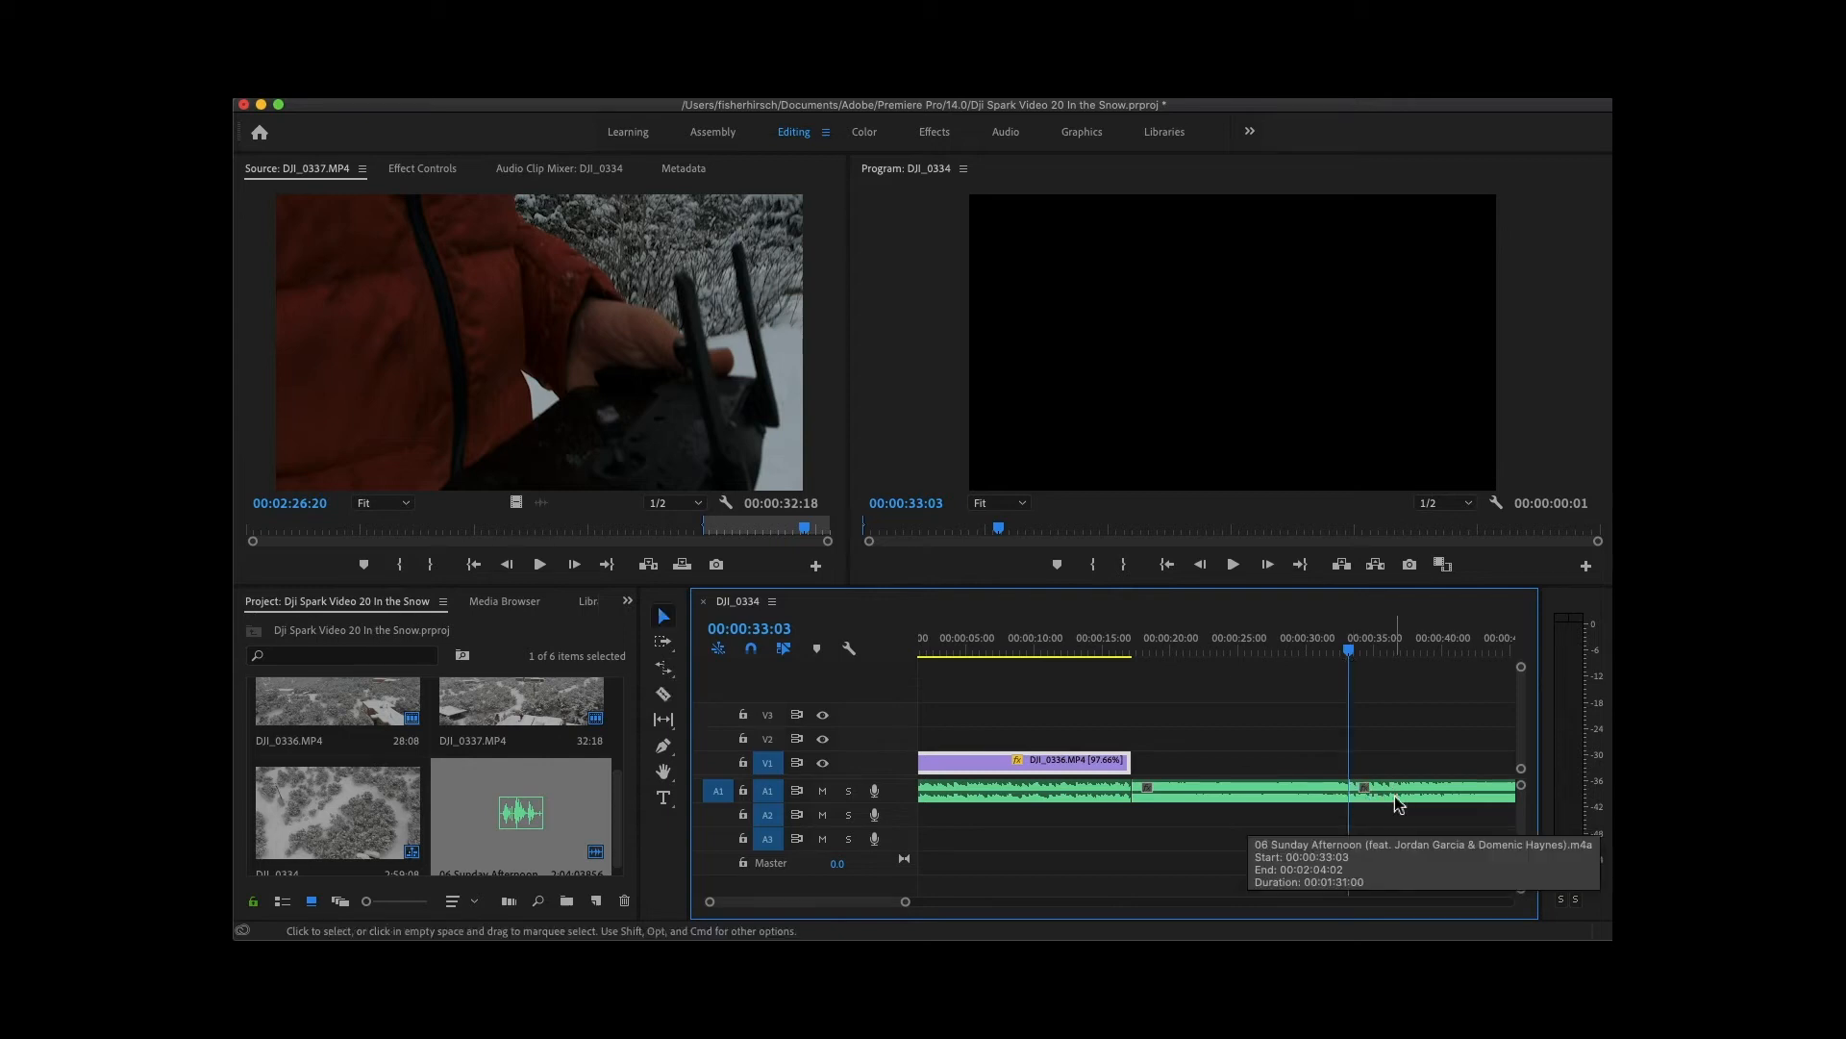
key(backslash)
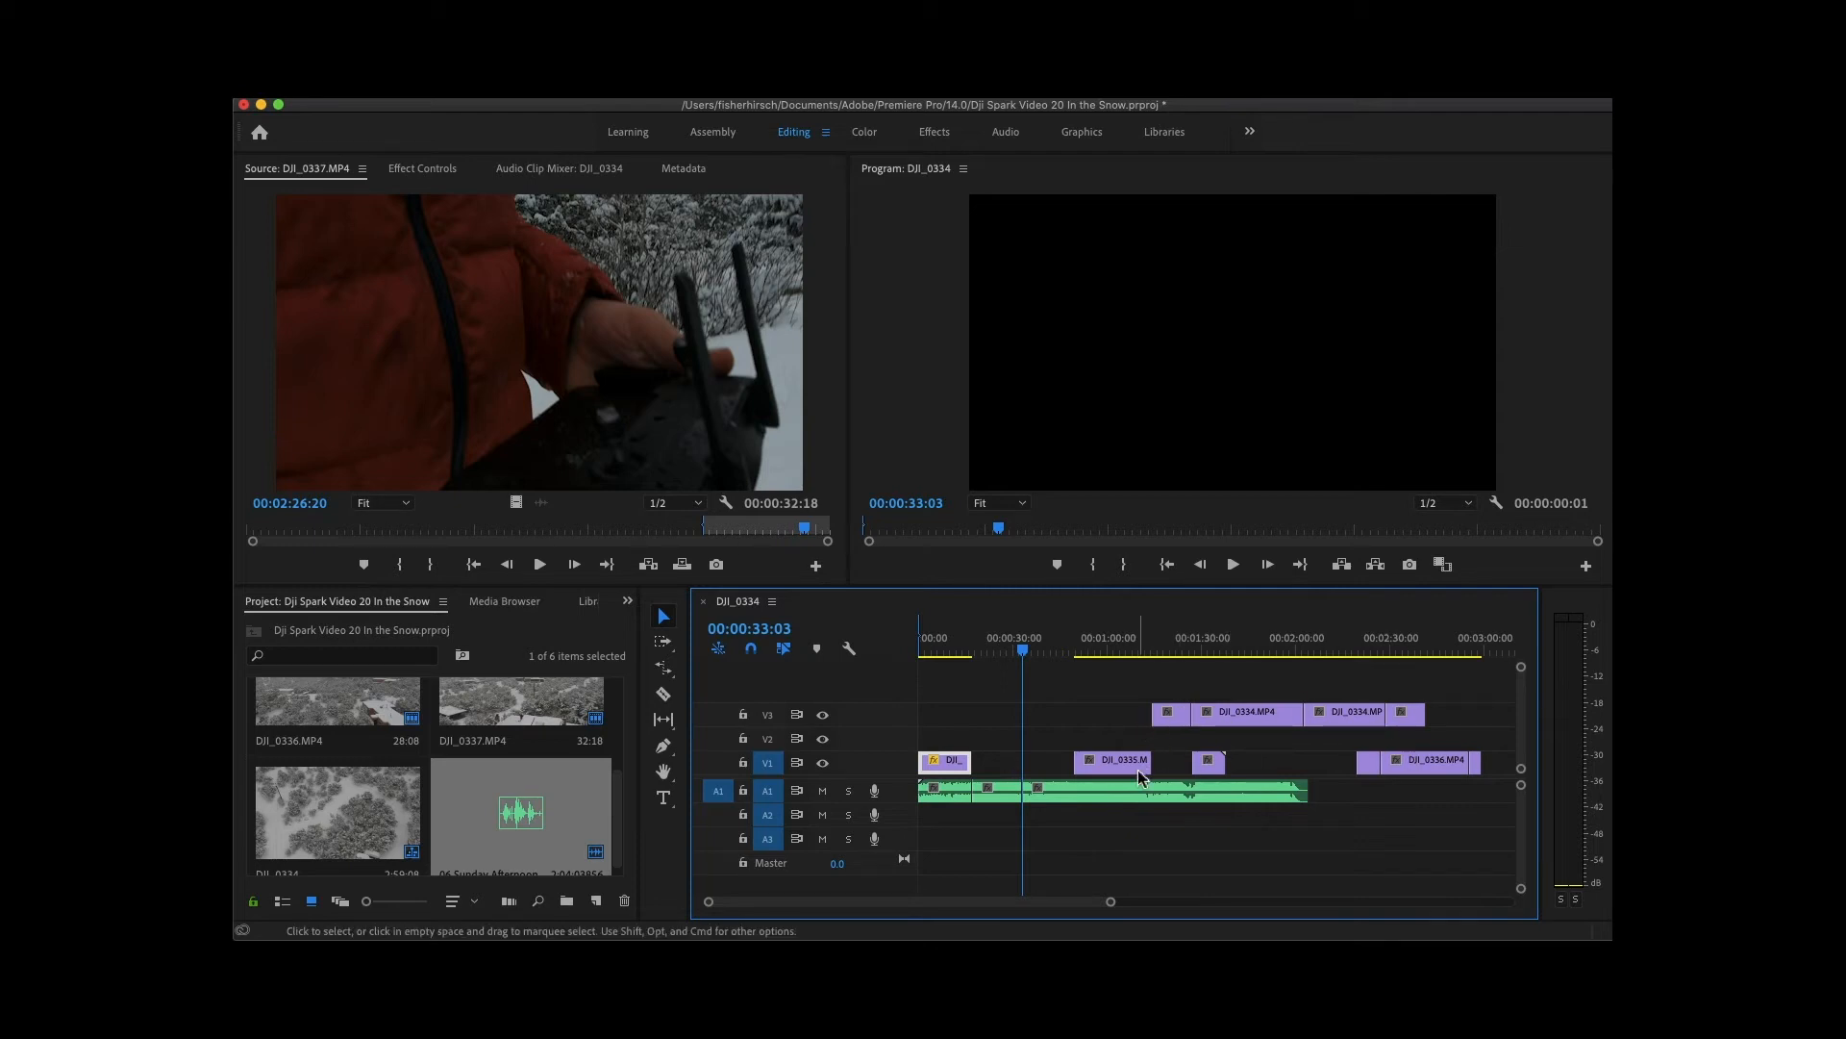
Move the first DJI_0334.MP4 segment on V3 to about 00:00:55 and place DJI_0335.MP4 directly after DJI_0336.MP4 on V1.
click(1172, 722)
drag(1172, 722, 1012, 777)
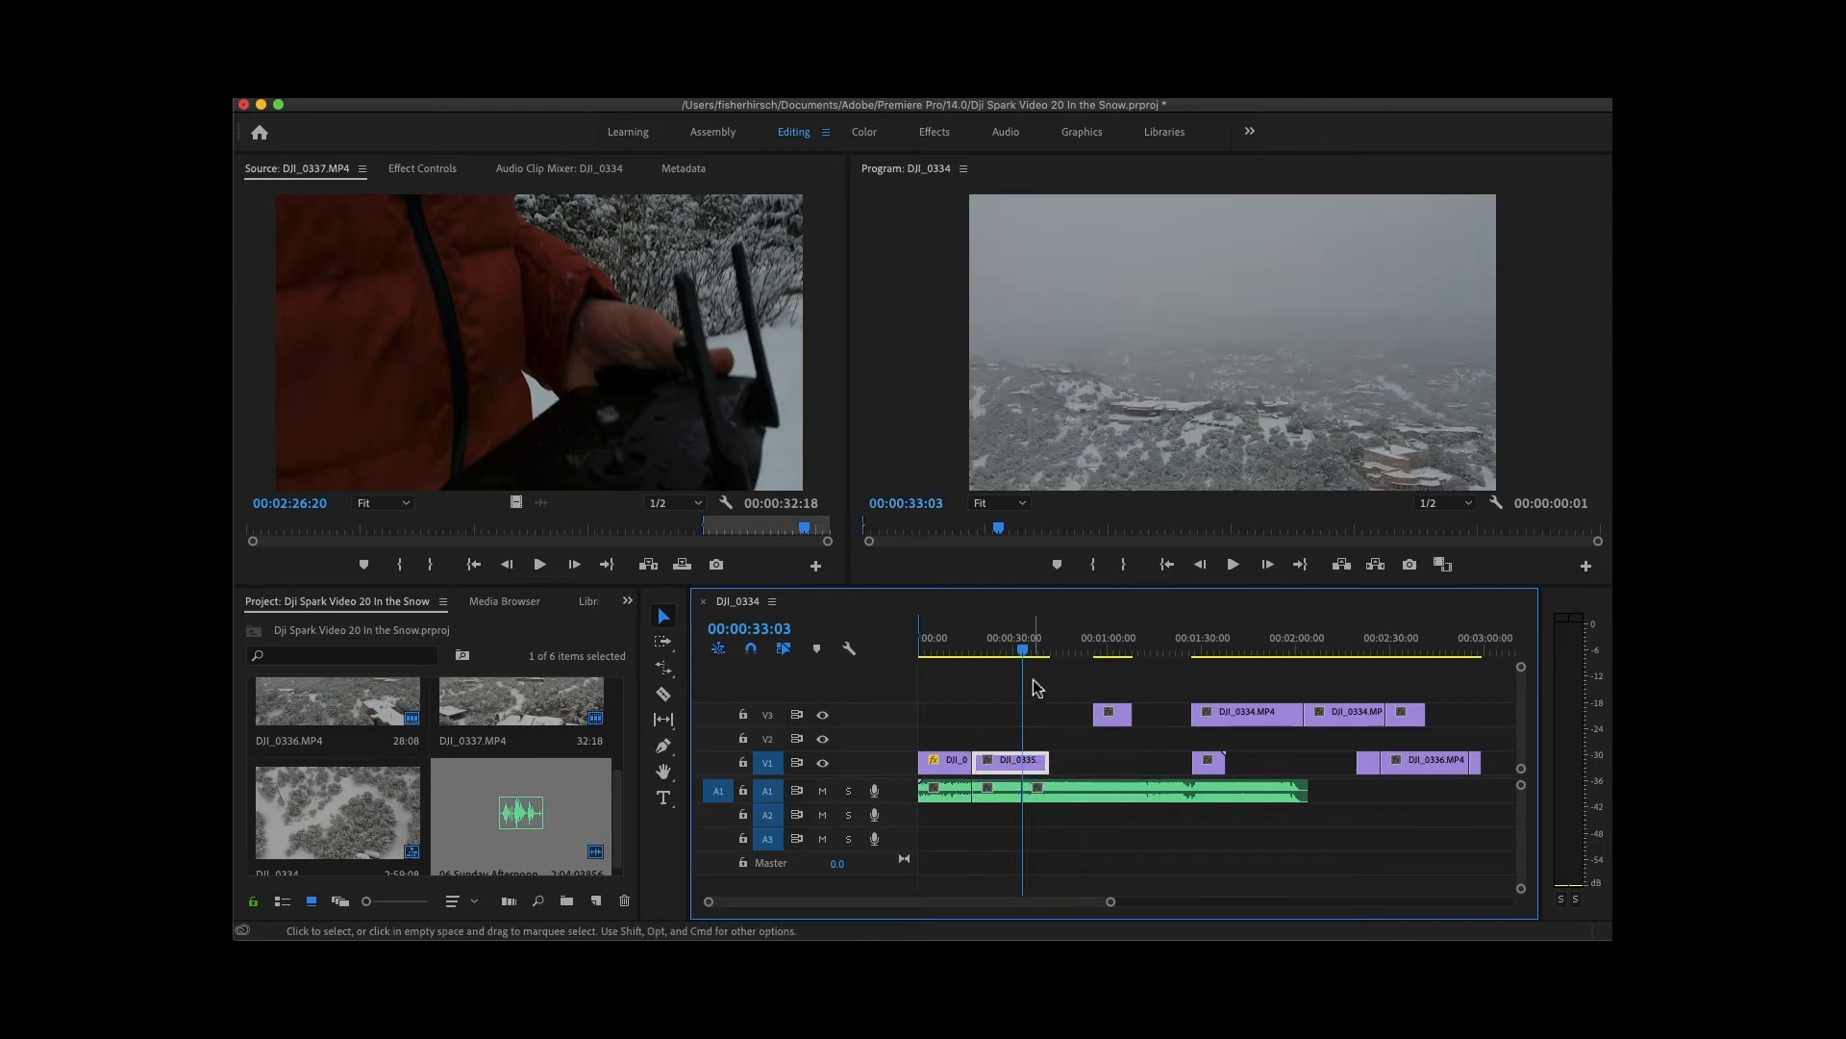
Play the sequence from just before the start of the DJI_0335.MP4 clip to preview it against the music.
right_click(1024, 650)
click(1021, 650)
drag(1021, 652, 970, 663)
key(space)
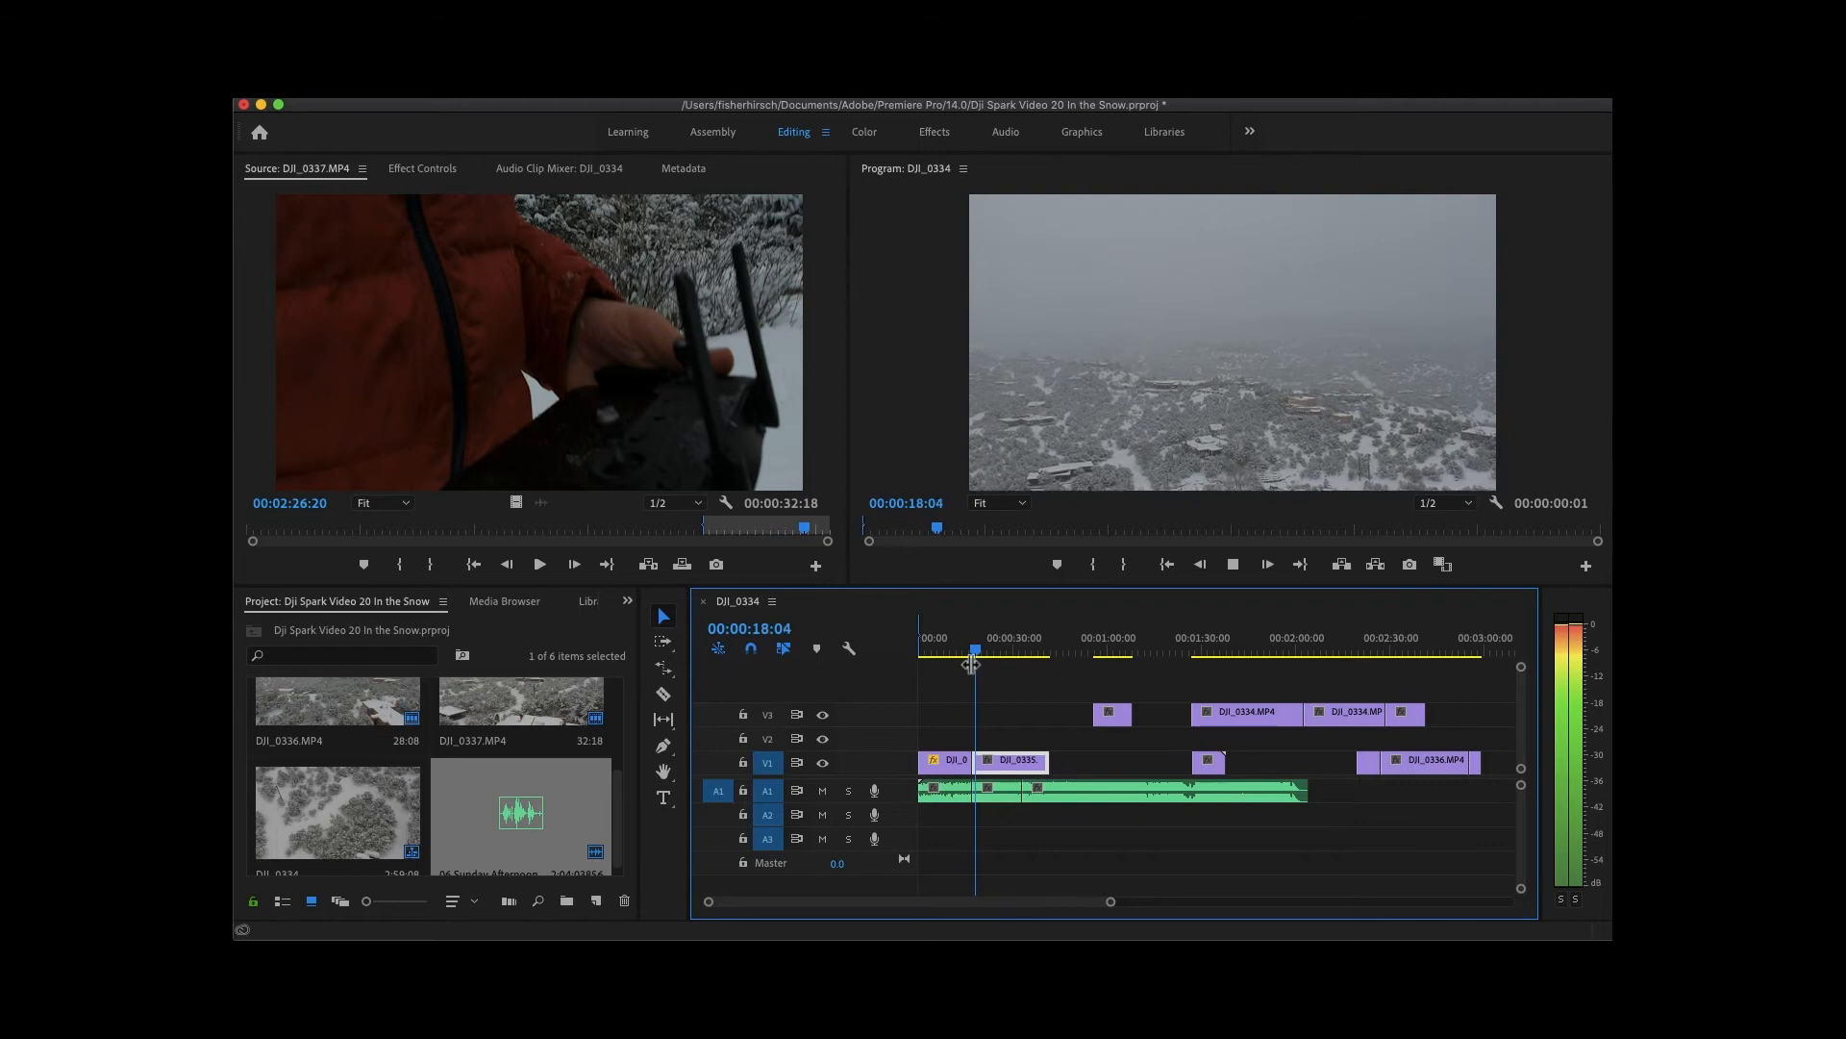
Stop playback and rate-stretch DJI_0335.MP4 on V1 to 154.74% speed so it ends at the music cut at 00:00:33:03.
key(space)
scroll(1015, 715, up, 5)
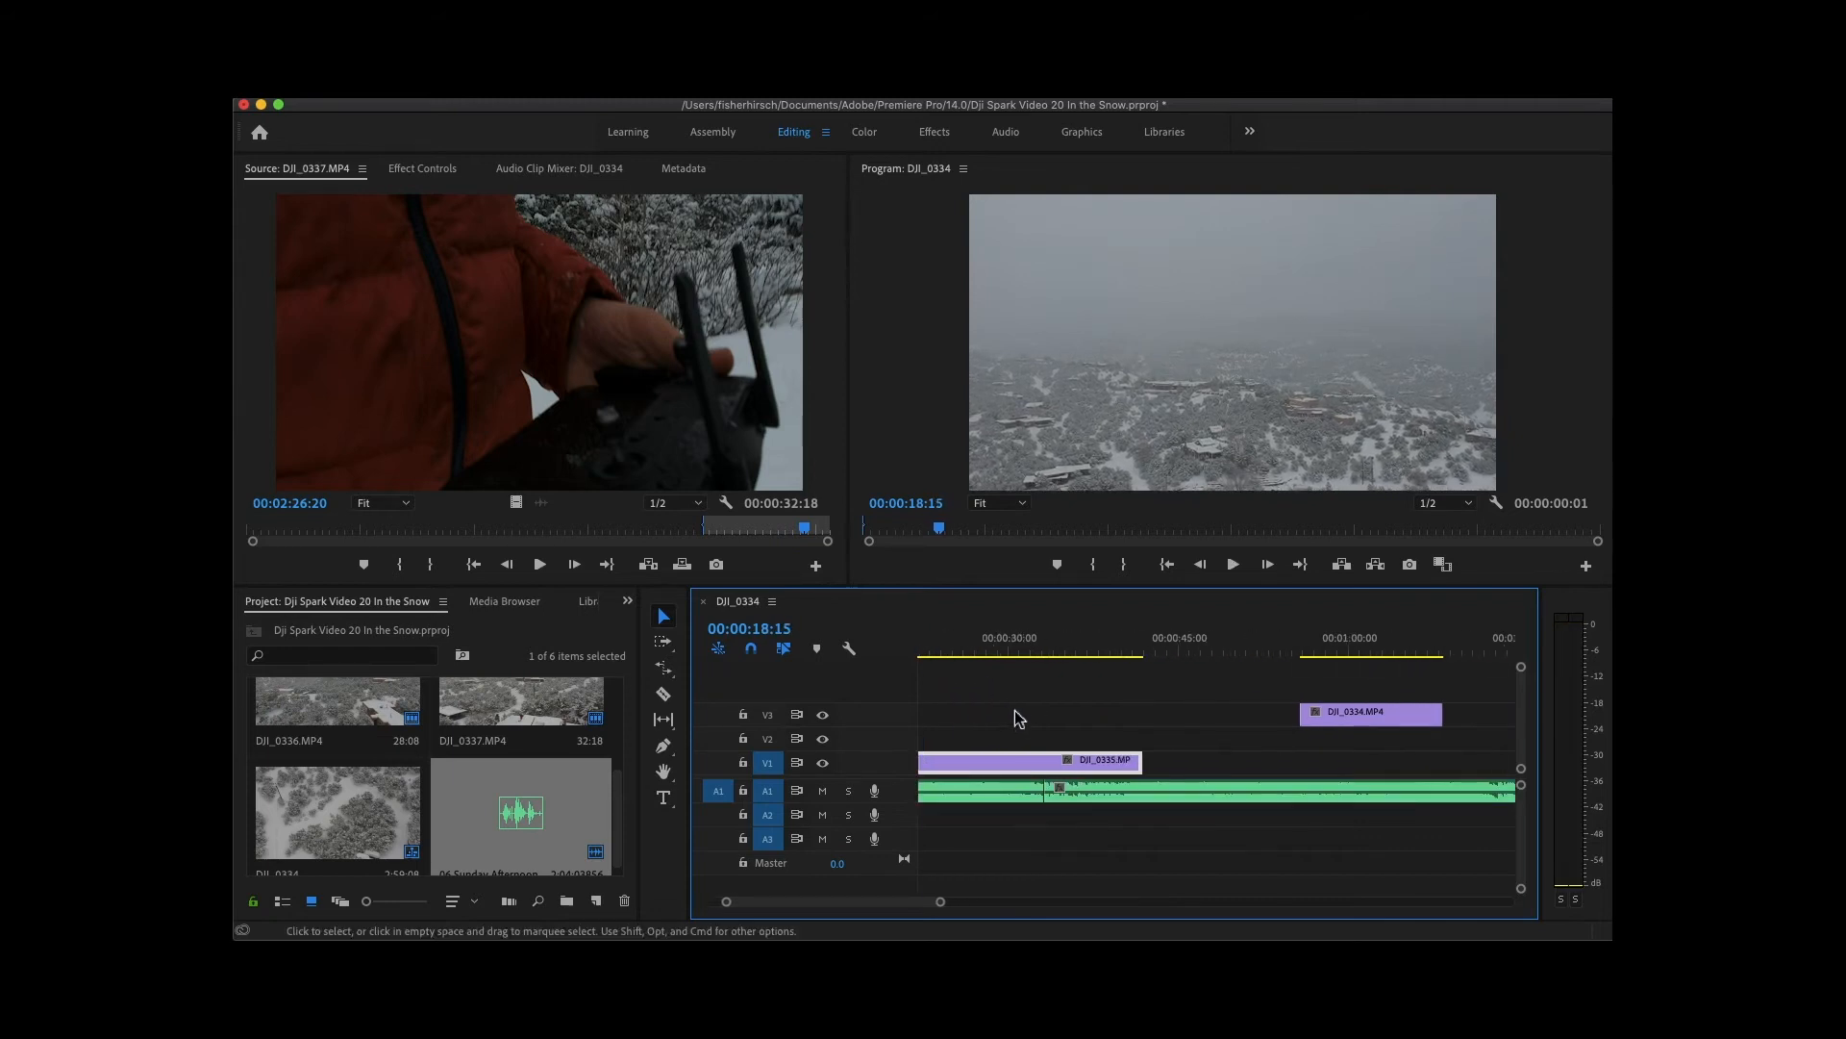
key(r)
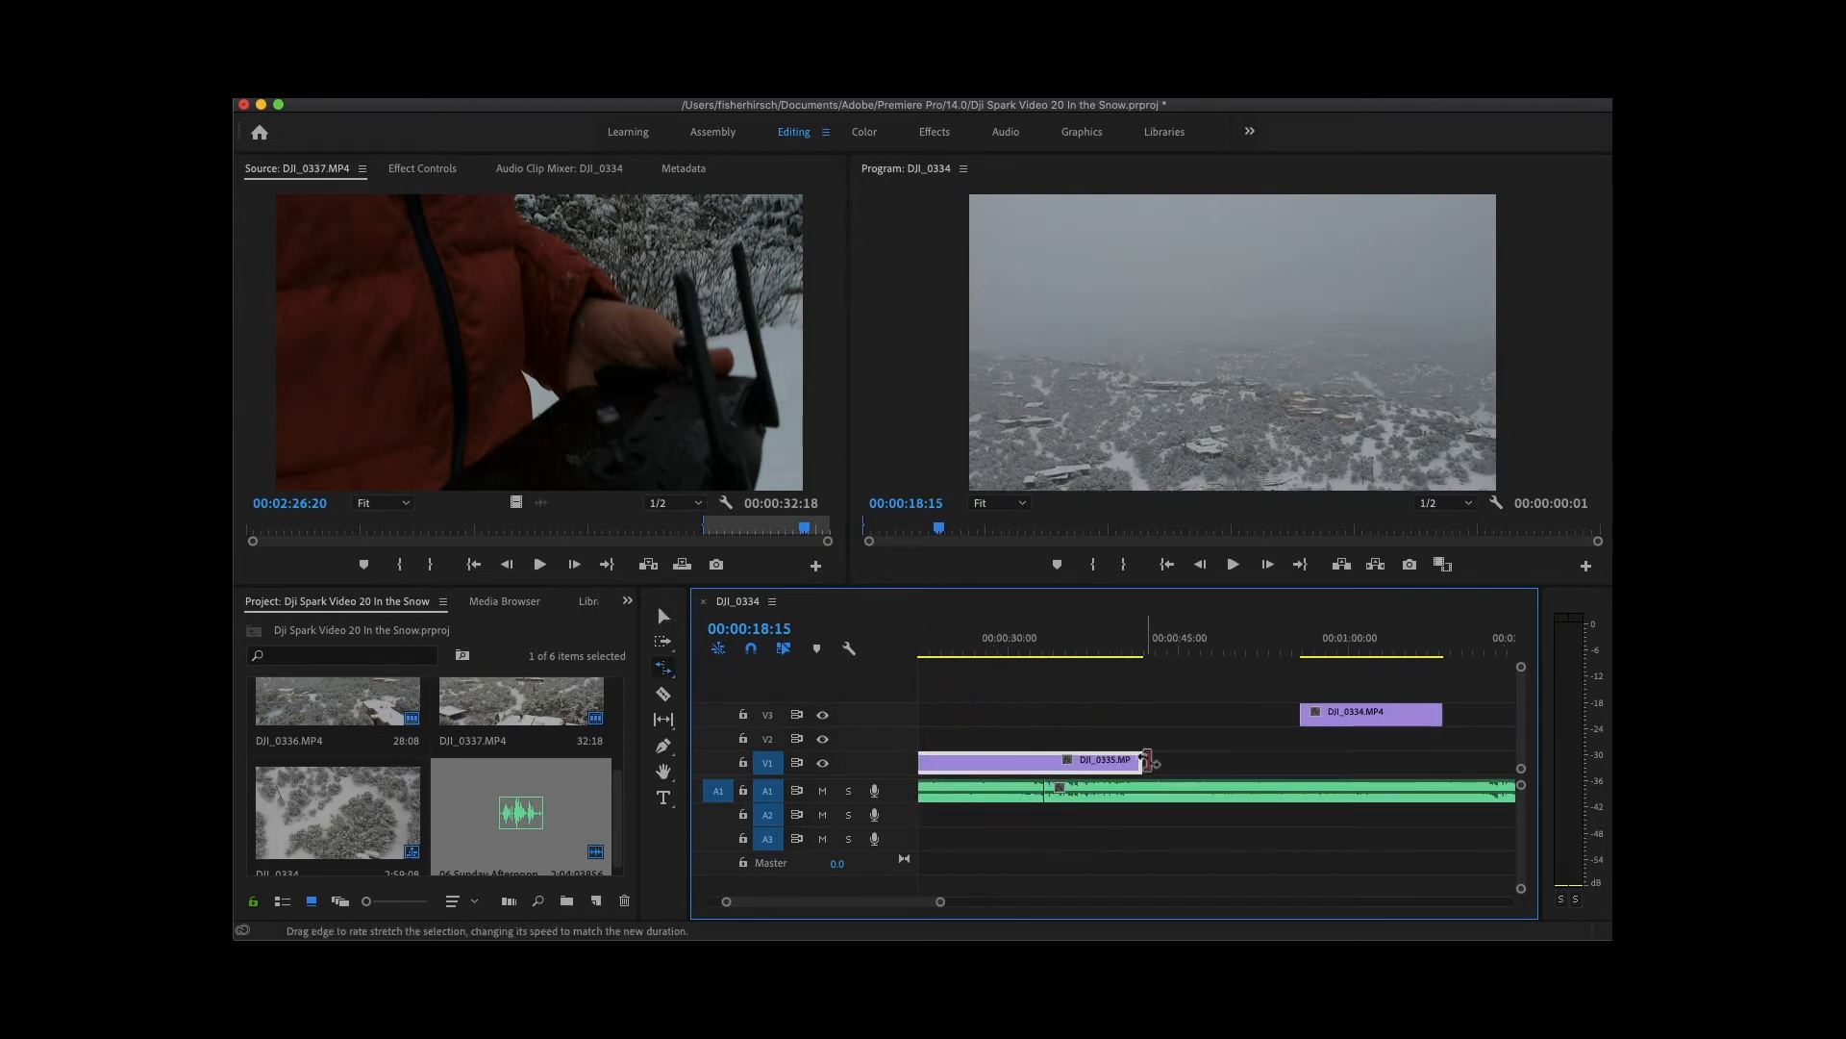
drag(1142, 759, 1044, 770)
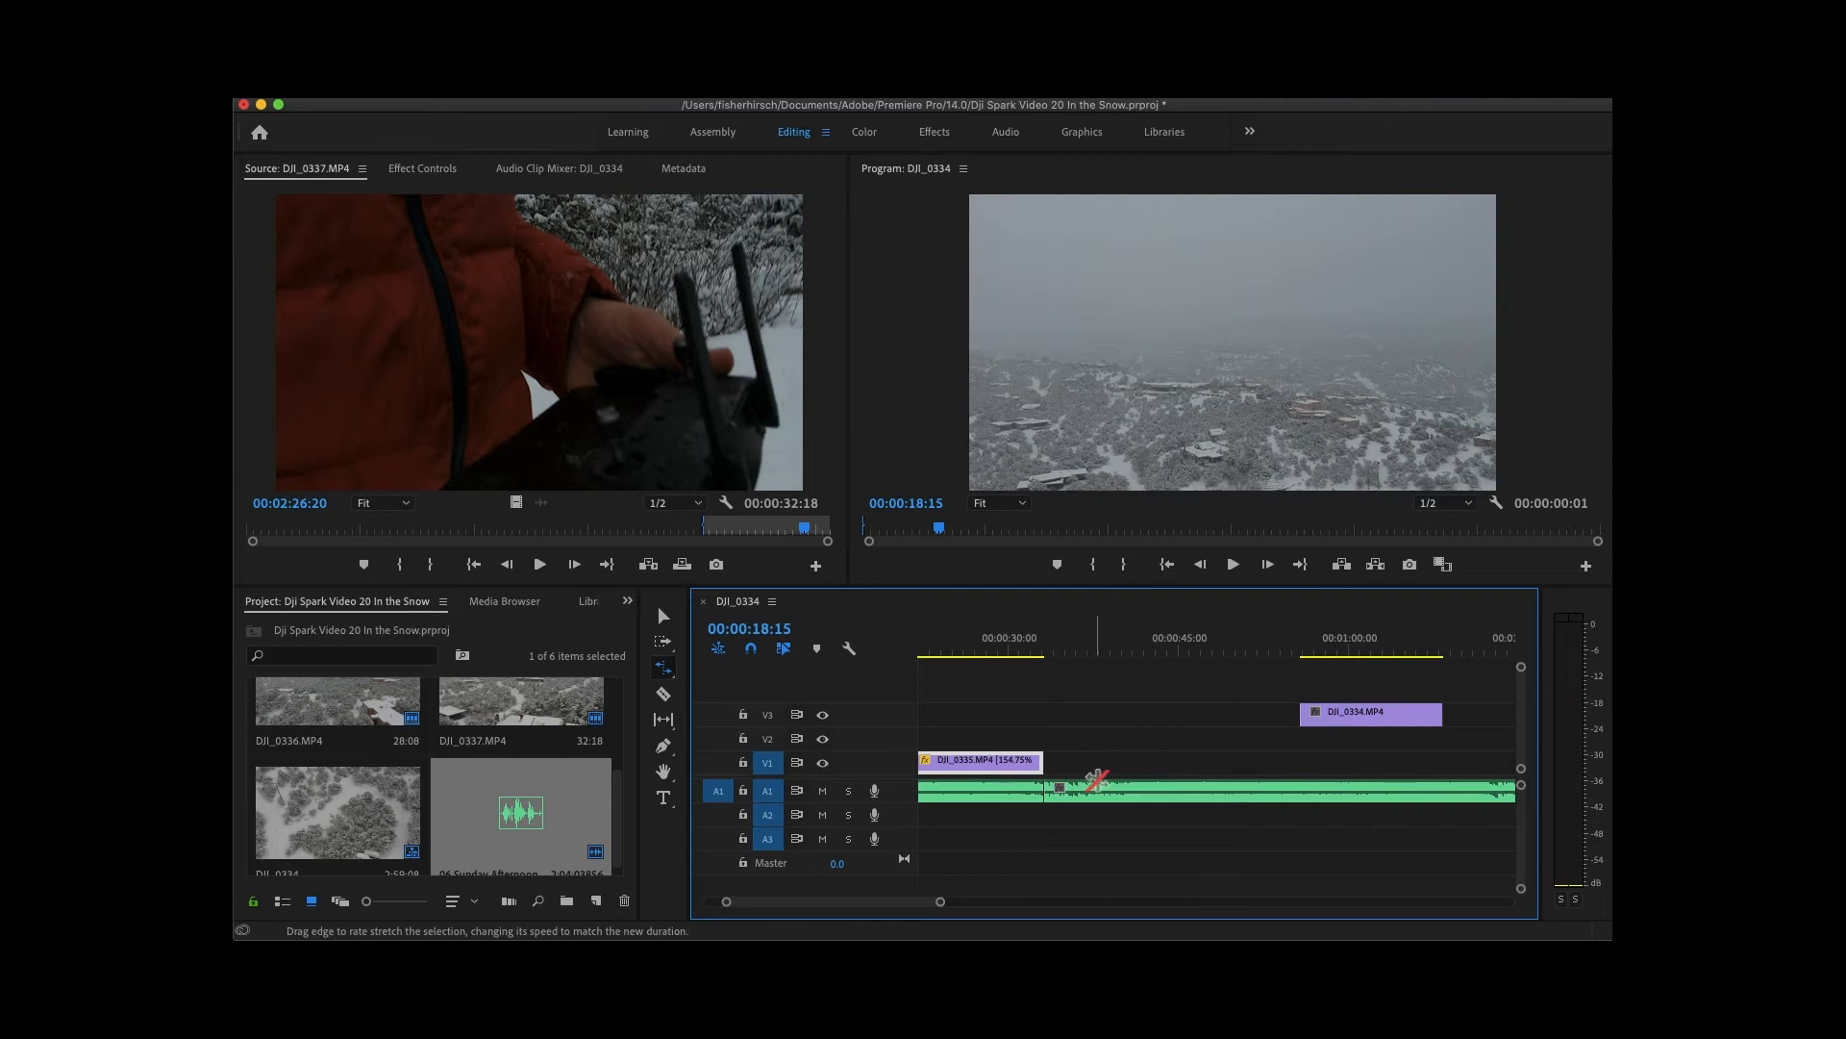
Return the playhead to 00:00:00:00 and play the sequence to preview the stretched clips with the music.
key(minus)
key(minus)
key(minus)
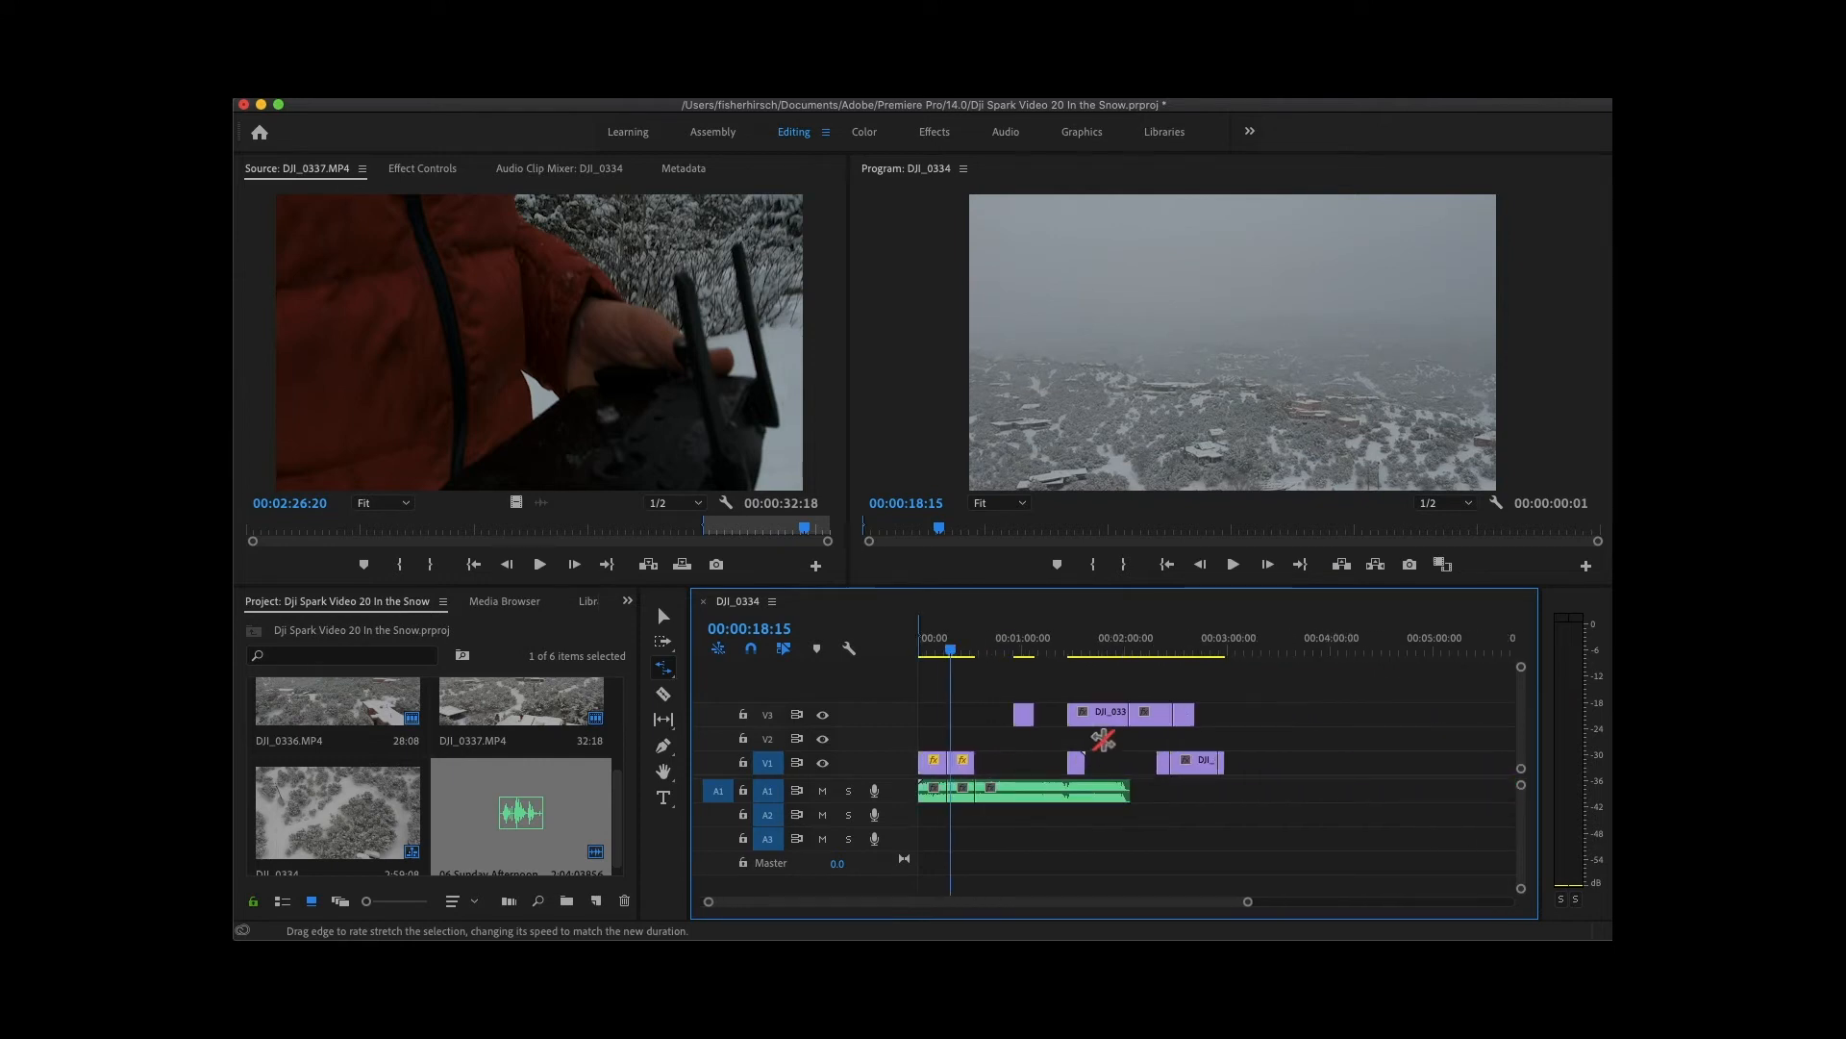
drag(950, 651, 882, 650)
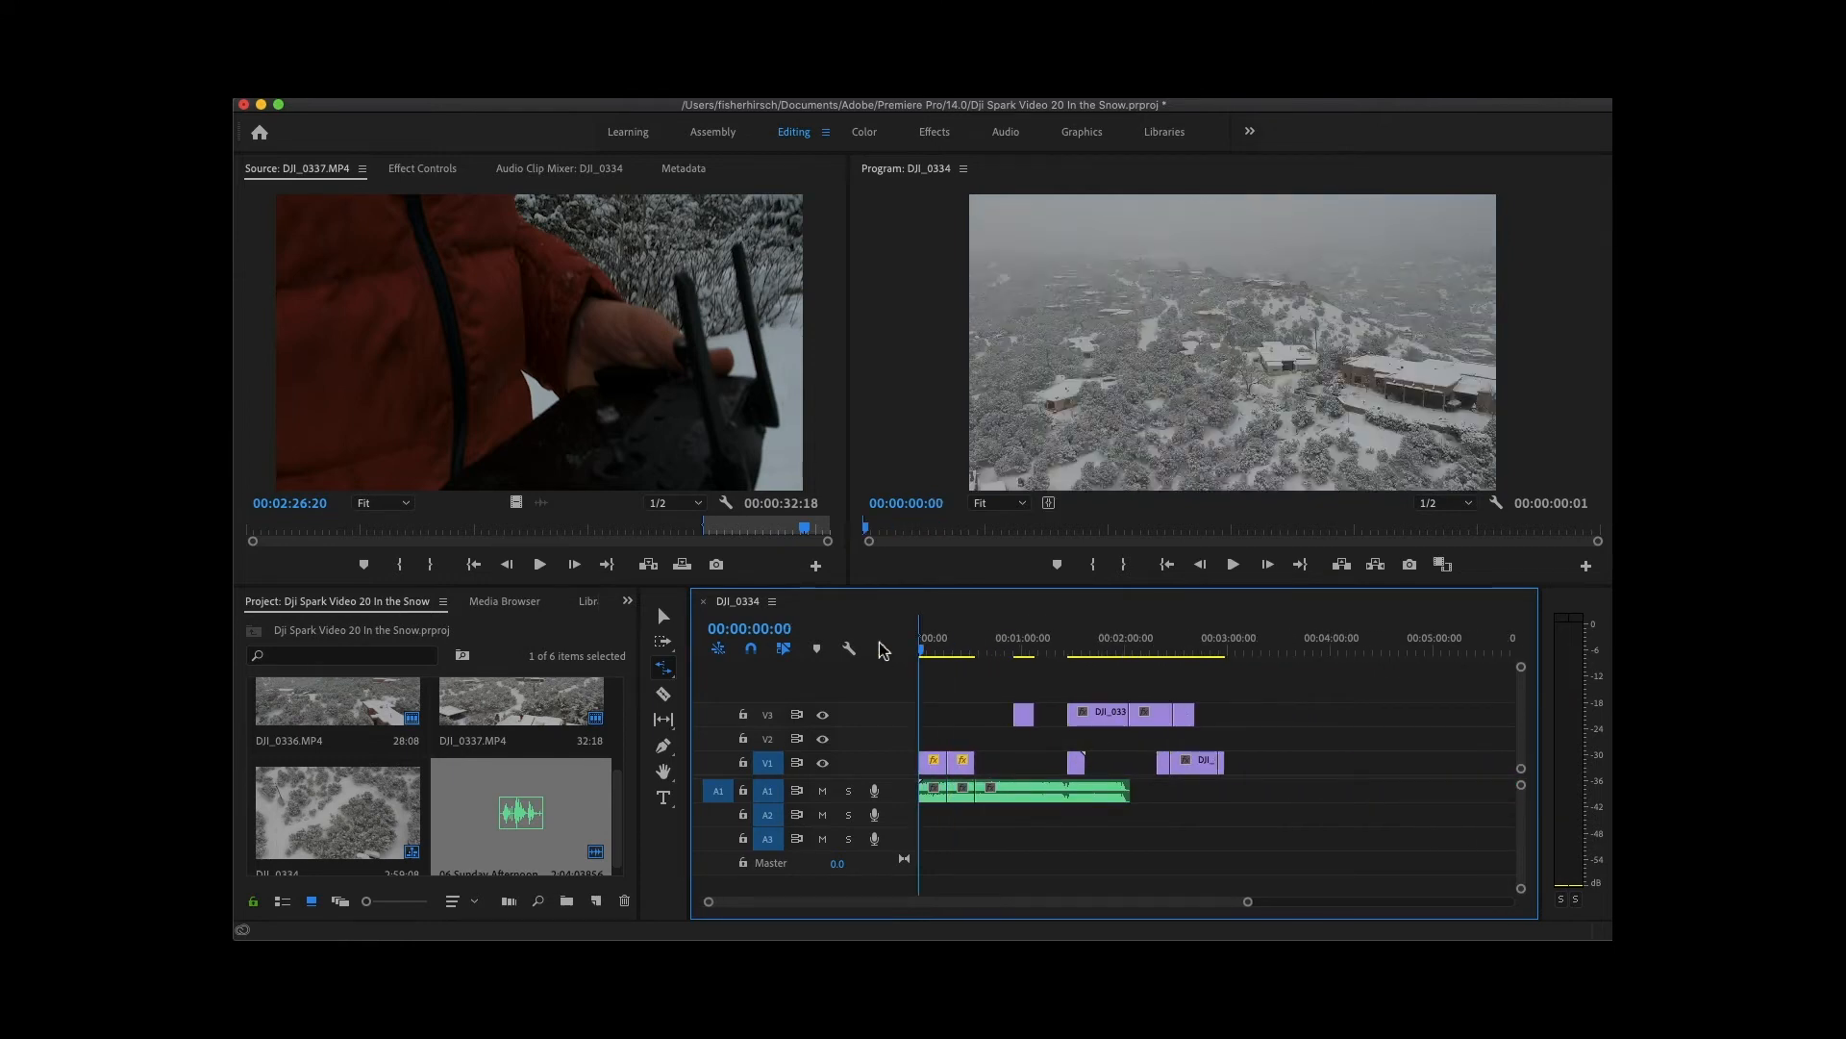
key(XF86AudioRaiseVolume)
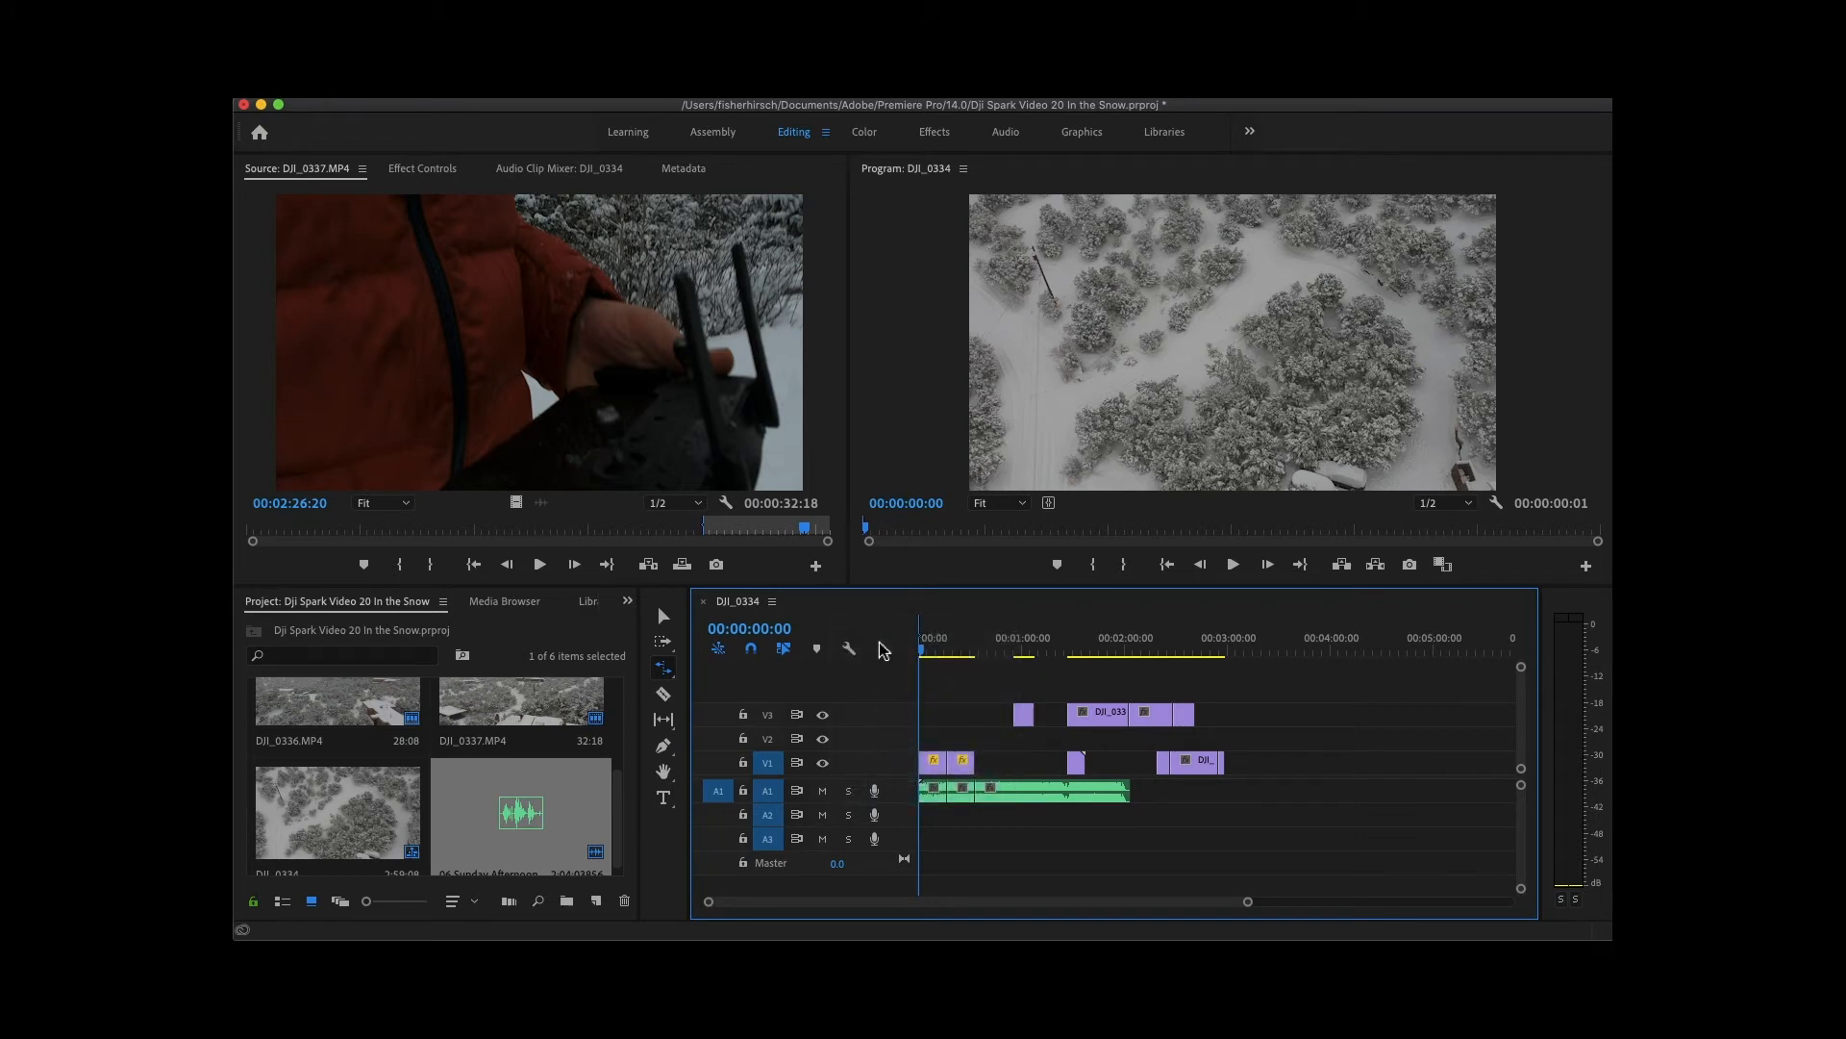
key(space)
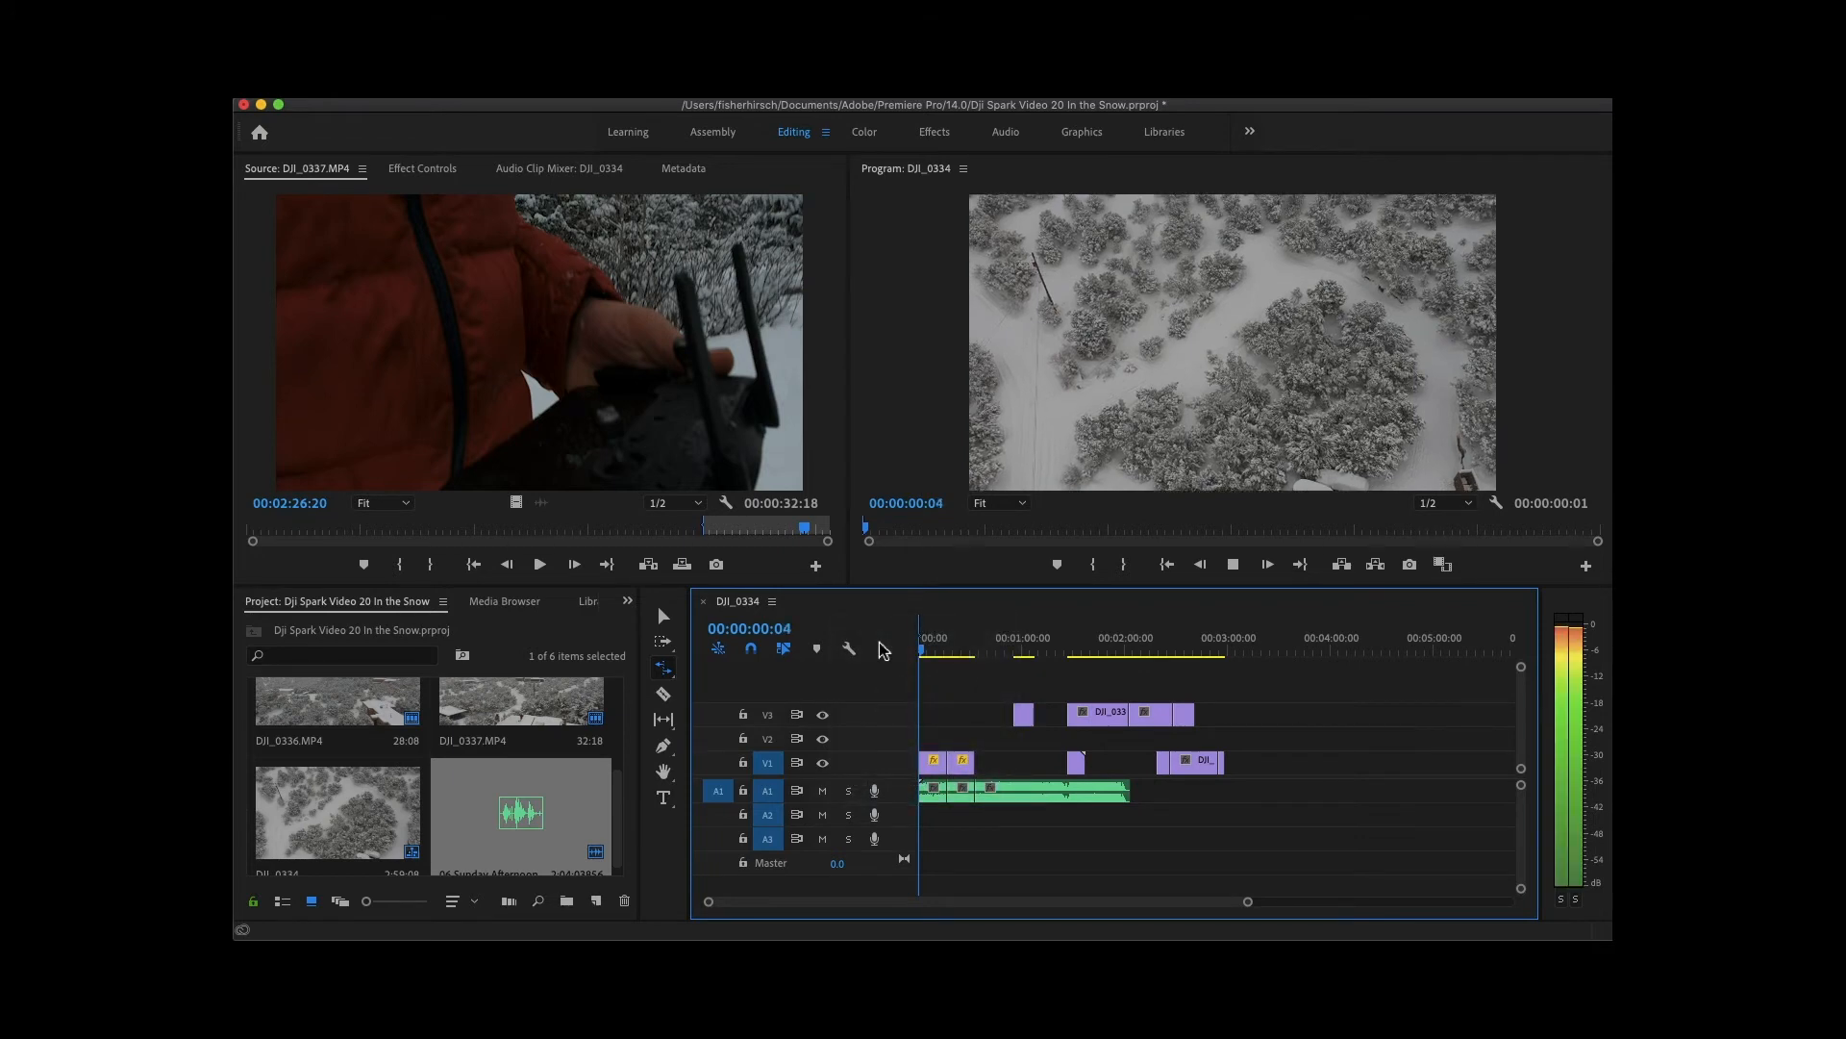
Continue reviewing DJI_0335.MP4 against the music, stop at 00:00:20:12 and scrub onward along the sequence.
key(equal)
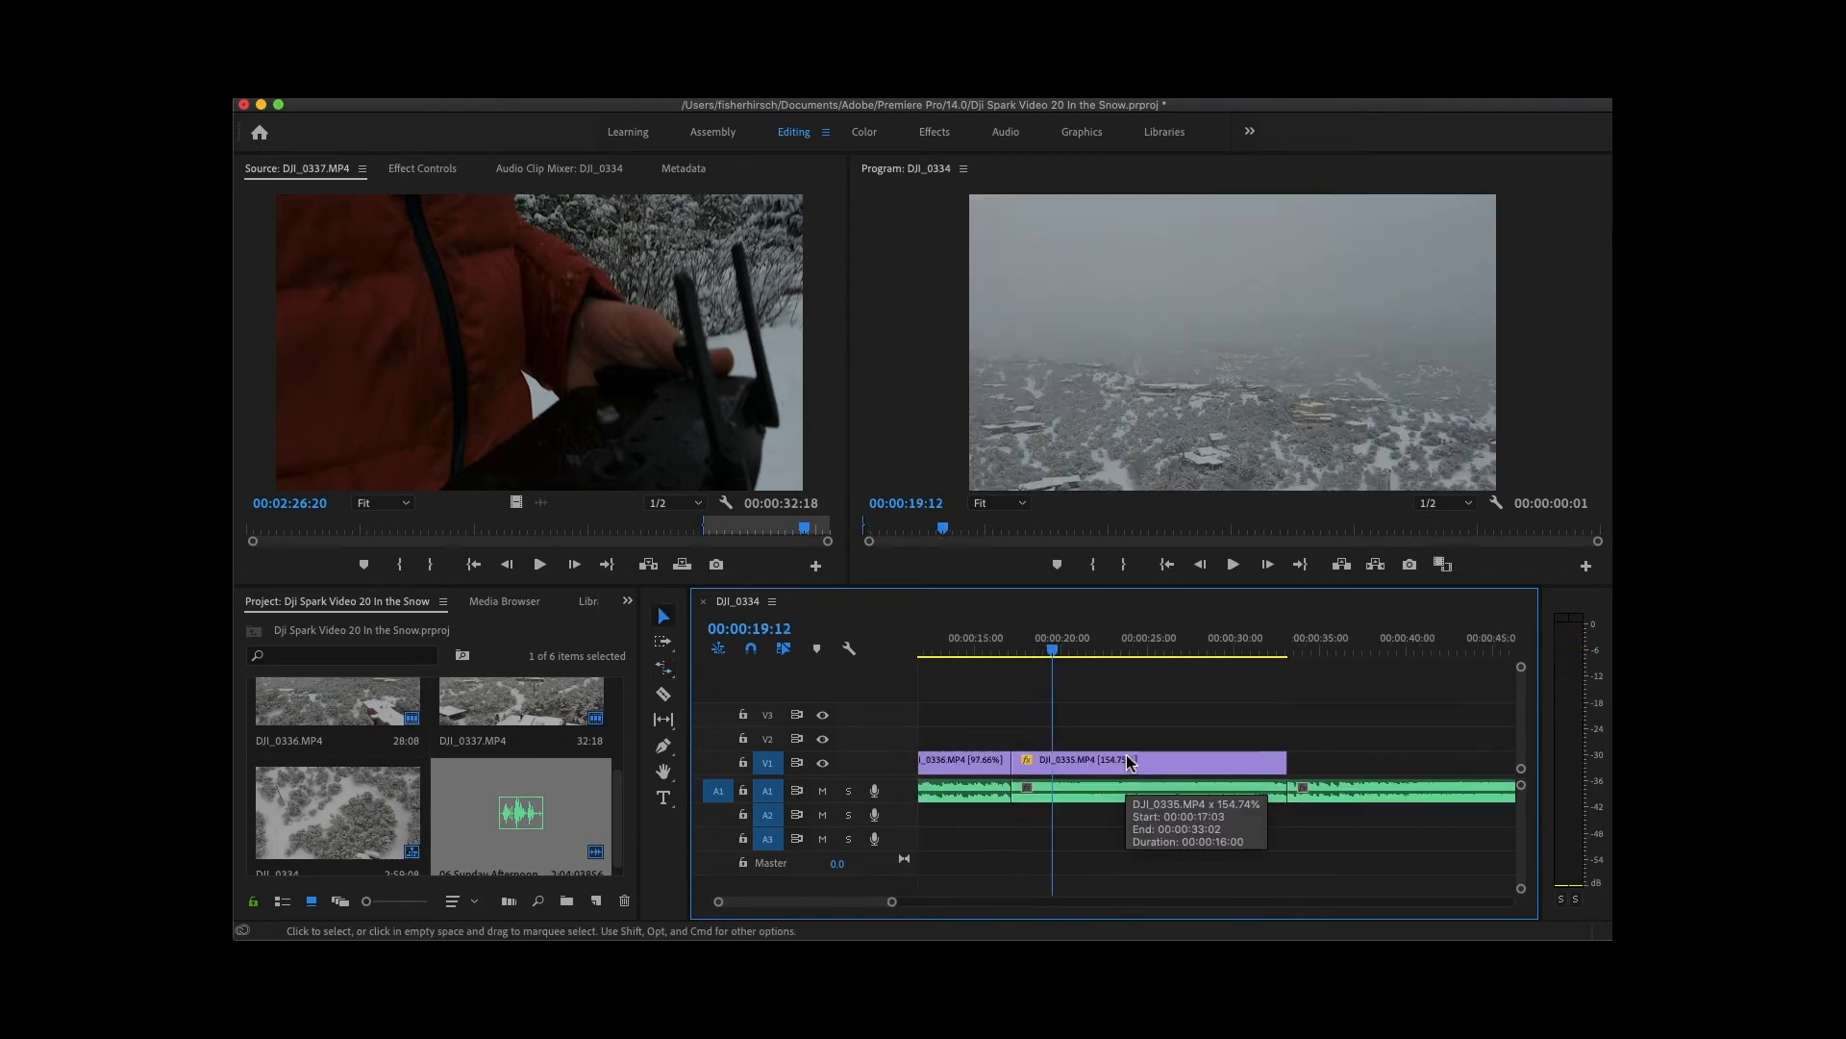
key(minus)
key(minus)
key(minus)
key(minus)
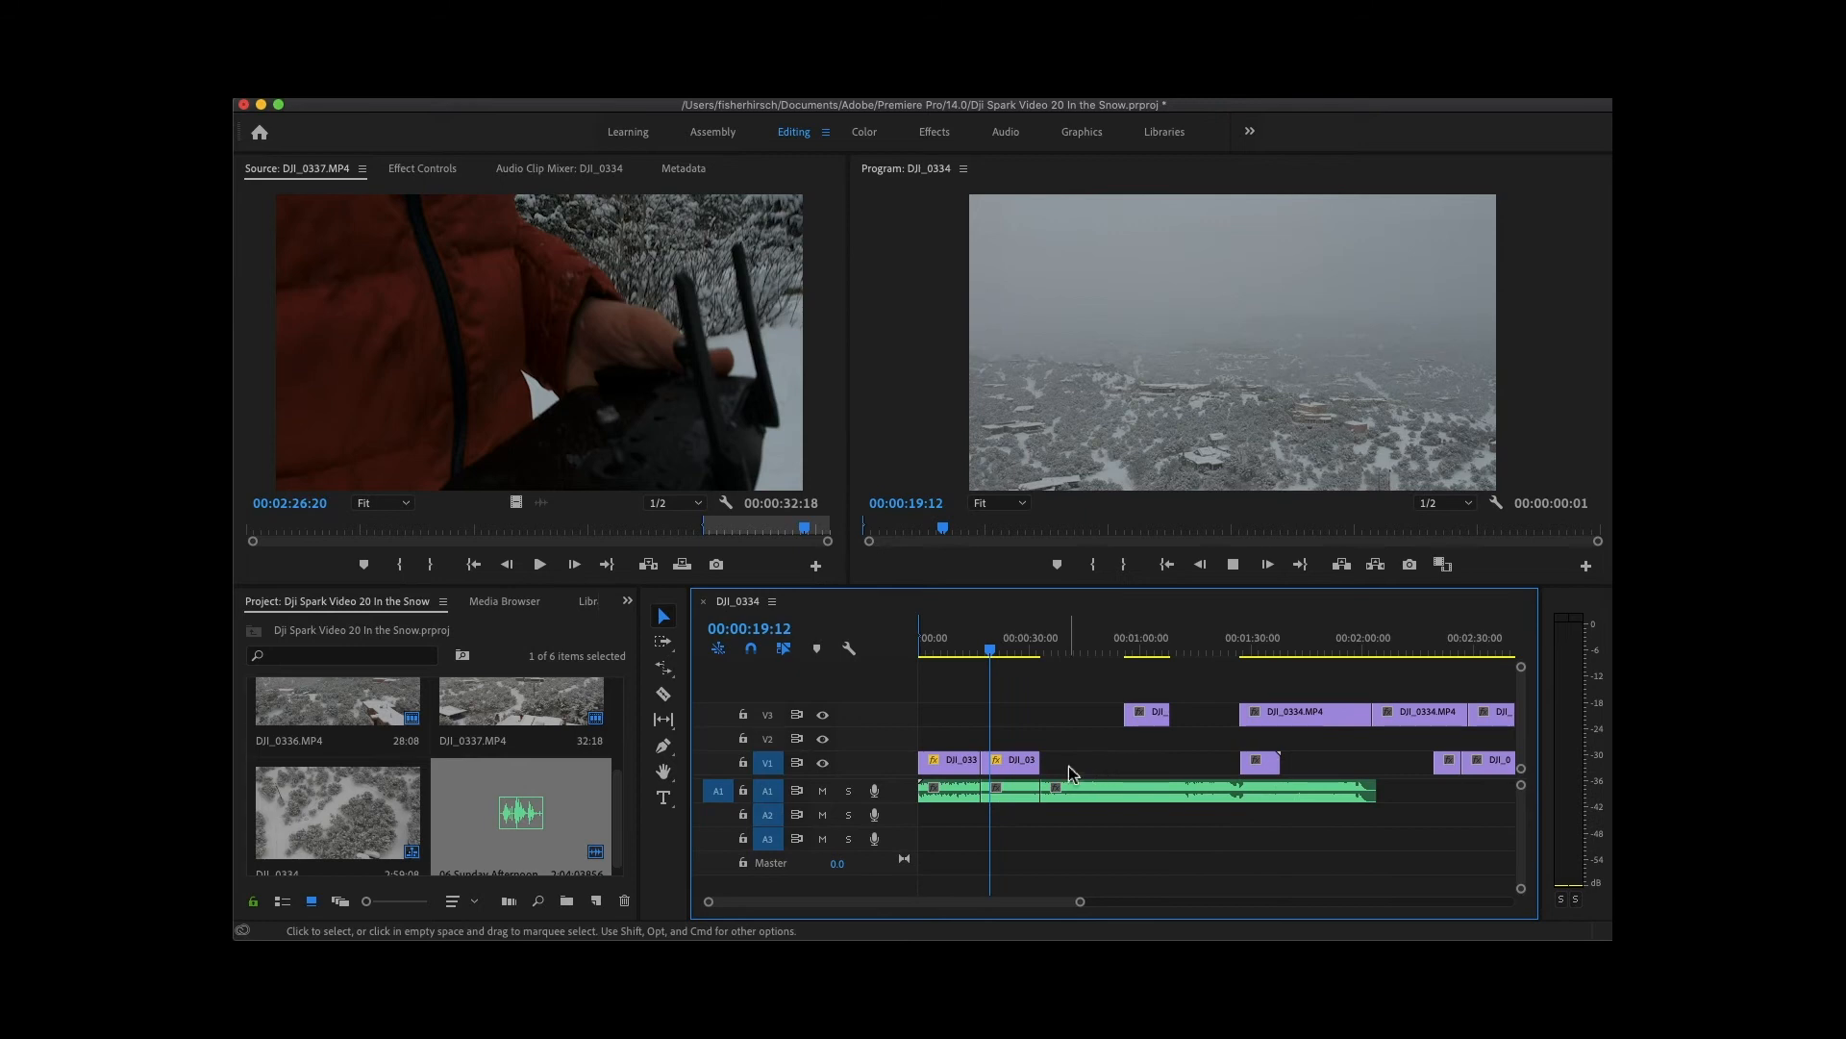
key(space)
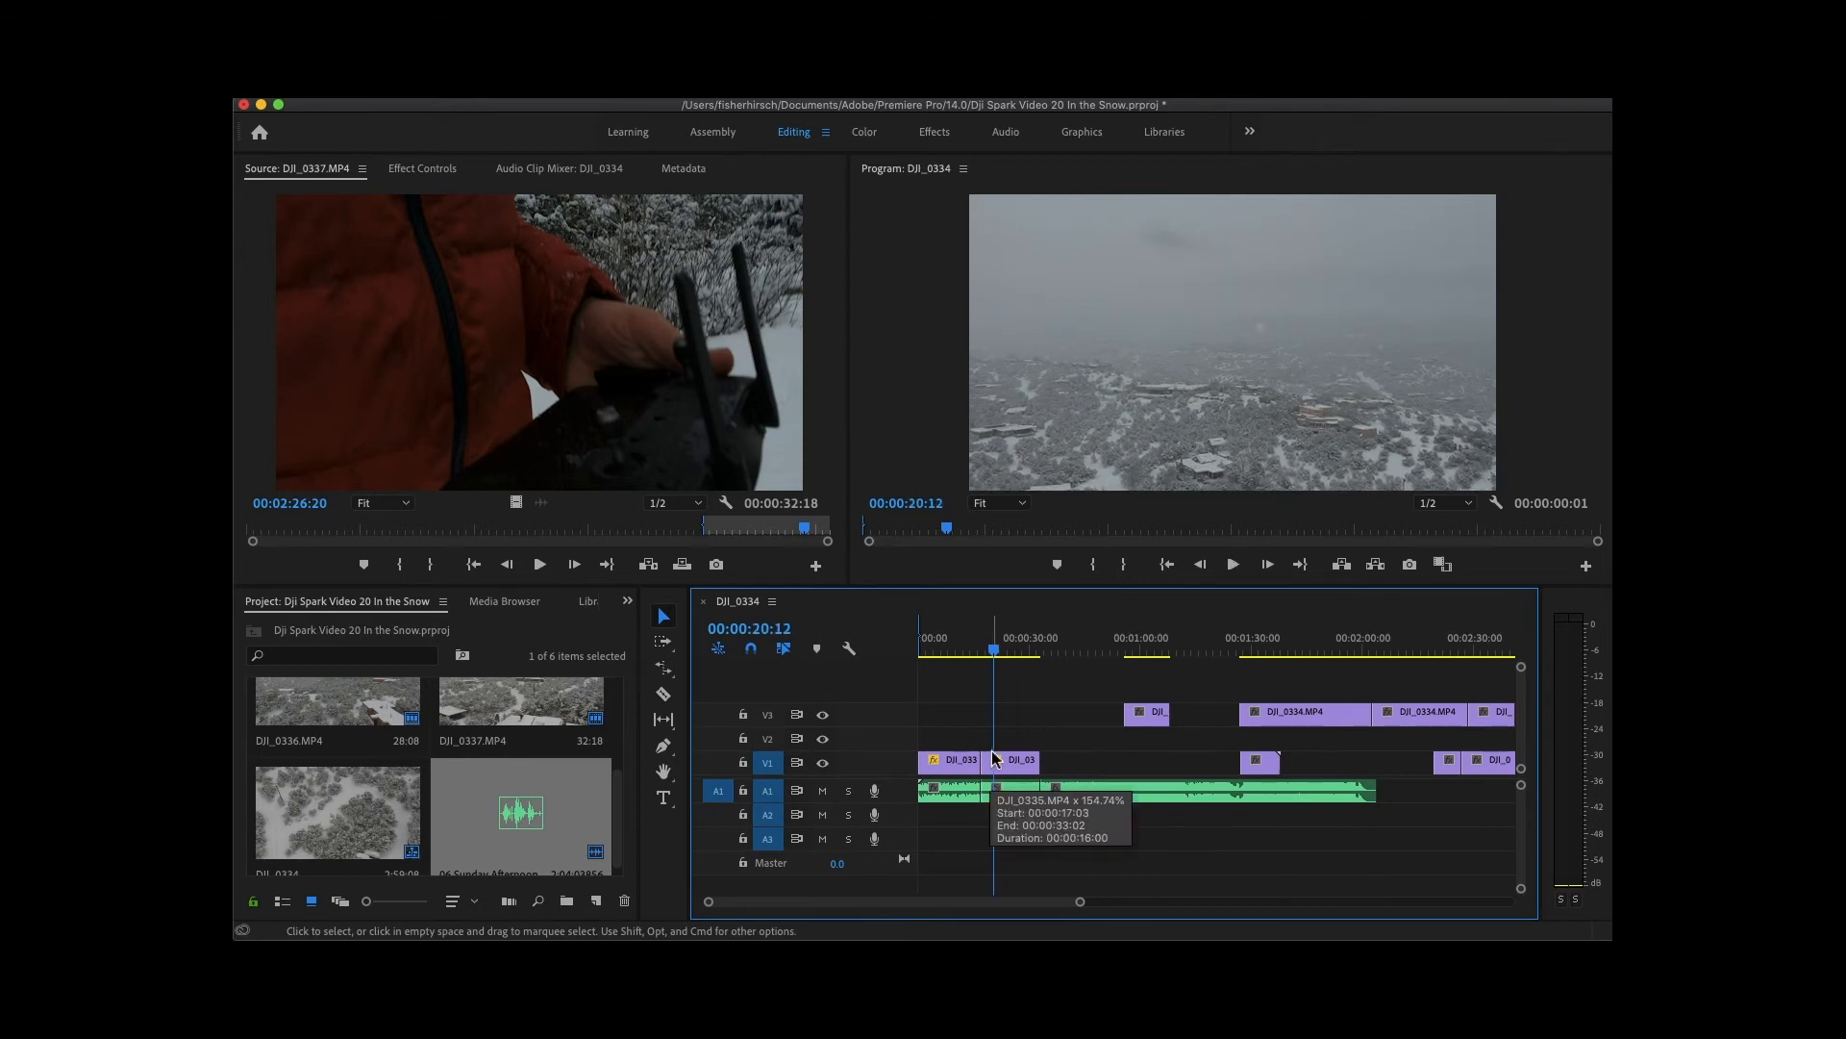
key(equal)
key(equal)
drag(999, 647, 1089, 639)
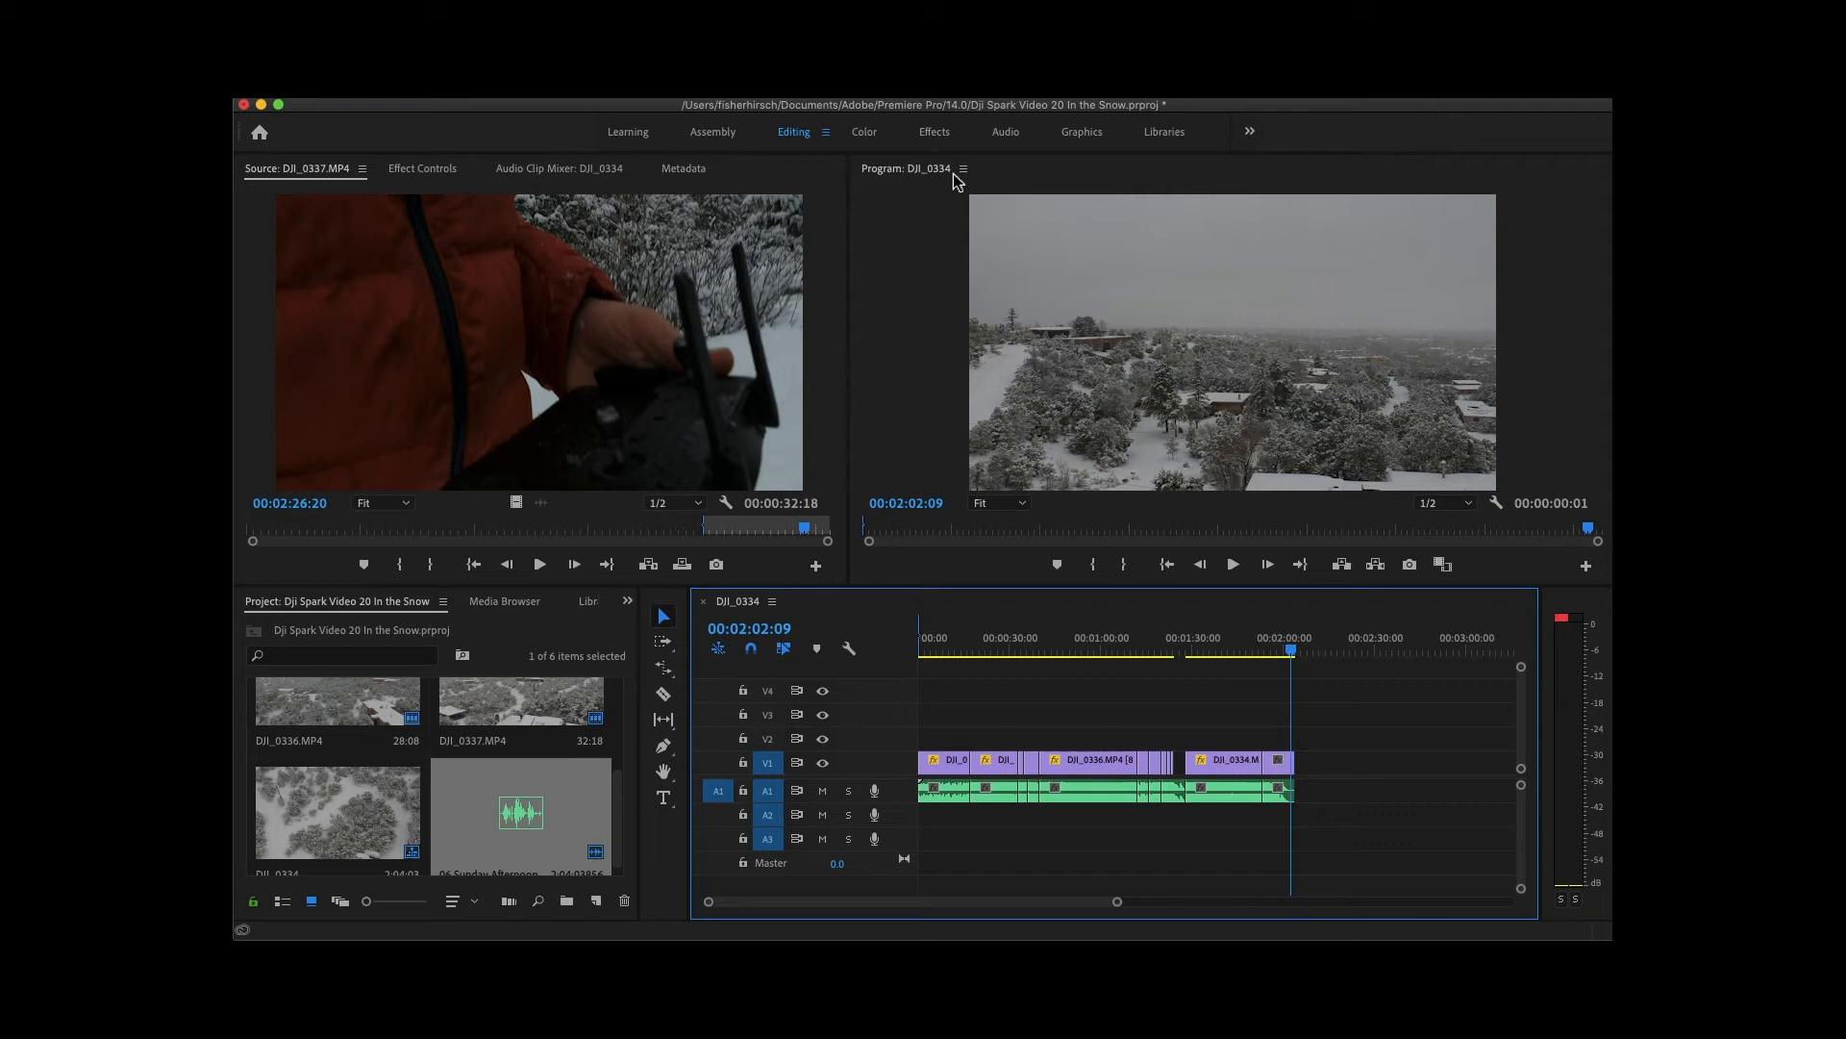
click(923, 132)
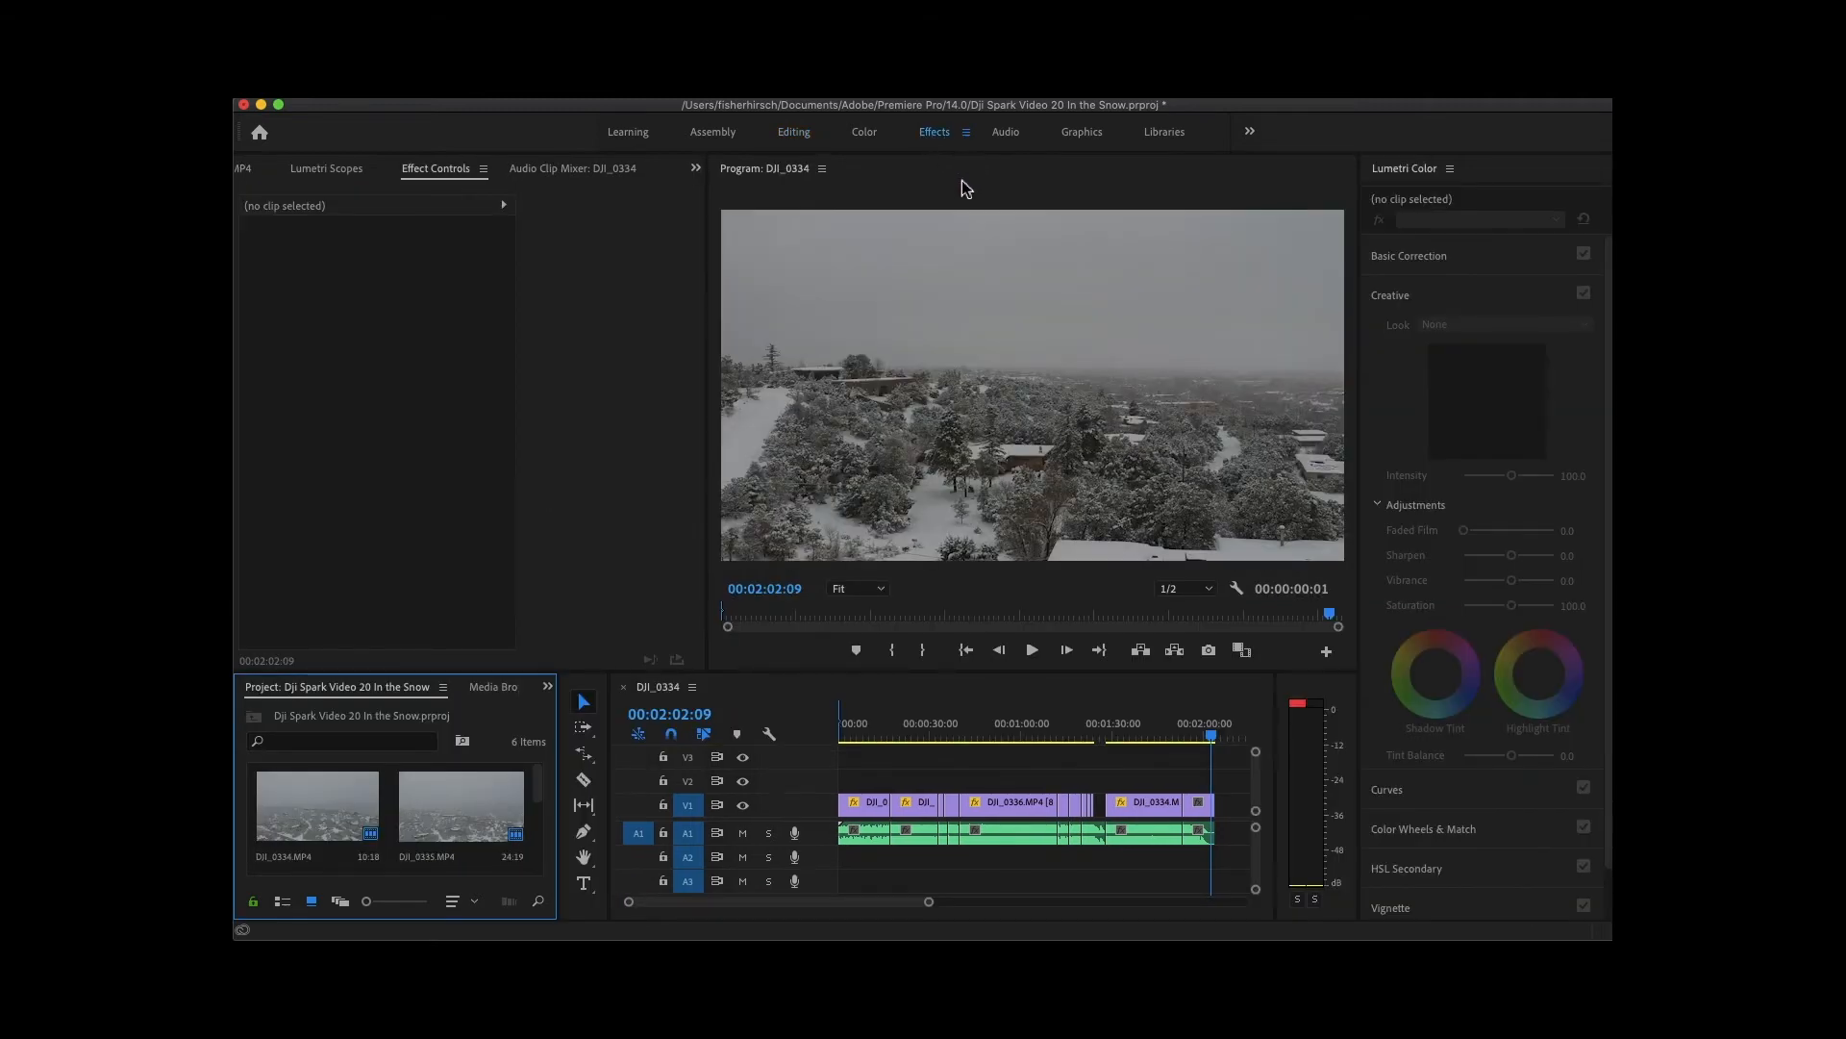
click(935, 135)
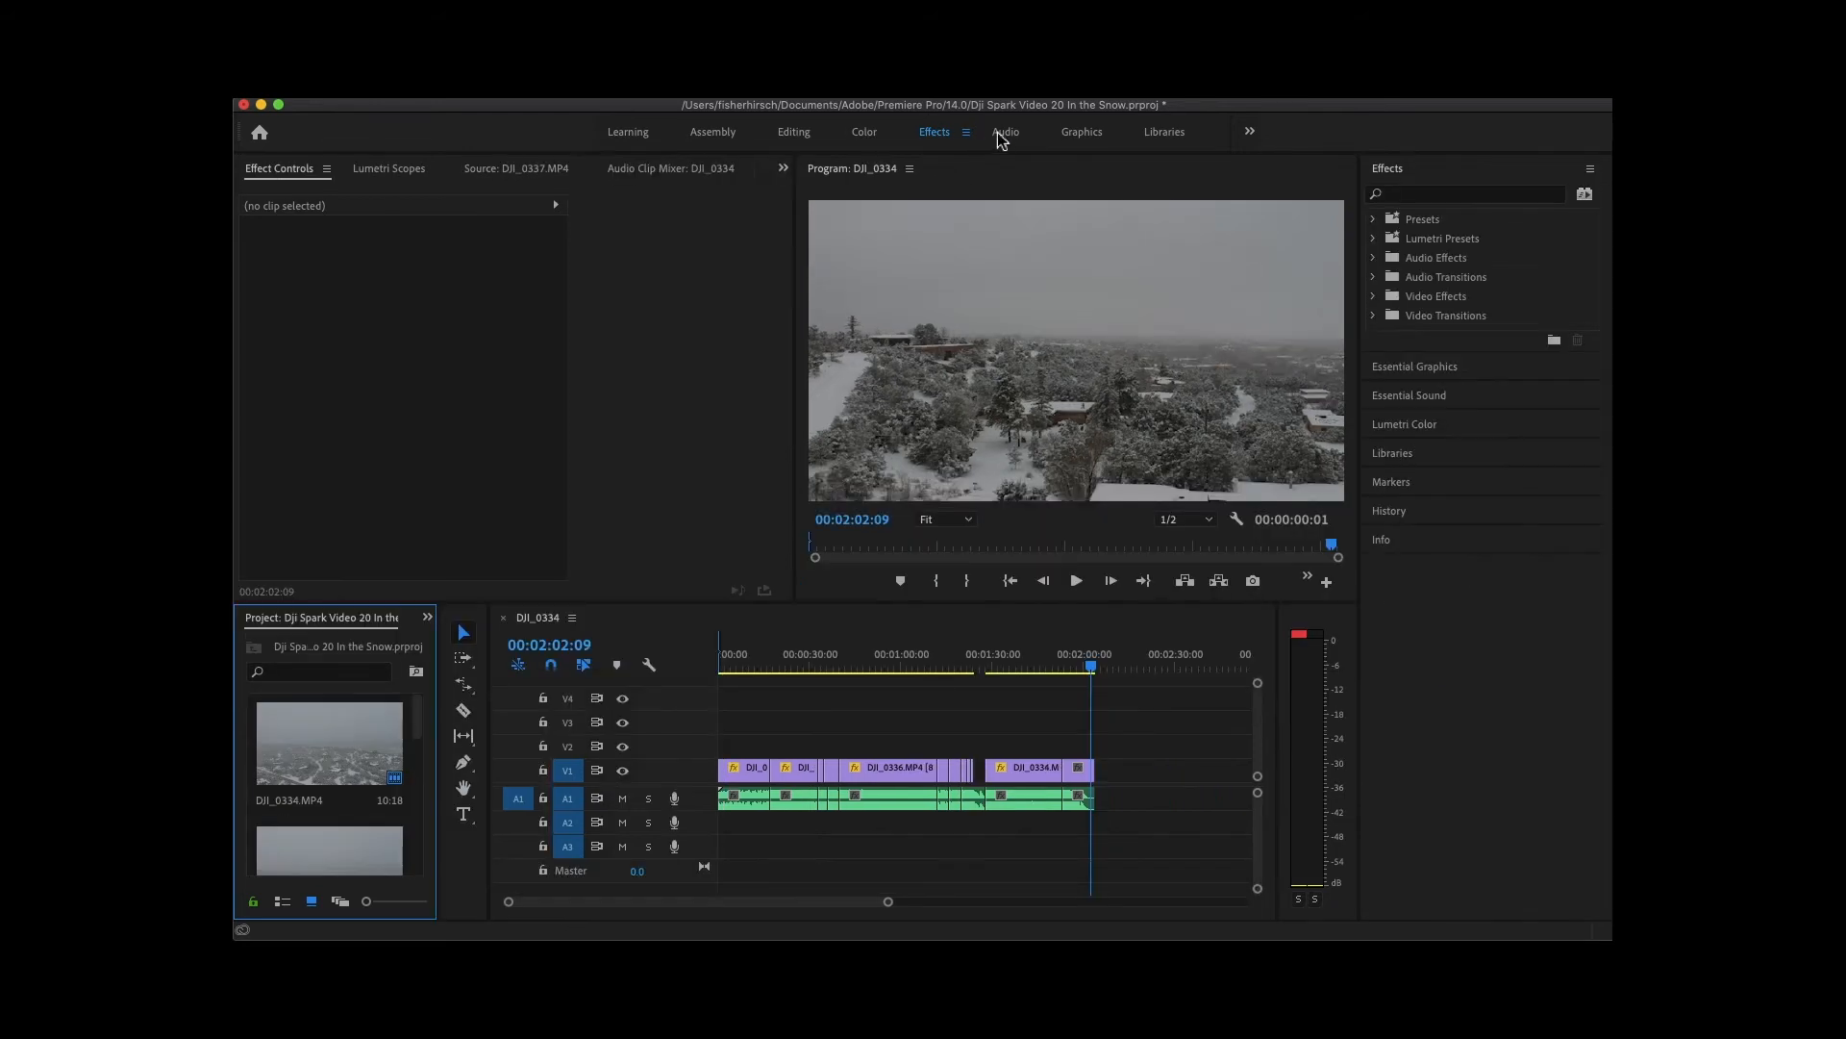
click(1435, 194)
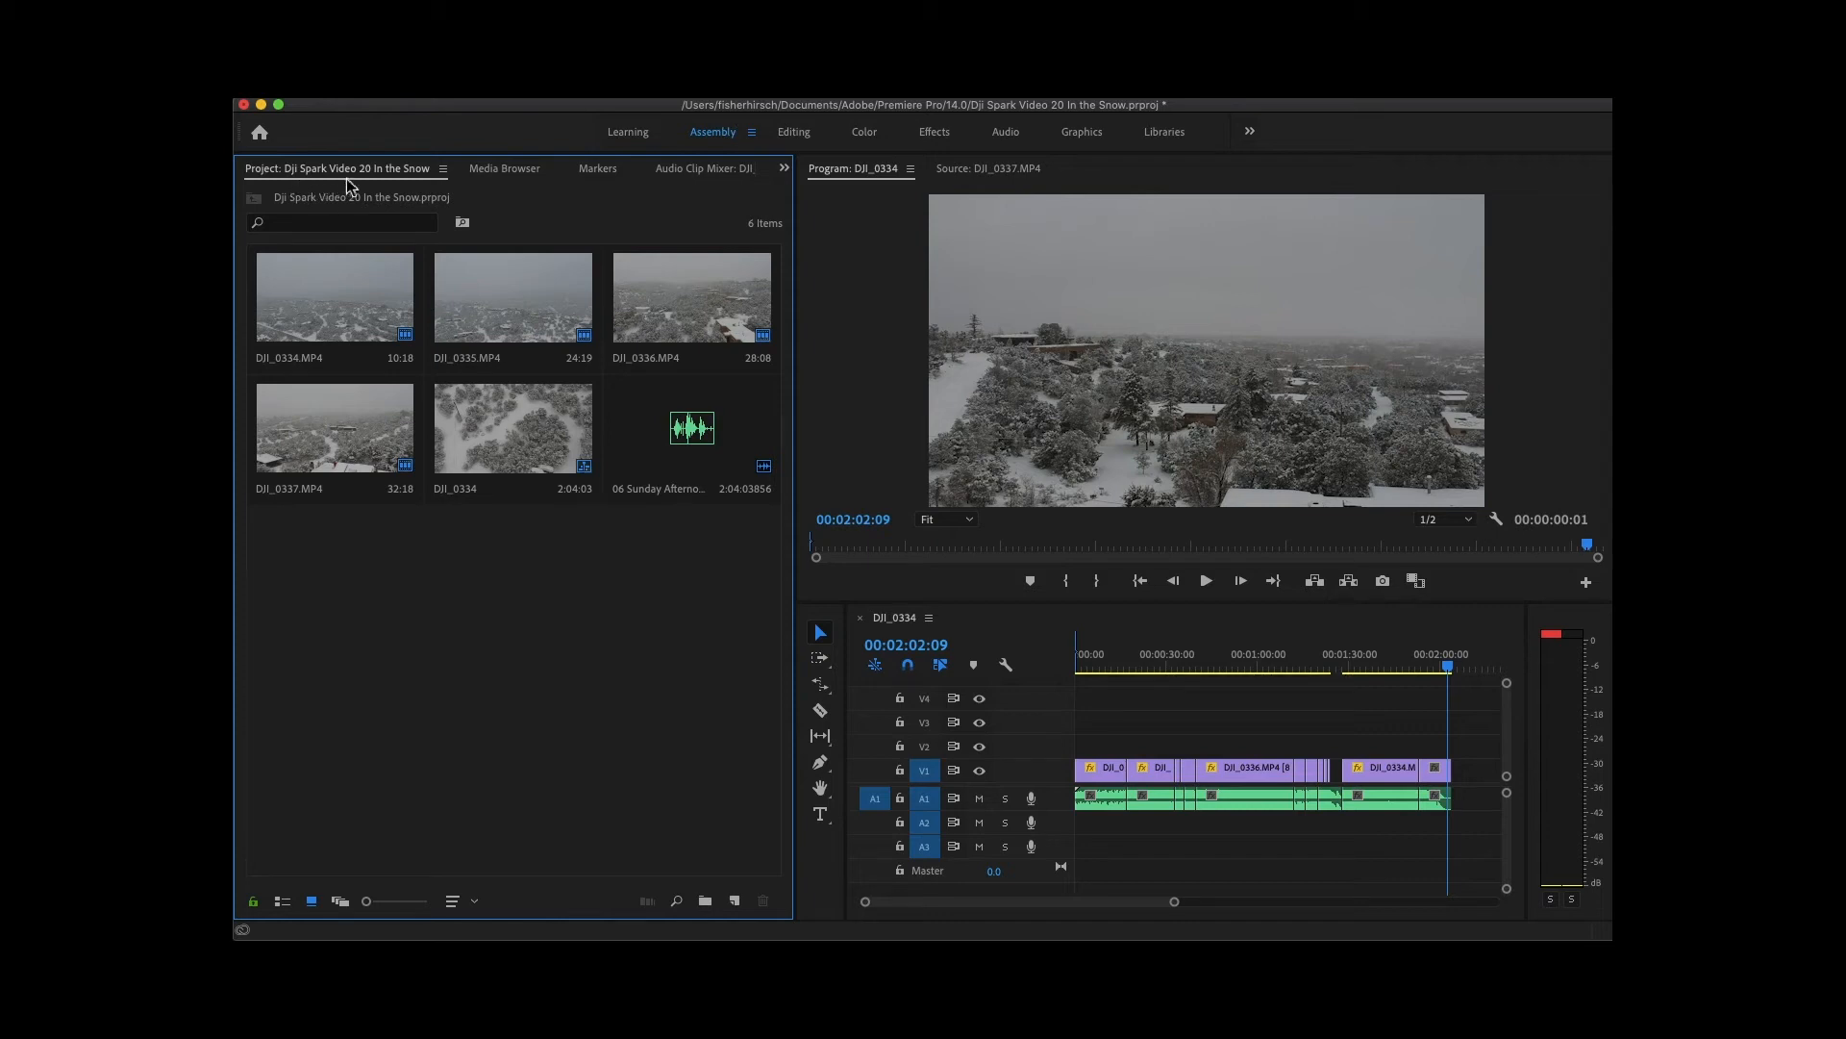
Create a 1920 x 1080 adjustment layer with a 25.00 fps timebase and square pixels in the project.
right_click(429, 574)
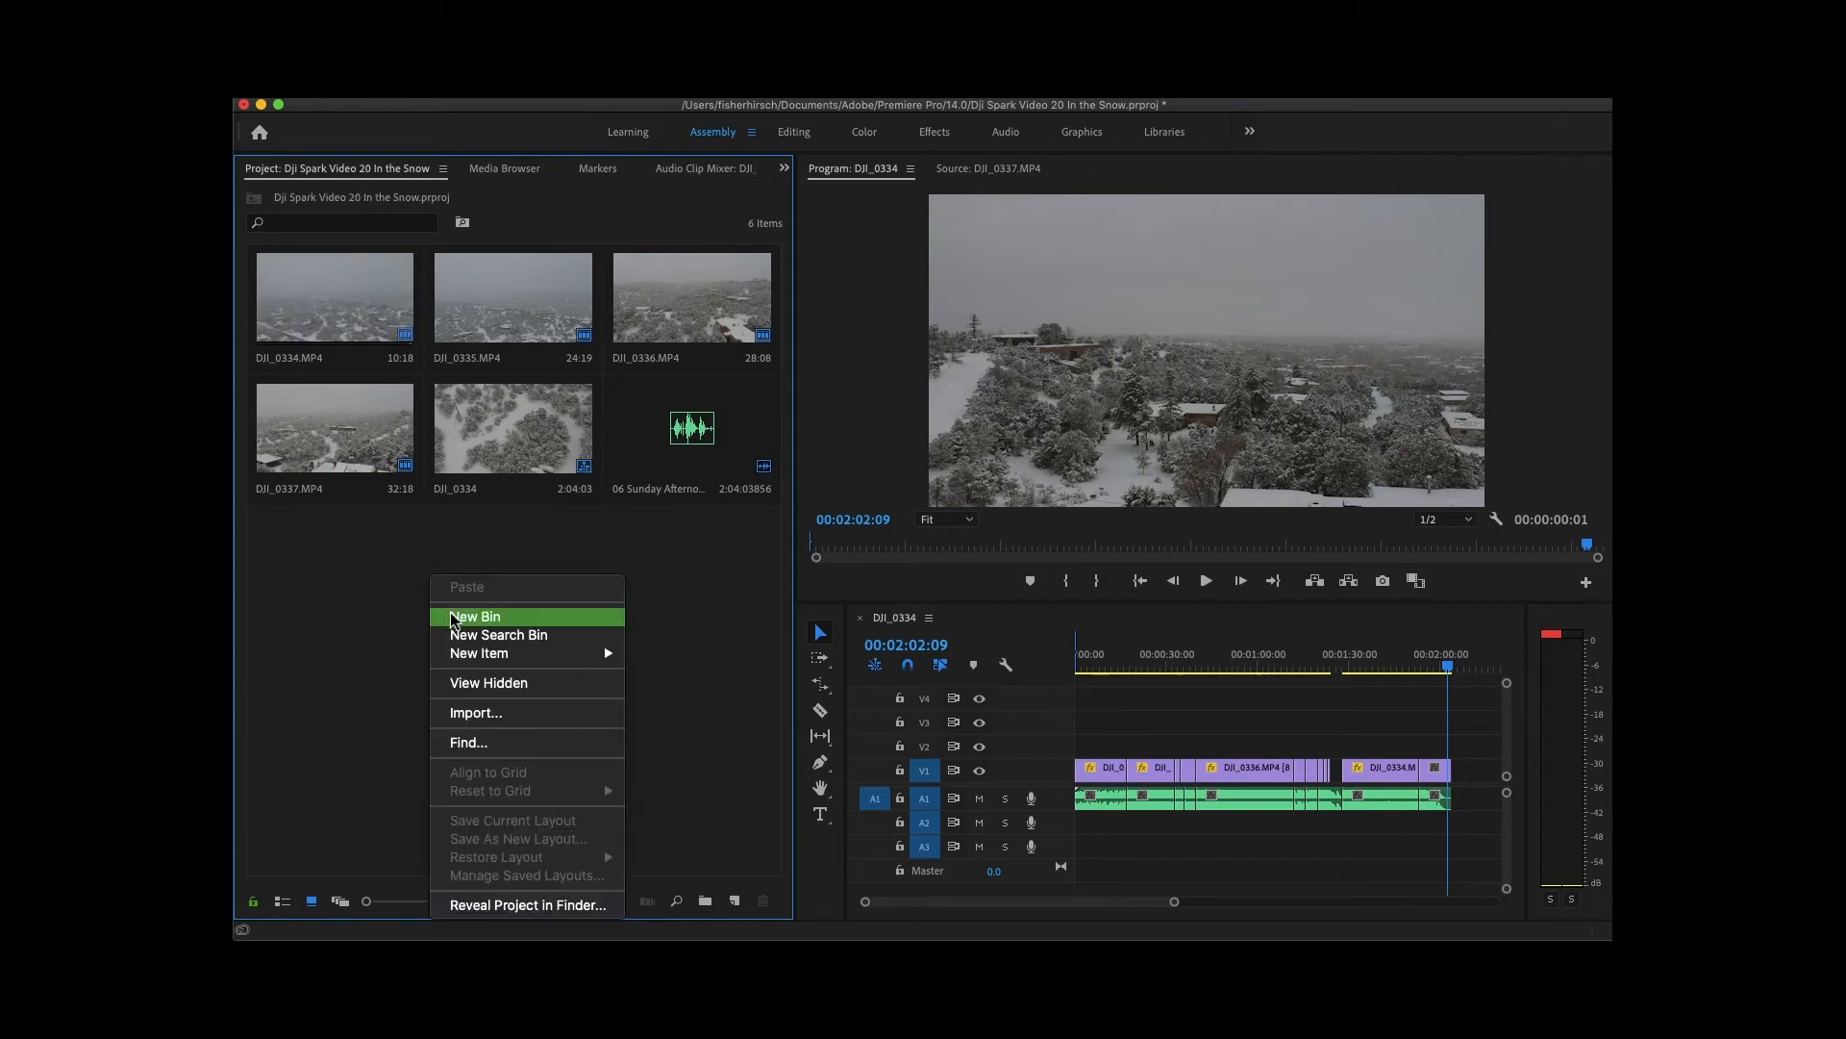
mouse_move(481, 658)
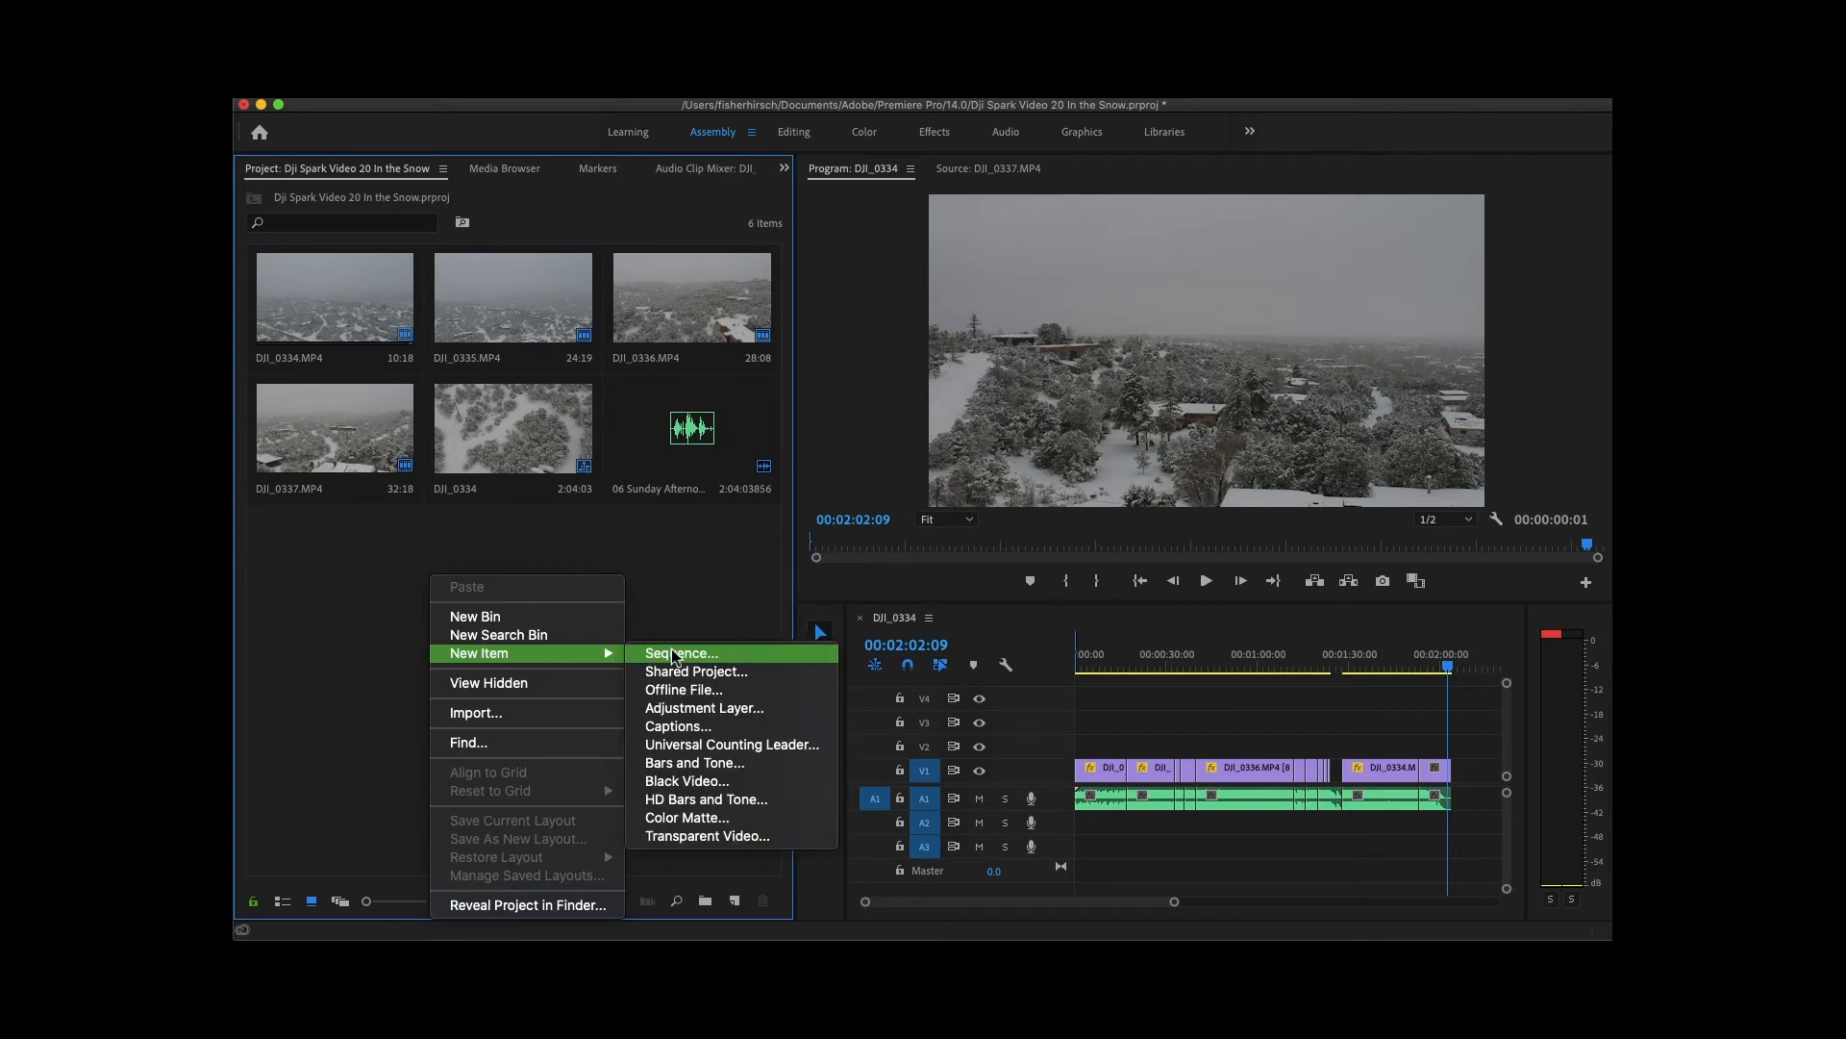
click(696, 708)
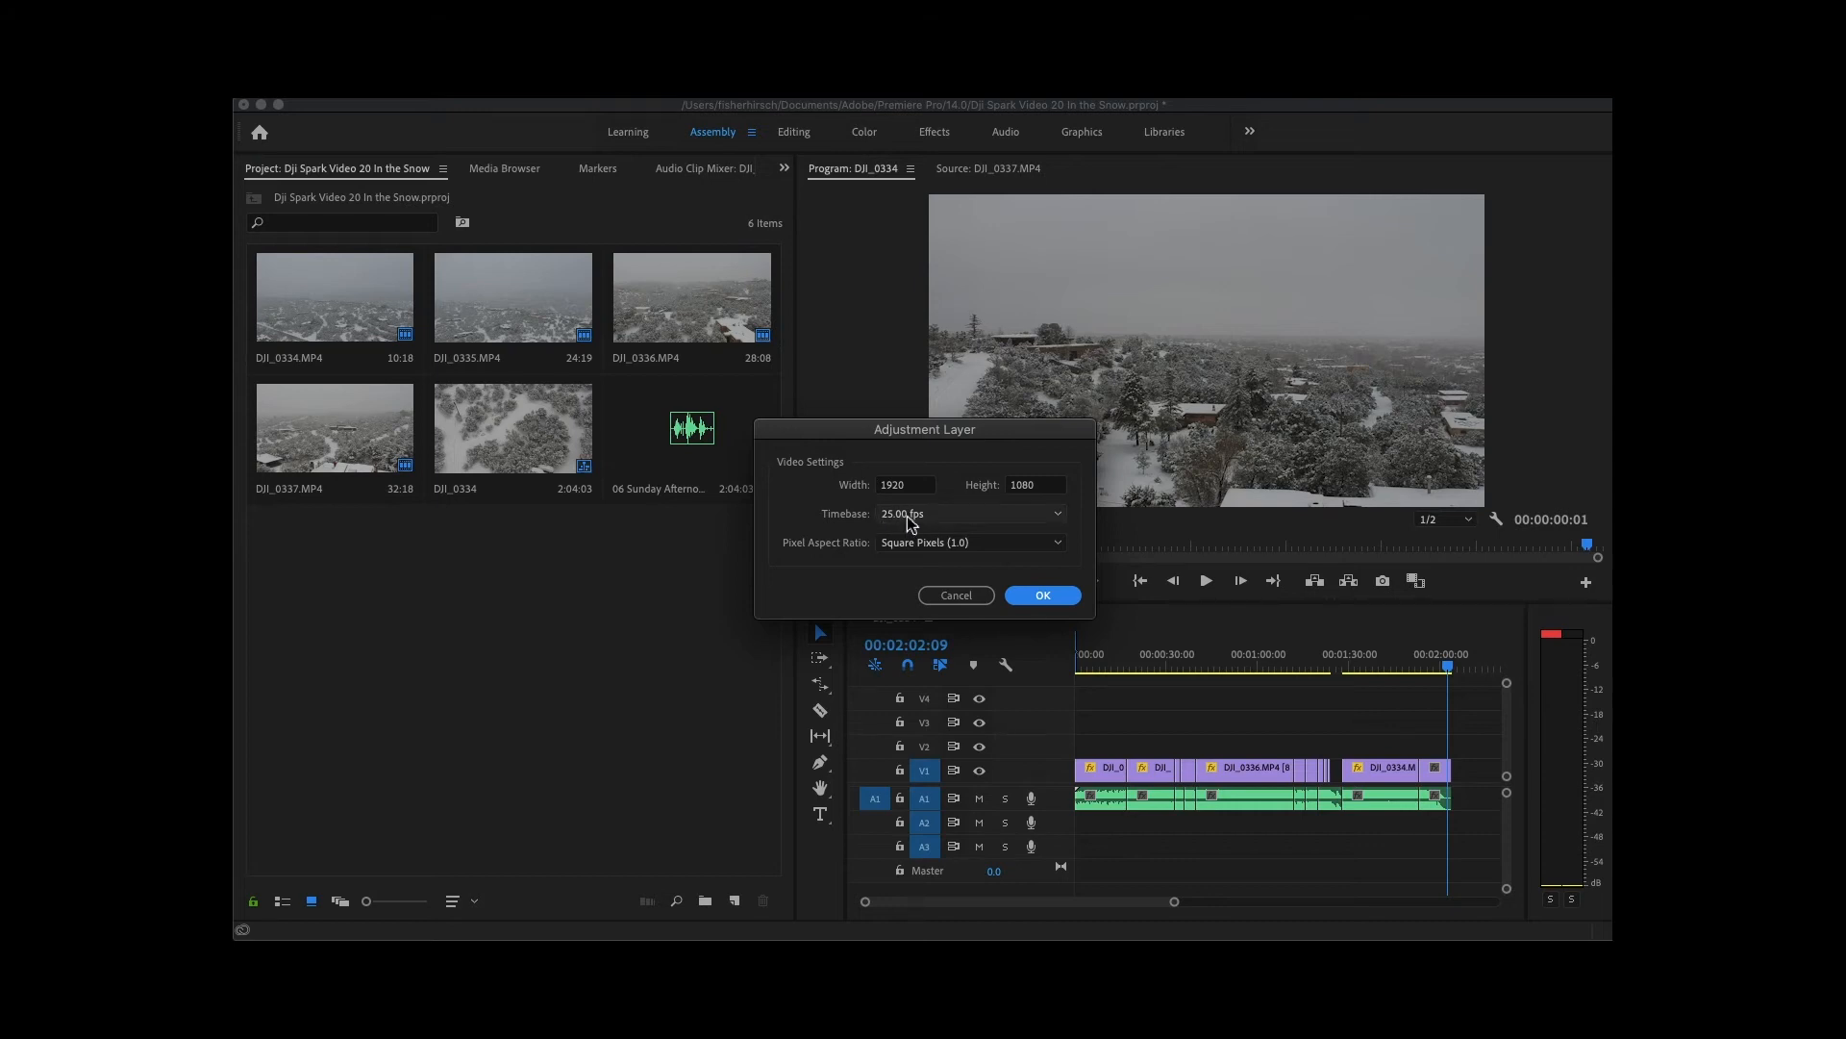
click(1043, 596)
Place the adjustment layer at the start of V2 and extend it to the end of the video clips.
drag(349, 576, 1082, 748)
click(1084, 748)
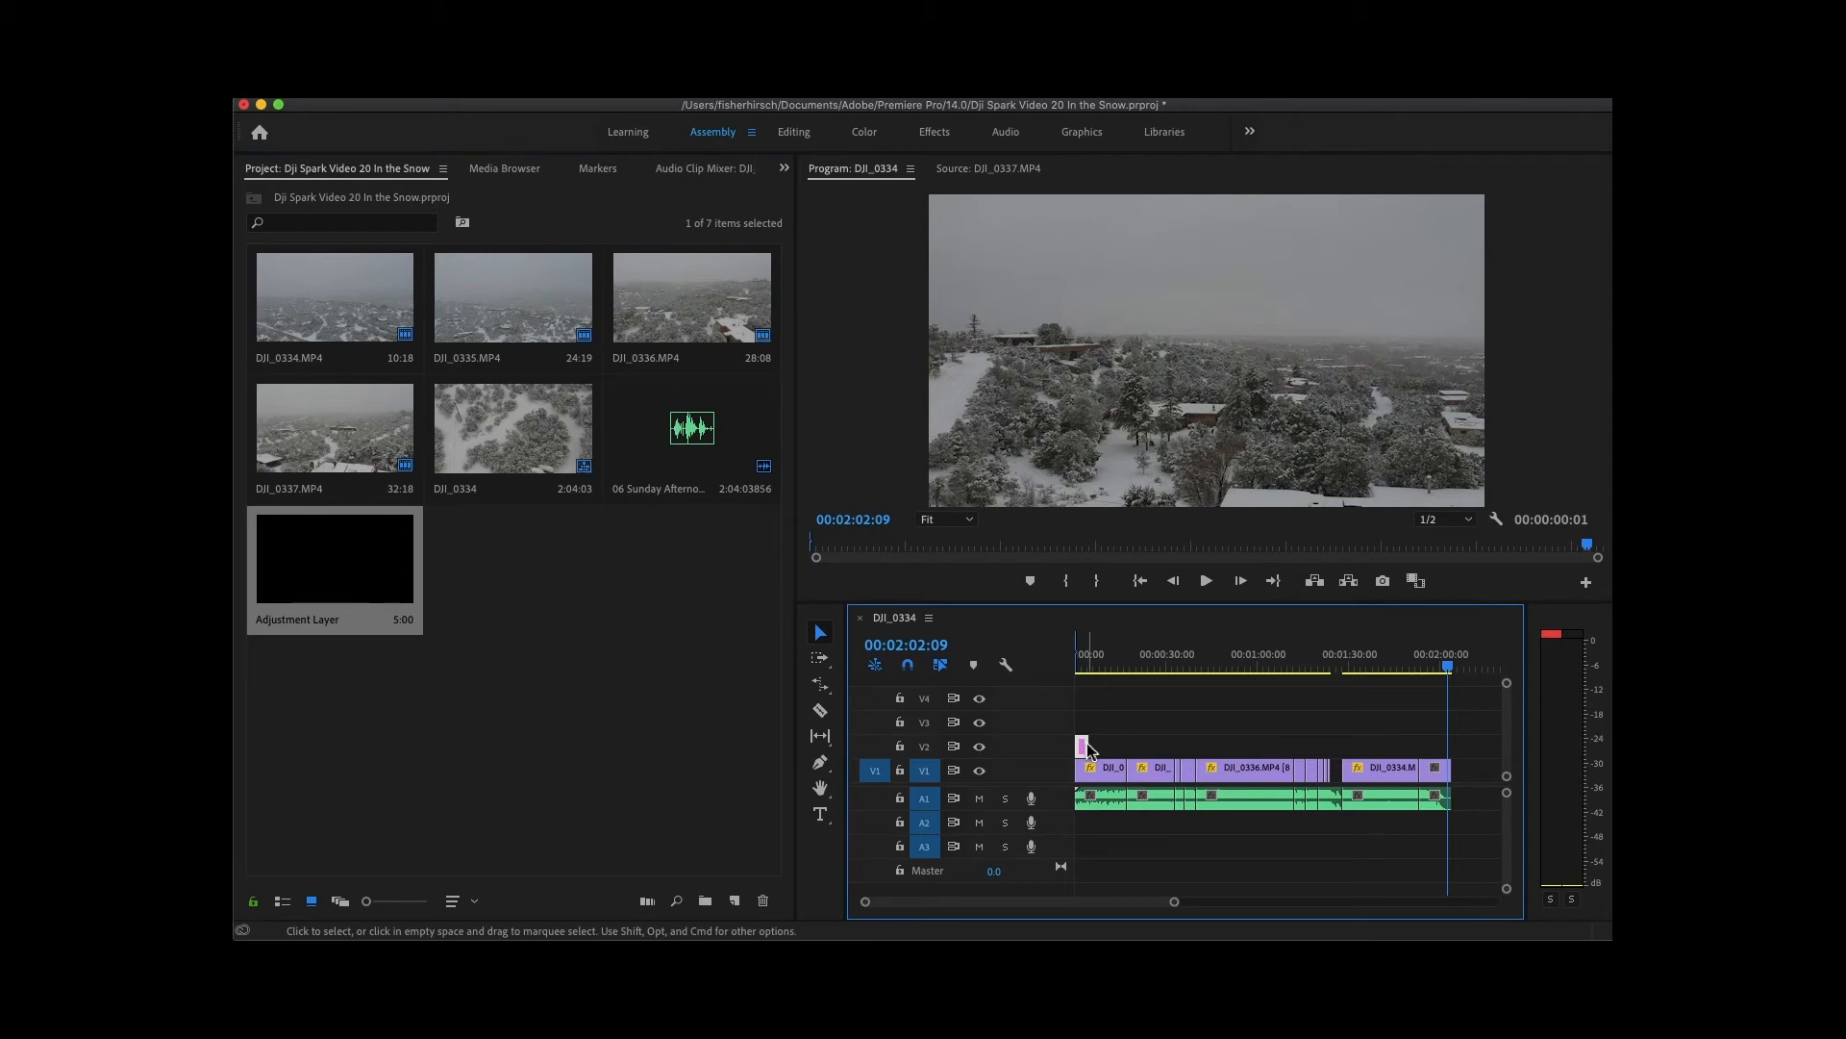
drag(1088, 745, 1451, 740)
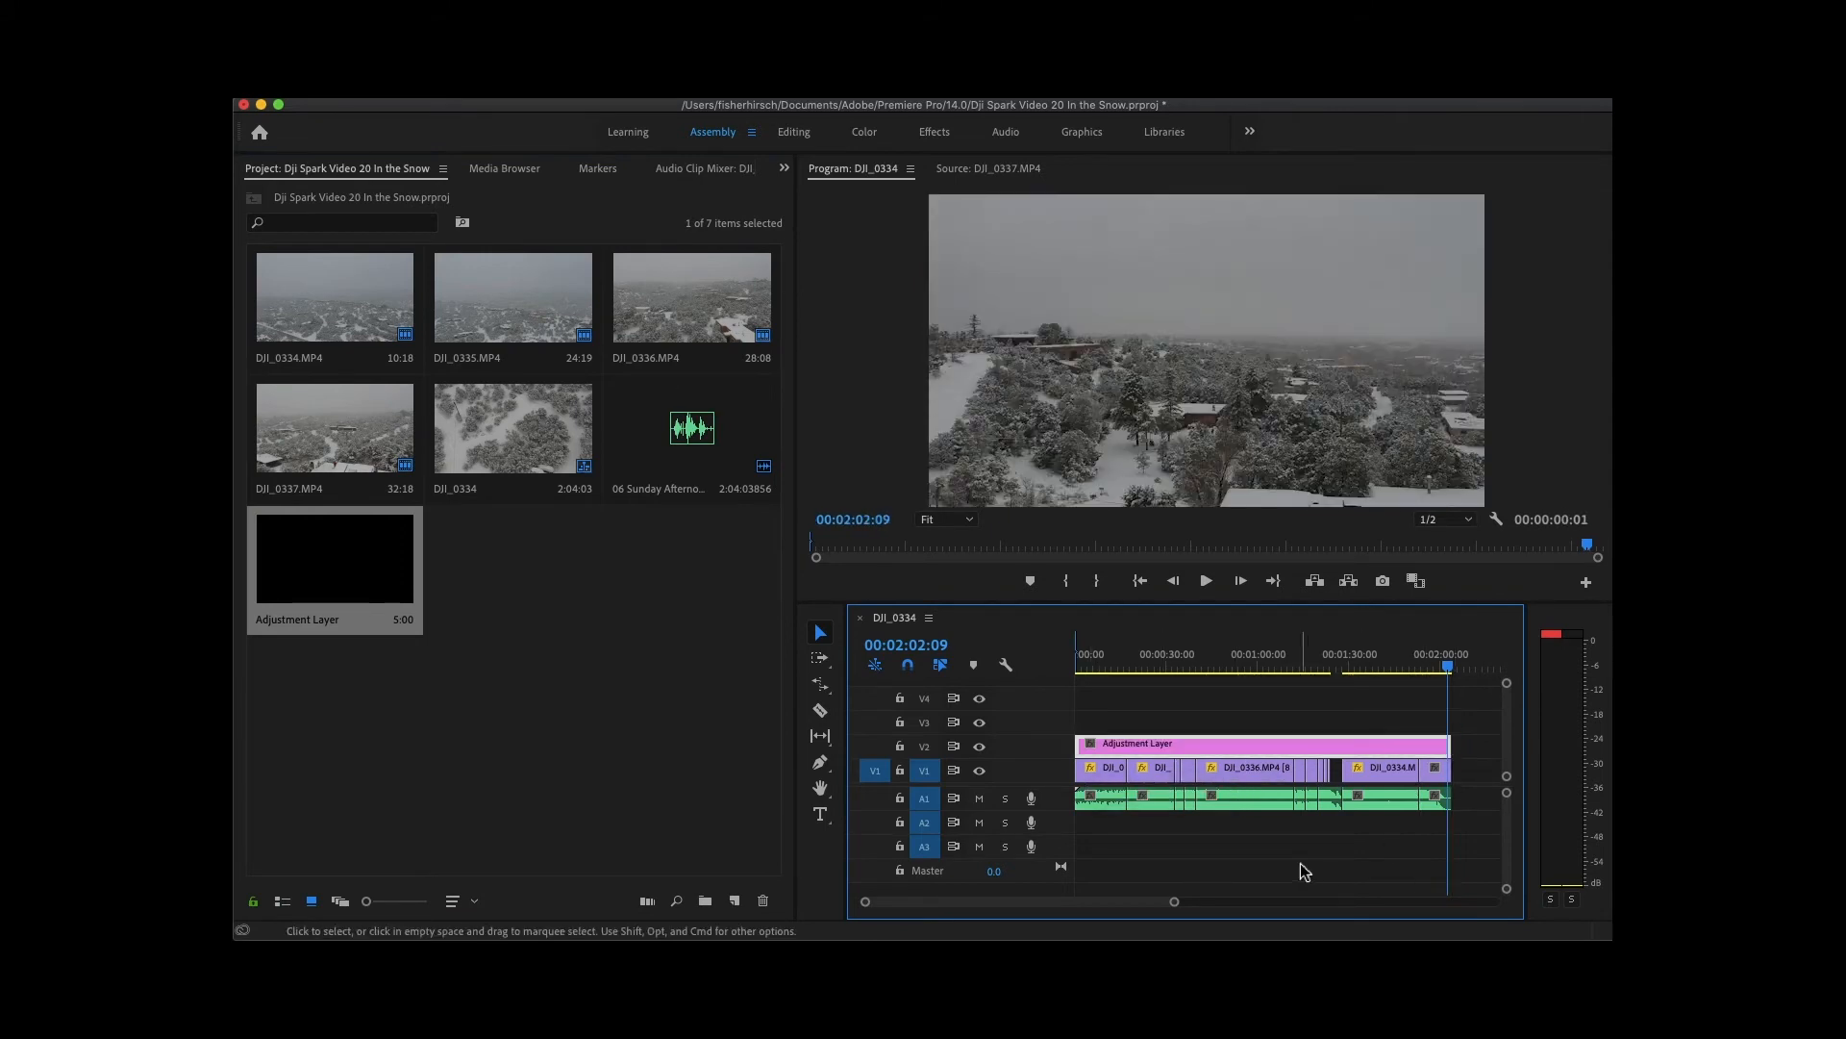
In the Effects workspace, set the playhead to 00:01:20:13, search for "crop" and apply the Crop effect to the adjustment layer.
key(minus)
key(minus)
click(933, 132)
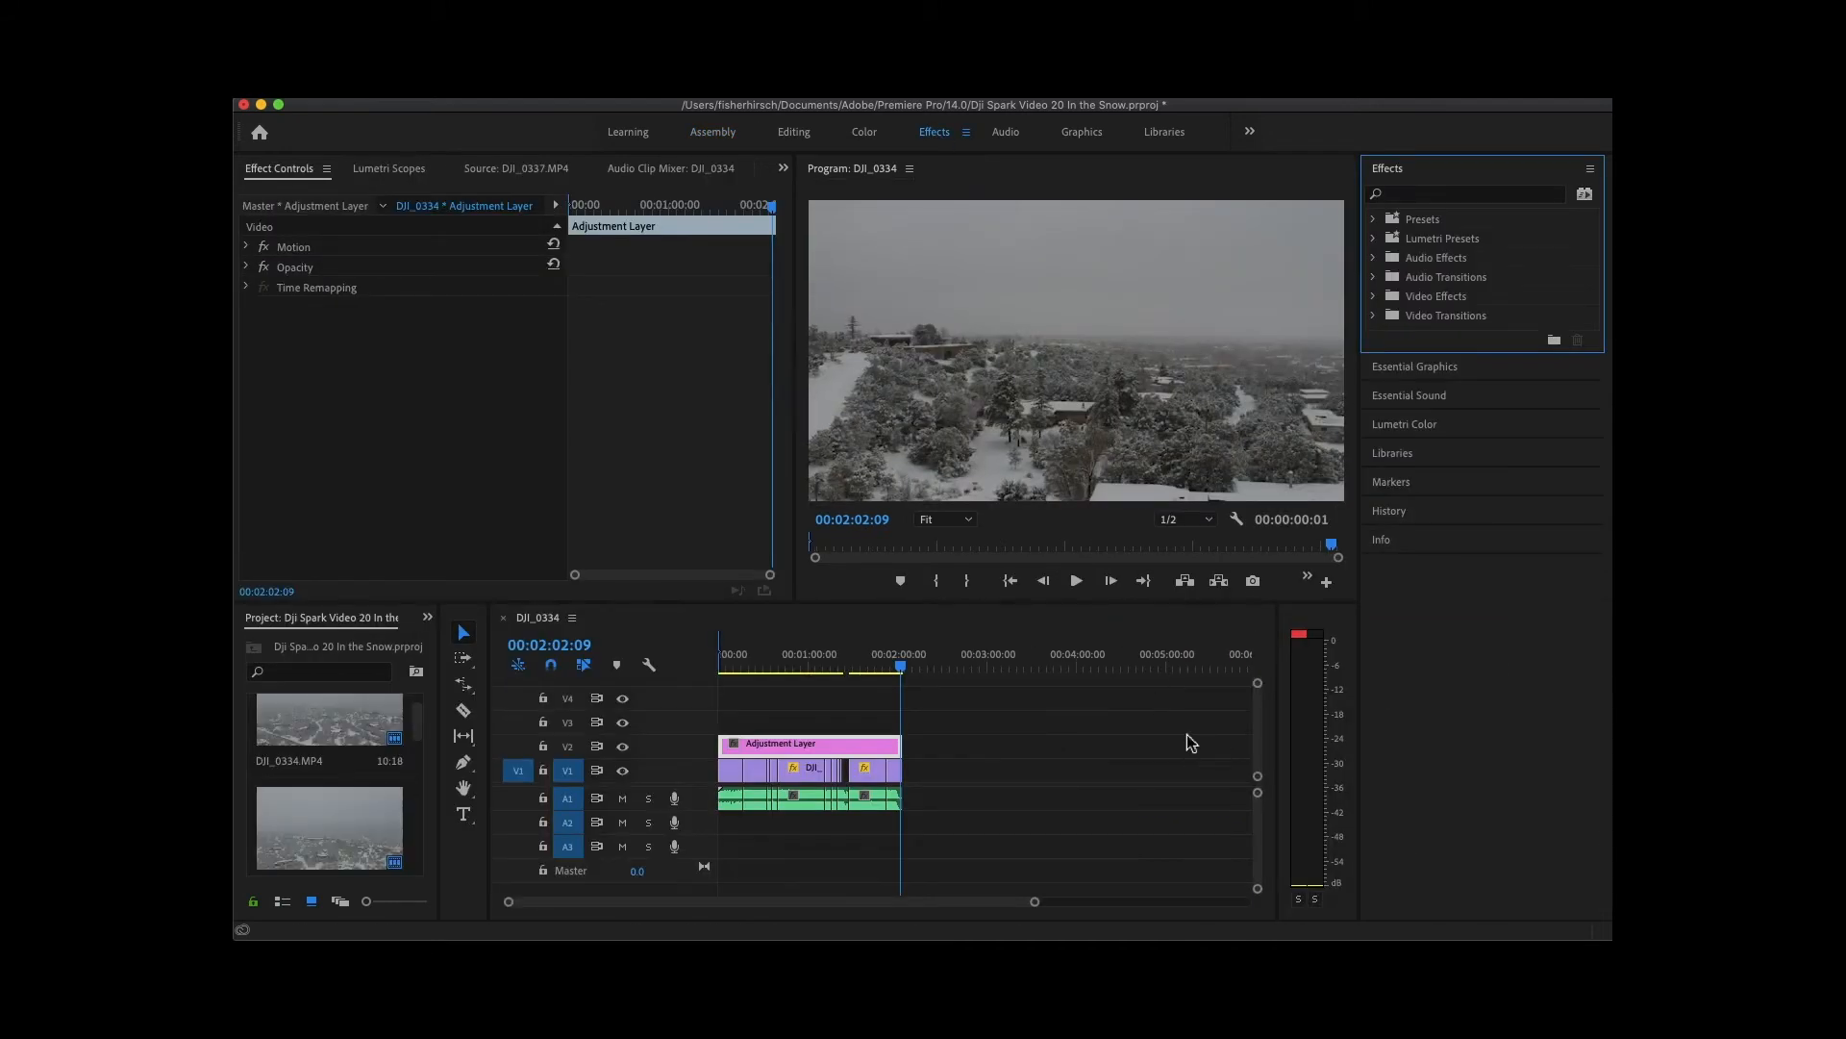
drag(899, 663, 836, 667)
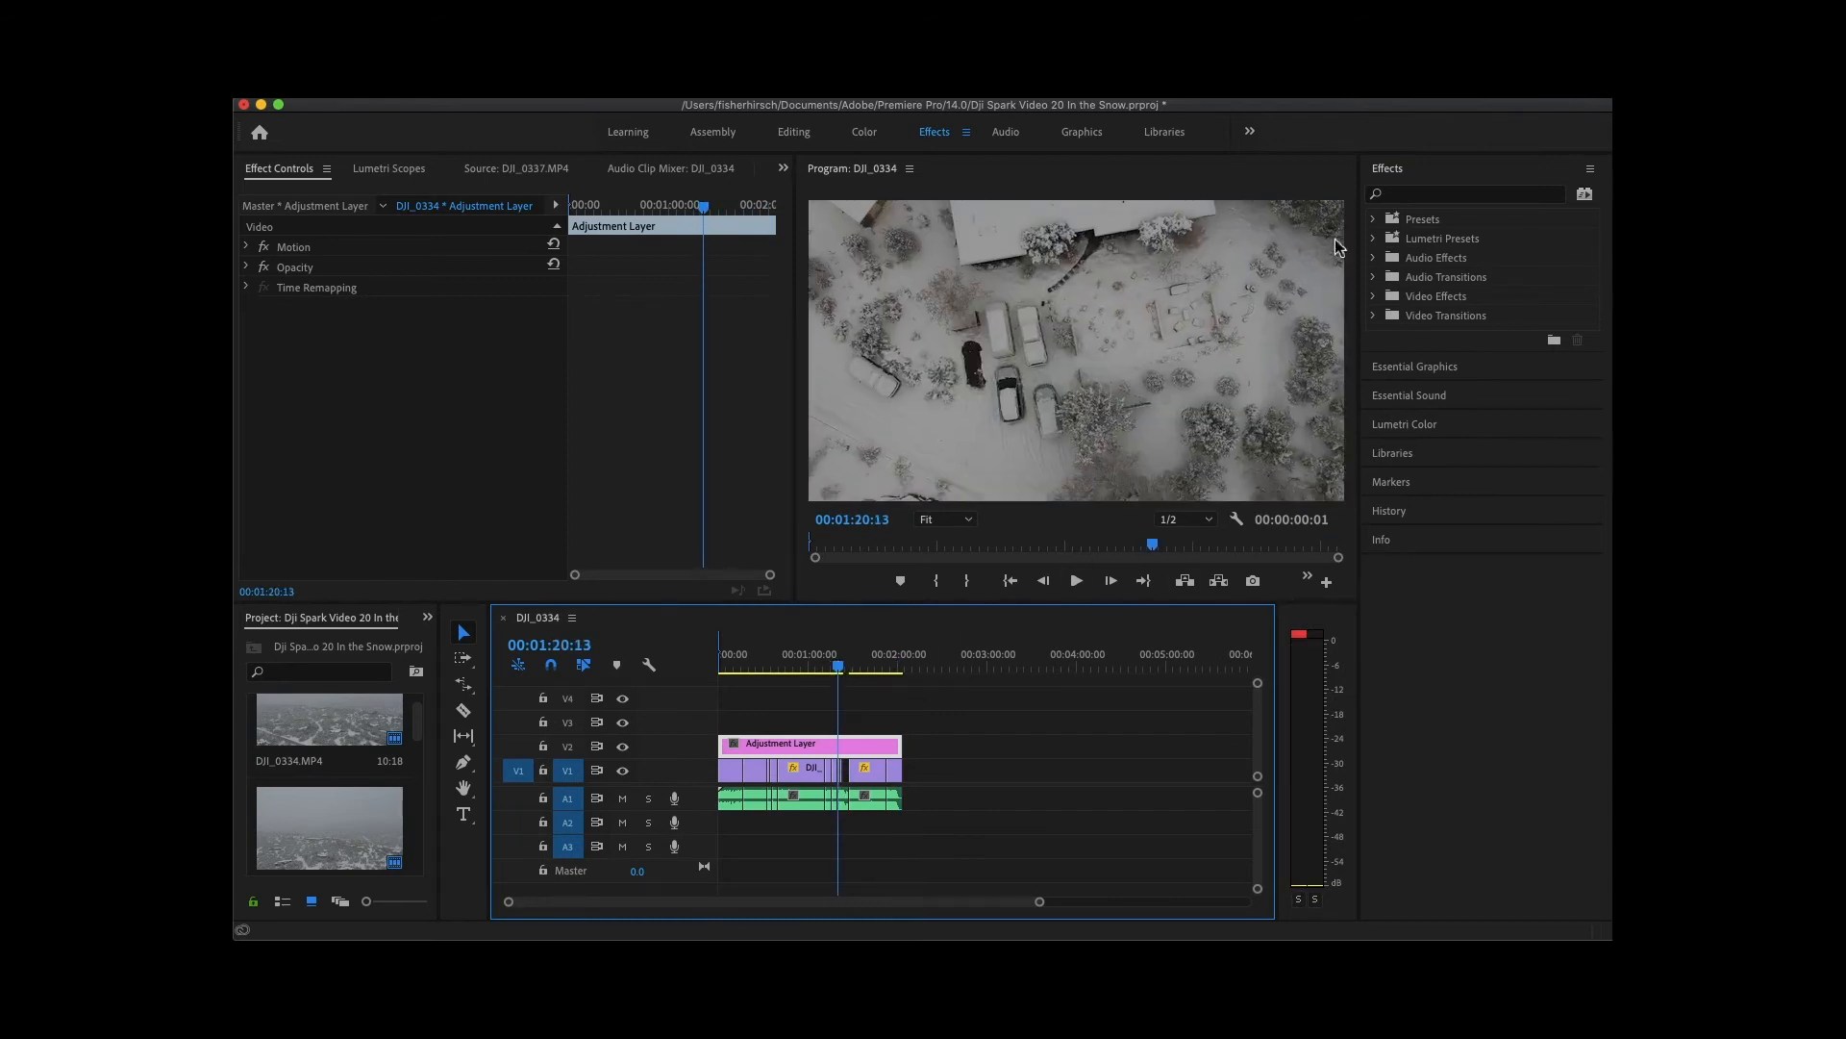
click(1437, 197)
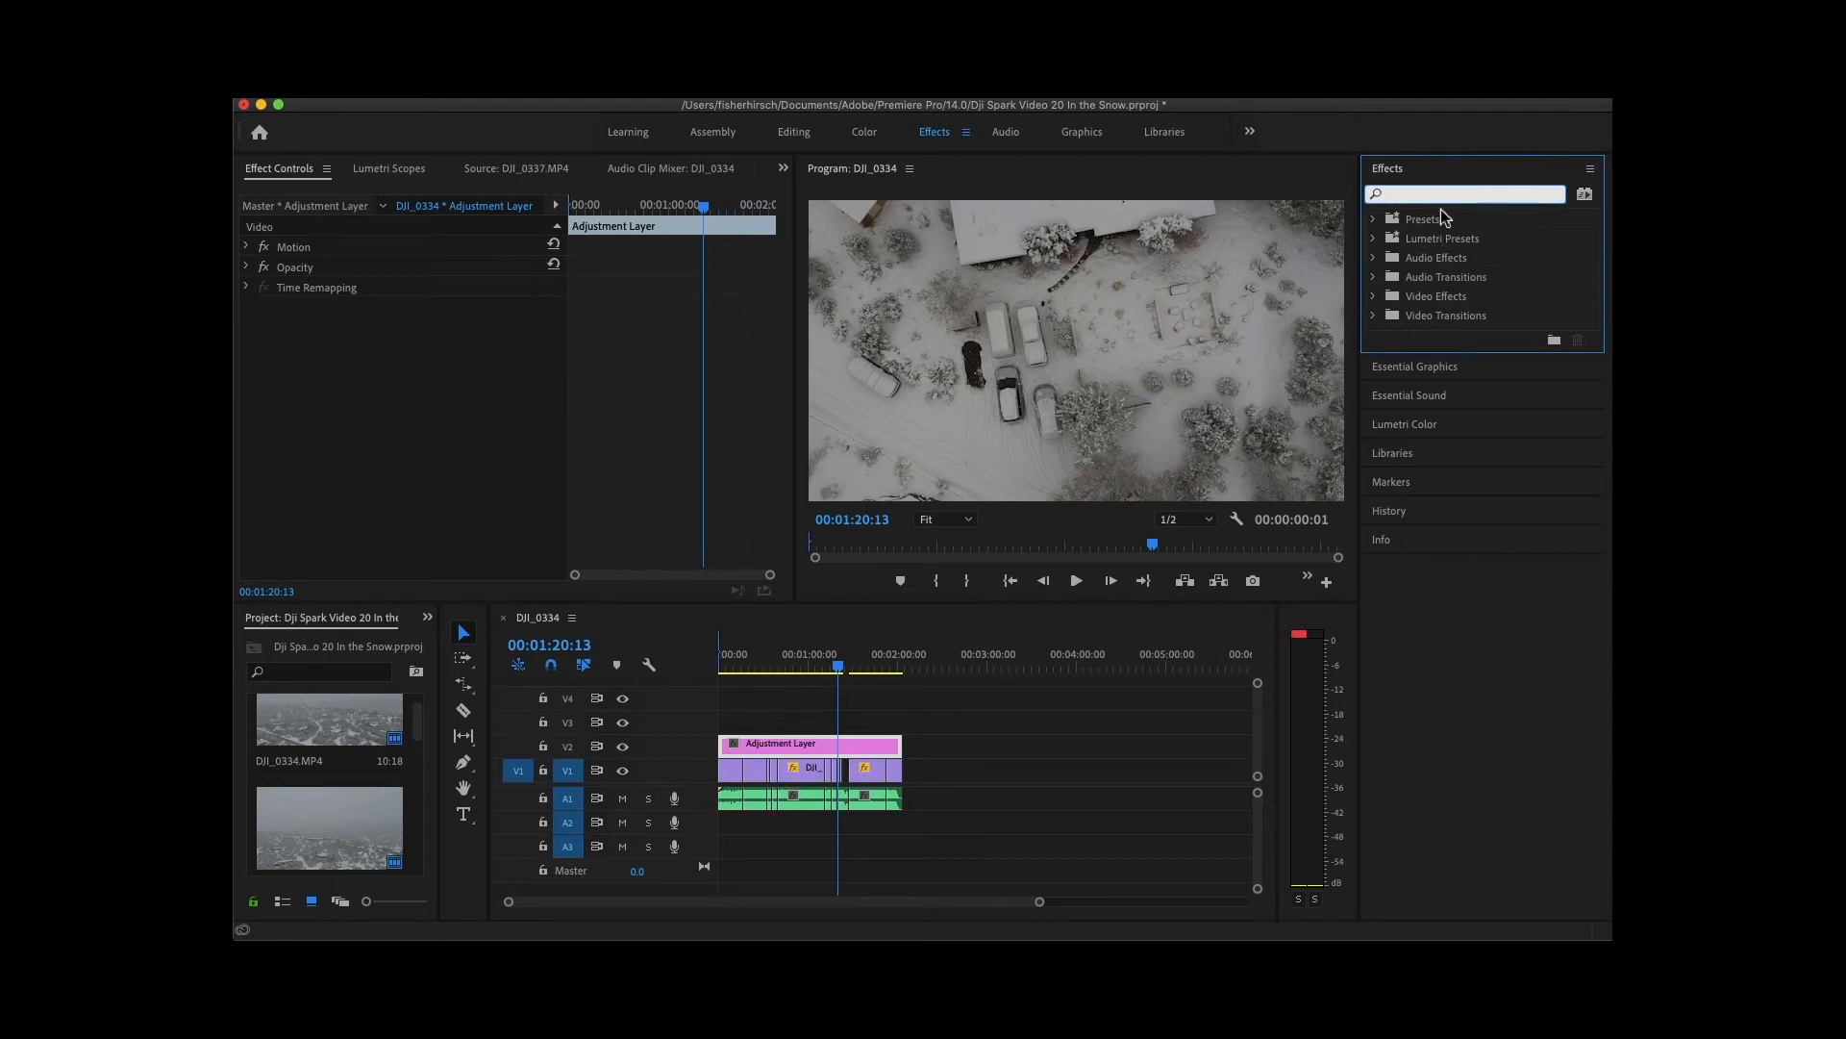
text(crop)
drag(1443, 336, 789, 749)
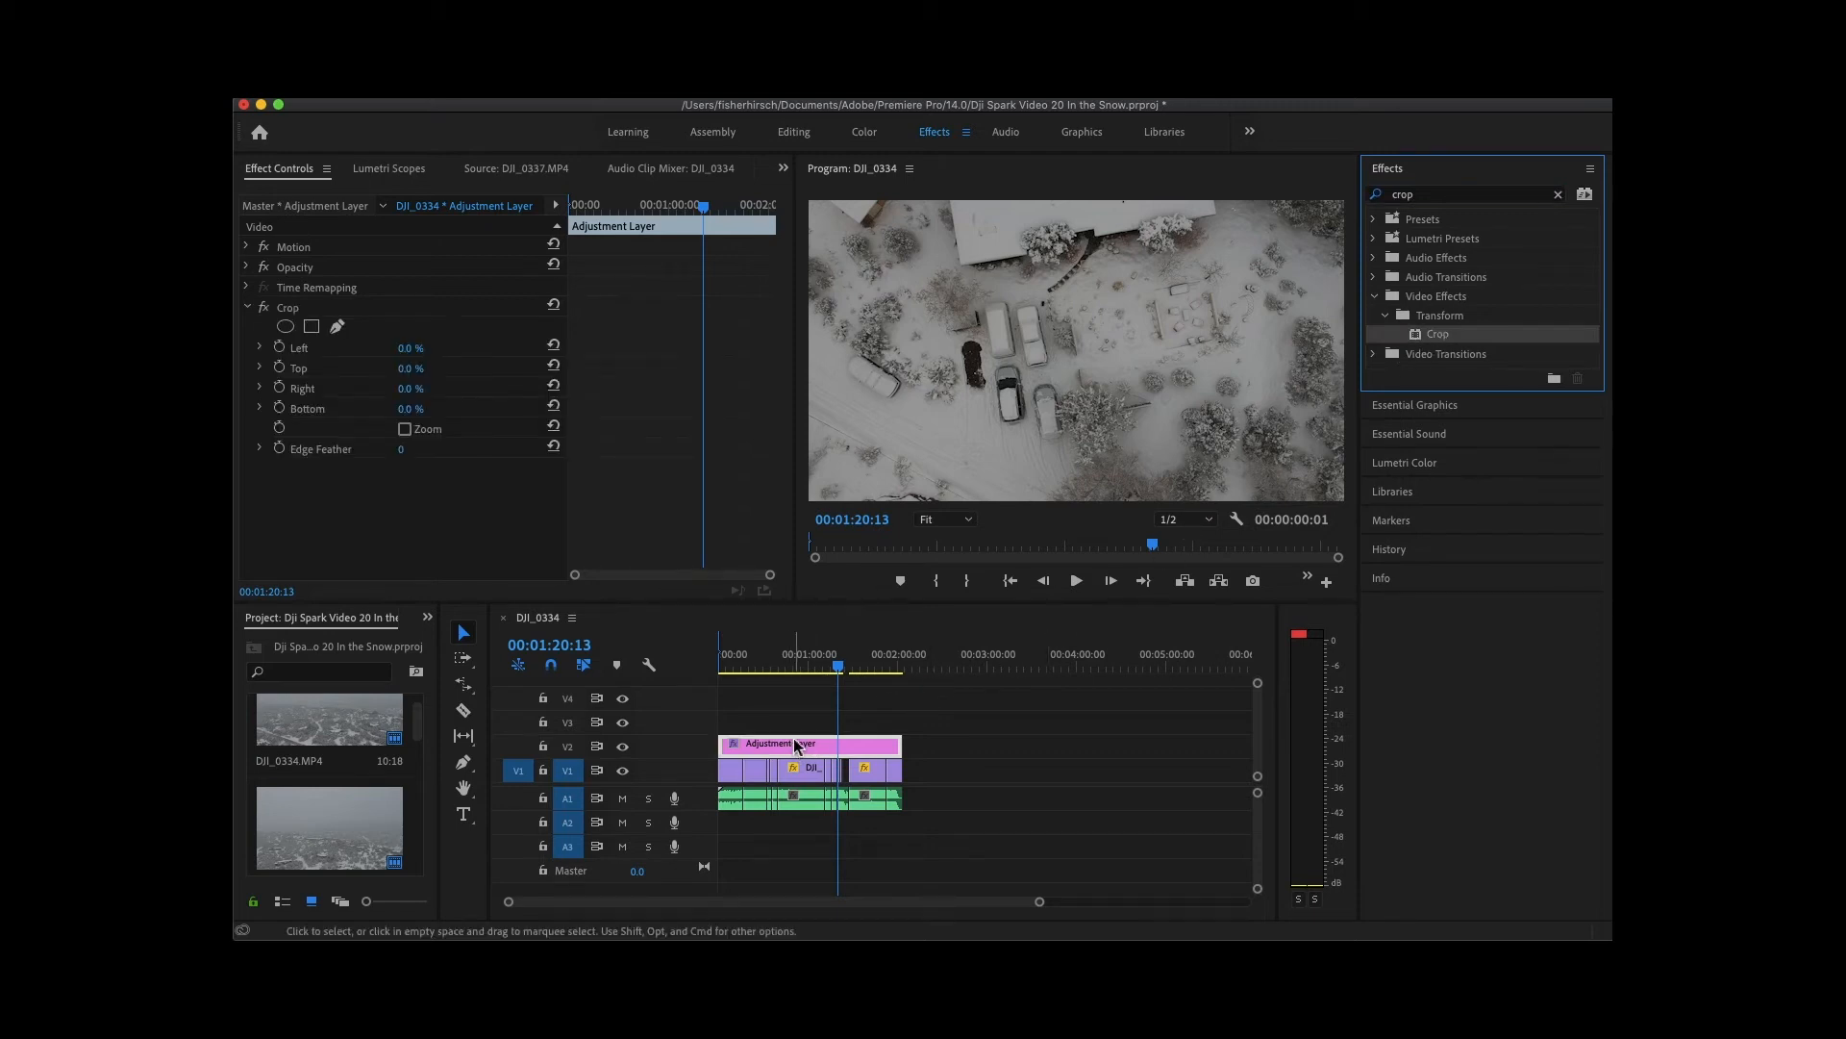
Set the adjustment layer's Crop values to 10% for Top and 10% for Bottom.
click(411, 369)
text(1)
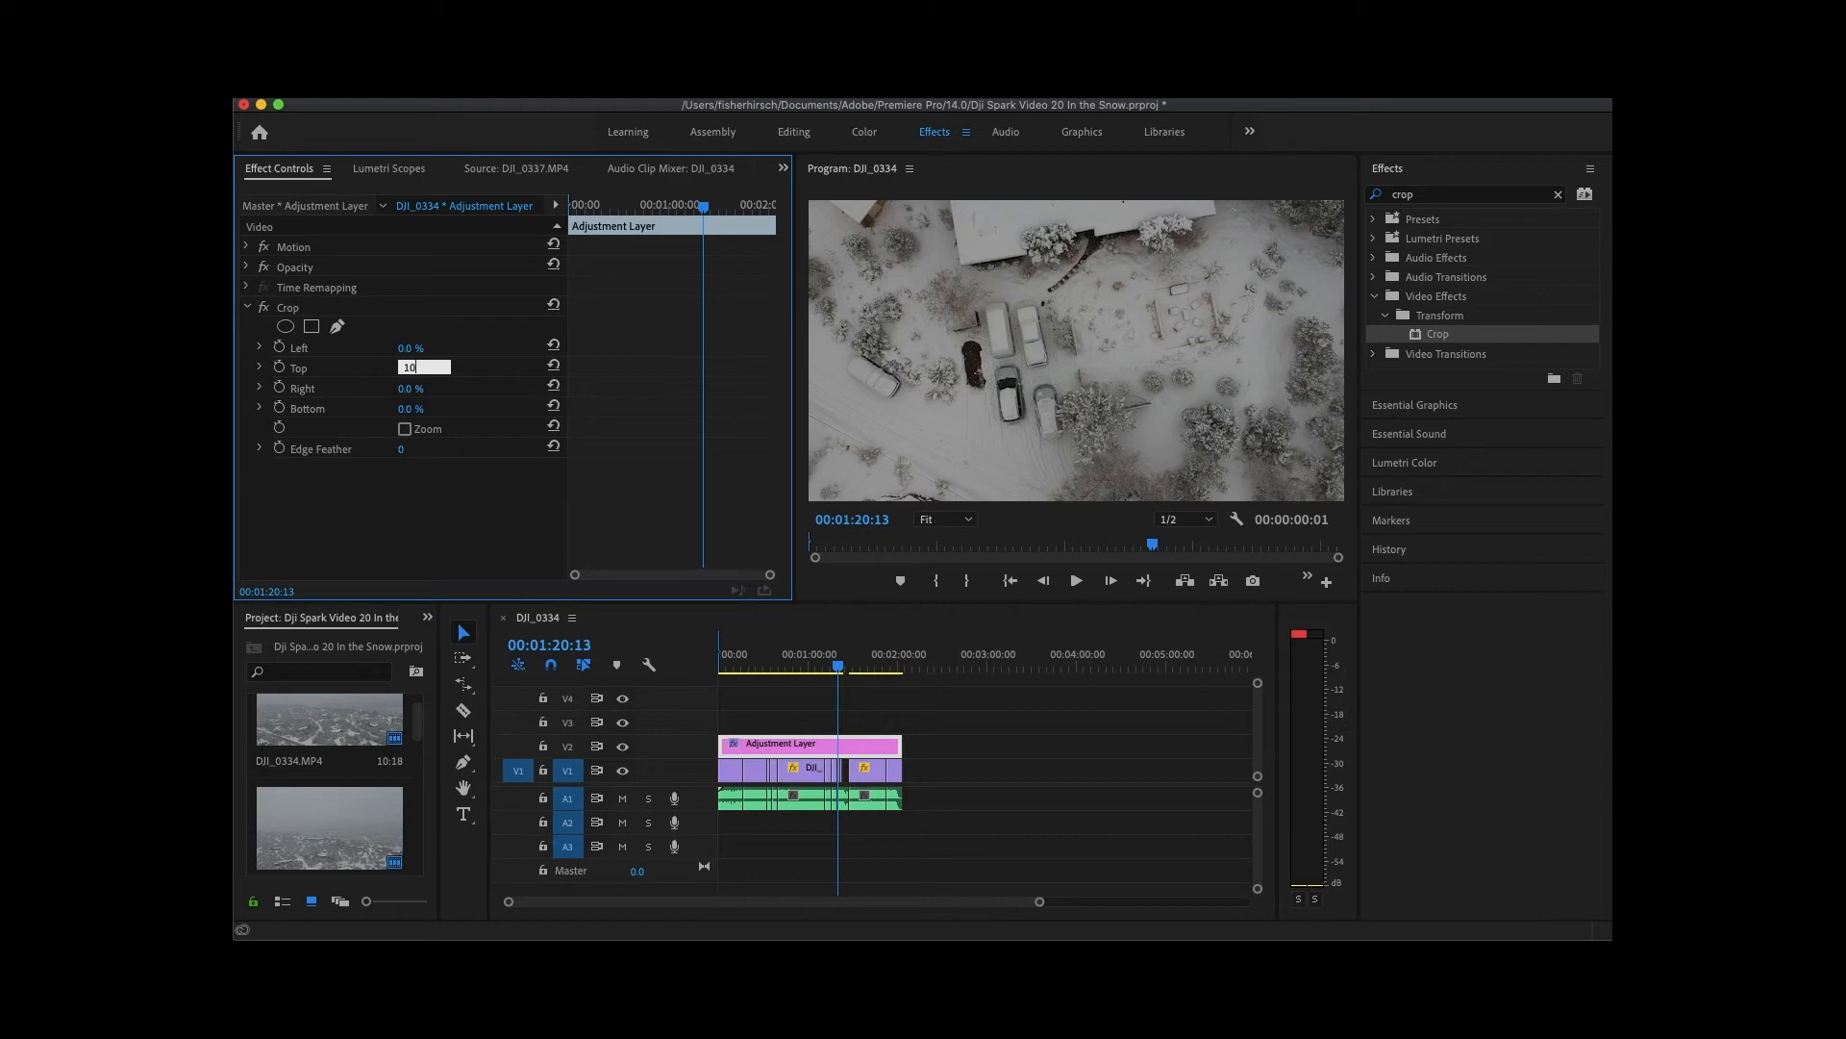
text(0)
key(Return)
click(411, 409)
text(10)
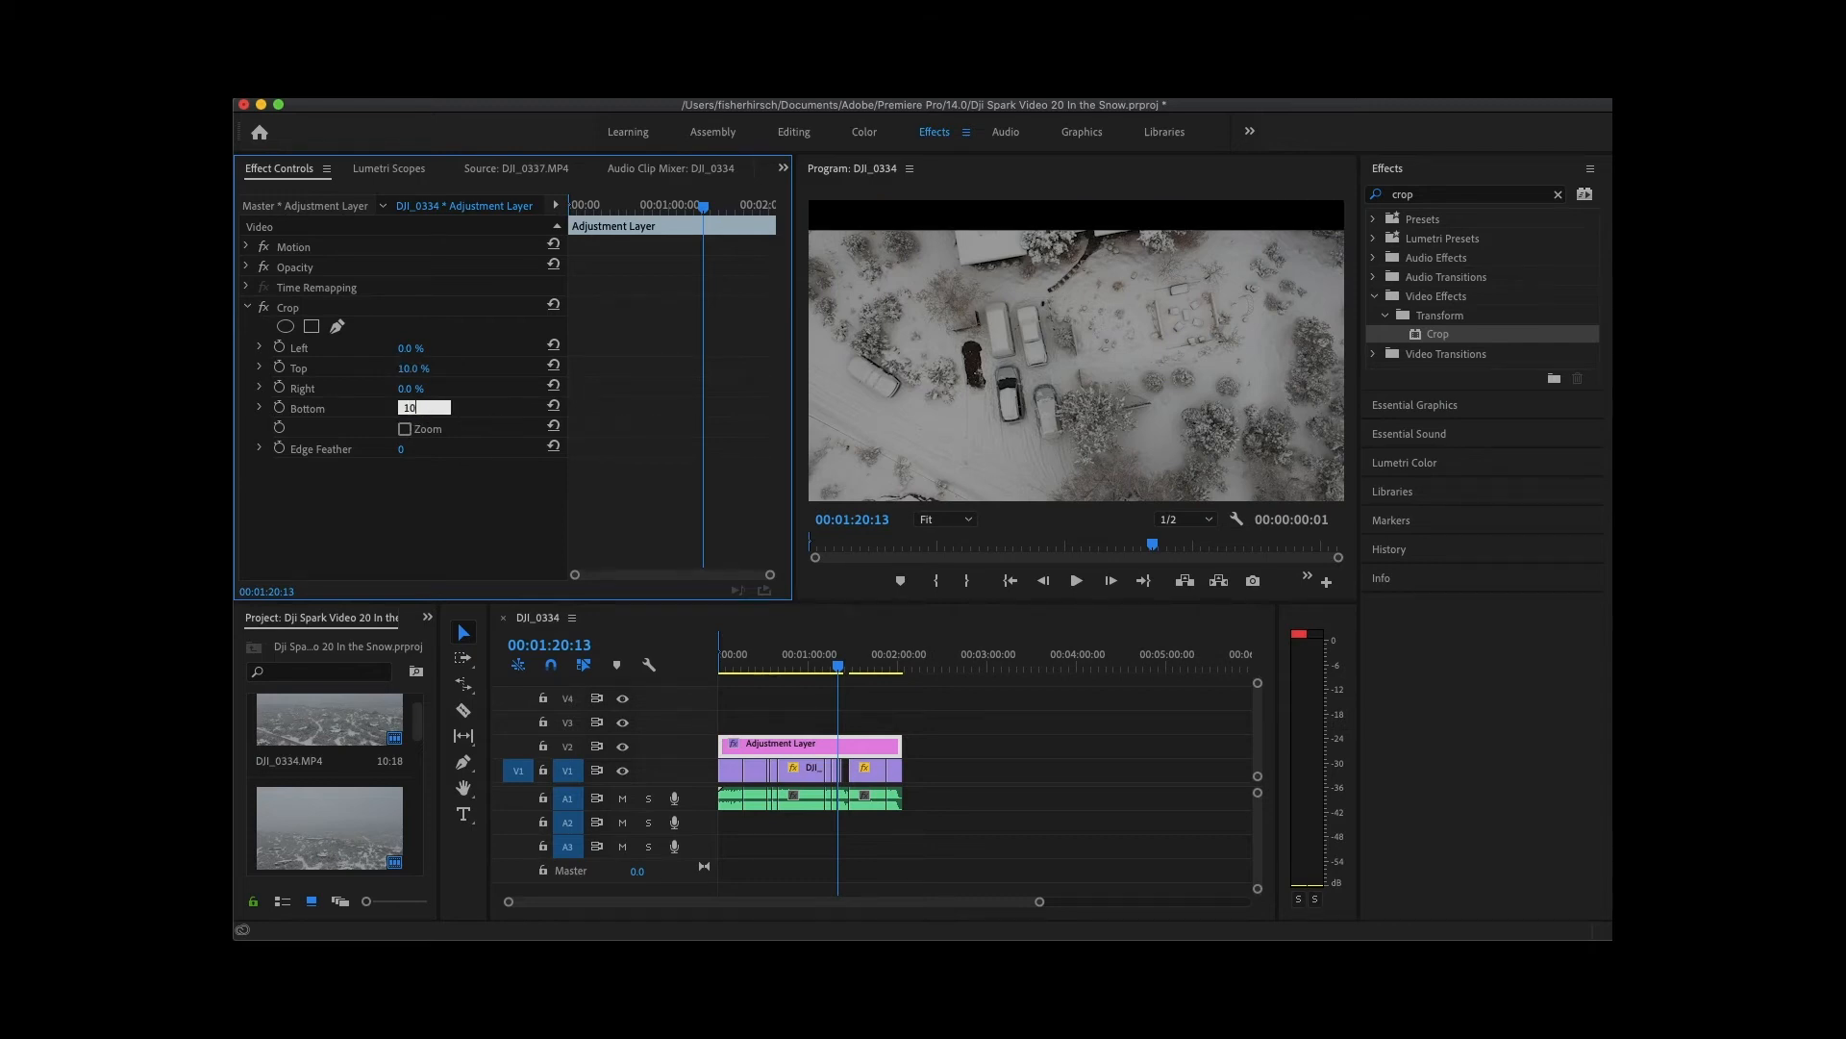
key(Return)
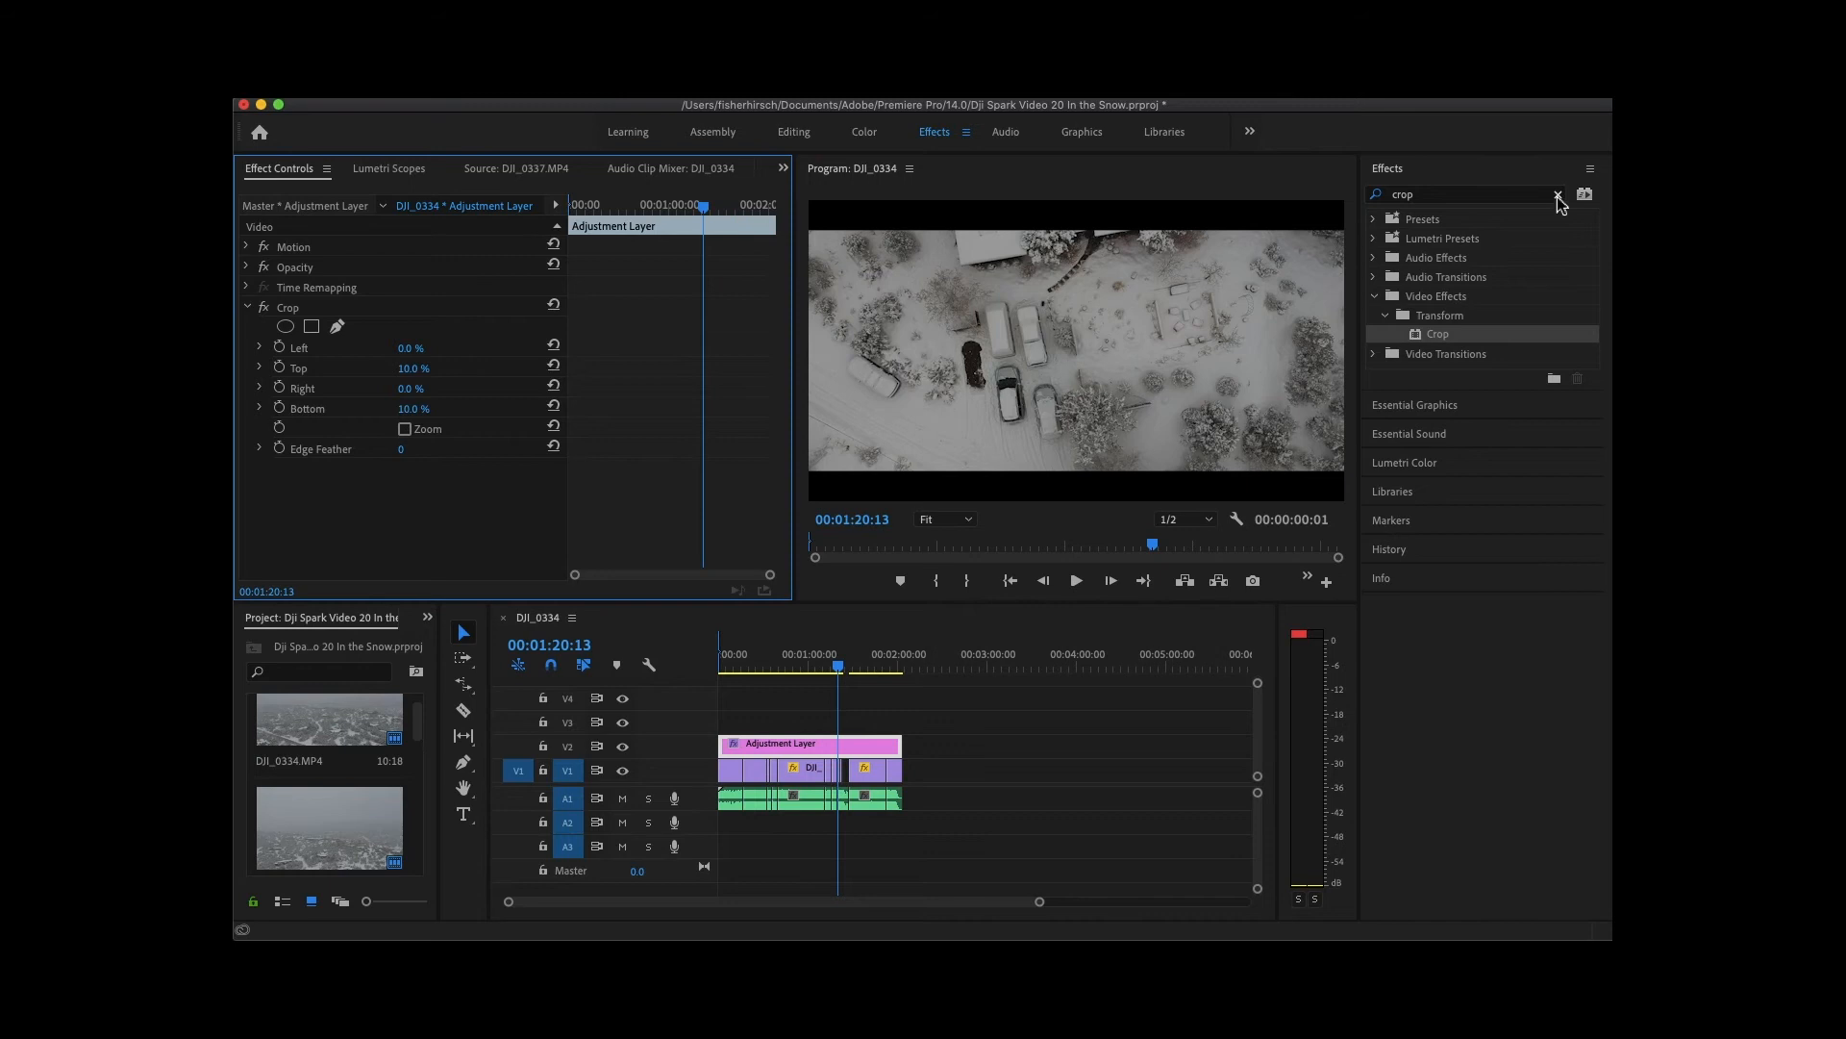
Search the effects for "warp" and apply Warp Stabilizer to the adjustment layer on V2.
click(1452, 195)
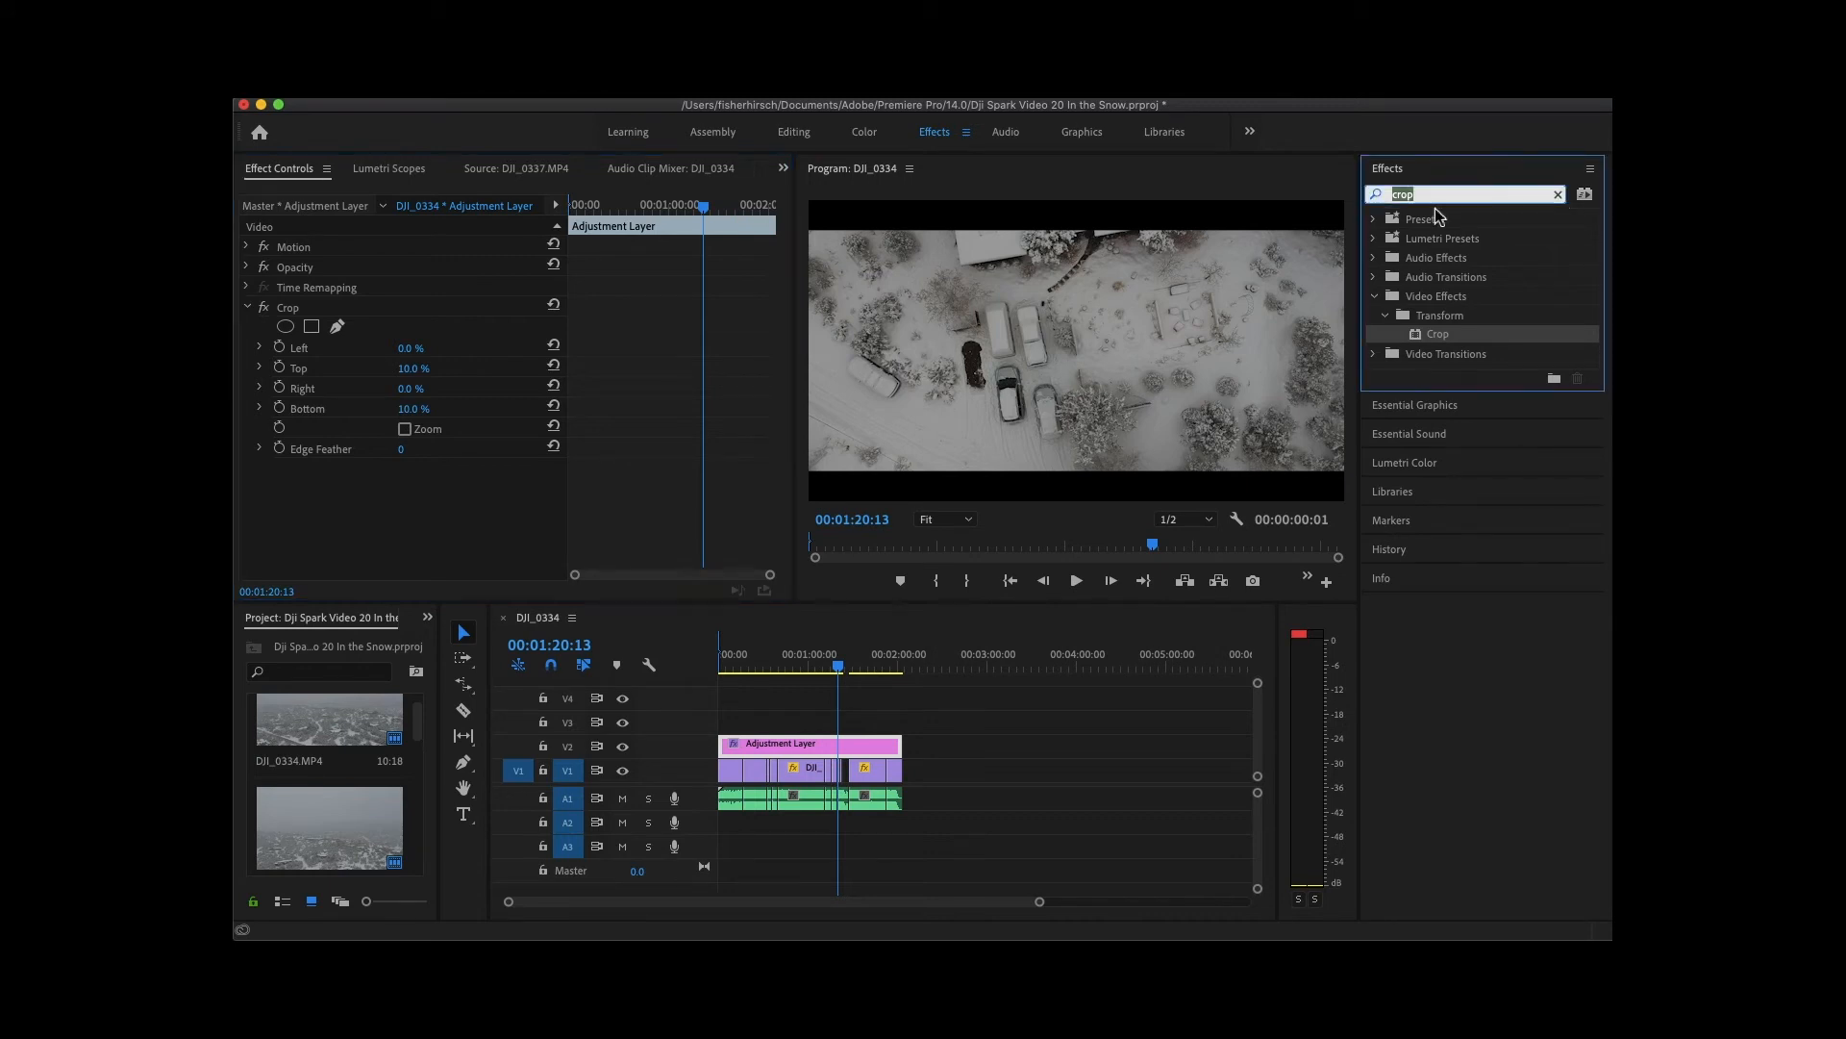
text(watp)
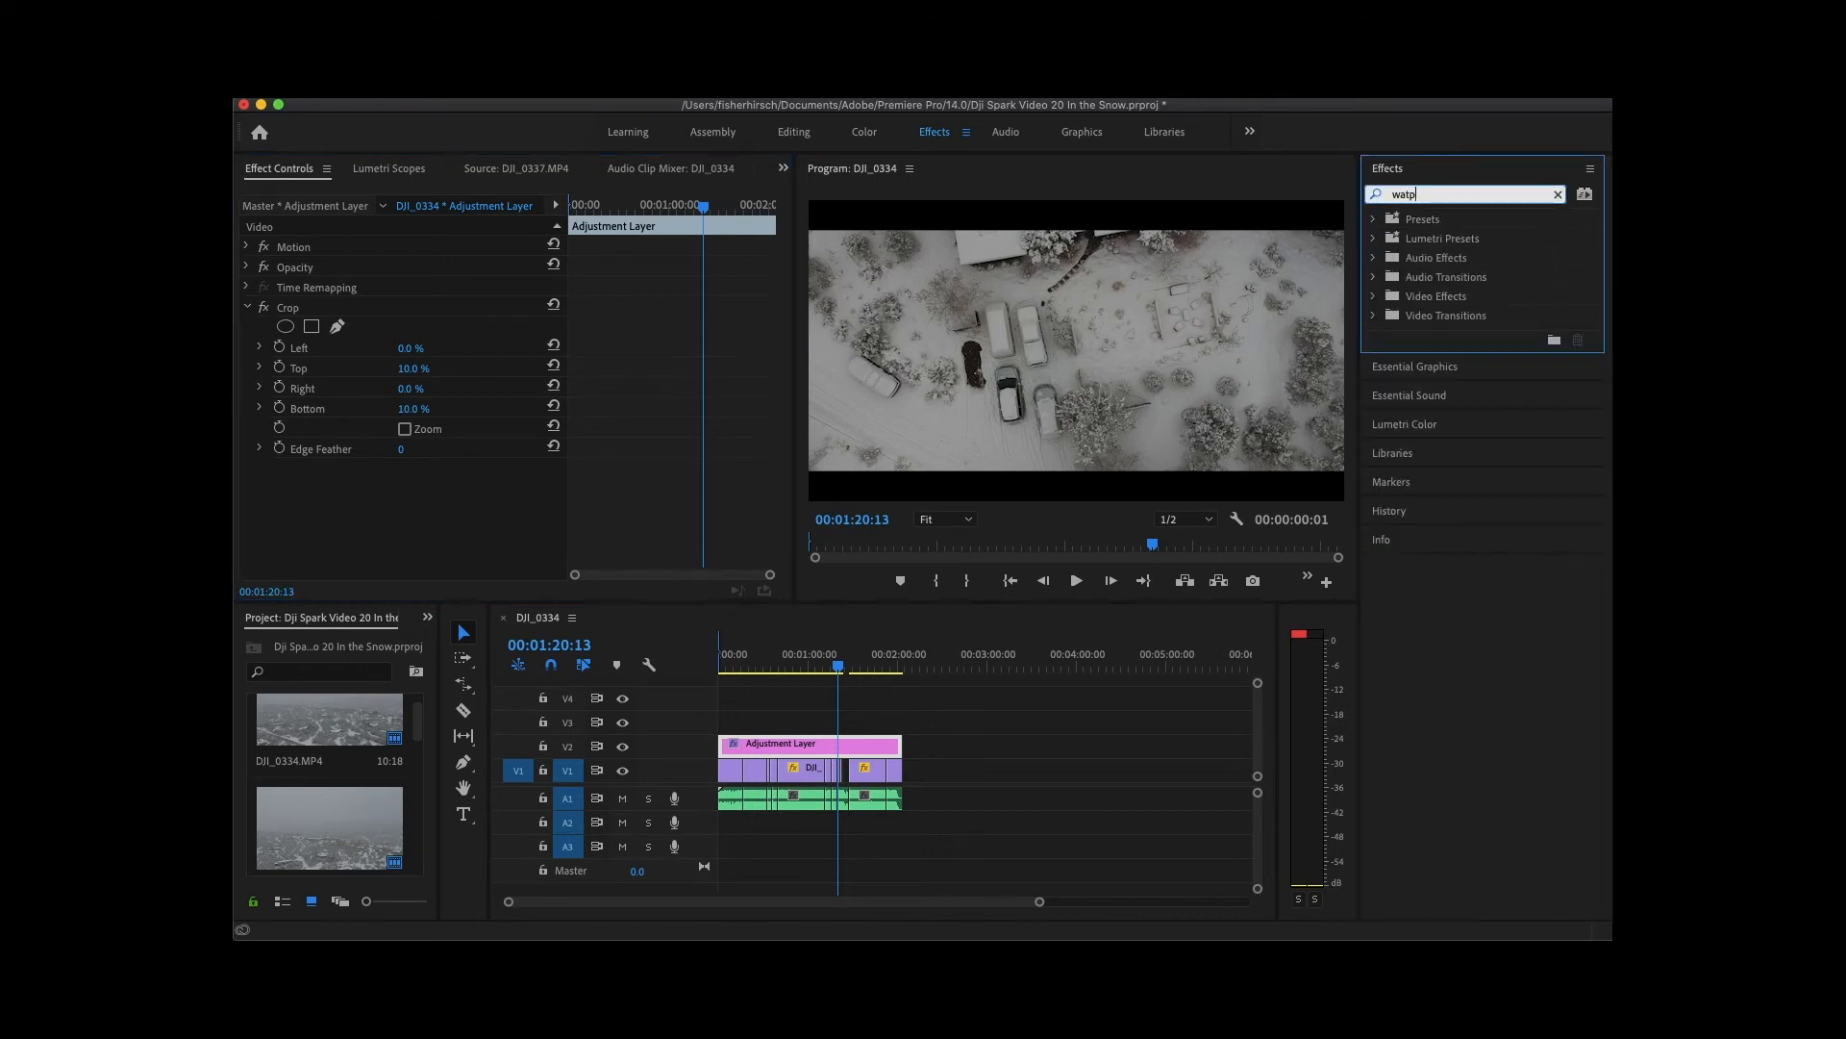
key(BackSpace)
text(r)
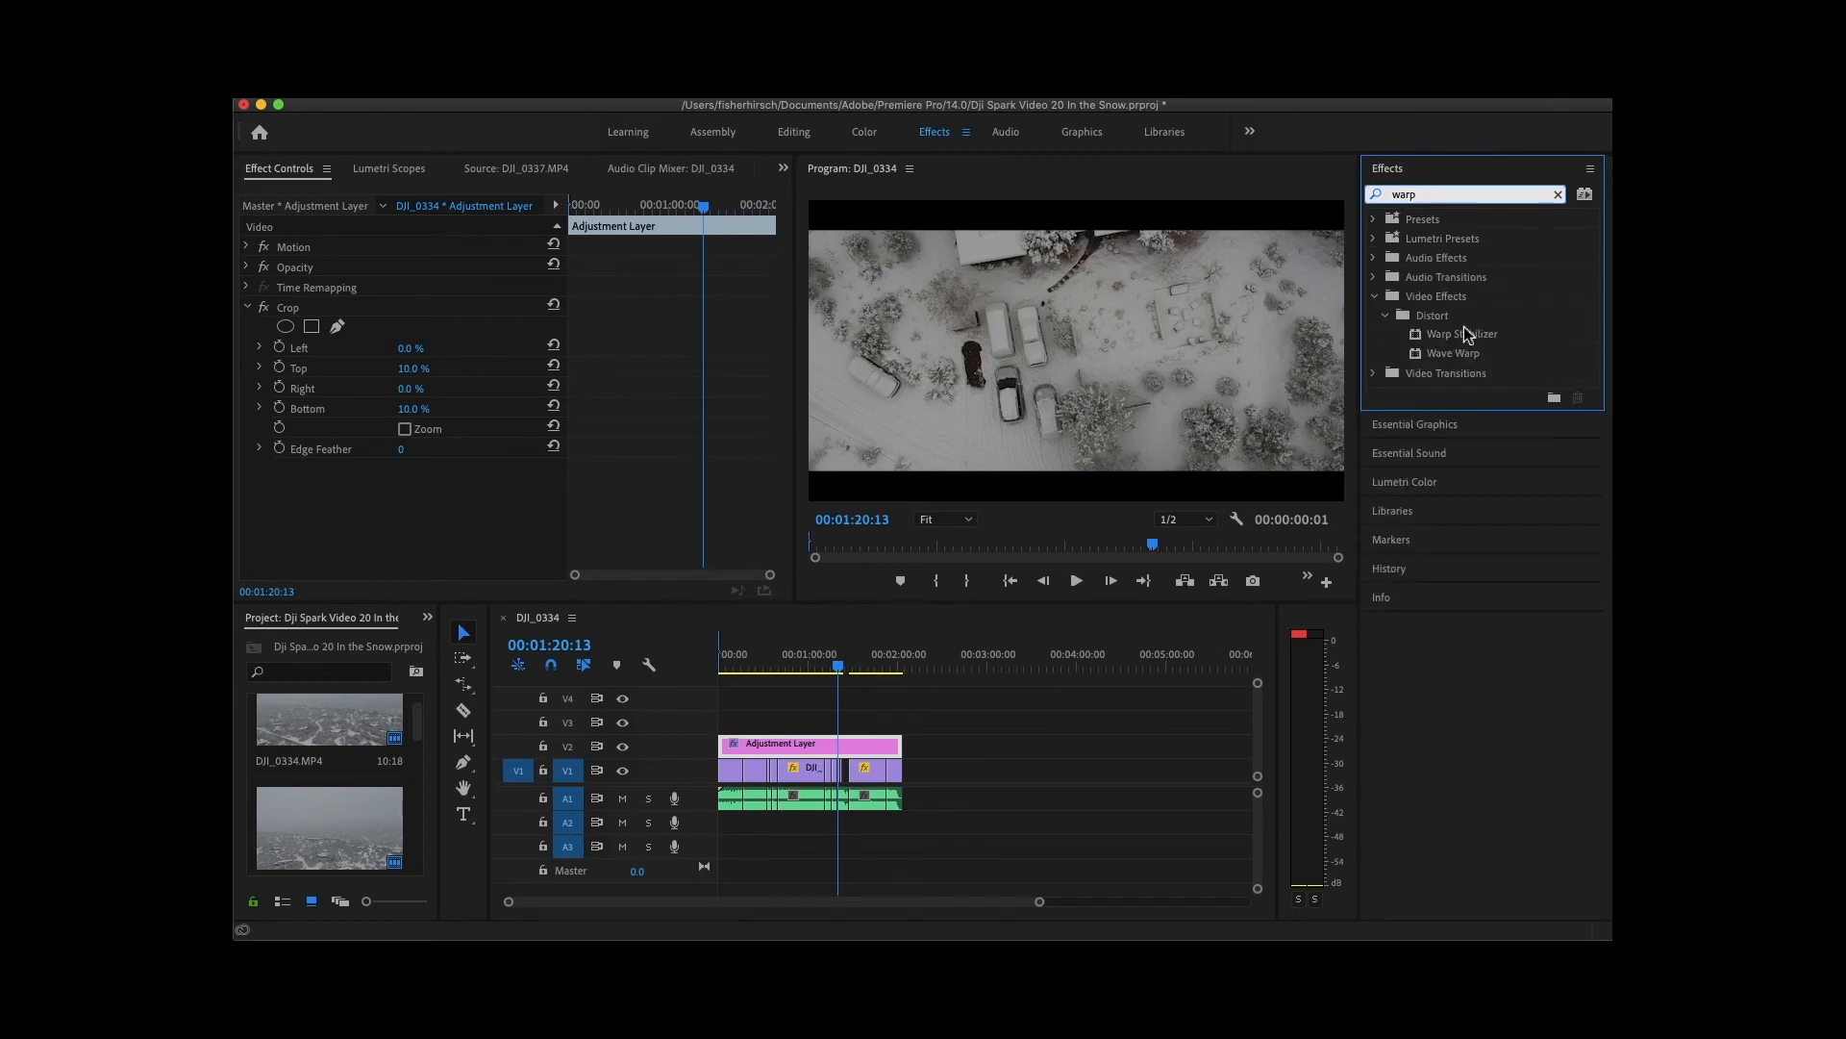
drag(1446, 333, 789, 747)
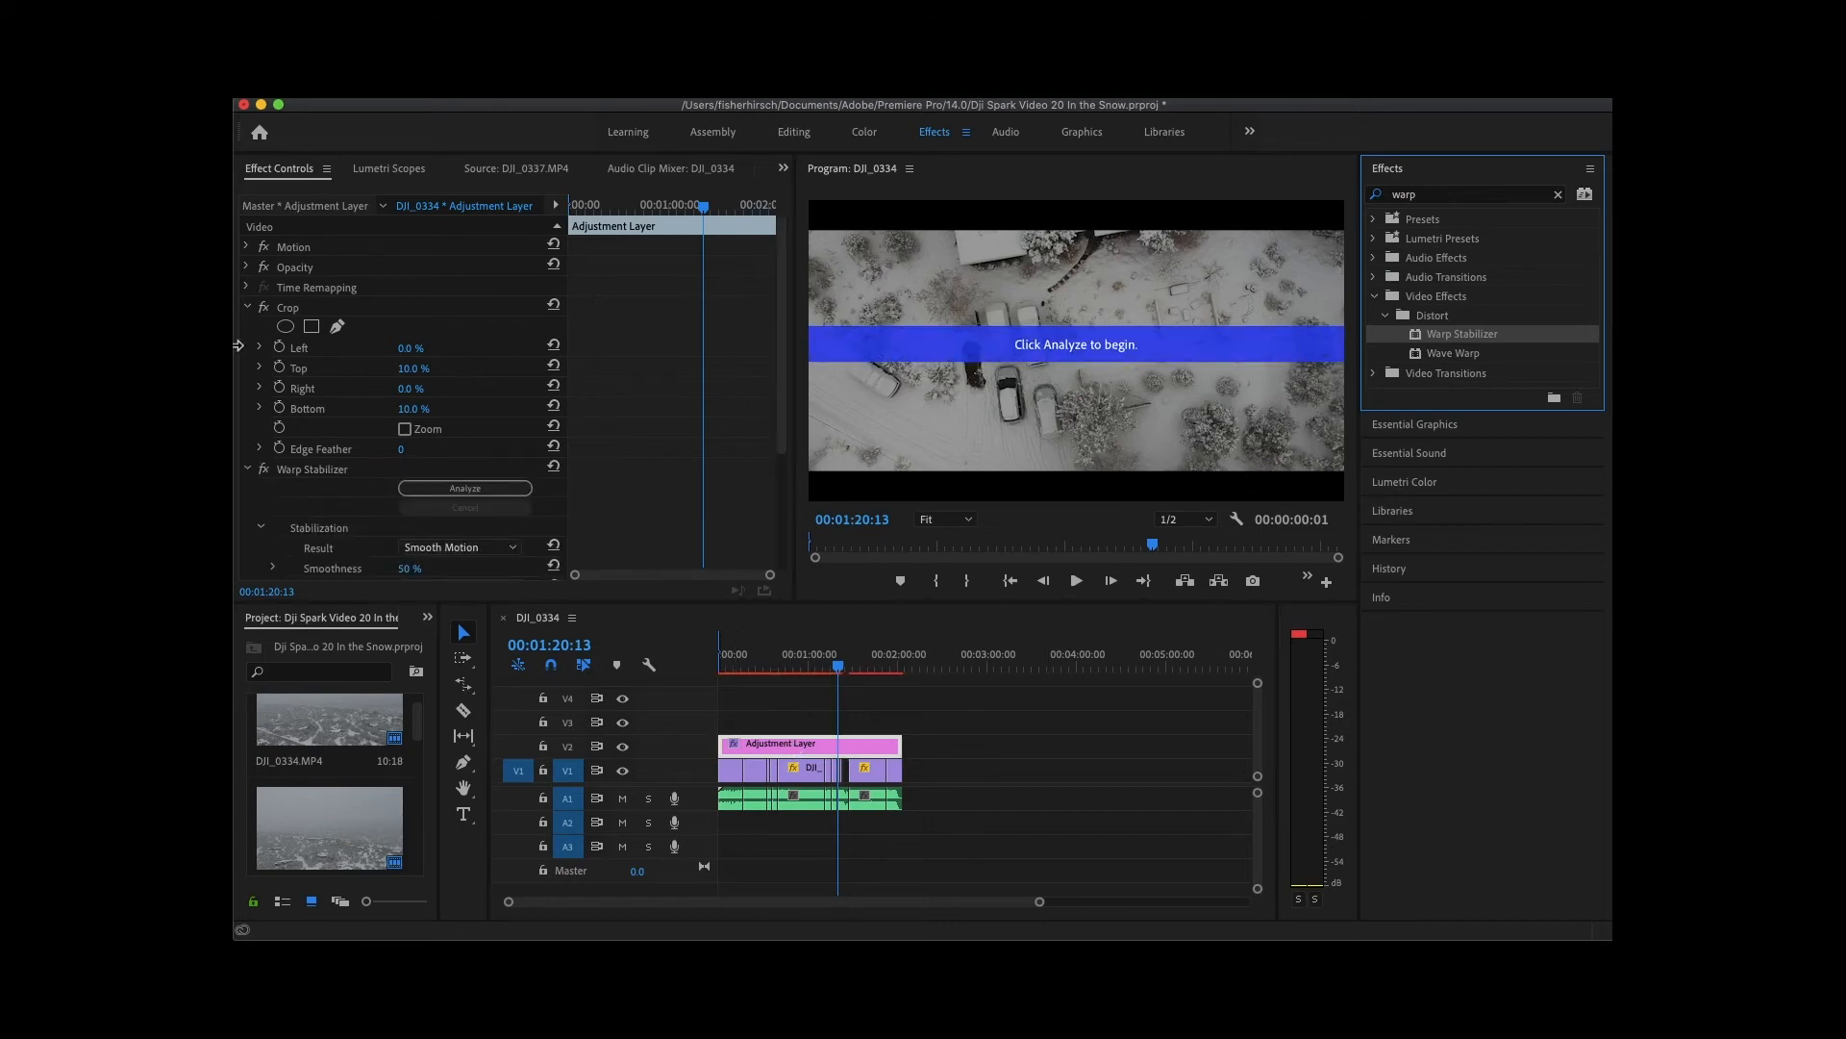
scroll(317, 371, down, 3)
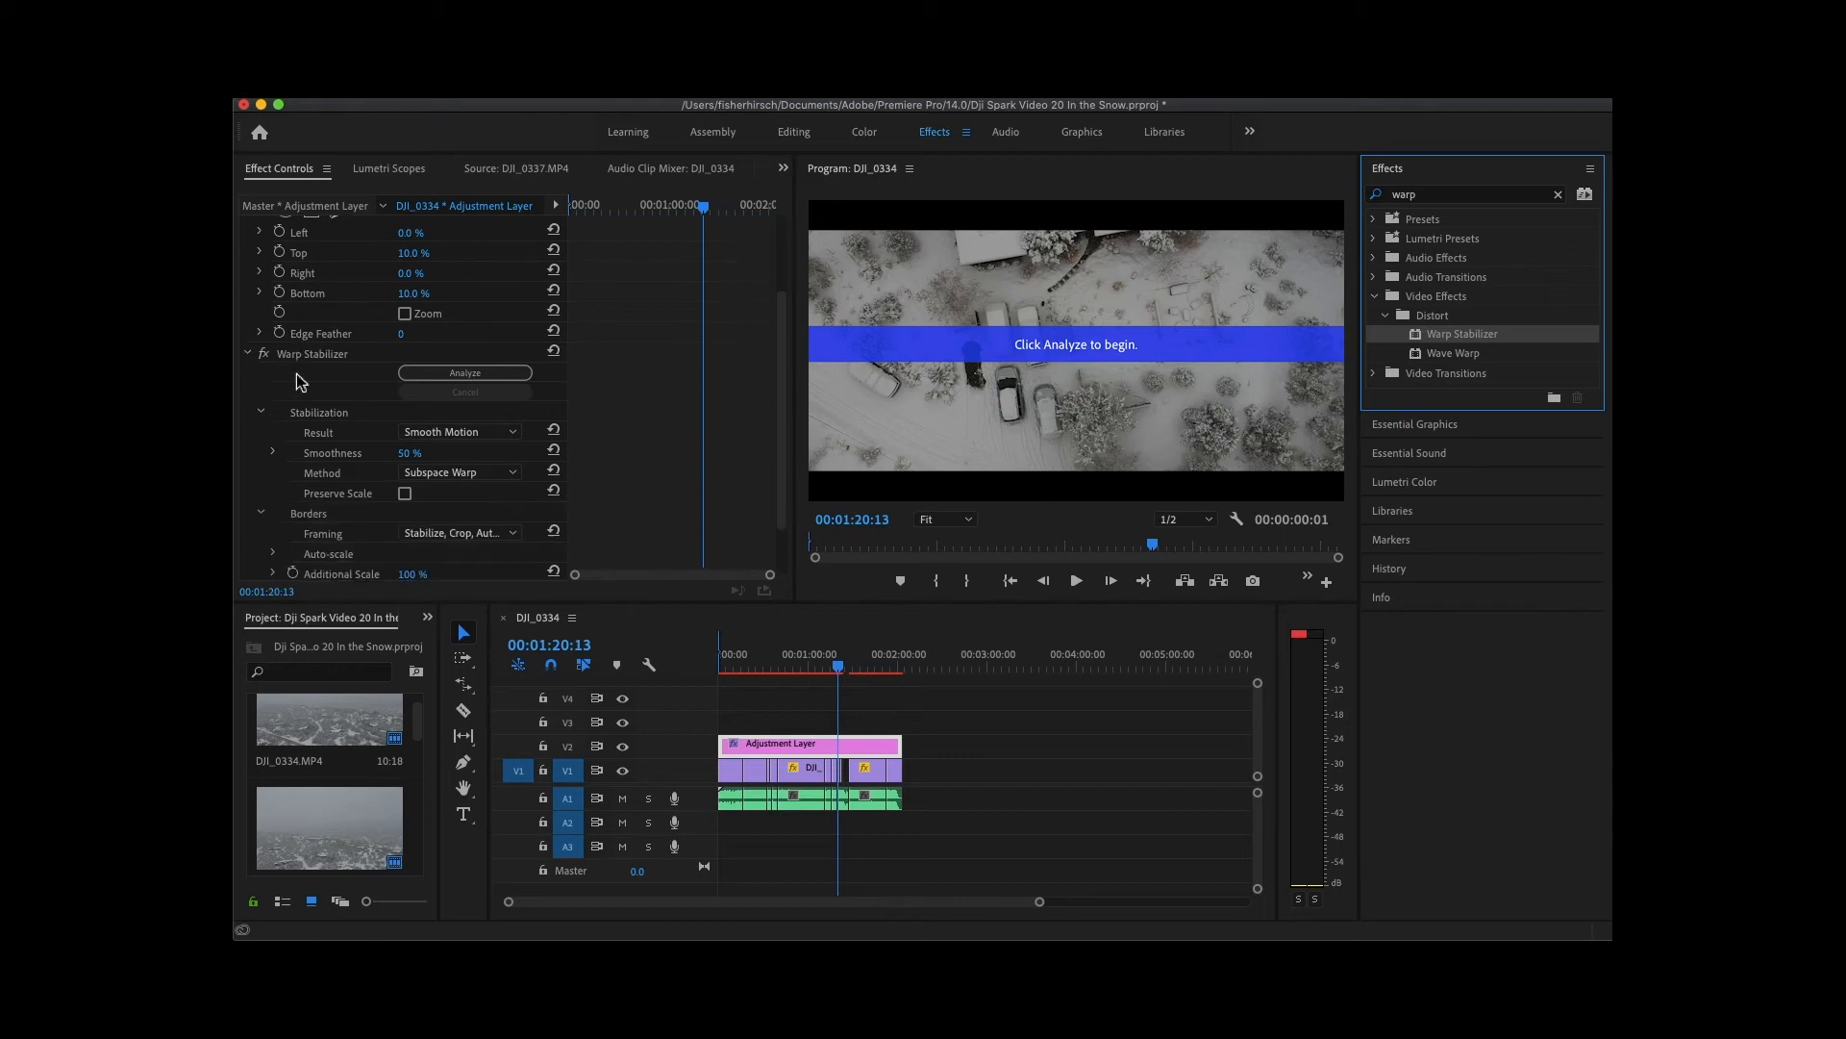
click(462, 385)
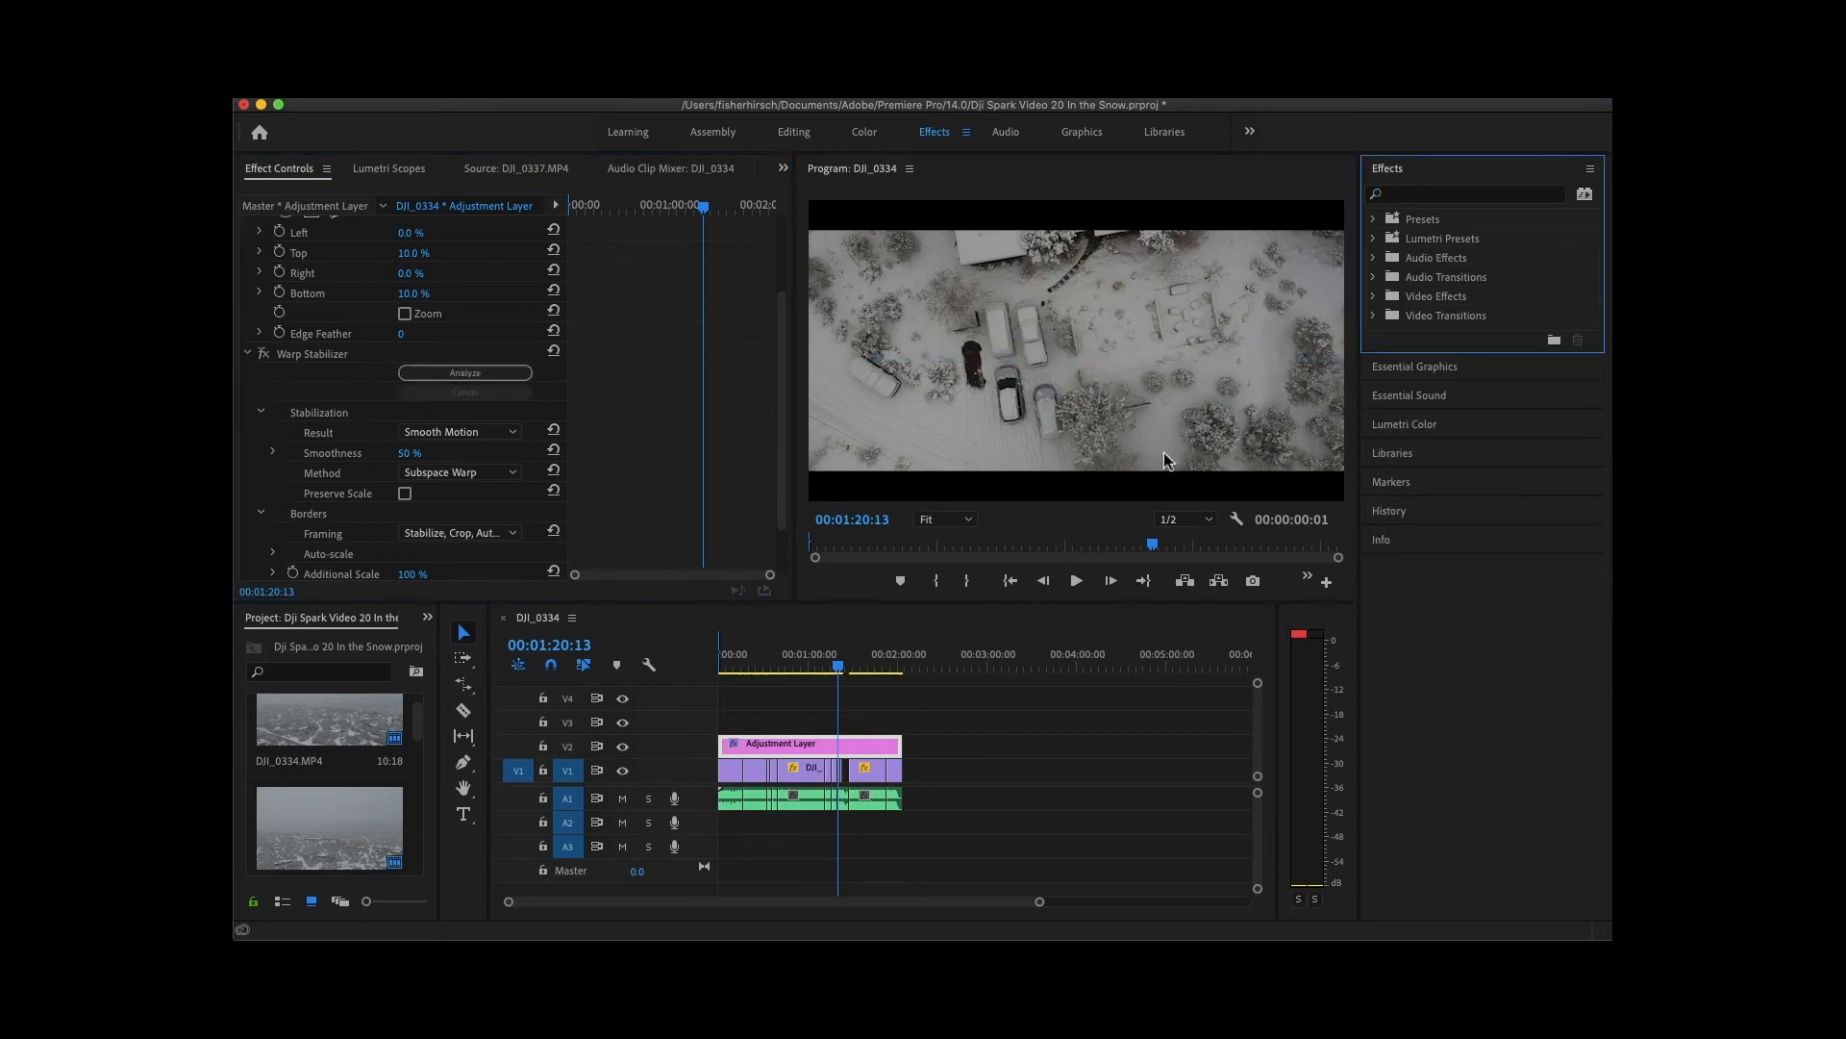
Scrub back to 00:01:01:21, switch to the Color workspace and return the playhead to 00:00:00:00.
click(835, 667)
mouse_move(827, 673)
mouse_down()
mouse_move(790, 675)
mouse_move(811, 681)
mouse_up()
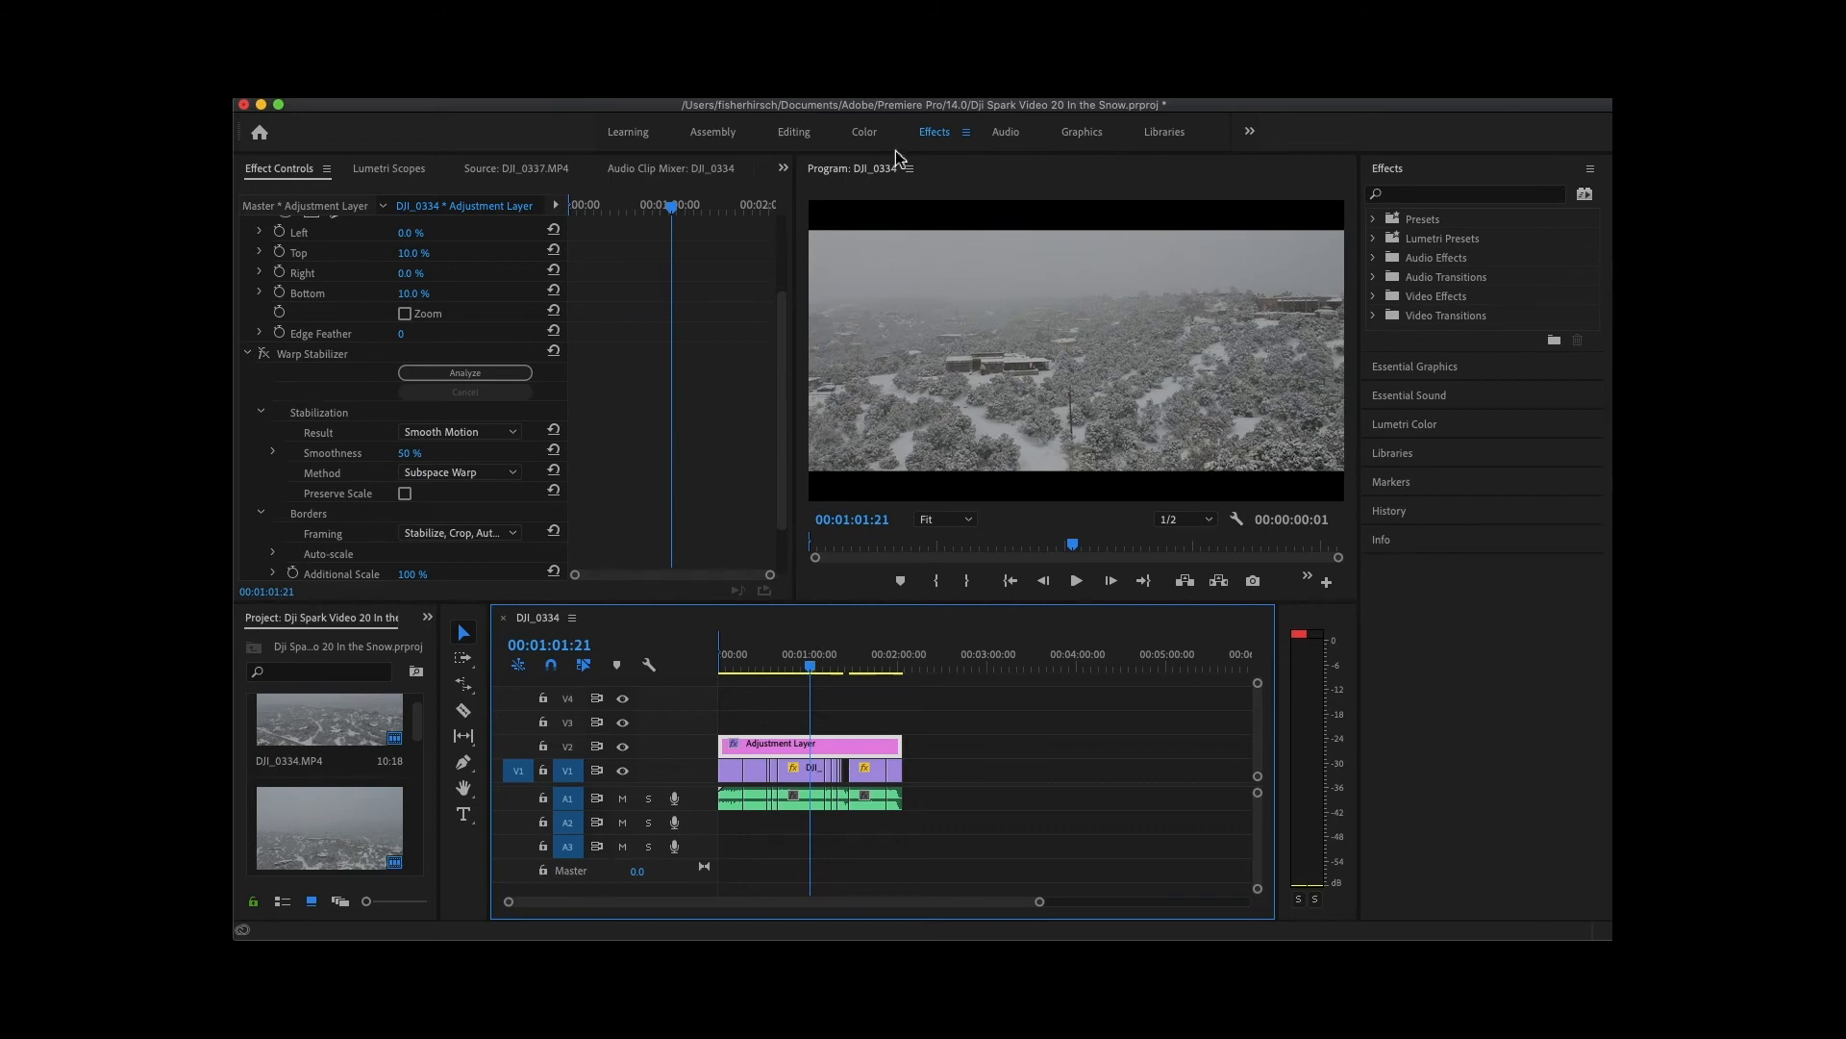
click(869, 137)
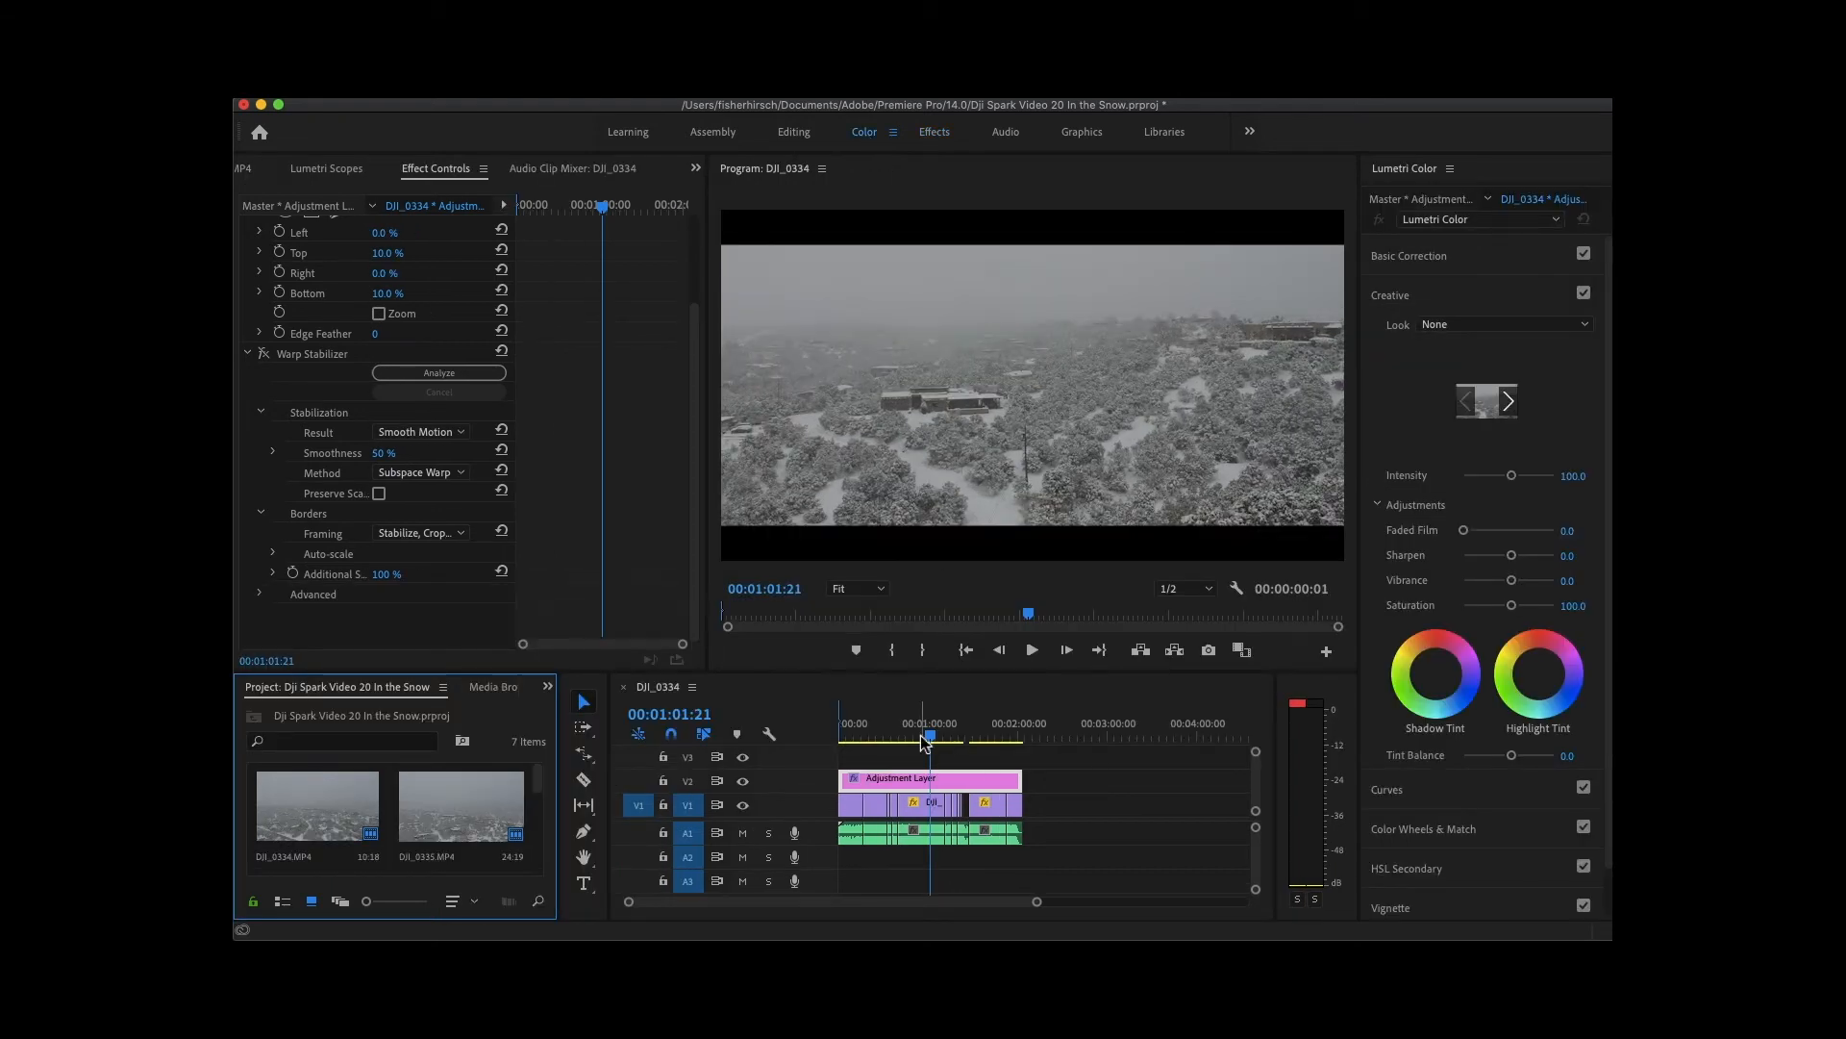
drag(931, 737, 831, 725)
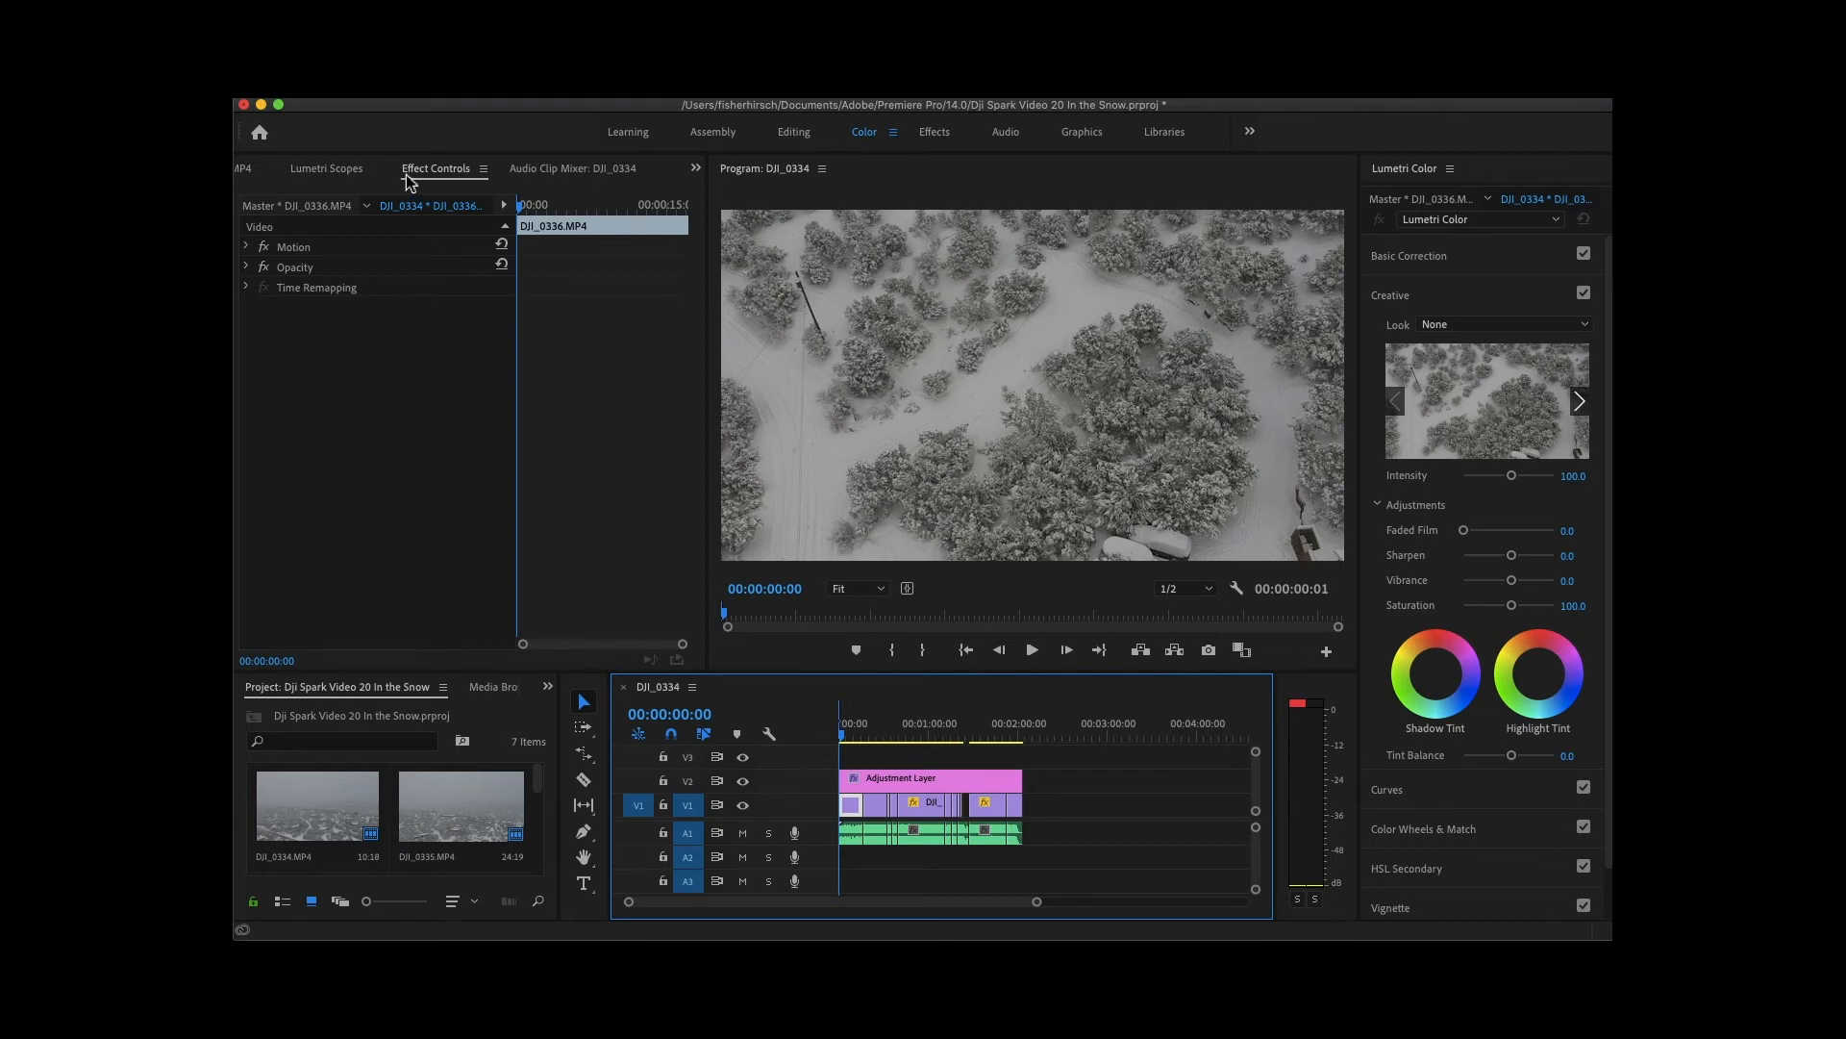
Show the Lumetri Scopes and set the Basic Correction Saturation of the master clip DJI_0337.MP4 to 120.
scroll(410, 177, up, 2)
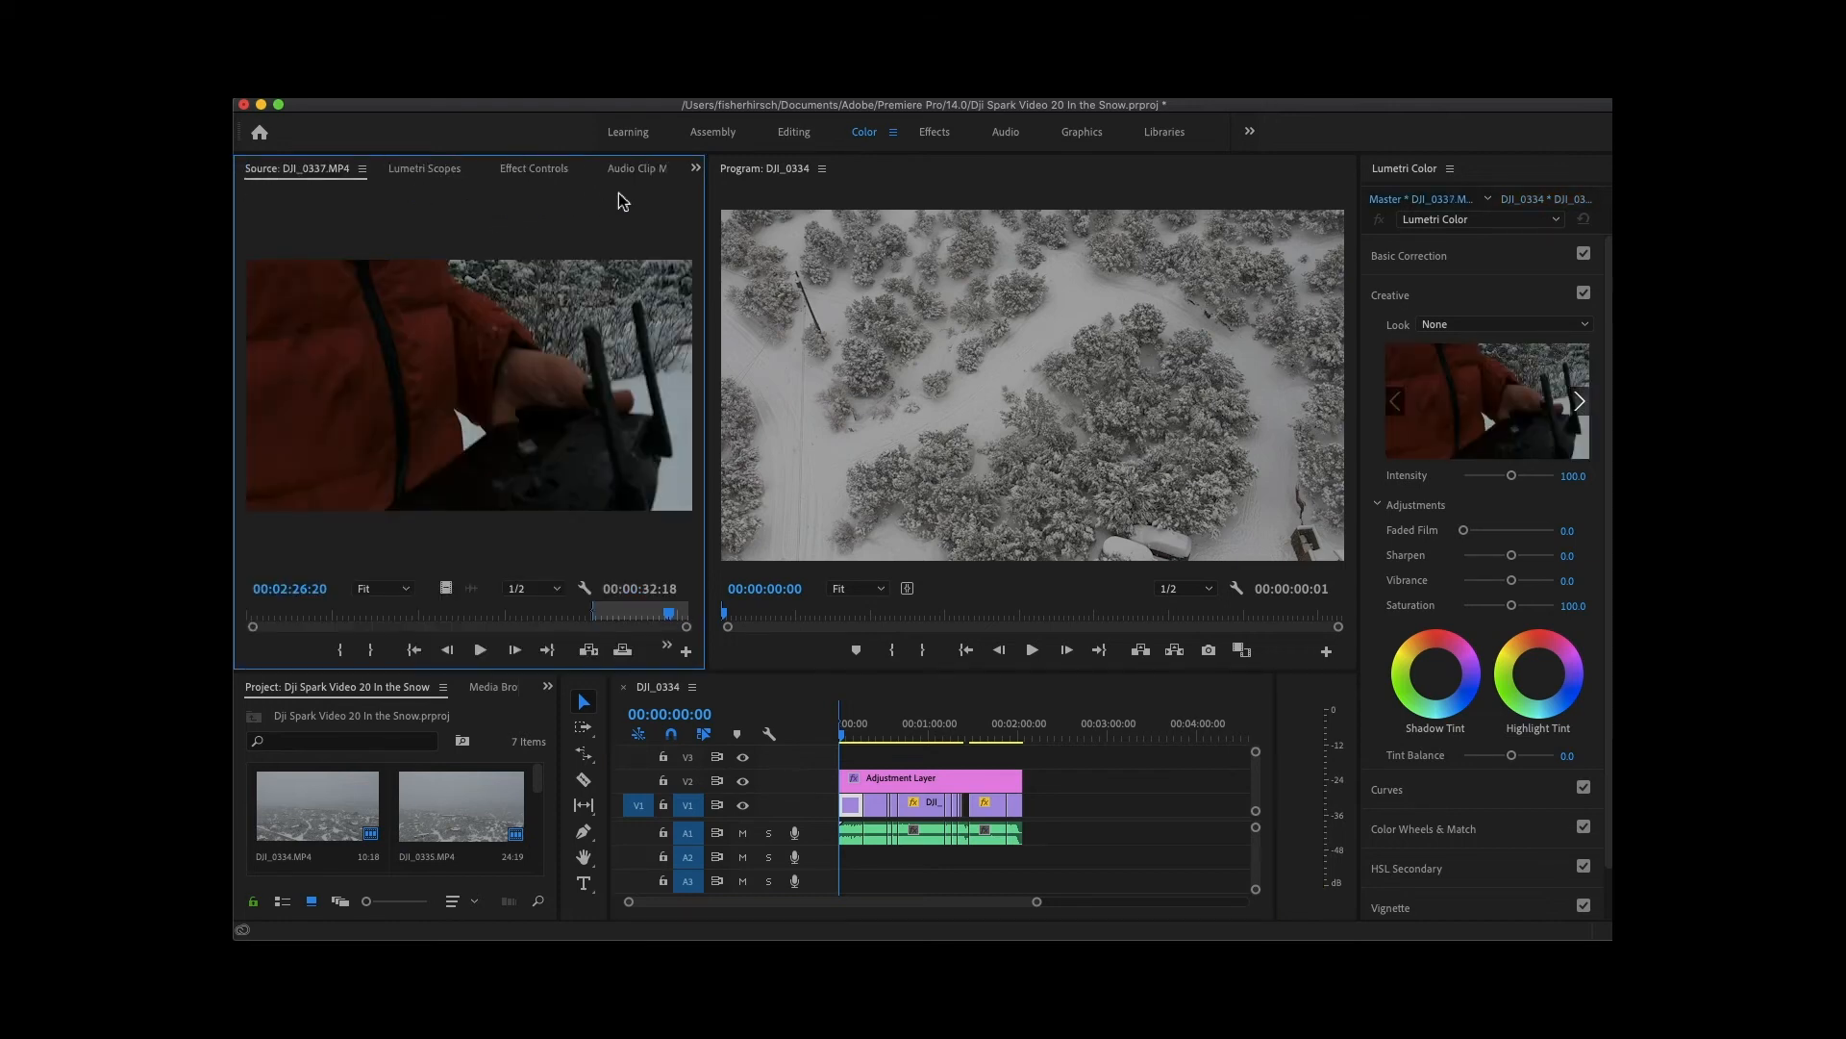
click(424, 169)
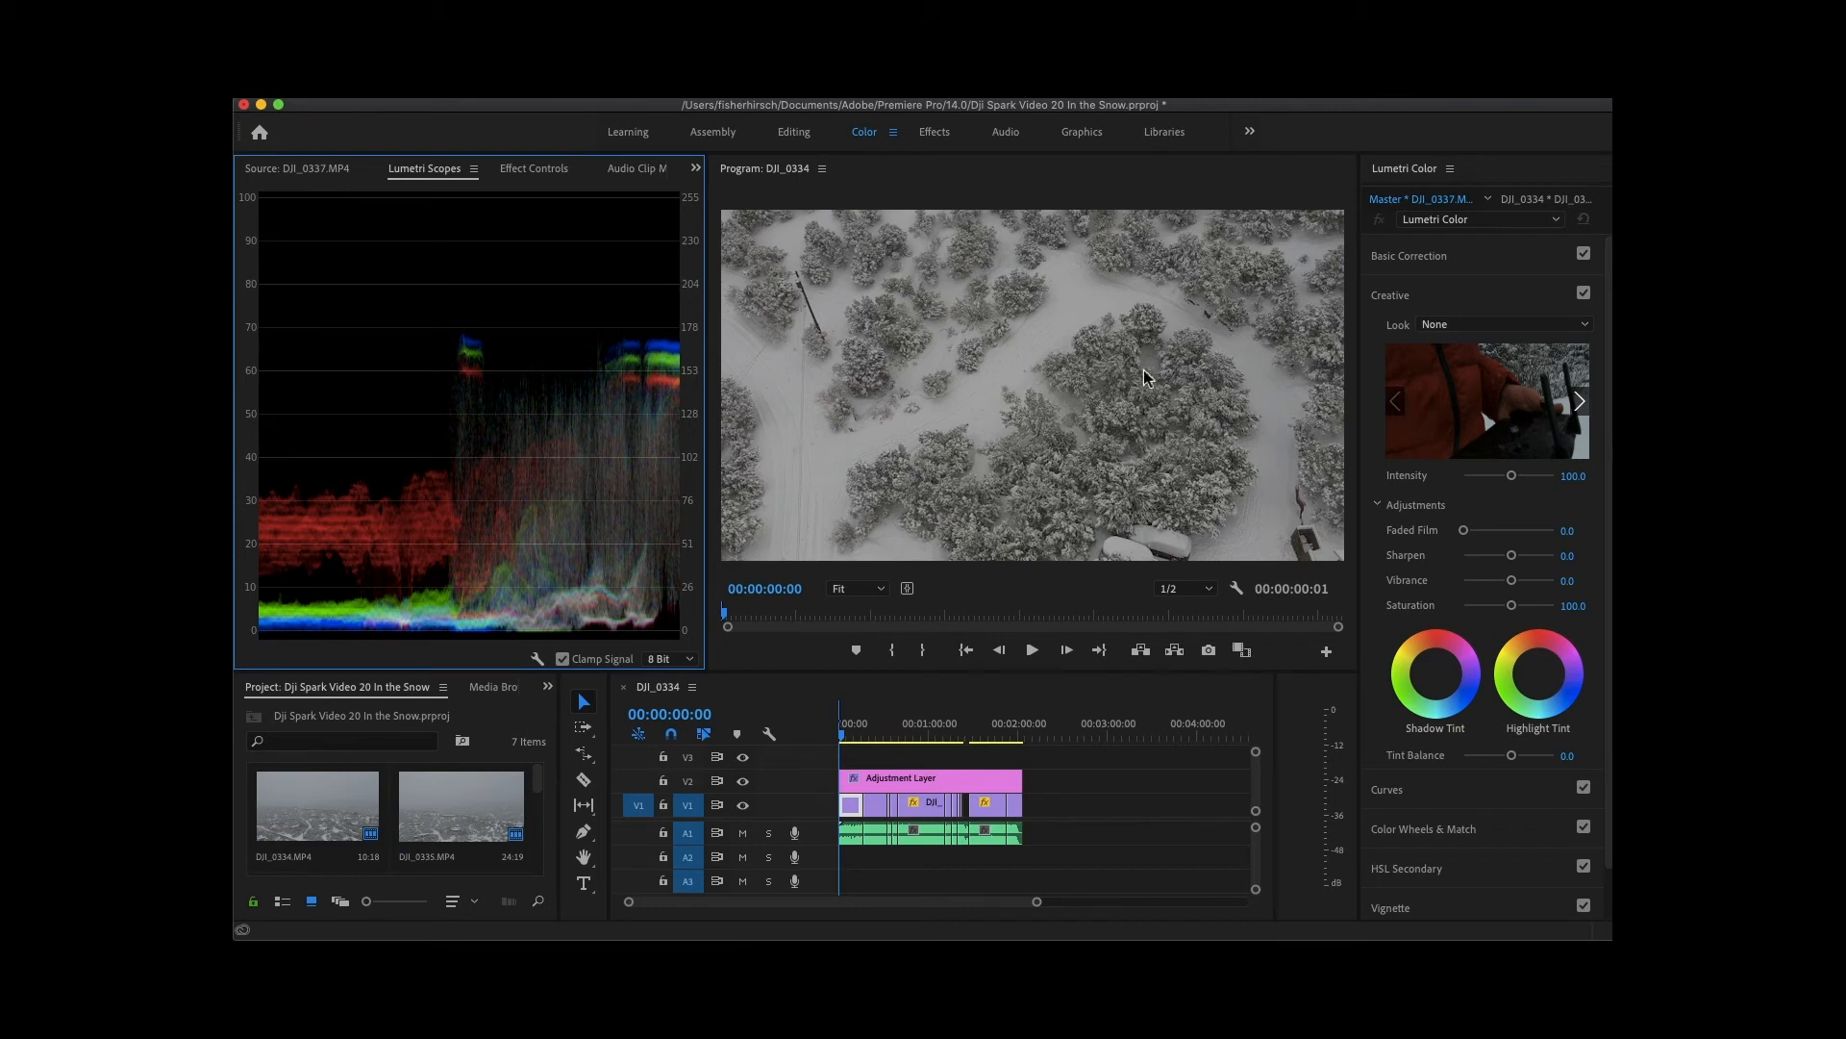
click(1392, 298)
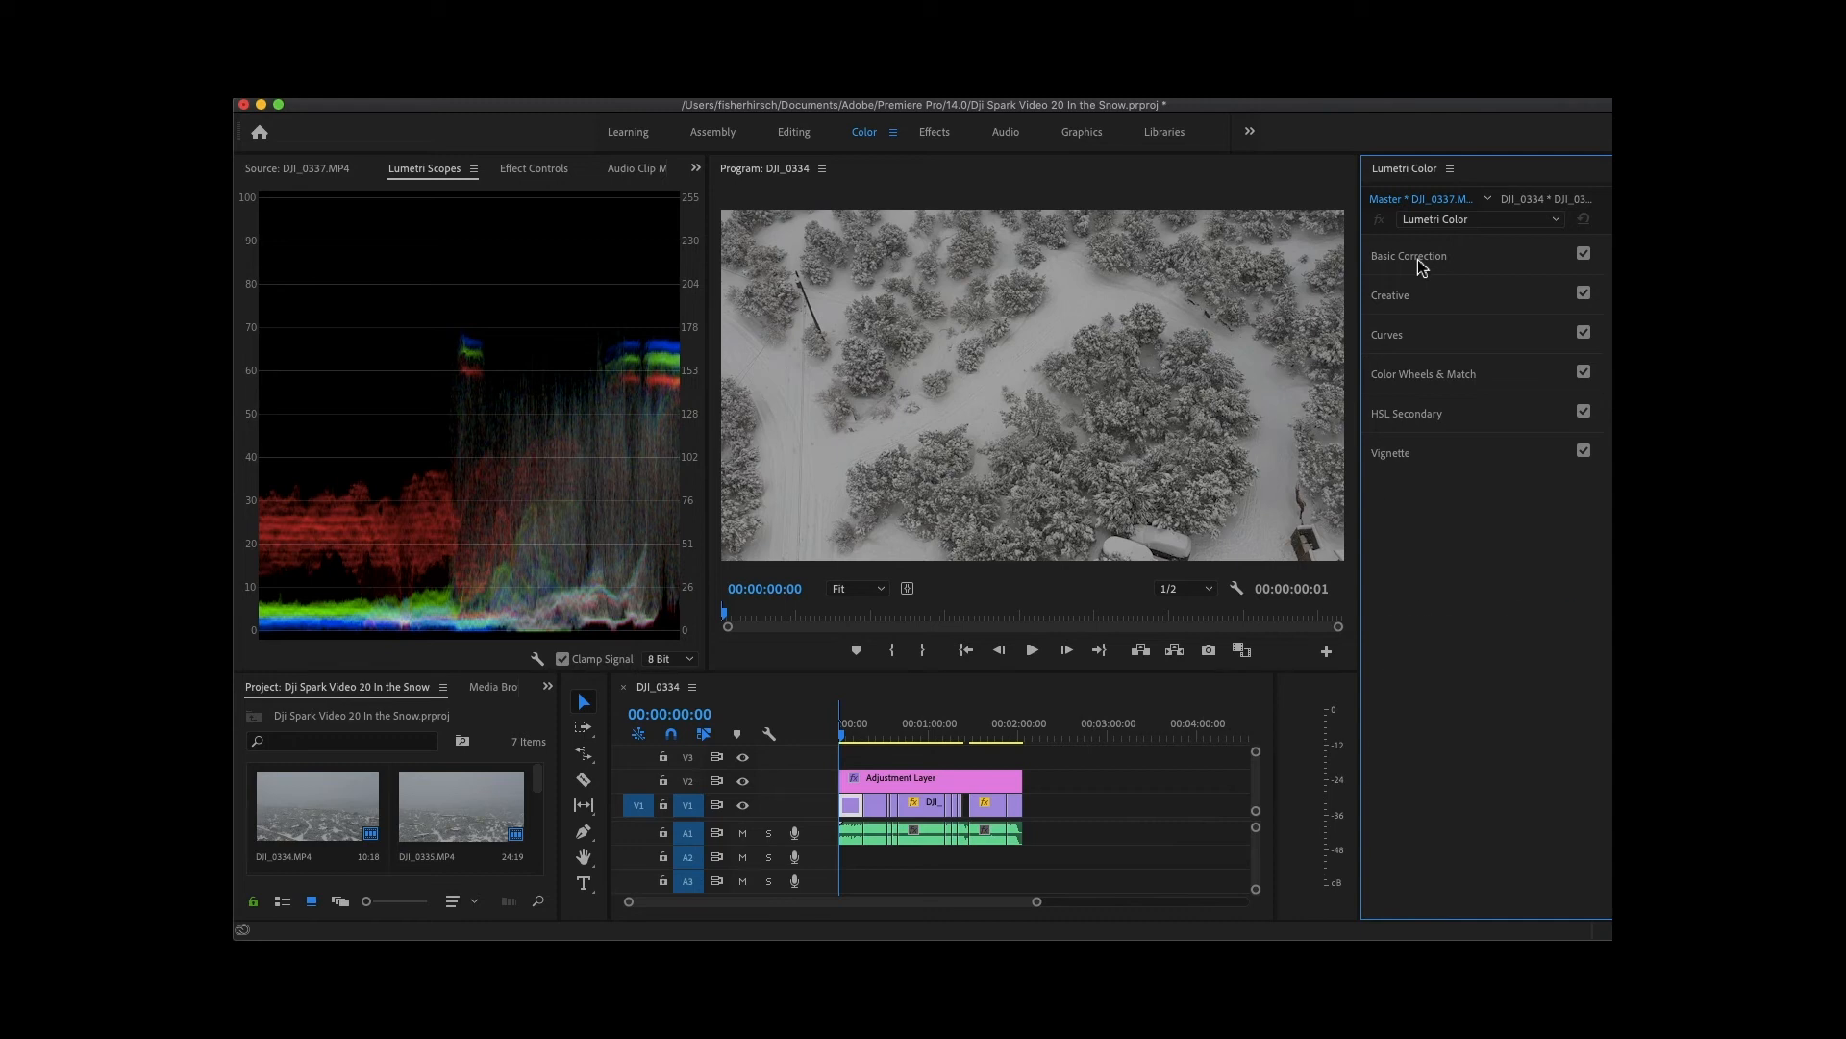
click(1418, 258)
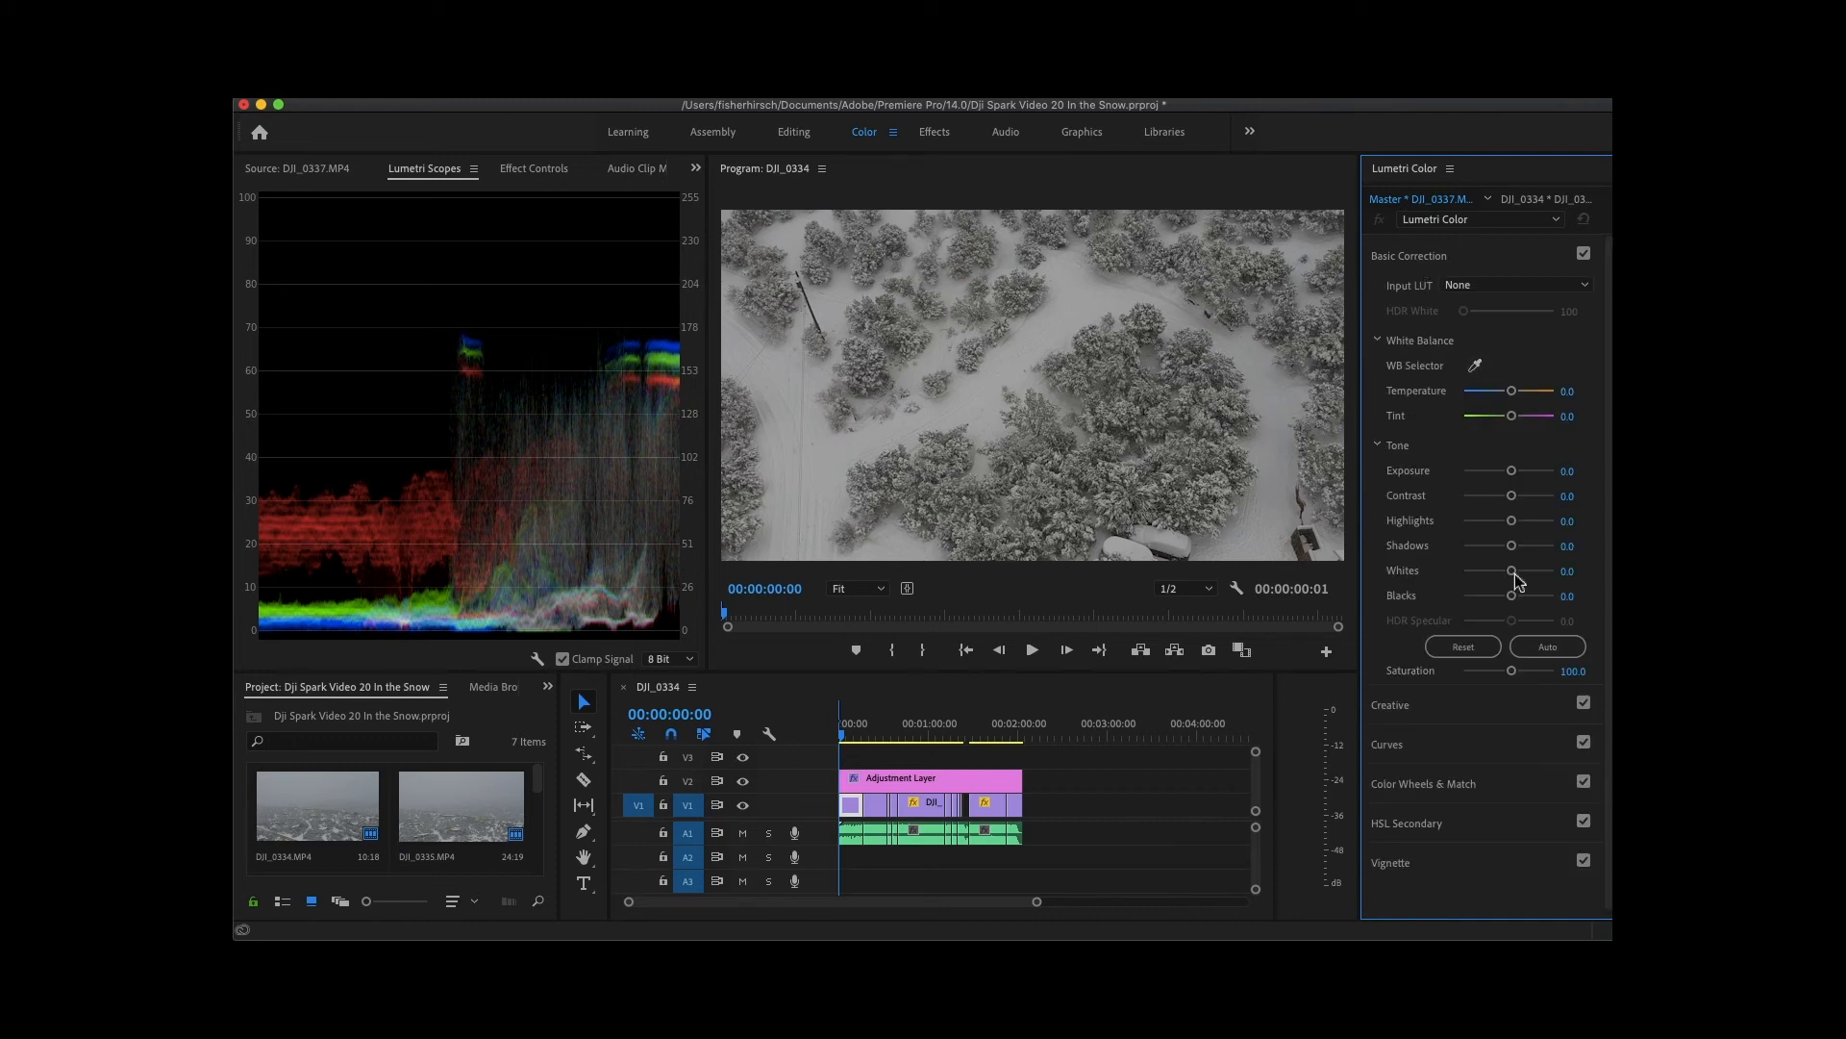
click(1575, 672)
text(120)
key(Return)
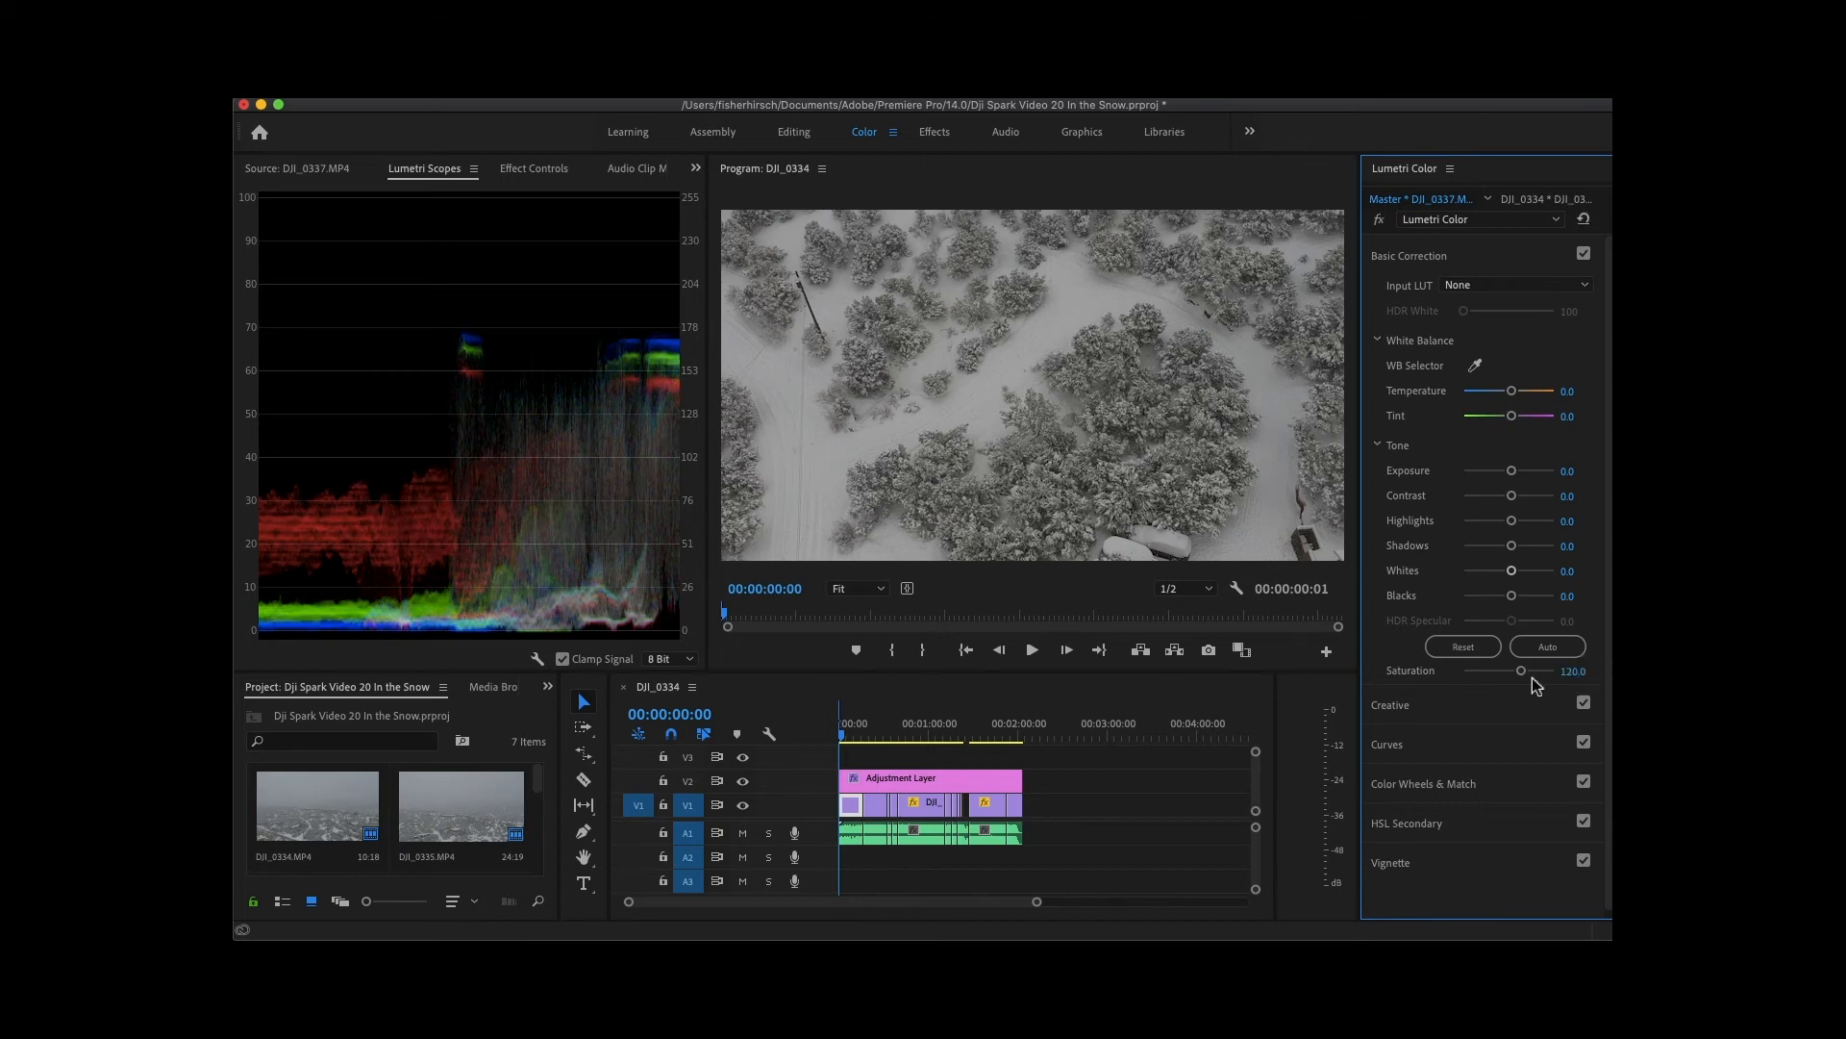
Scrub to the DJI_0335.MP4 clip around 00:00:22:14 and set its Basic Correction Saturation to 120.
drag(848, 741, 872, 737)
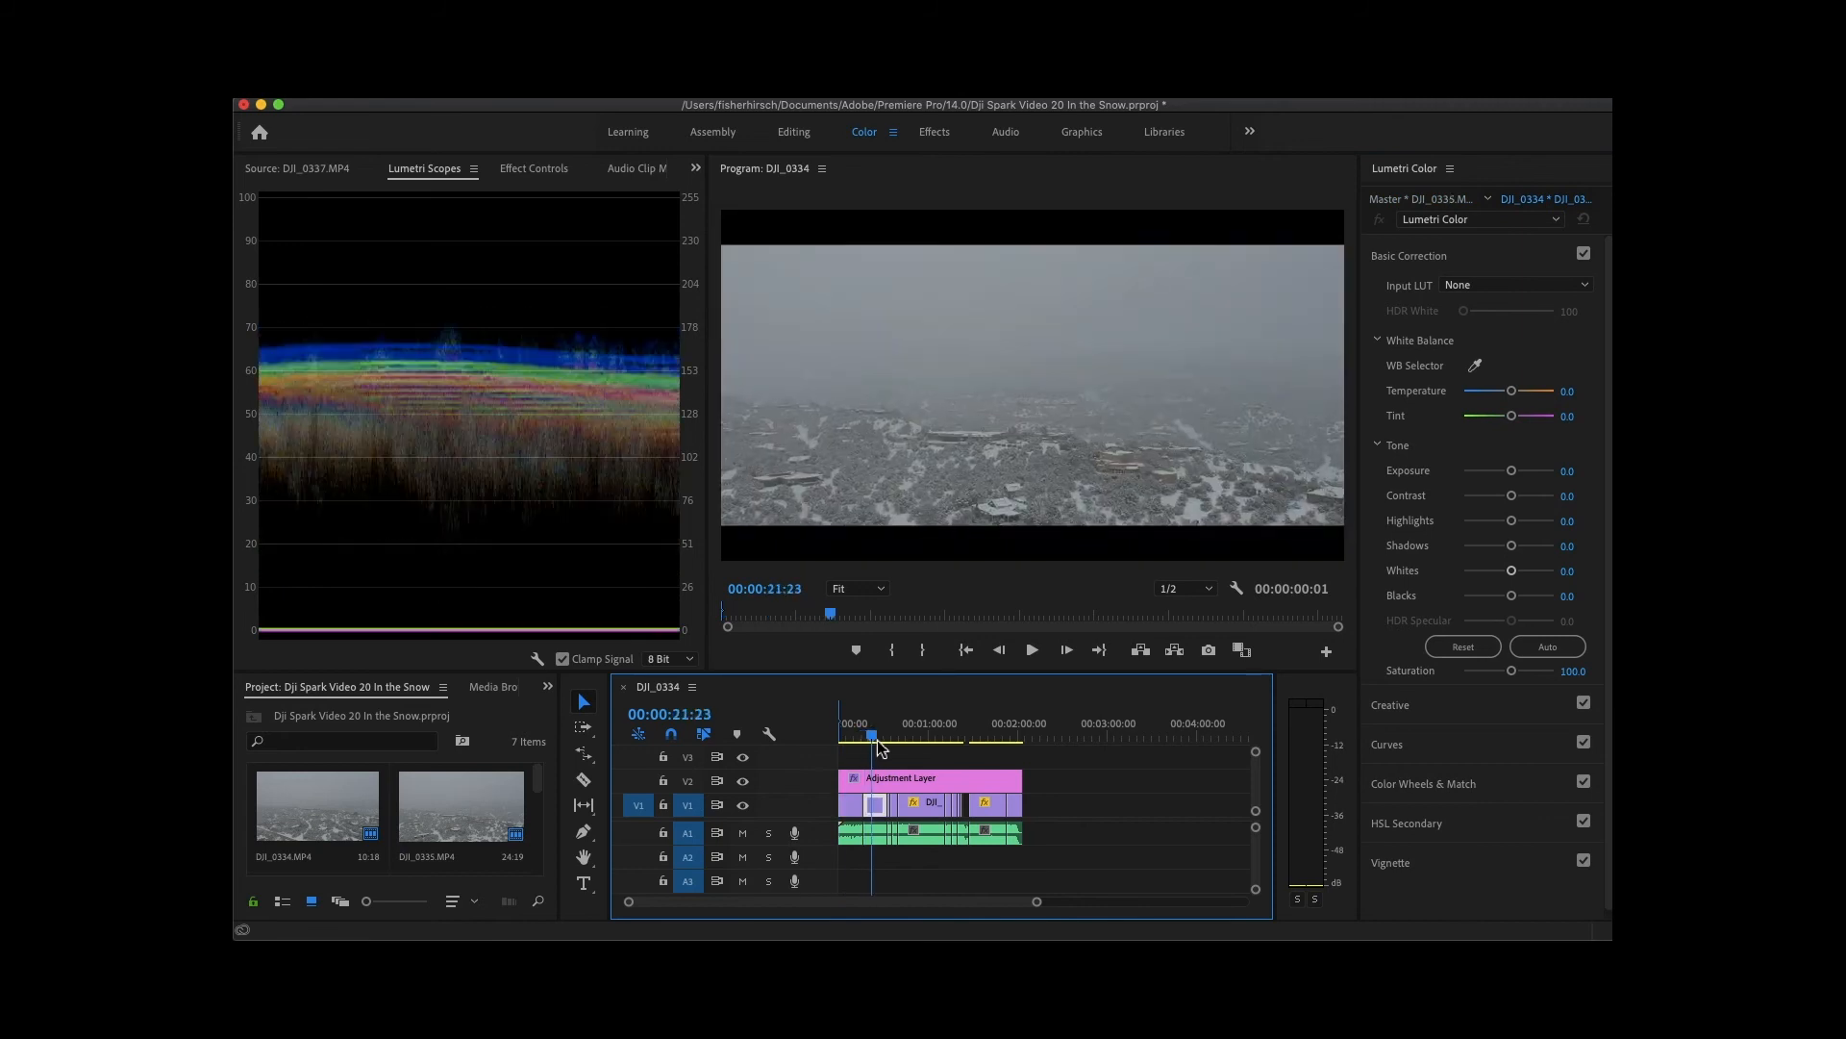
click(1580, 671)
text(120)
key(Return)
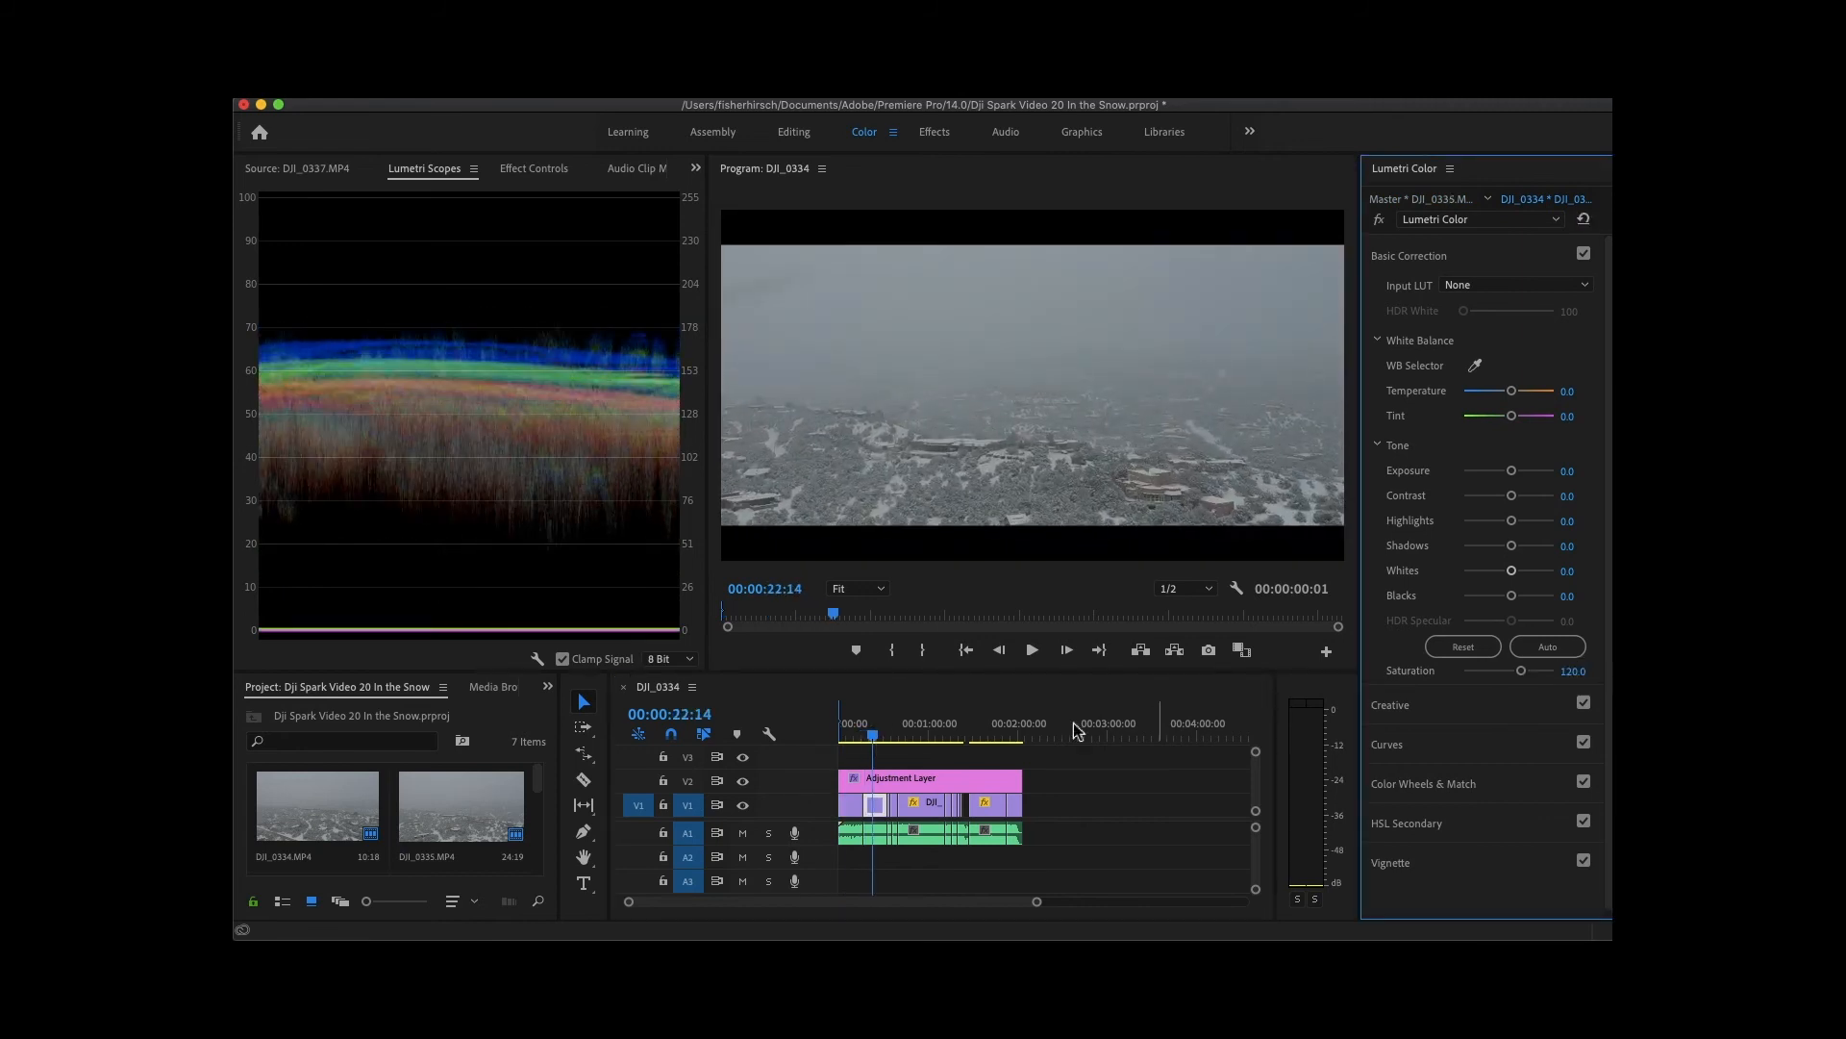
right_click(874, 738)
click(868, 739)
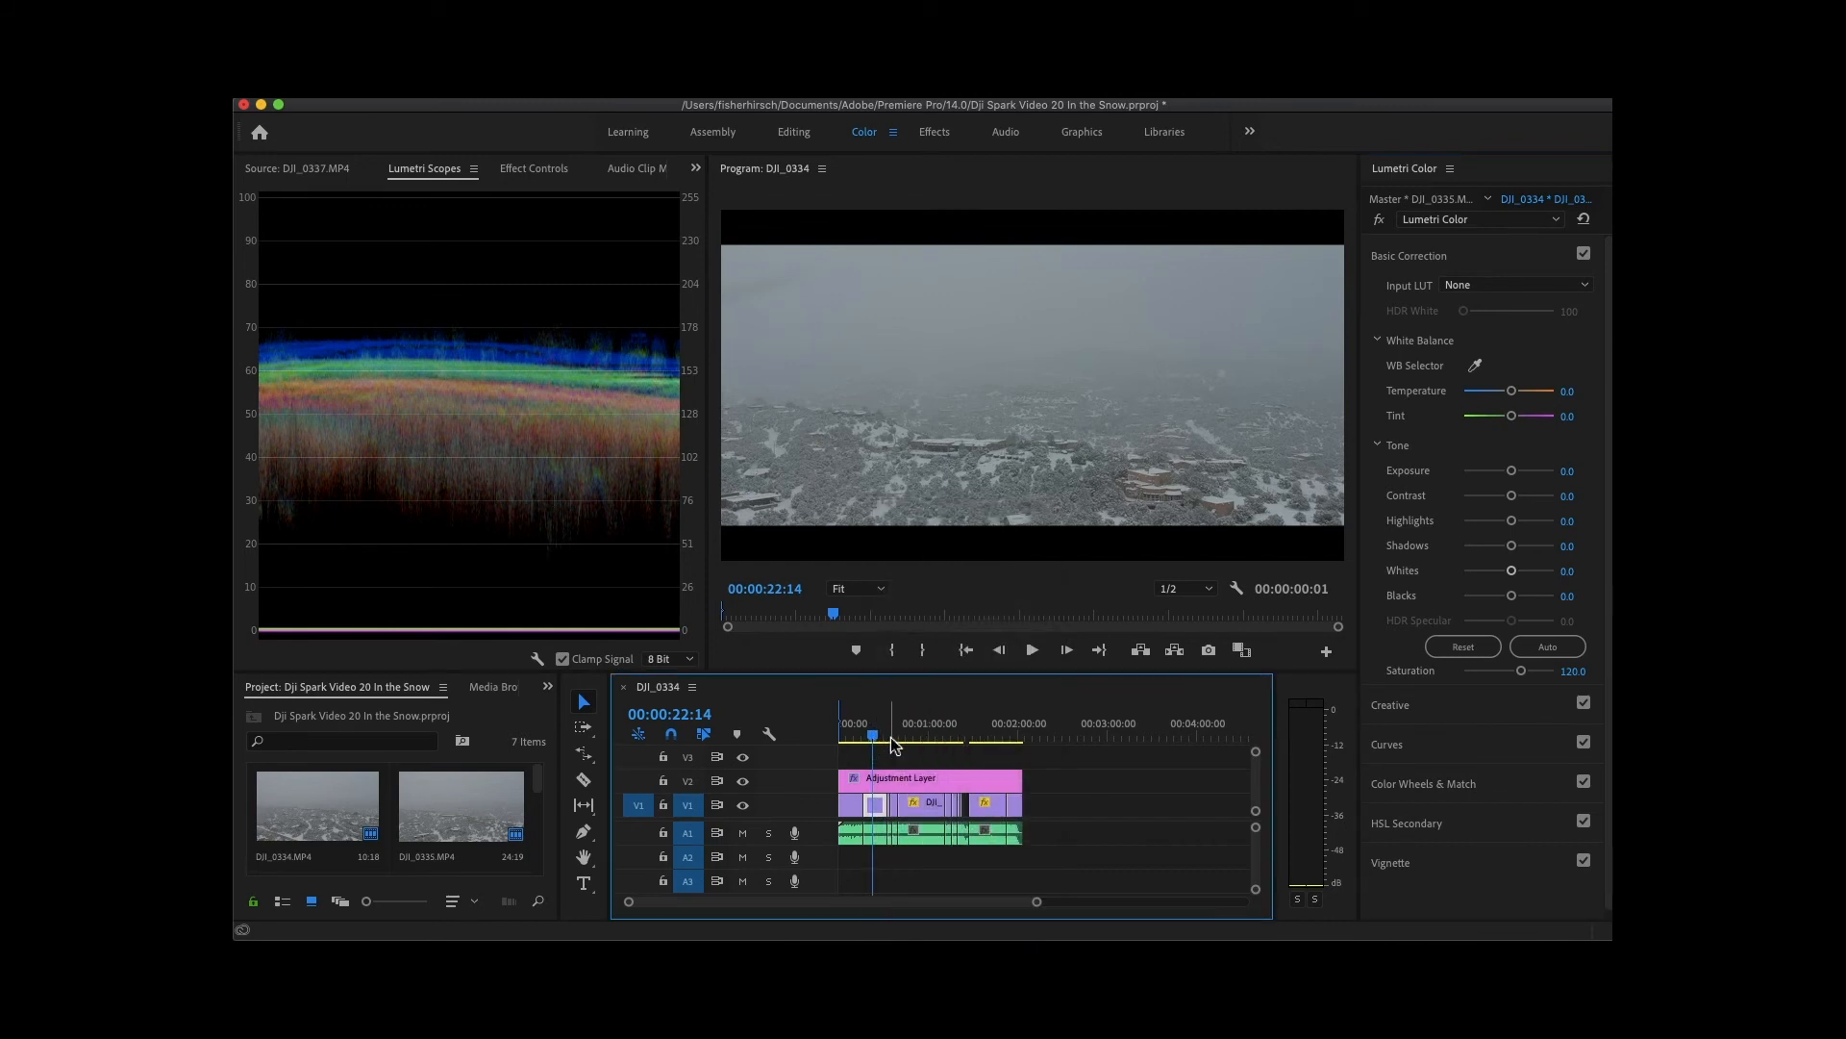
scroll(902, 857, up, 5)
scroll(902, 856, left, 4)
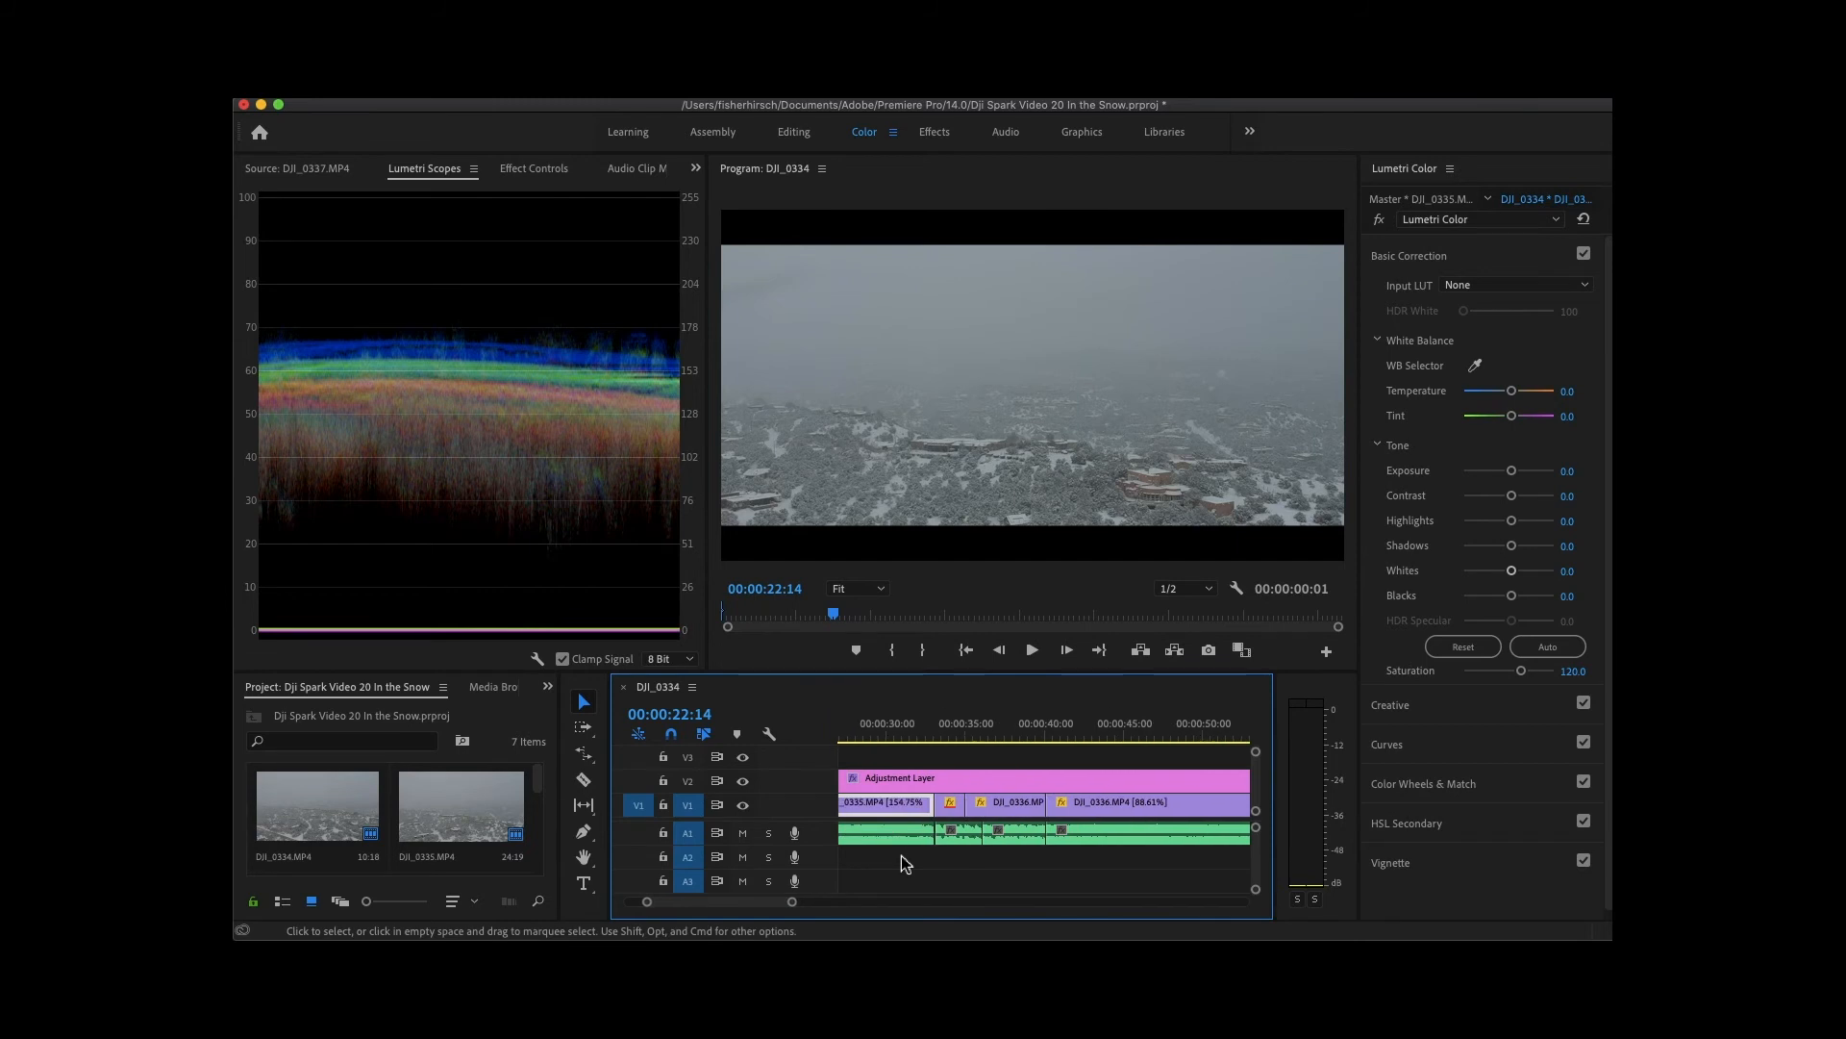
scroll(902, 857, down, 3)
right_click(833, 741)
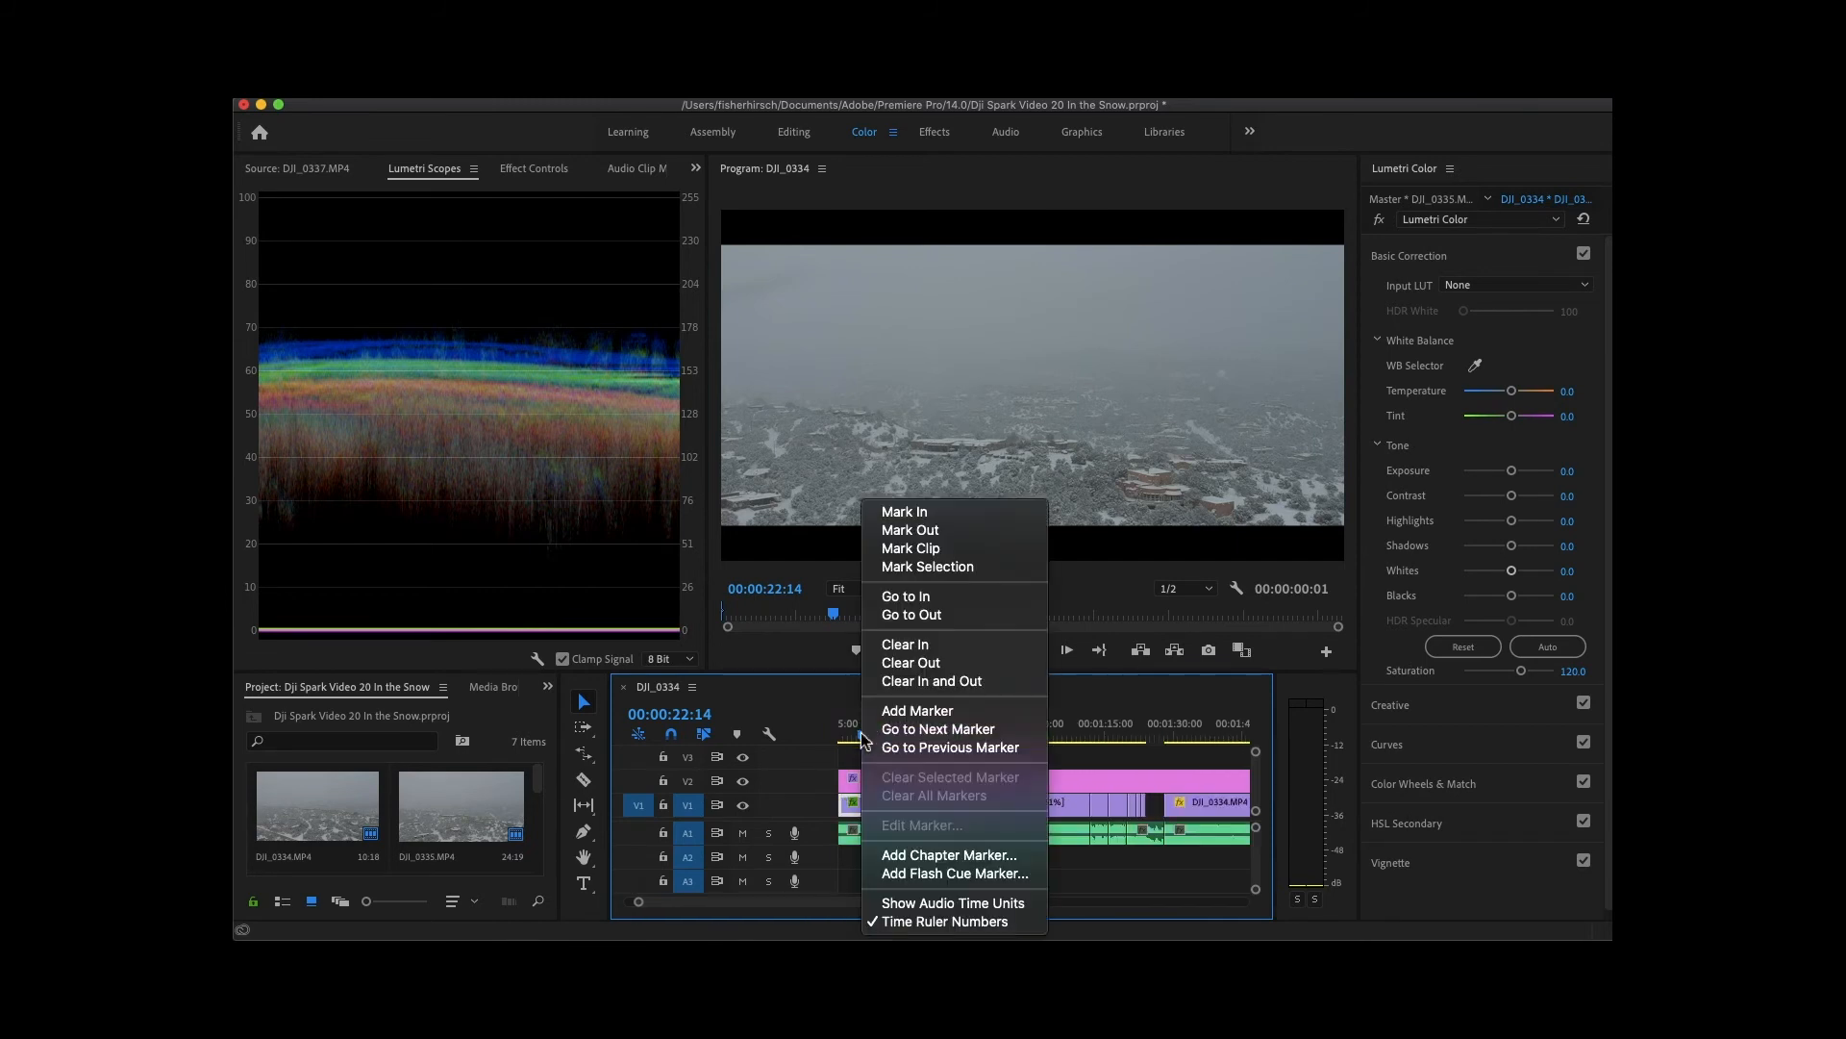
click(863, 742)
drag(862, 736, 914, 737)
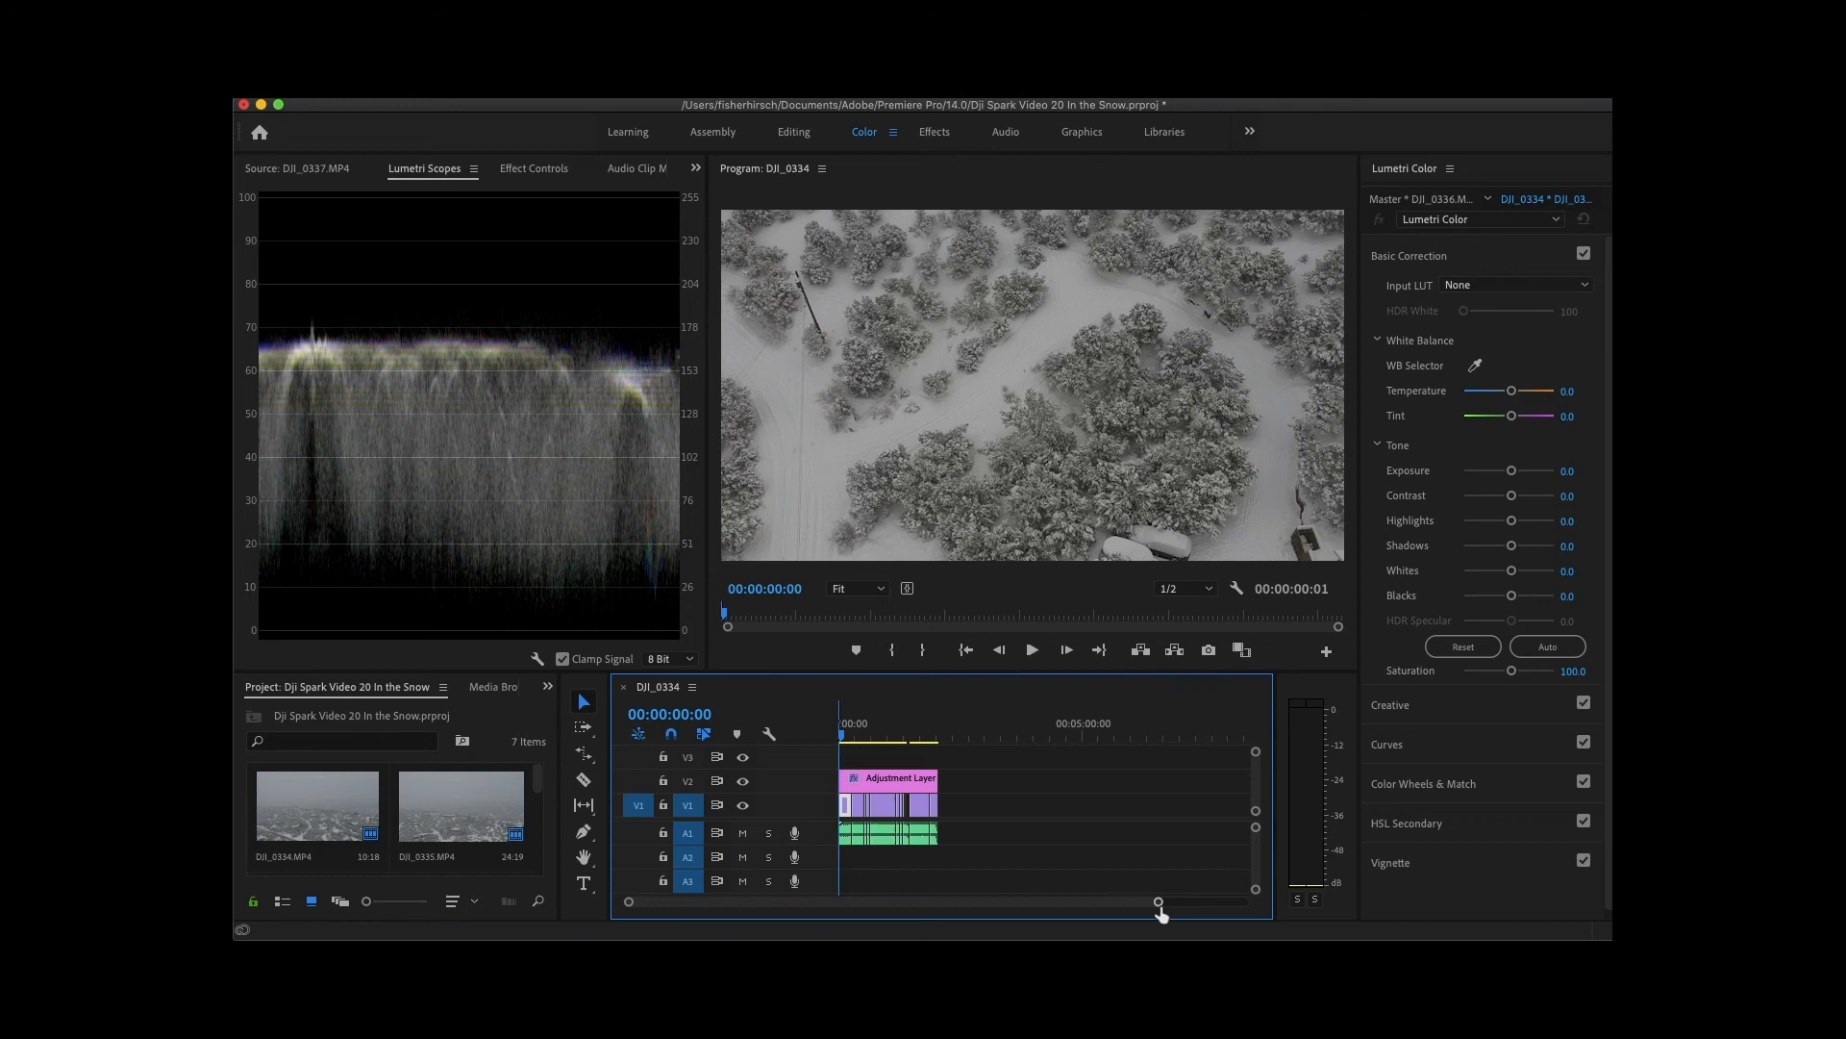
Set the Basic Correction Saturation of the first timeline clip, at 00:00:00:00, to 120.
drag(1160, 909, 1062, 910)
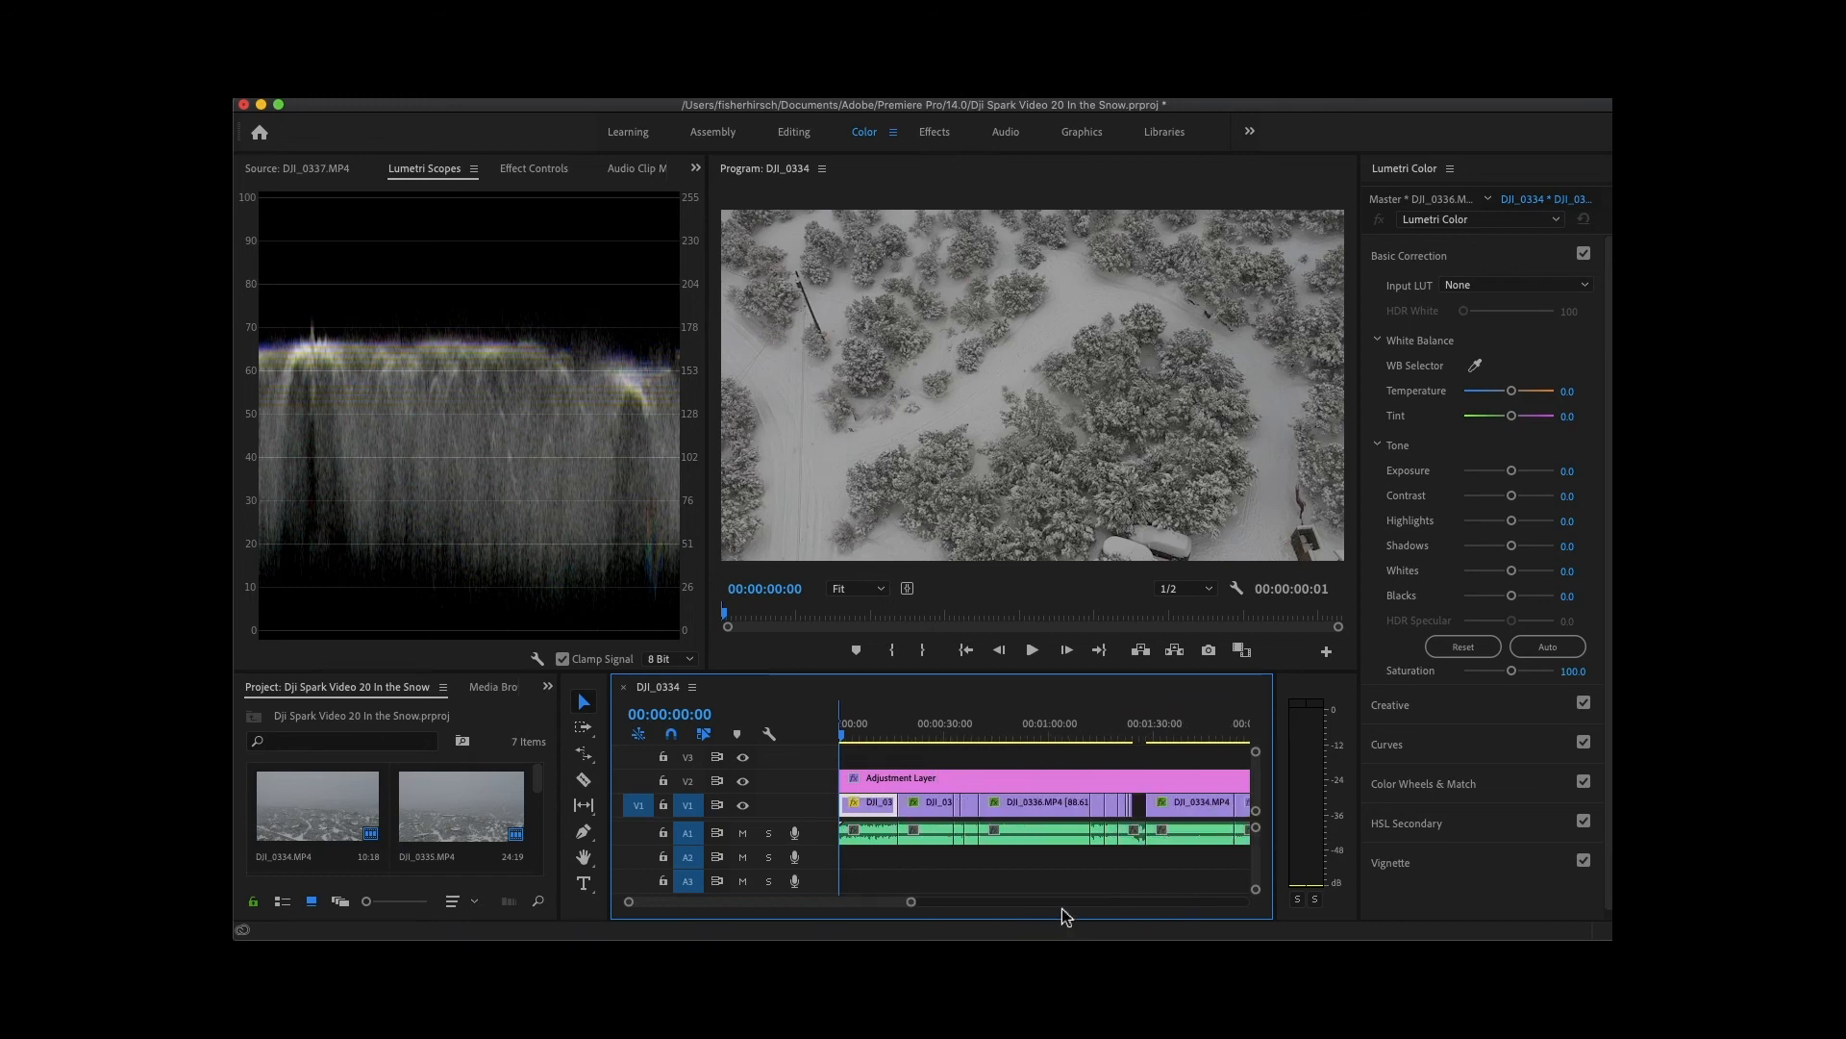
click(1577, 671)
text(120)
key(Return)
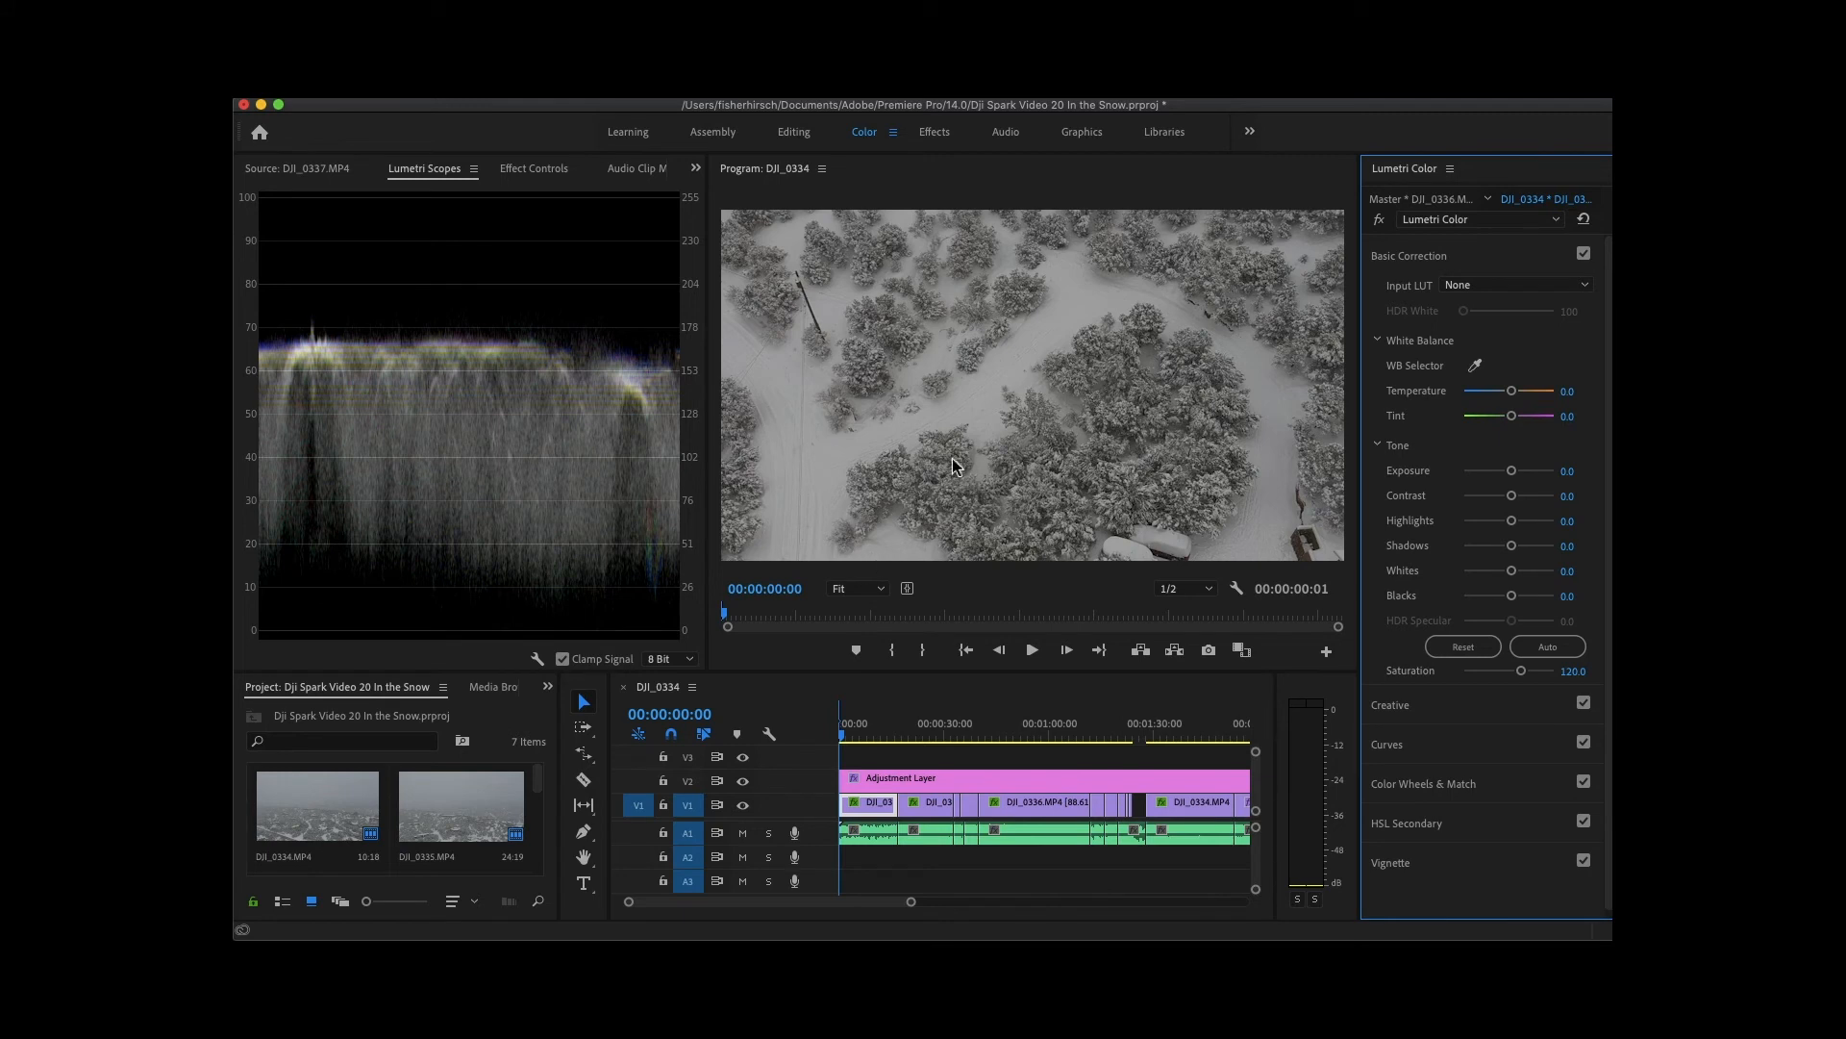
Look over the clips along the timeline and set the playhead to 00:00:13:18 in the first clip.
mouse_move(843, 737)
mouse_down()
mouse_move(900, 737)
mouse_move(848, 736)
mouse_up()
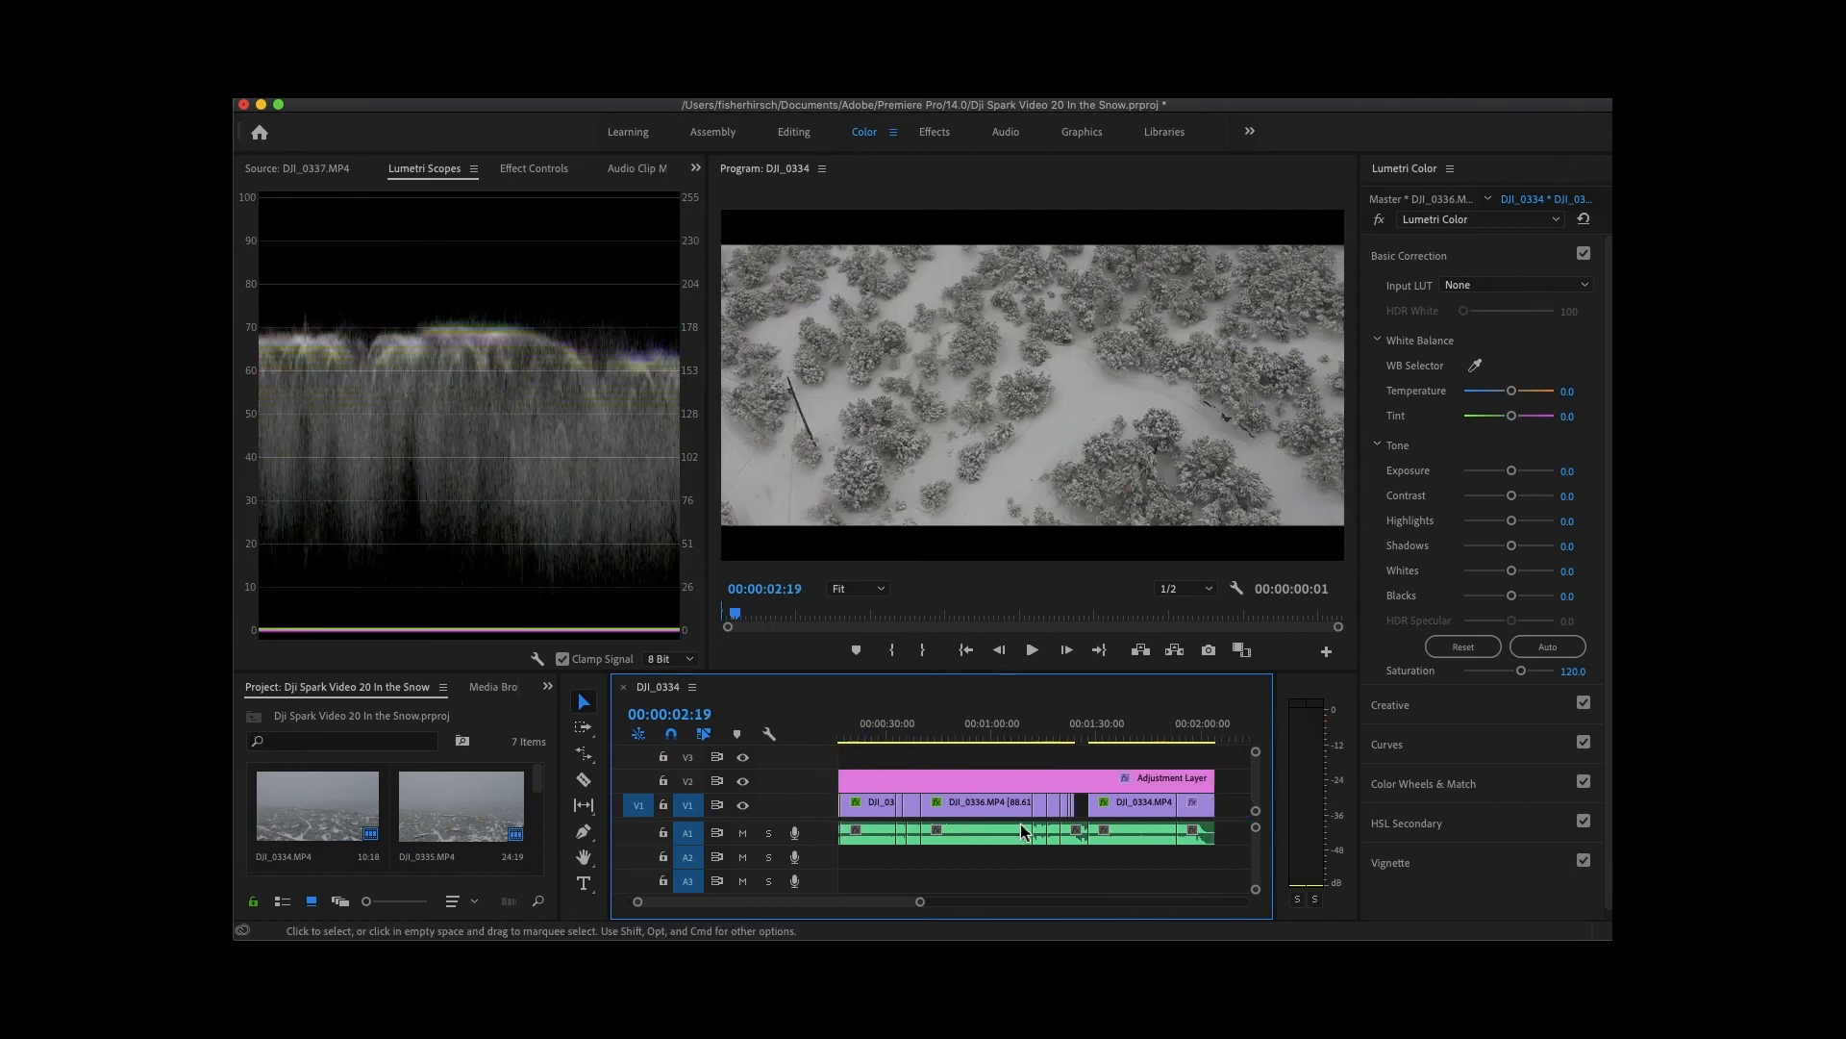
scroll(1022, 823, right, 5)
scroll(1019, 823, down, 1)
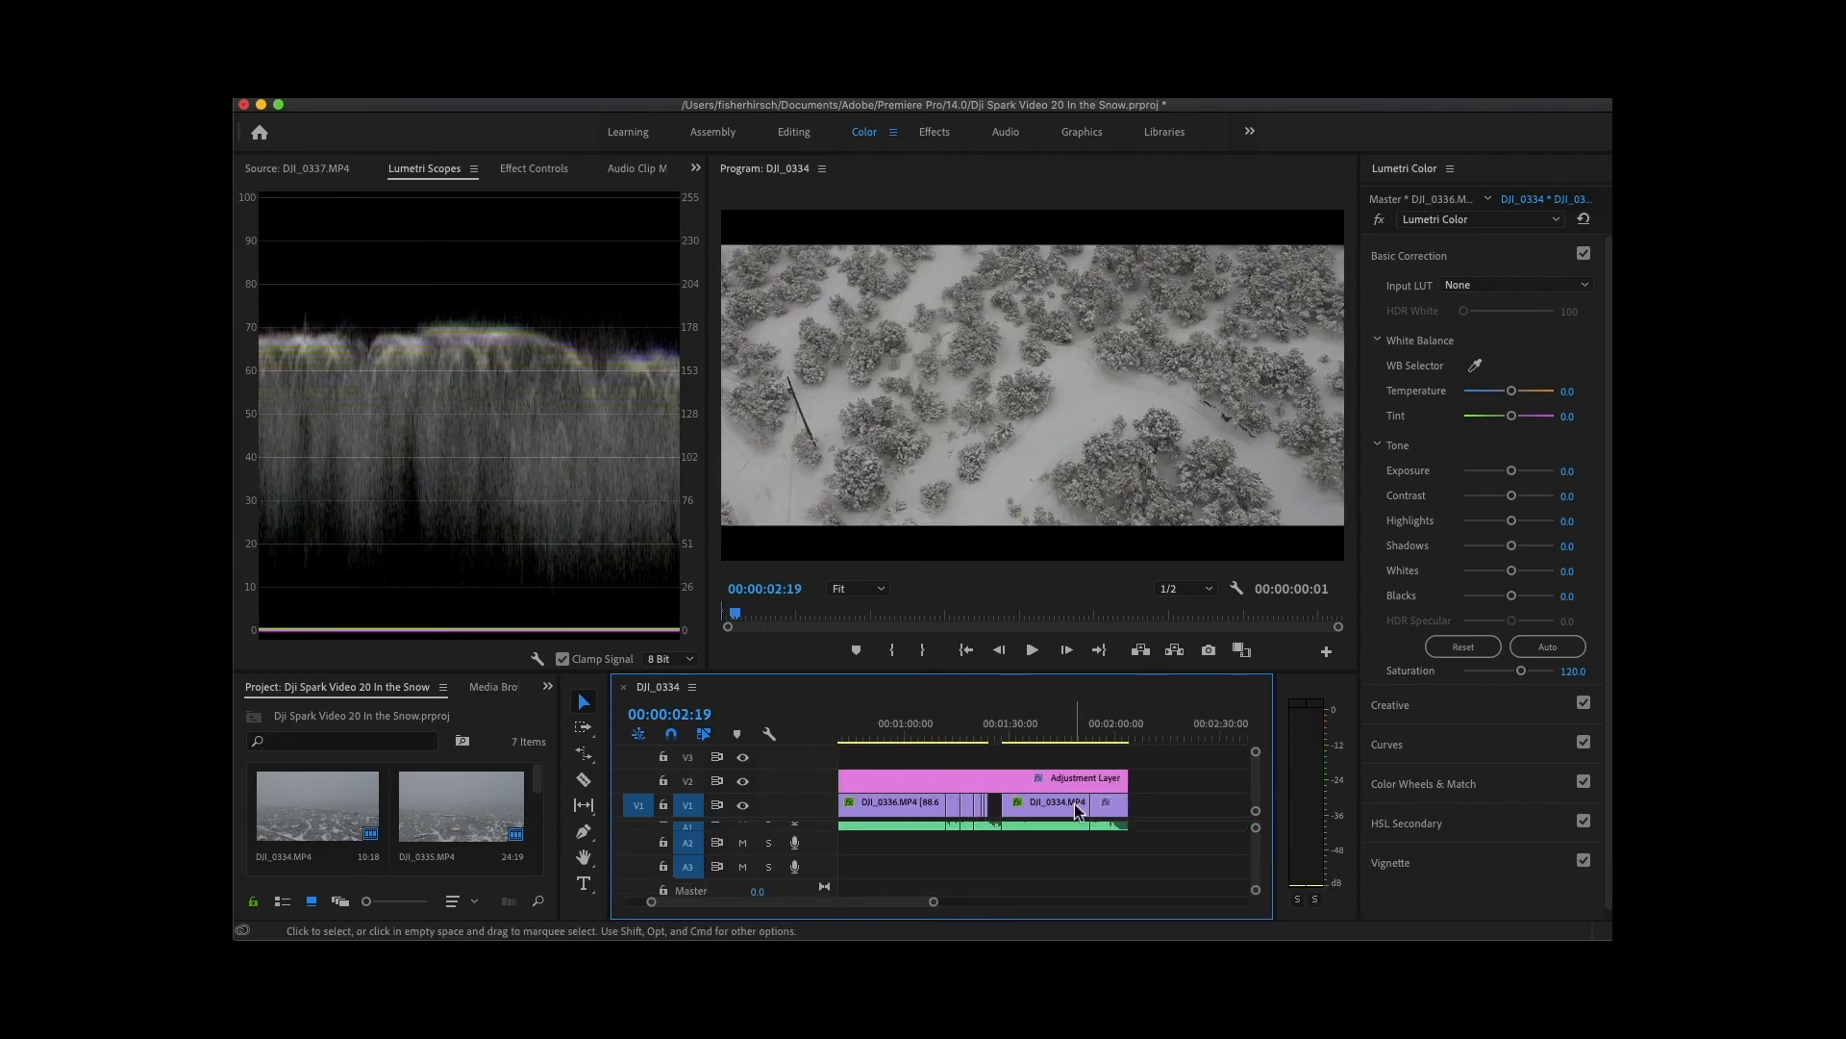
scroll(1075, 804, left, 7)
scroll(1076, 804, up, 1)
scroll(1010, 790, down, 2)
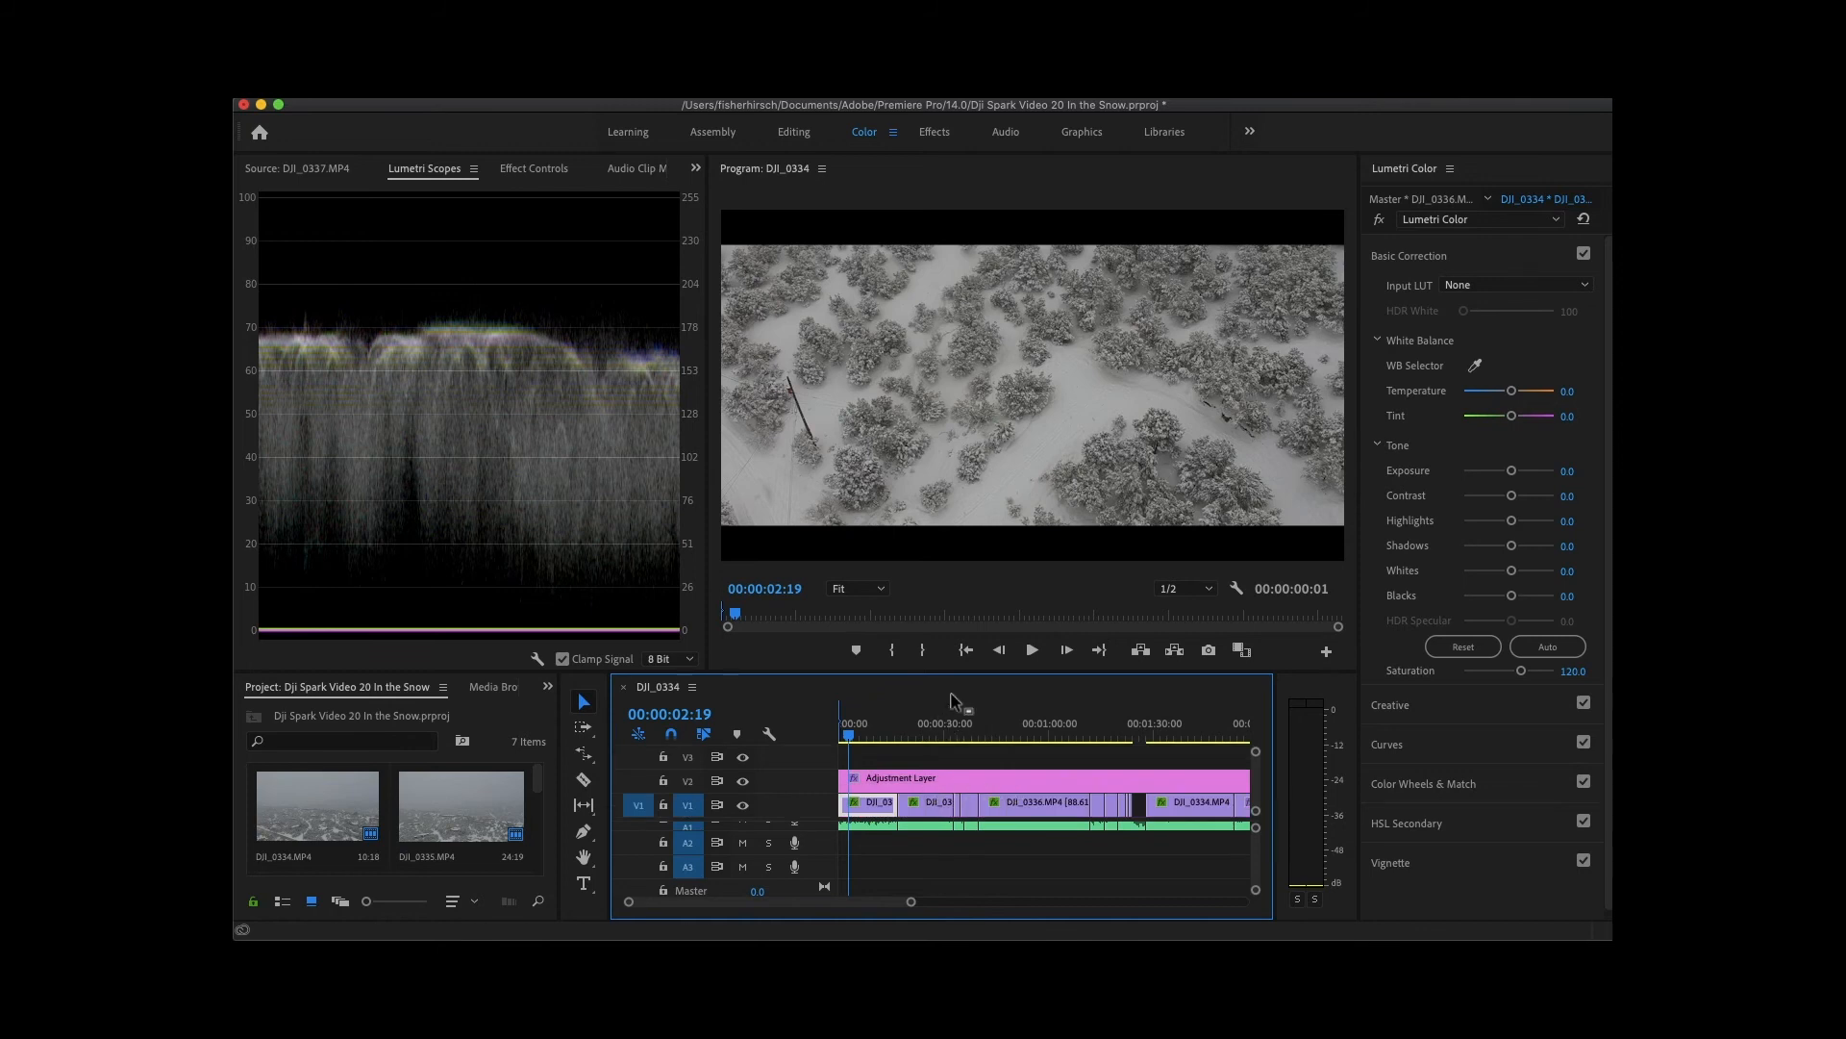
drag(850, 739, 885, 737)
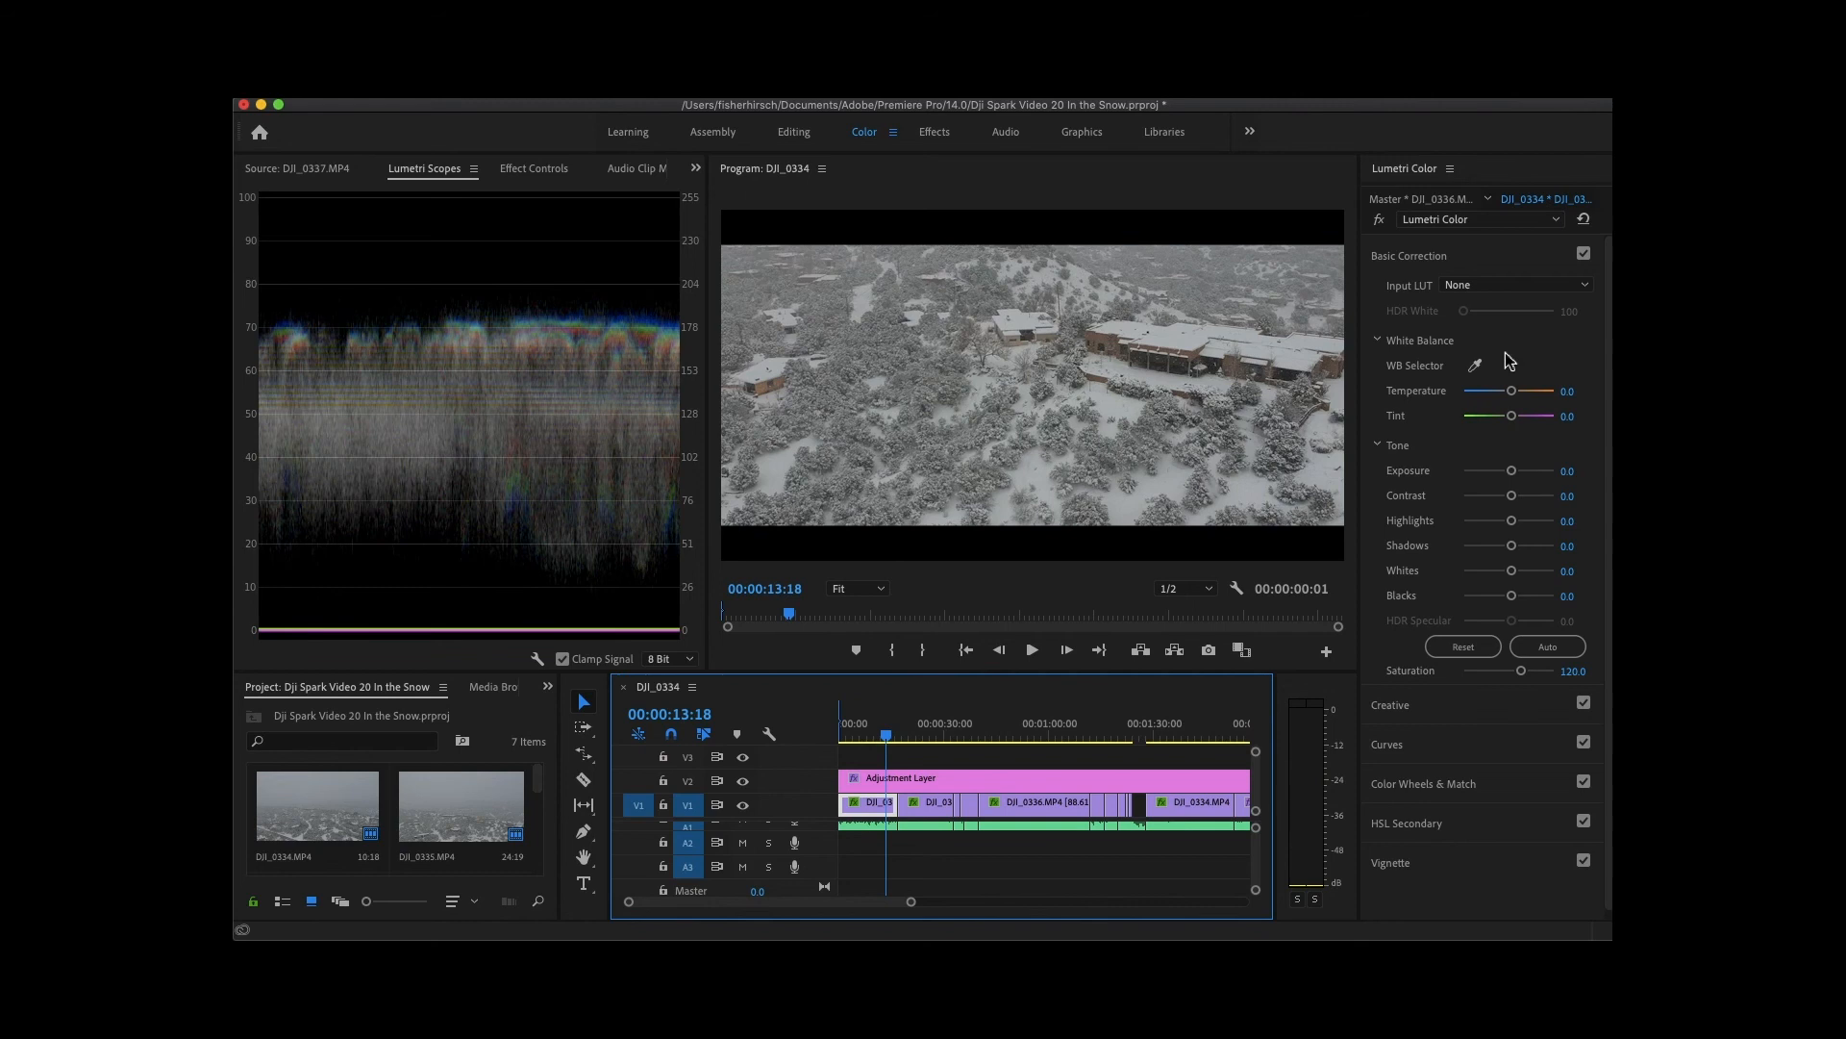
Try a Temperature of -1.1 on the first clip, and set it back to 0.
mouse_move(1512, 391)
mouse_down()
mouse_move(1522, 402)
mouse_move(1508, 396)
mouse_up()
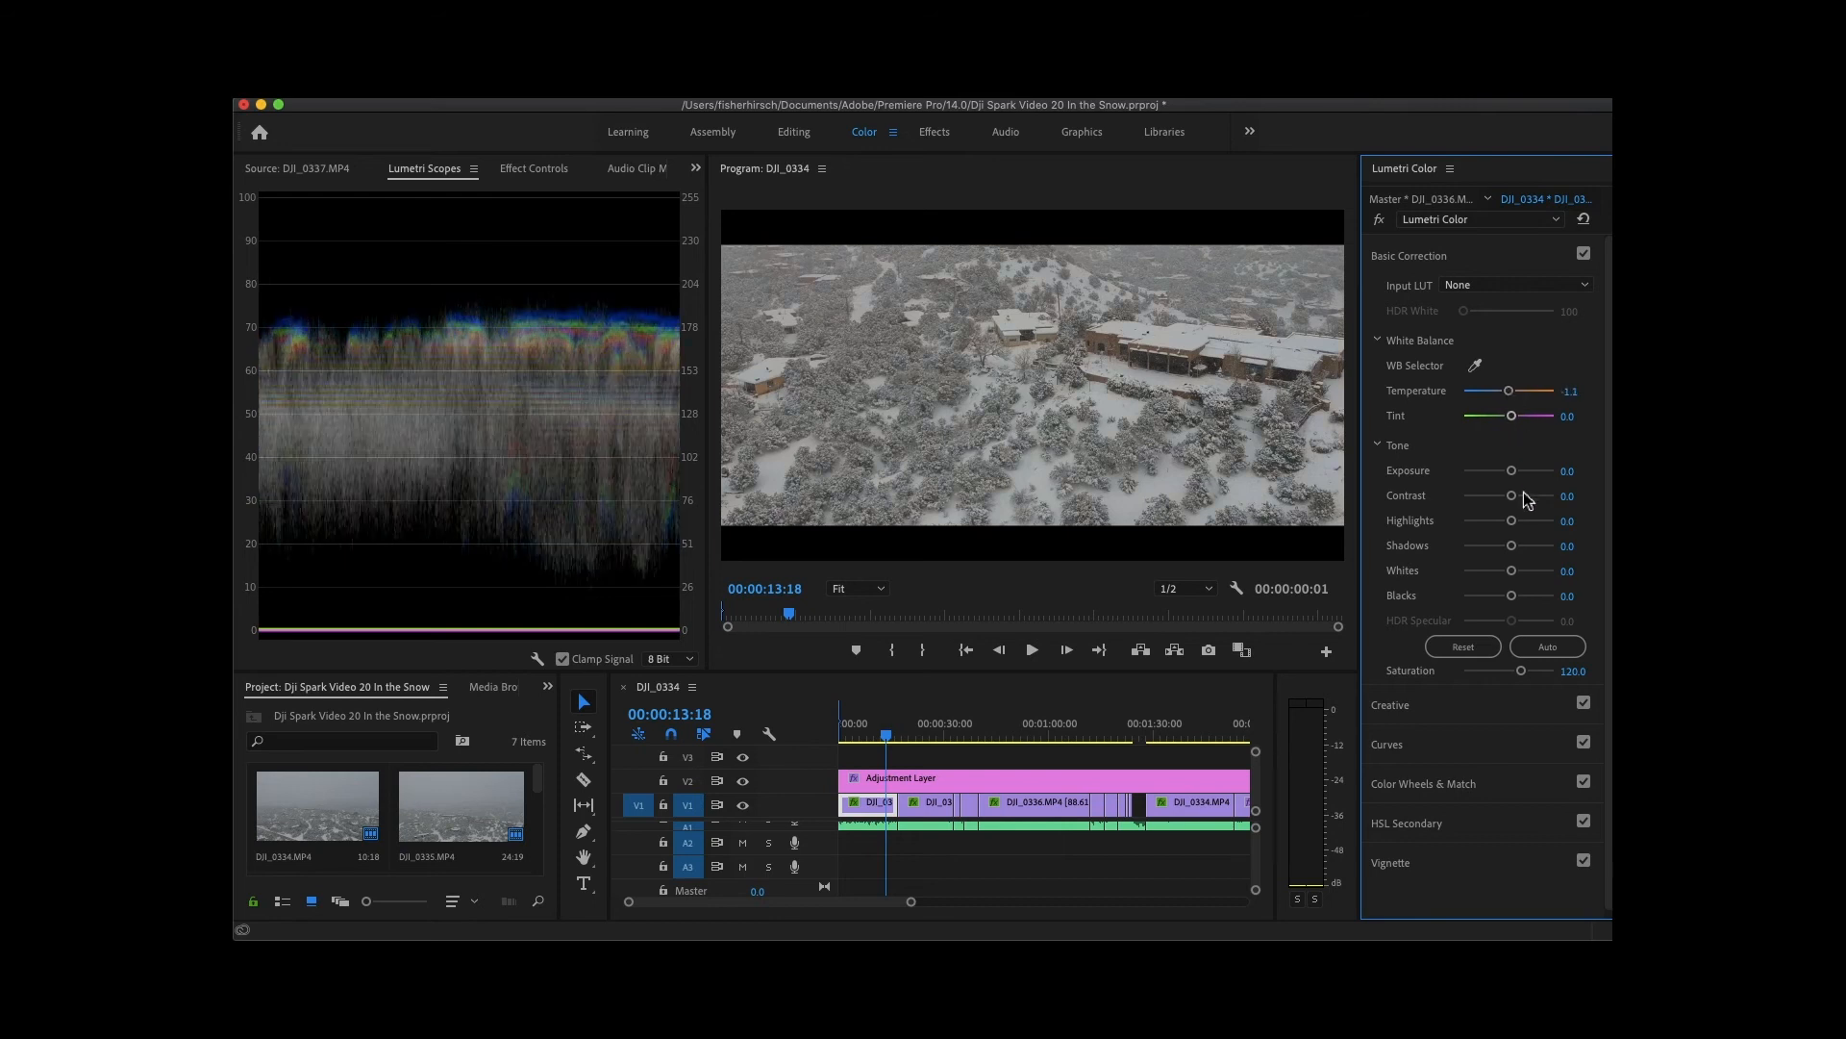
scroll(1528, 497, down, 1)
click(1573, 387)
text(0)
key(Return)
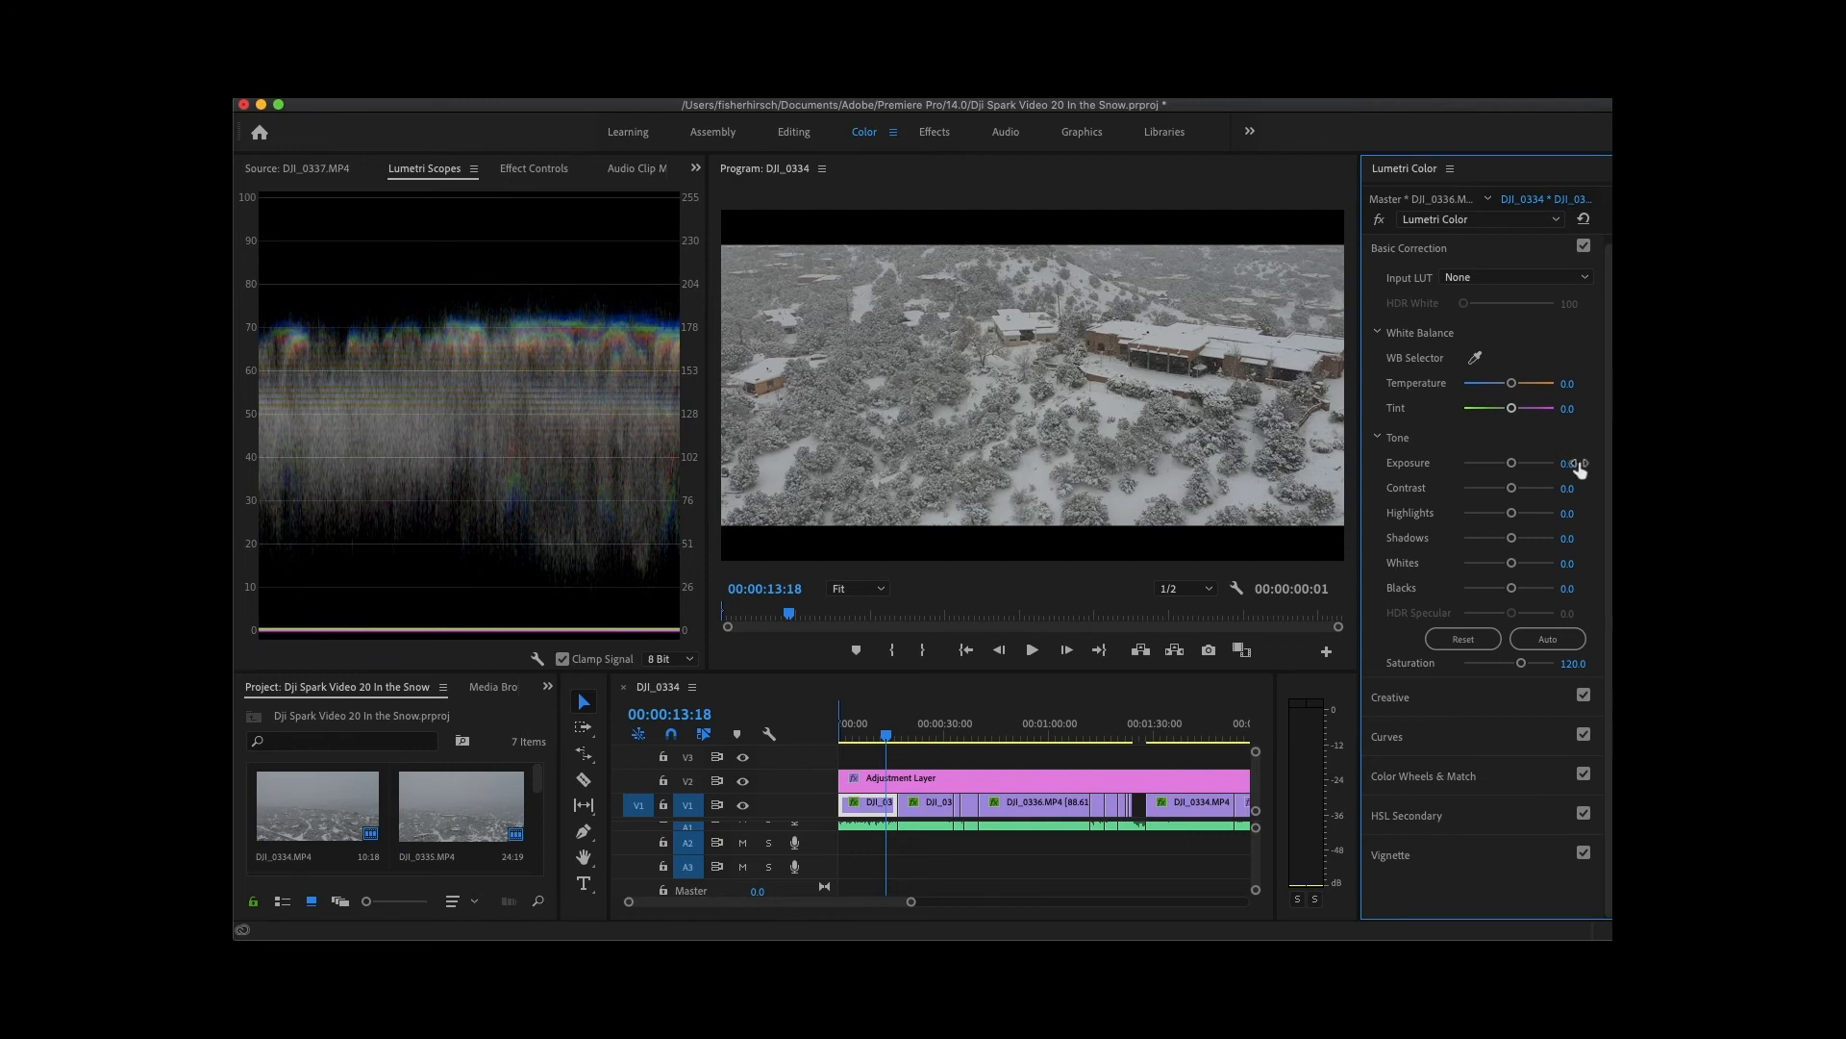
Set the first clip's Exposure to -0.8, Contrast 41.1, Highlights -17.9, Shadows -13.7, Whites -26.3 and Blacks -13.7.
drag(1510, 459, 1502, 454)
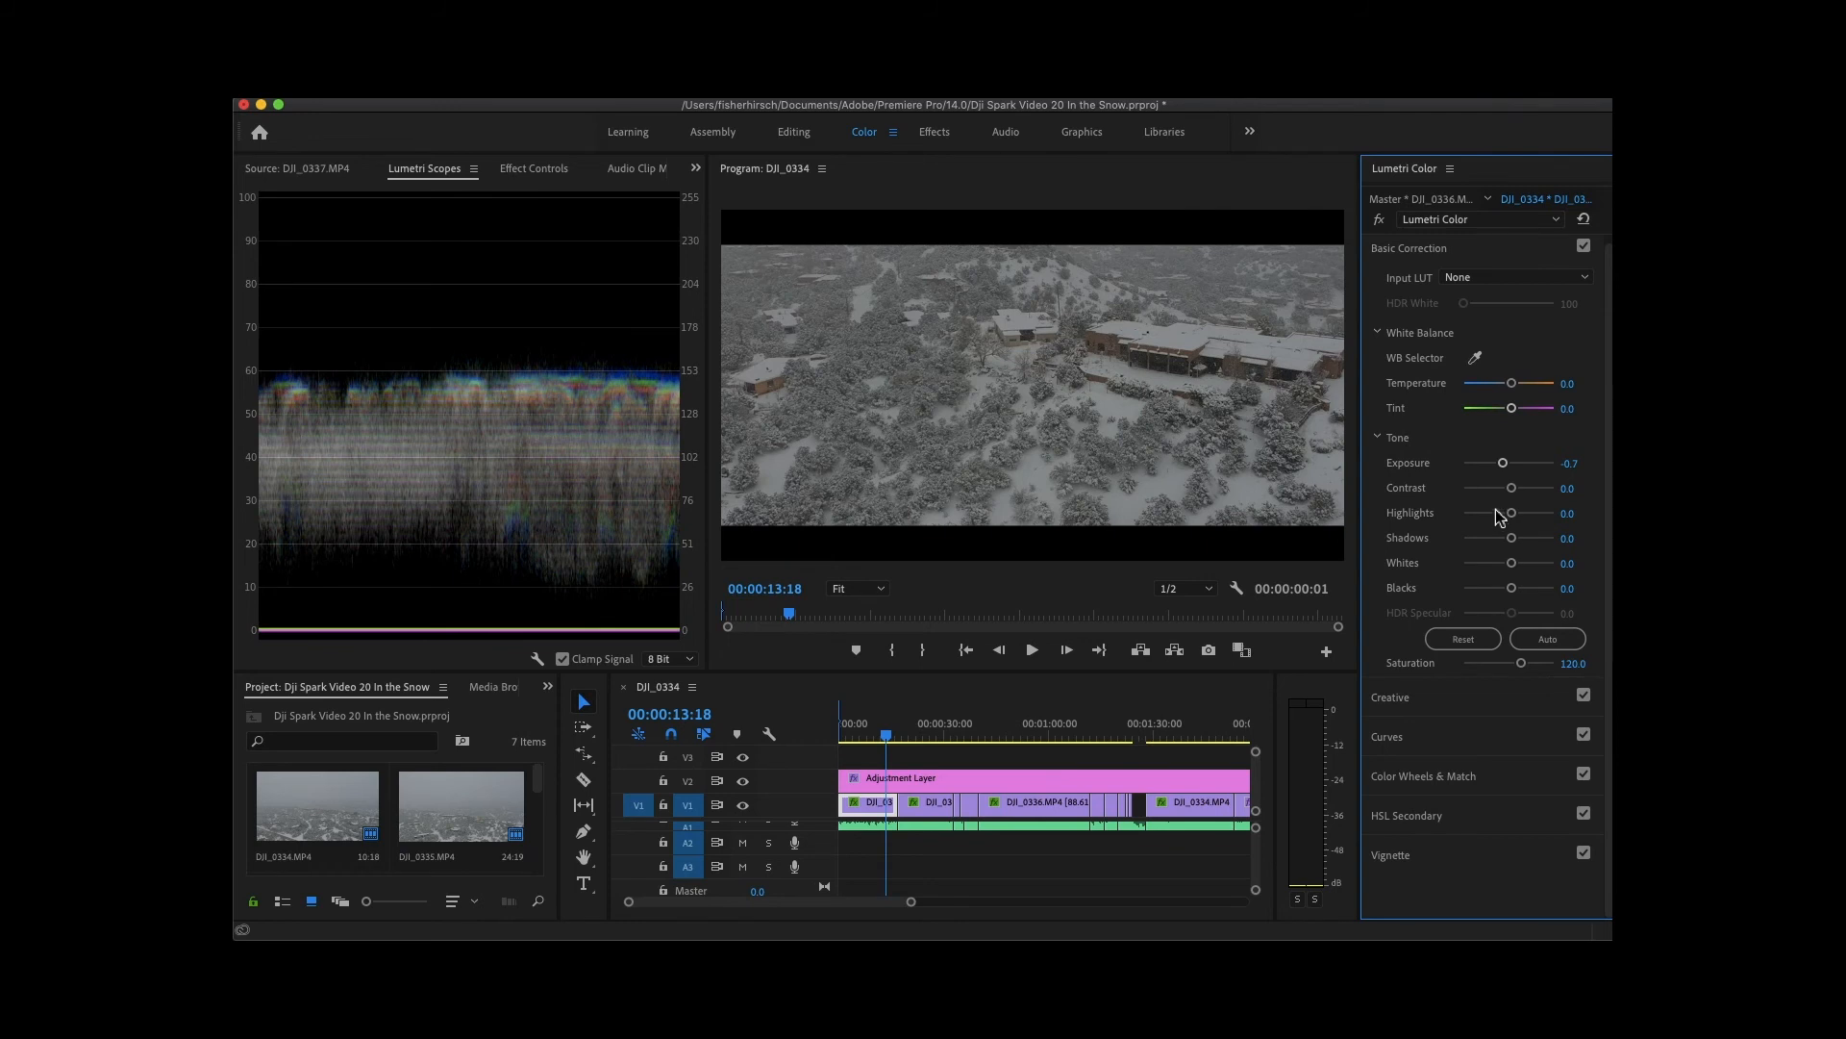
mouse_move(1503, 462)
mouse_down()
mouse_move(1465, 469)
mouse_move(1579, 452)
mouse_move(1500, 458)
mouse_up()
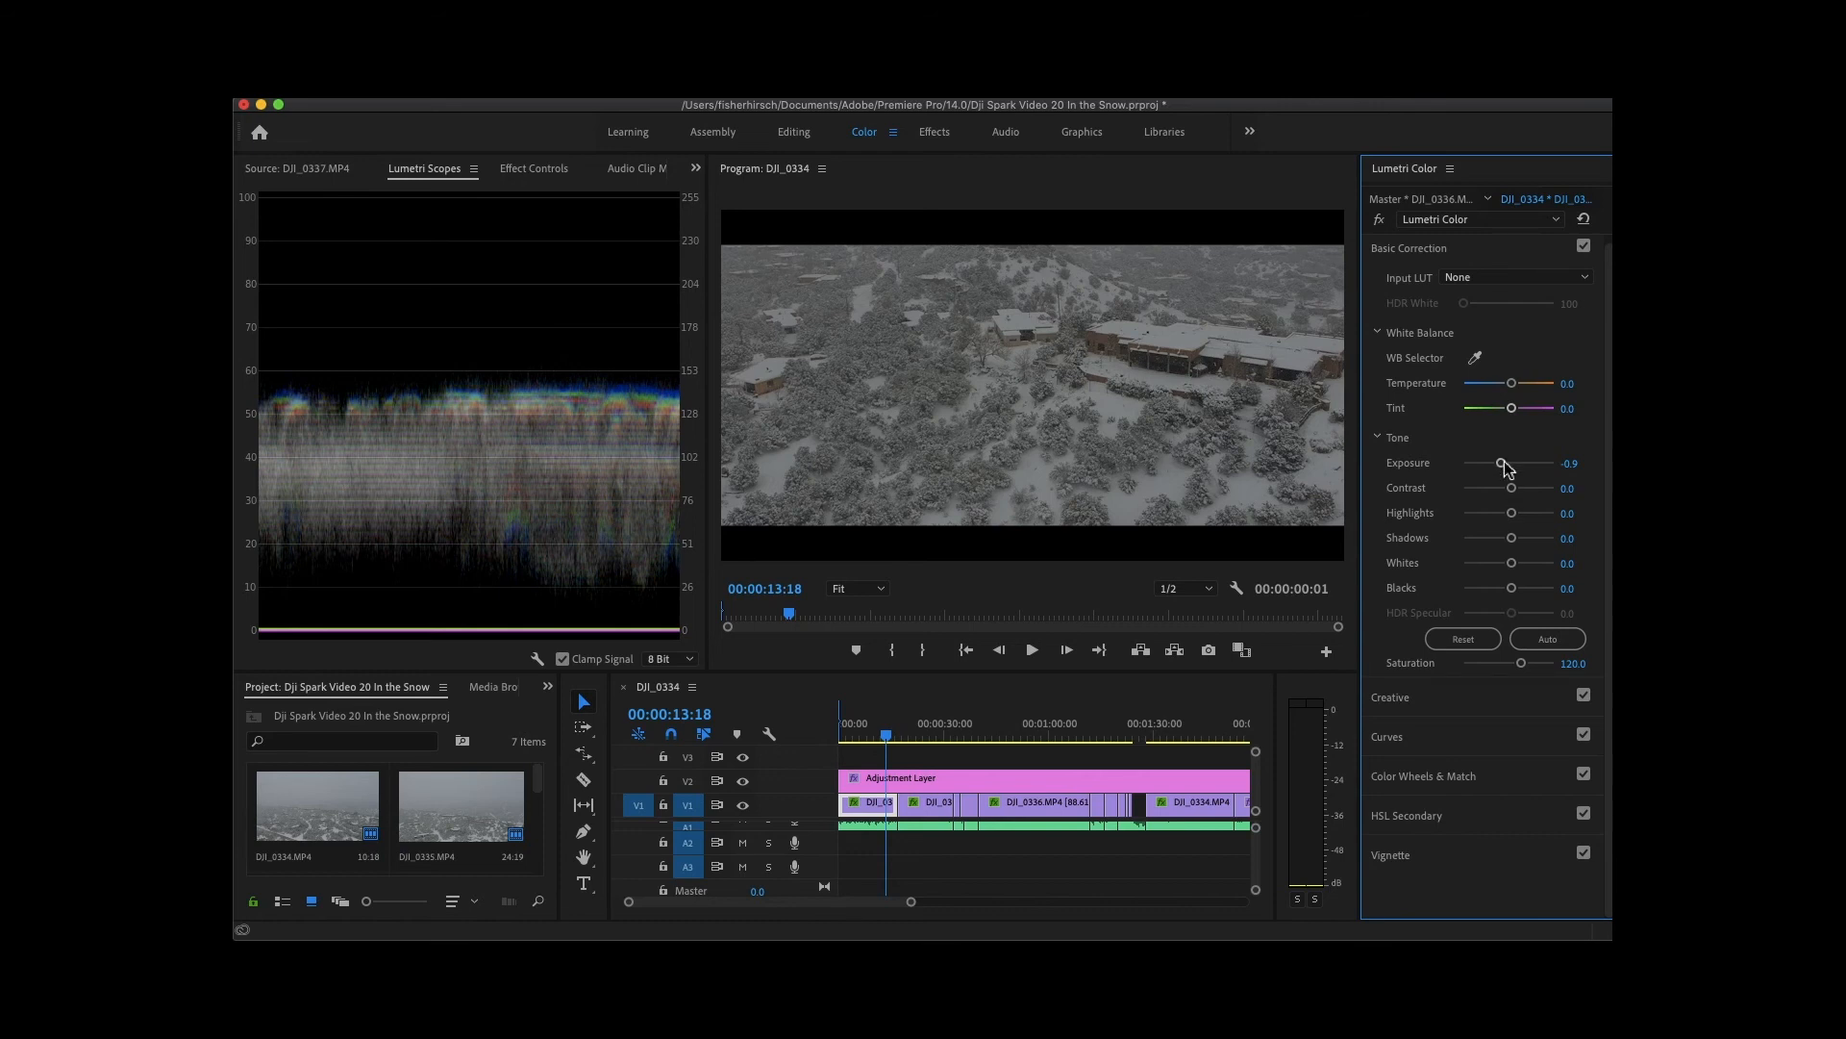
mouse_move(1504, 467)
mouse_down()
mouse_move(1460, 459)
mouse_move(1543, 460)
mouse_move(1503, 468)
mouse_up()
drag(1503, 468, 1516, 578)
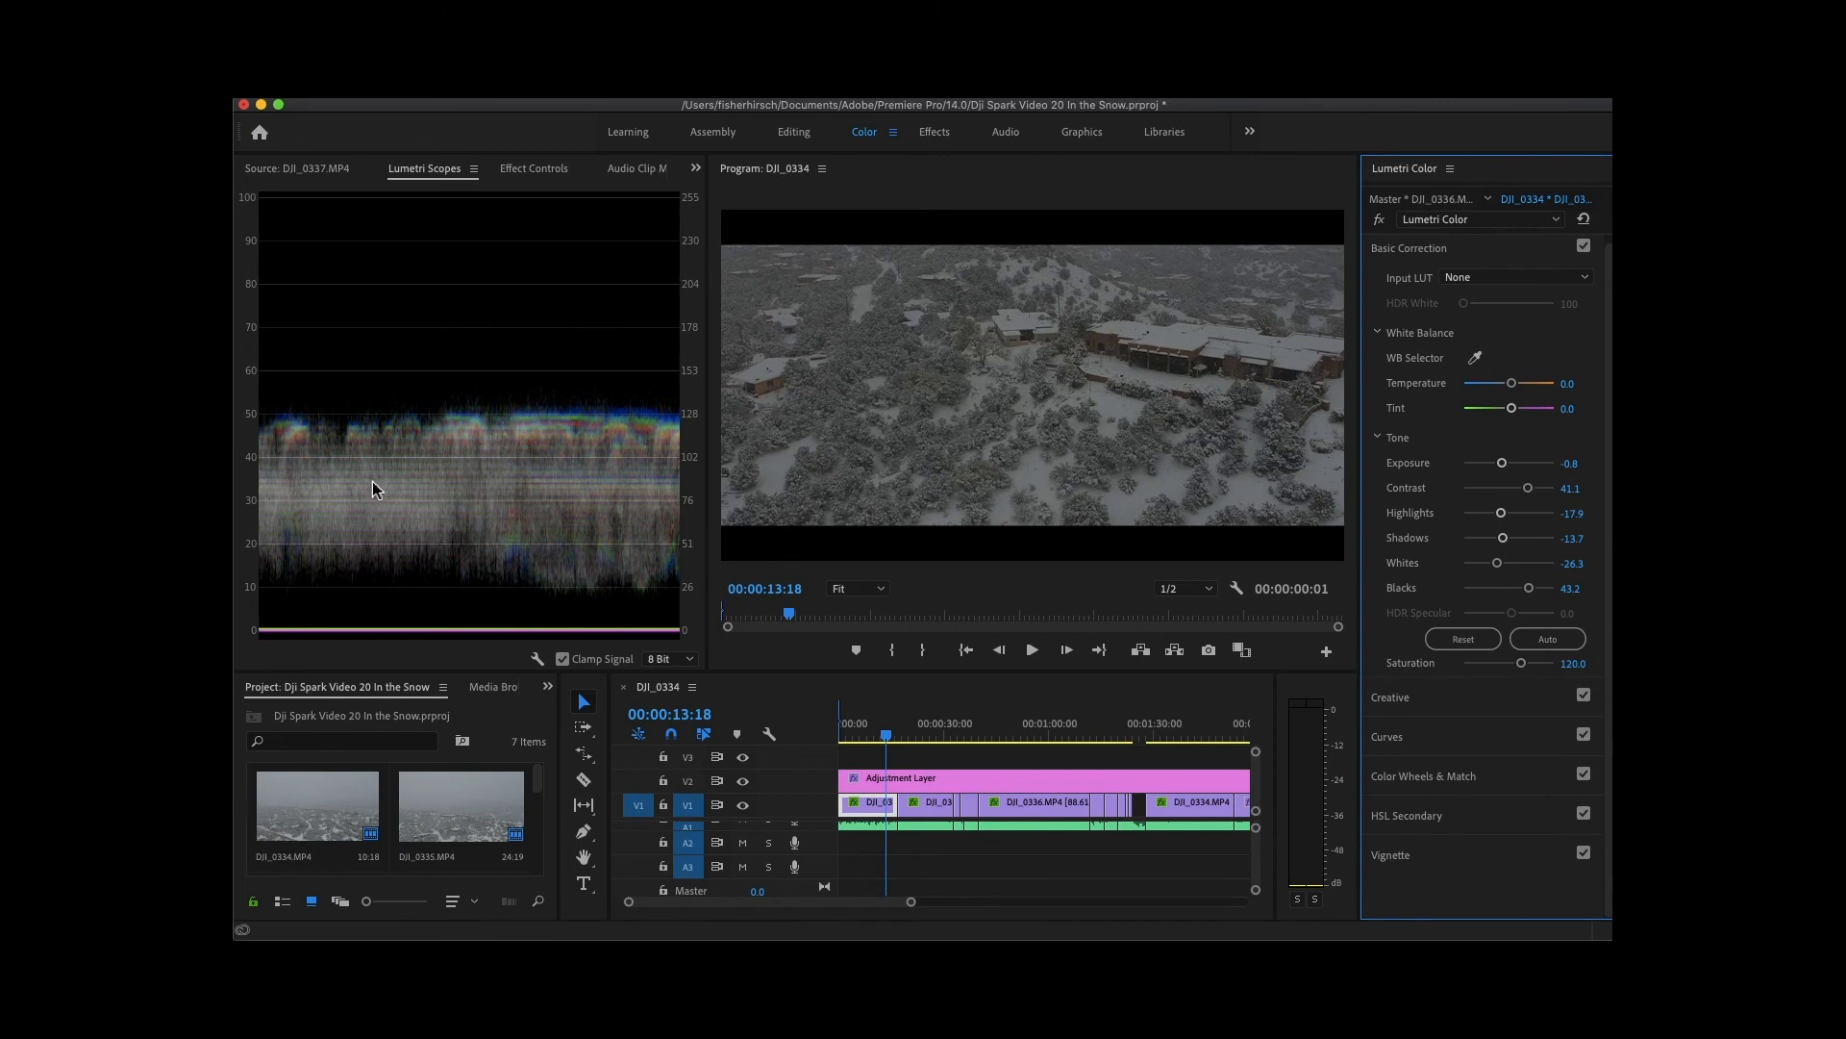
drag(1531, 584, 1392, 622)
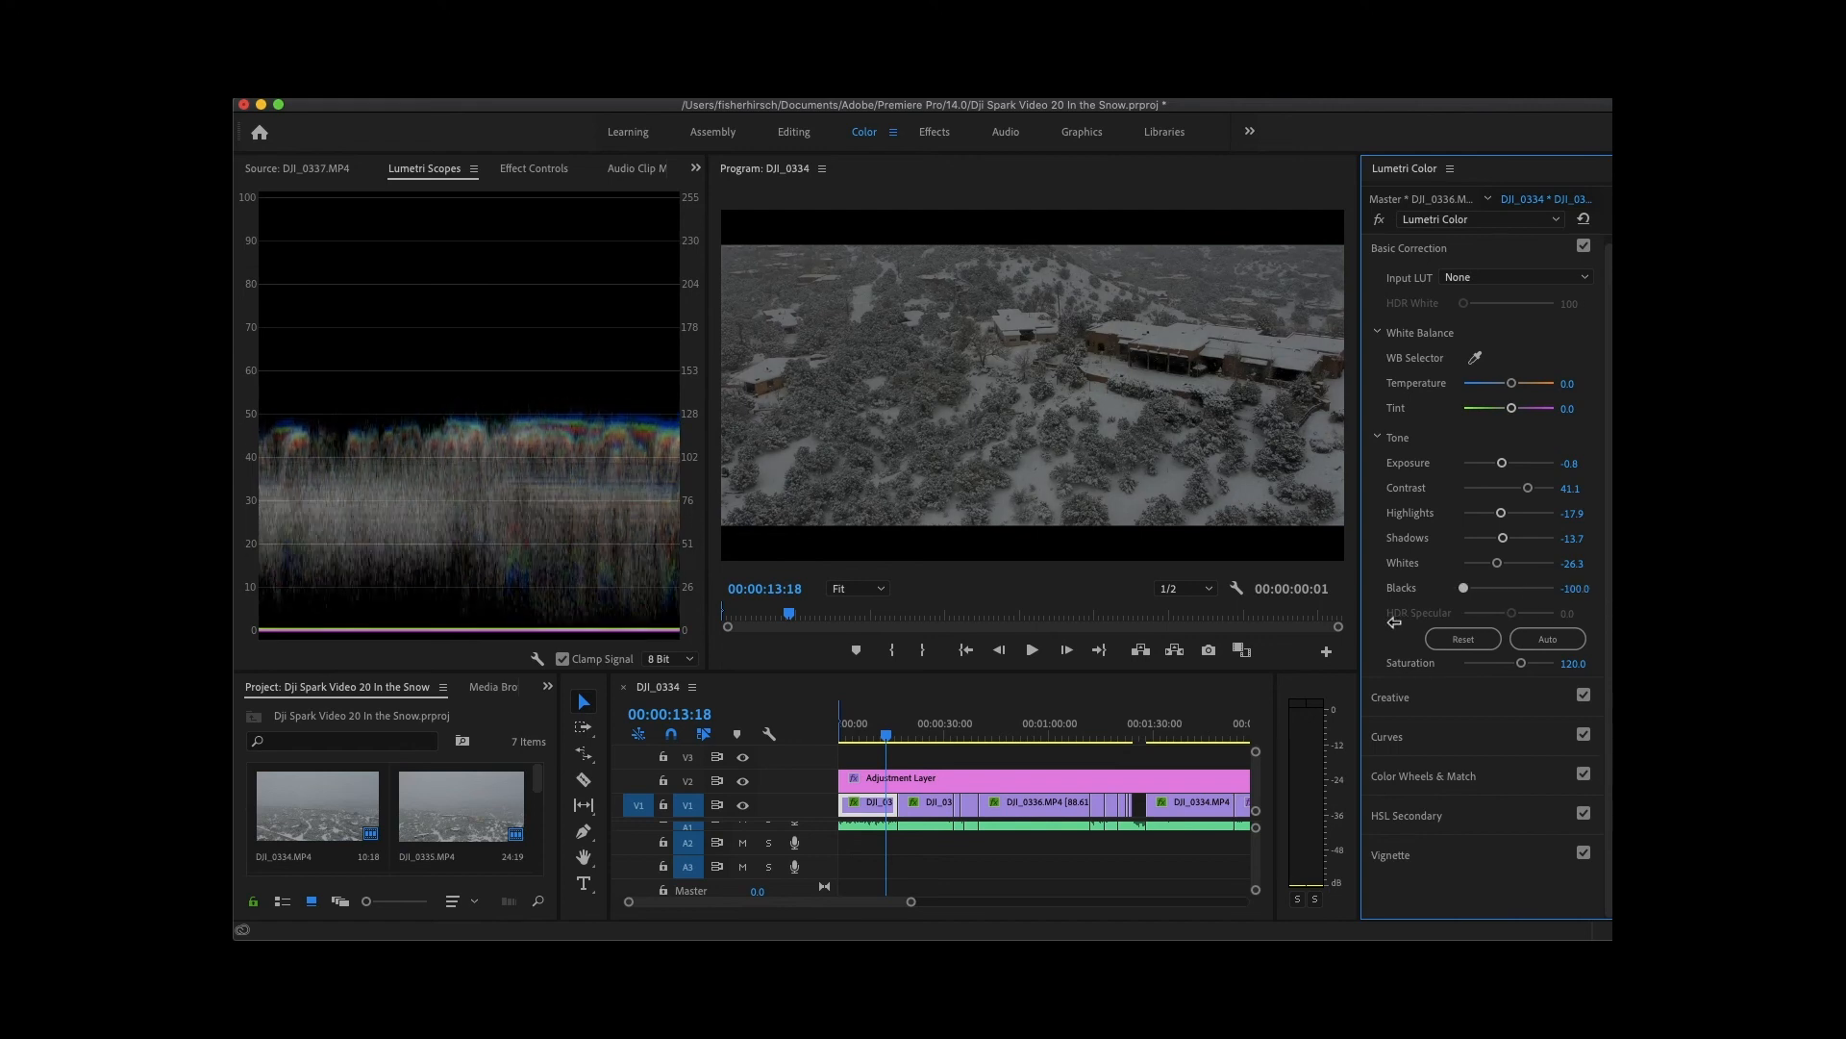
drag(1414, 622, 1502, 587)
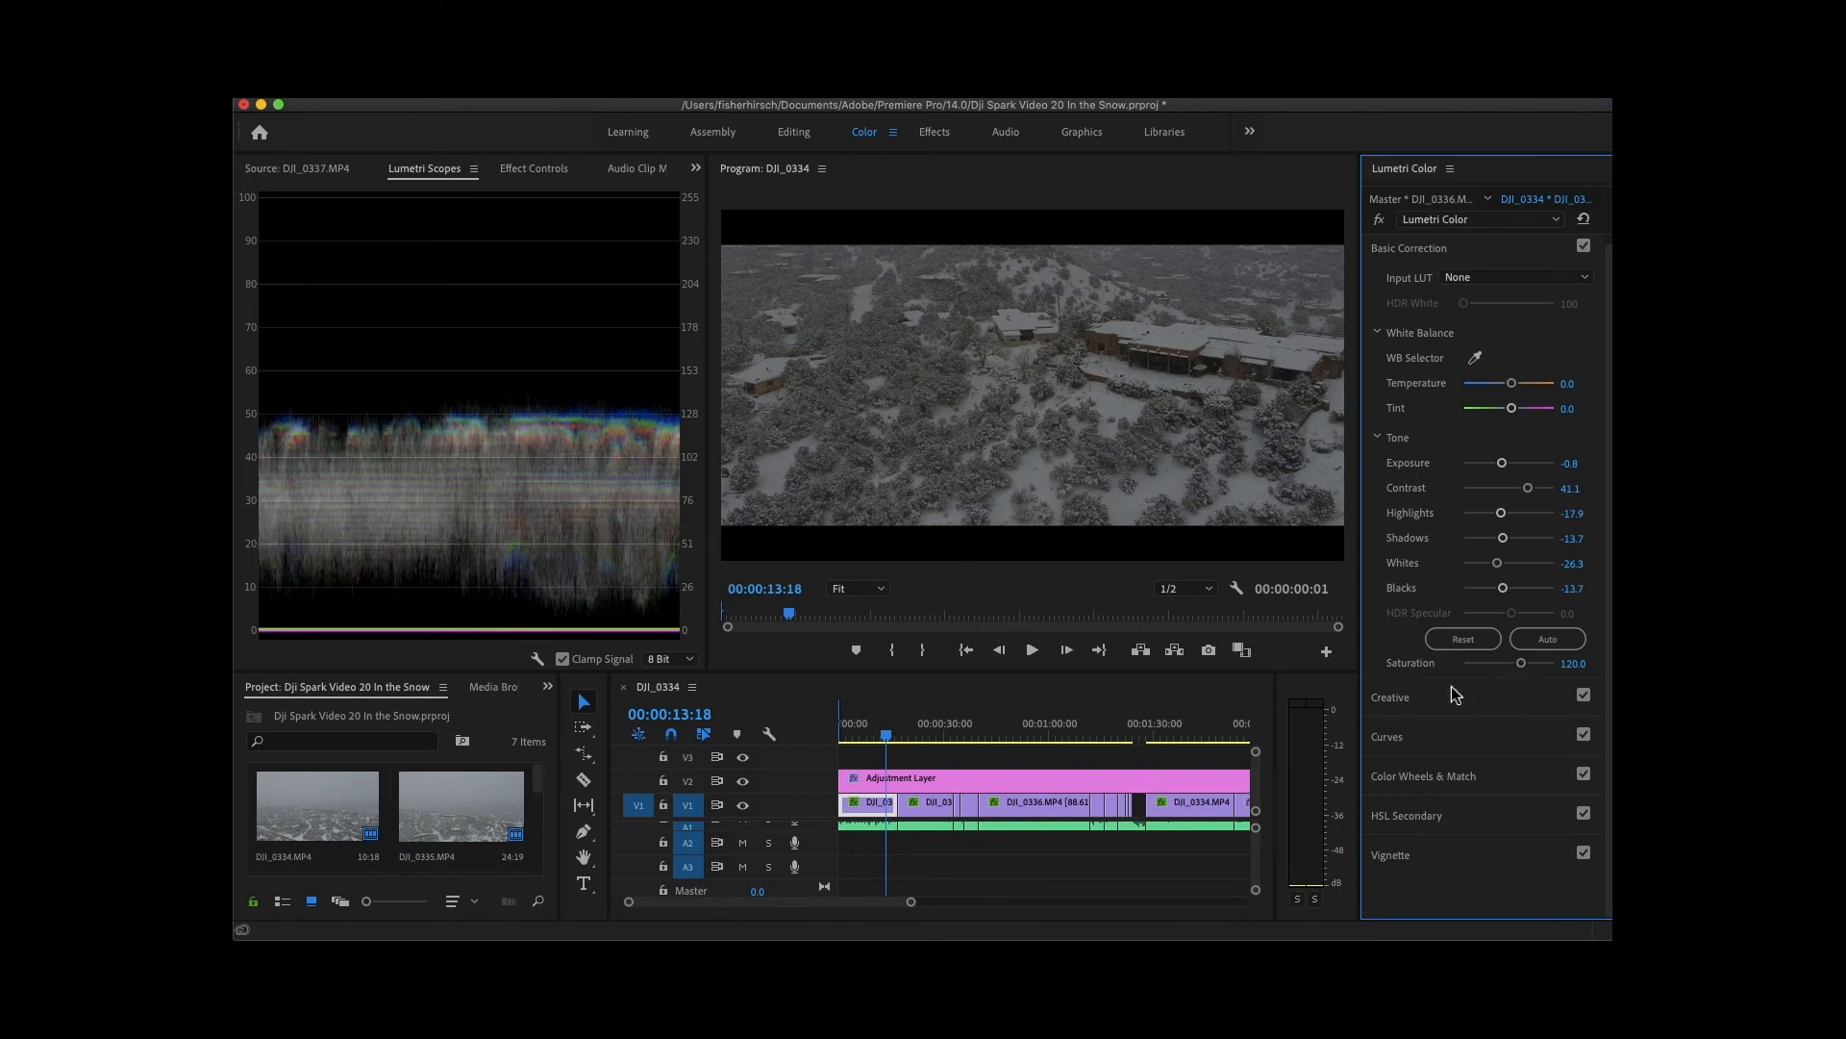
Try an S-shaped white RGB curve on the first clip, and disable its Curves correction.
click(1396, 738)
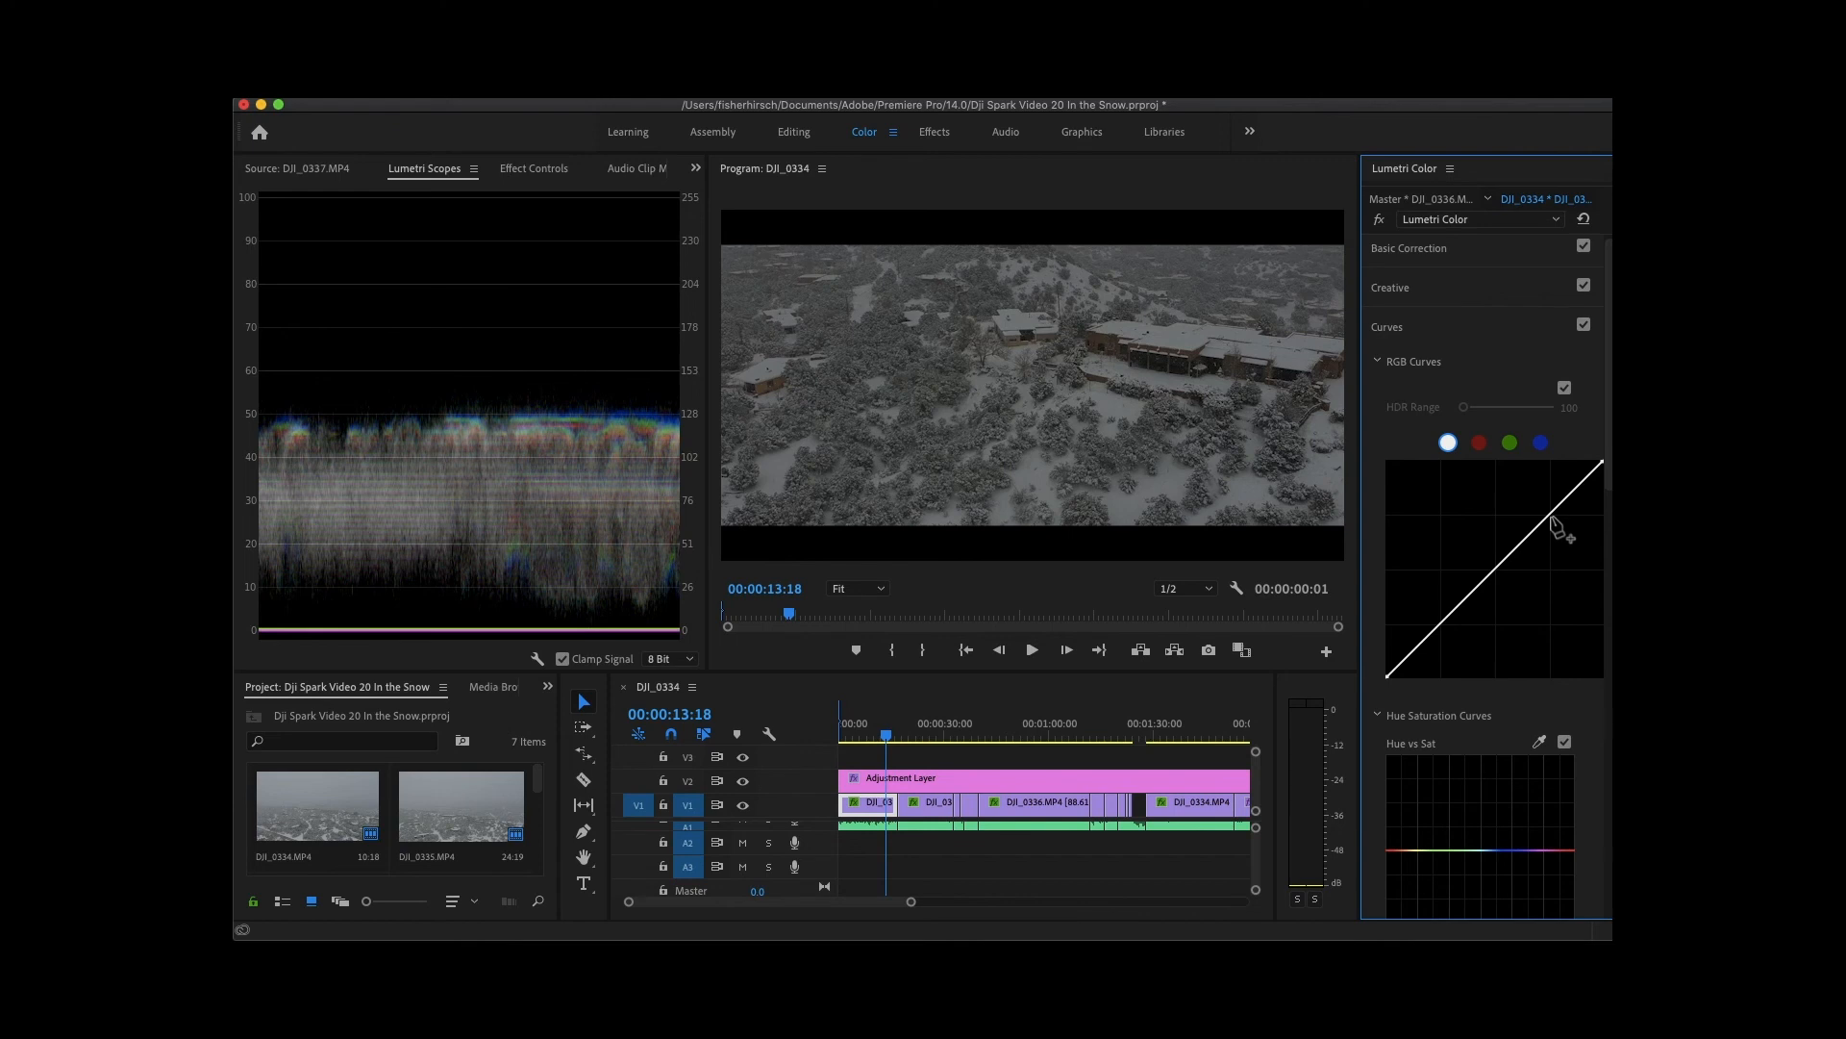
drag(1548, 516, 1522, 502)
drag(1444, 614, 1457, 623)
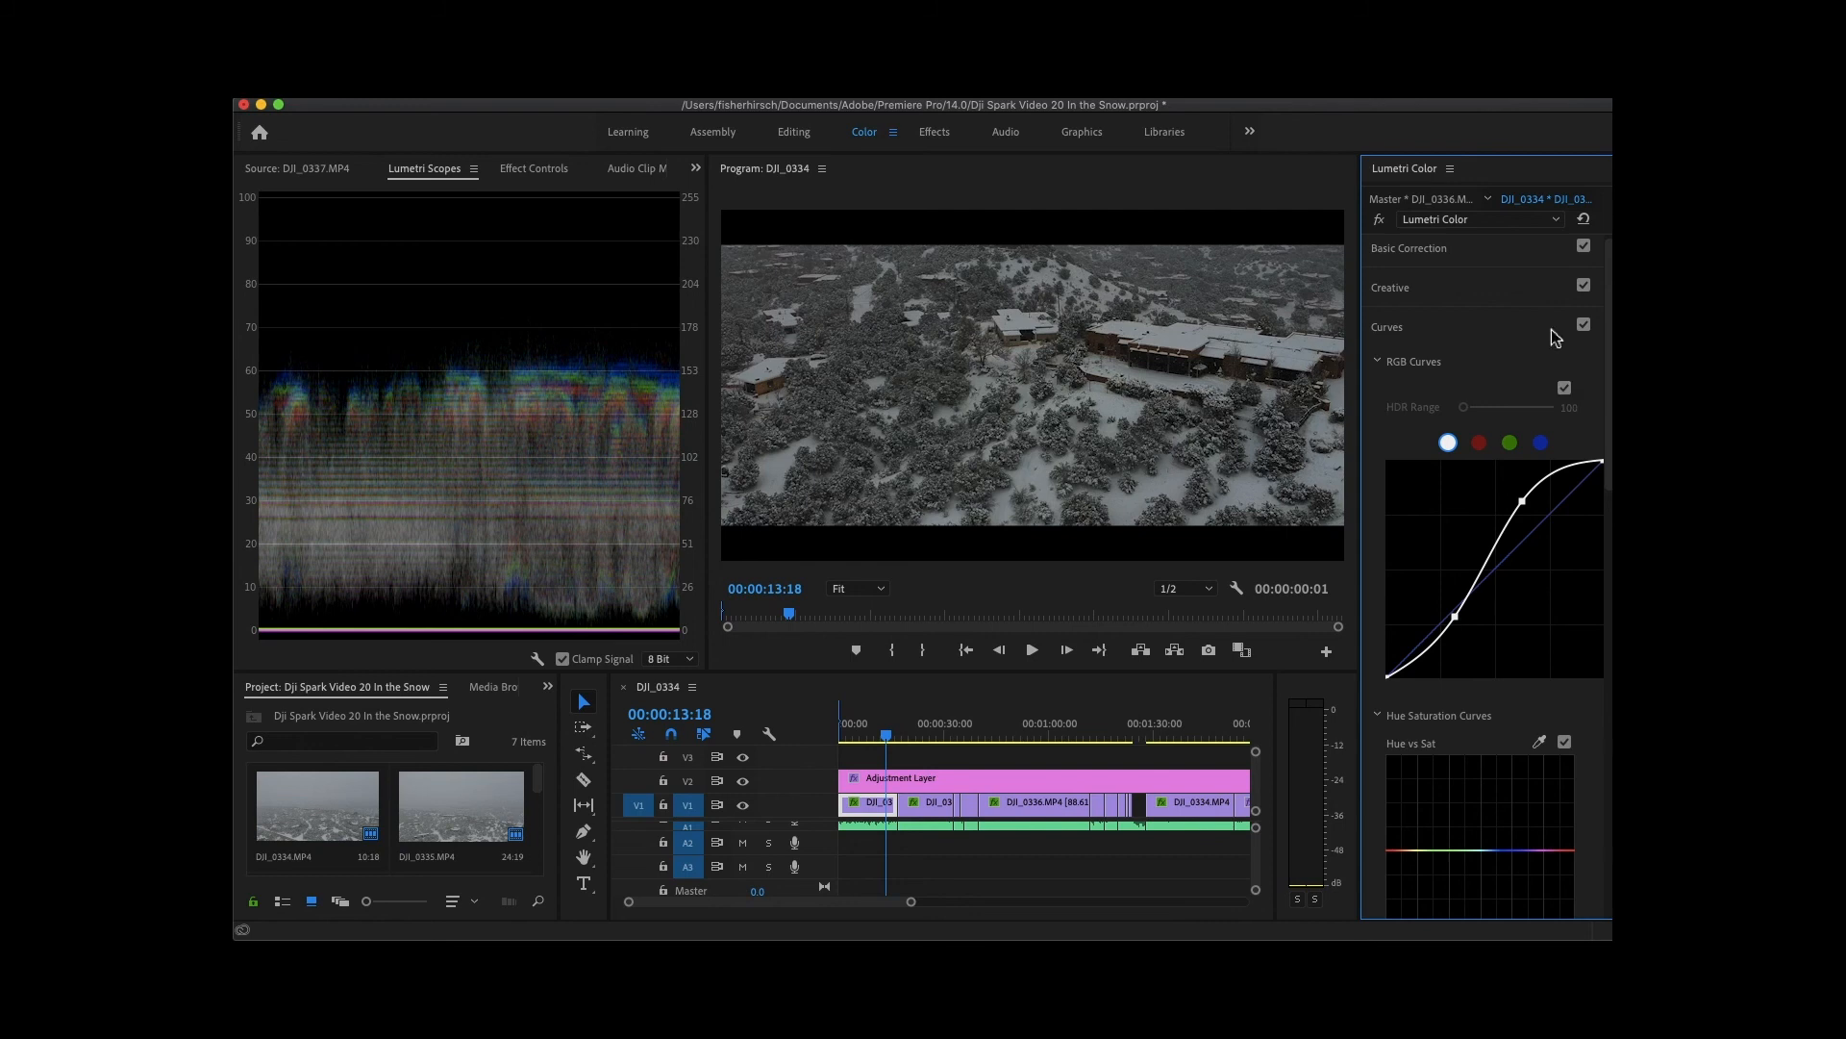
click(1584, 325)
click(1419, 293)
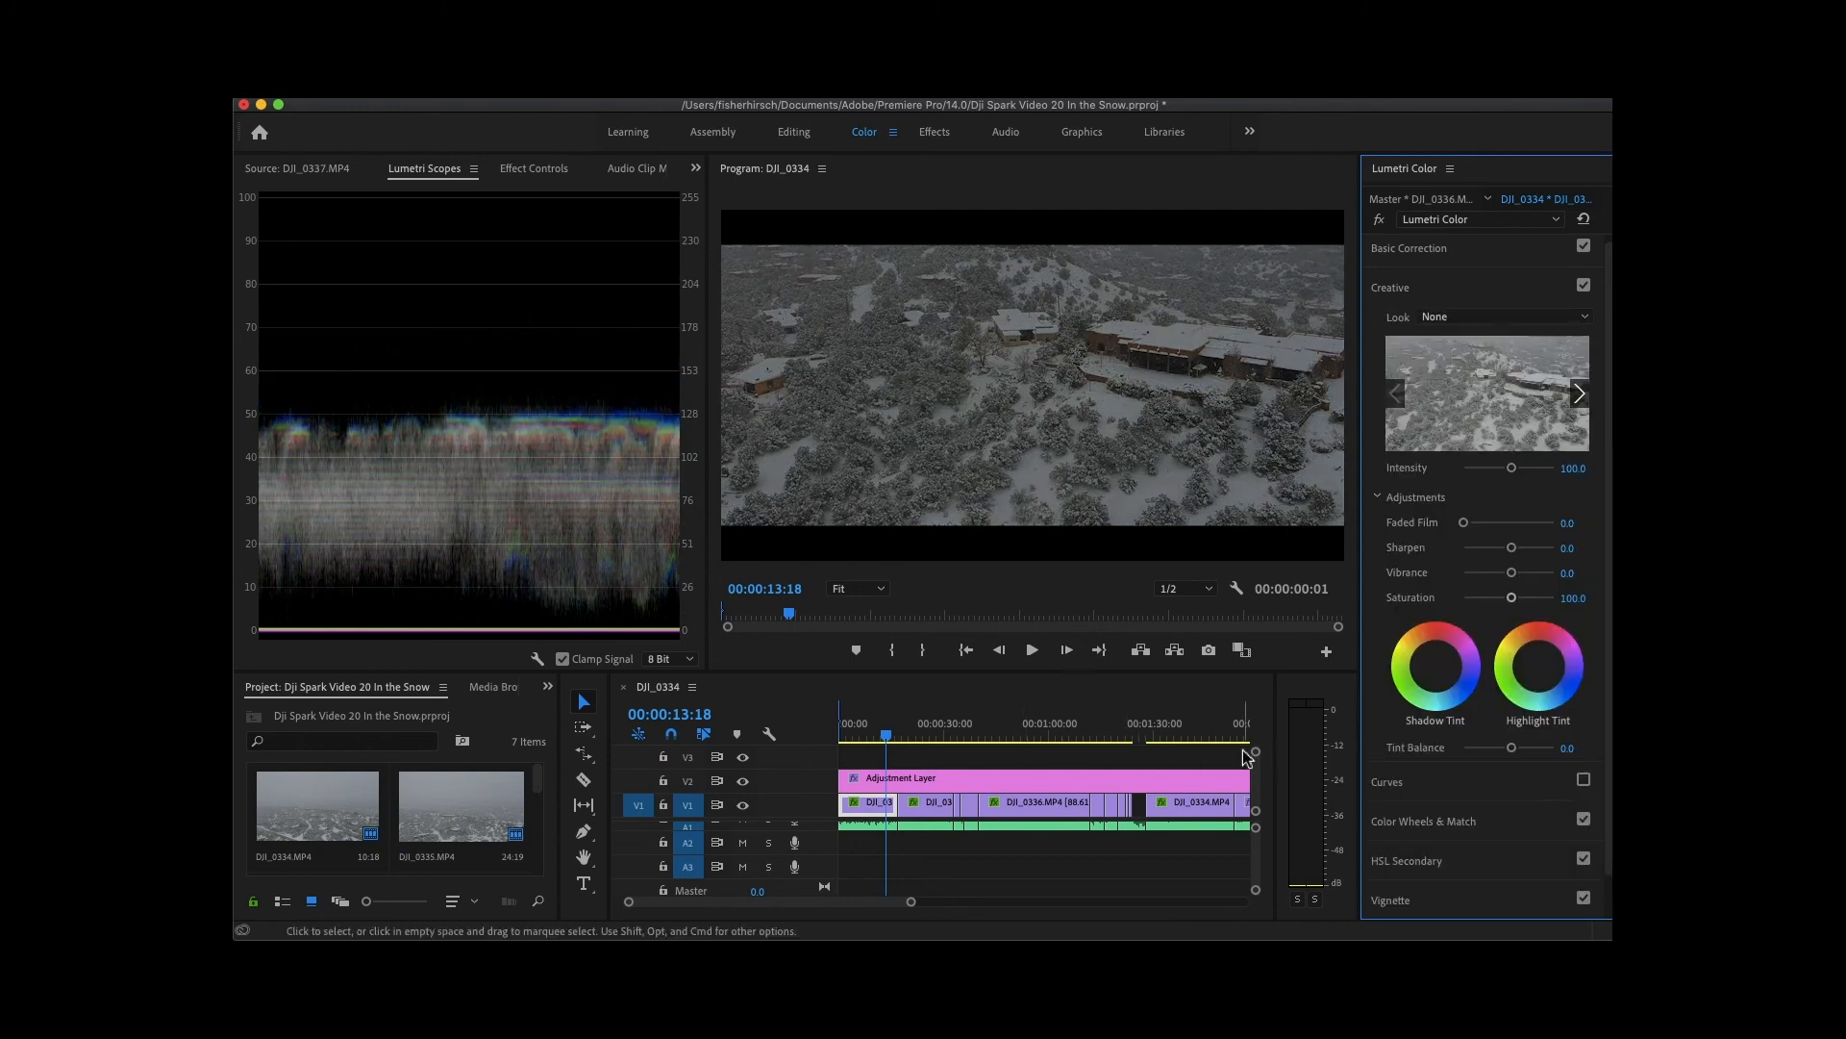
Set the Basic Correction Temperature of the DJI_0335.MP4 clip at 00:00:20:15 to -7.4 and adjust its tone values.
click(1392, 252)
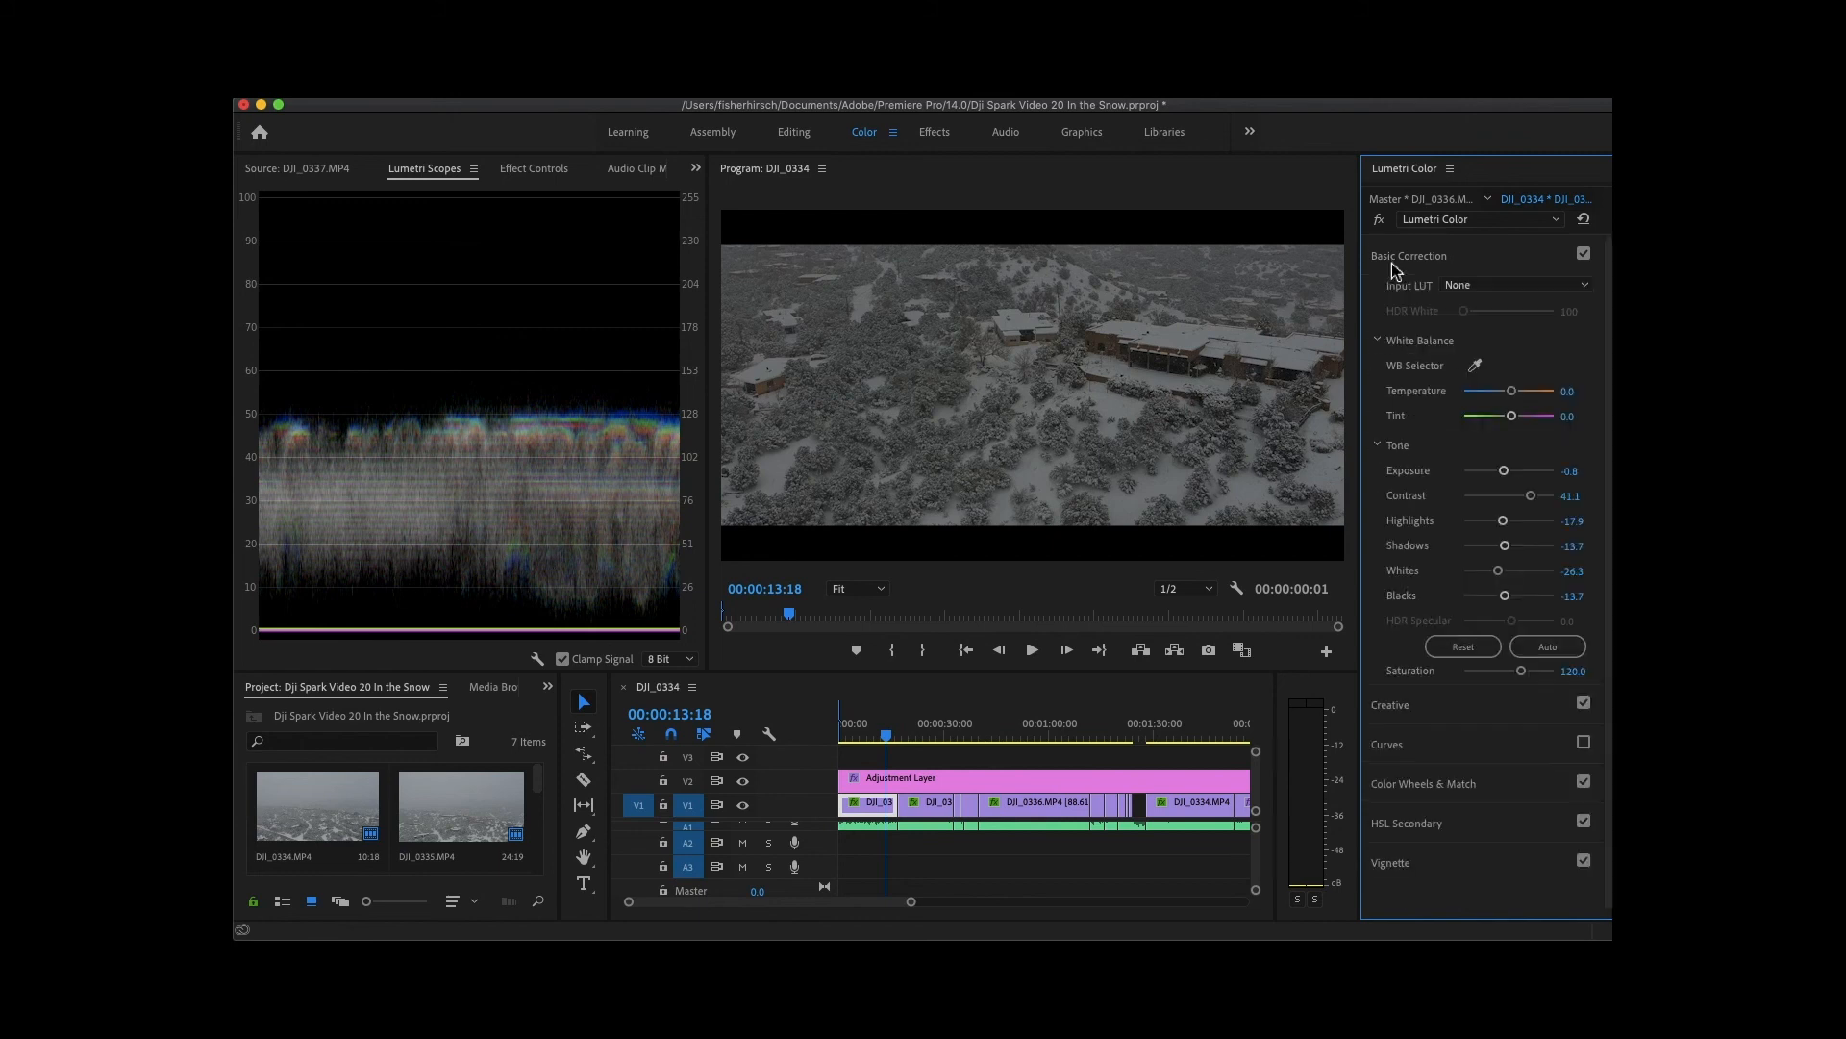
drag(887, 736, 914, 739)
drag(1512, 392, 1506, 392)
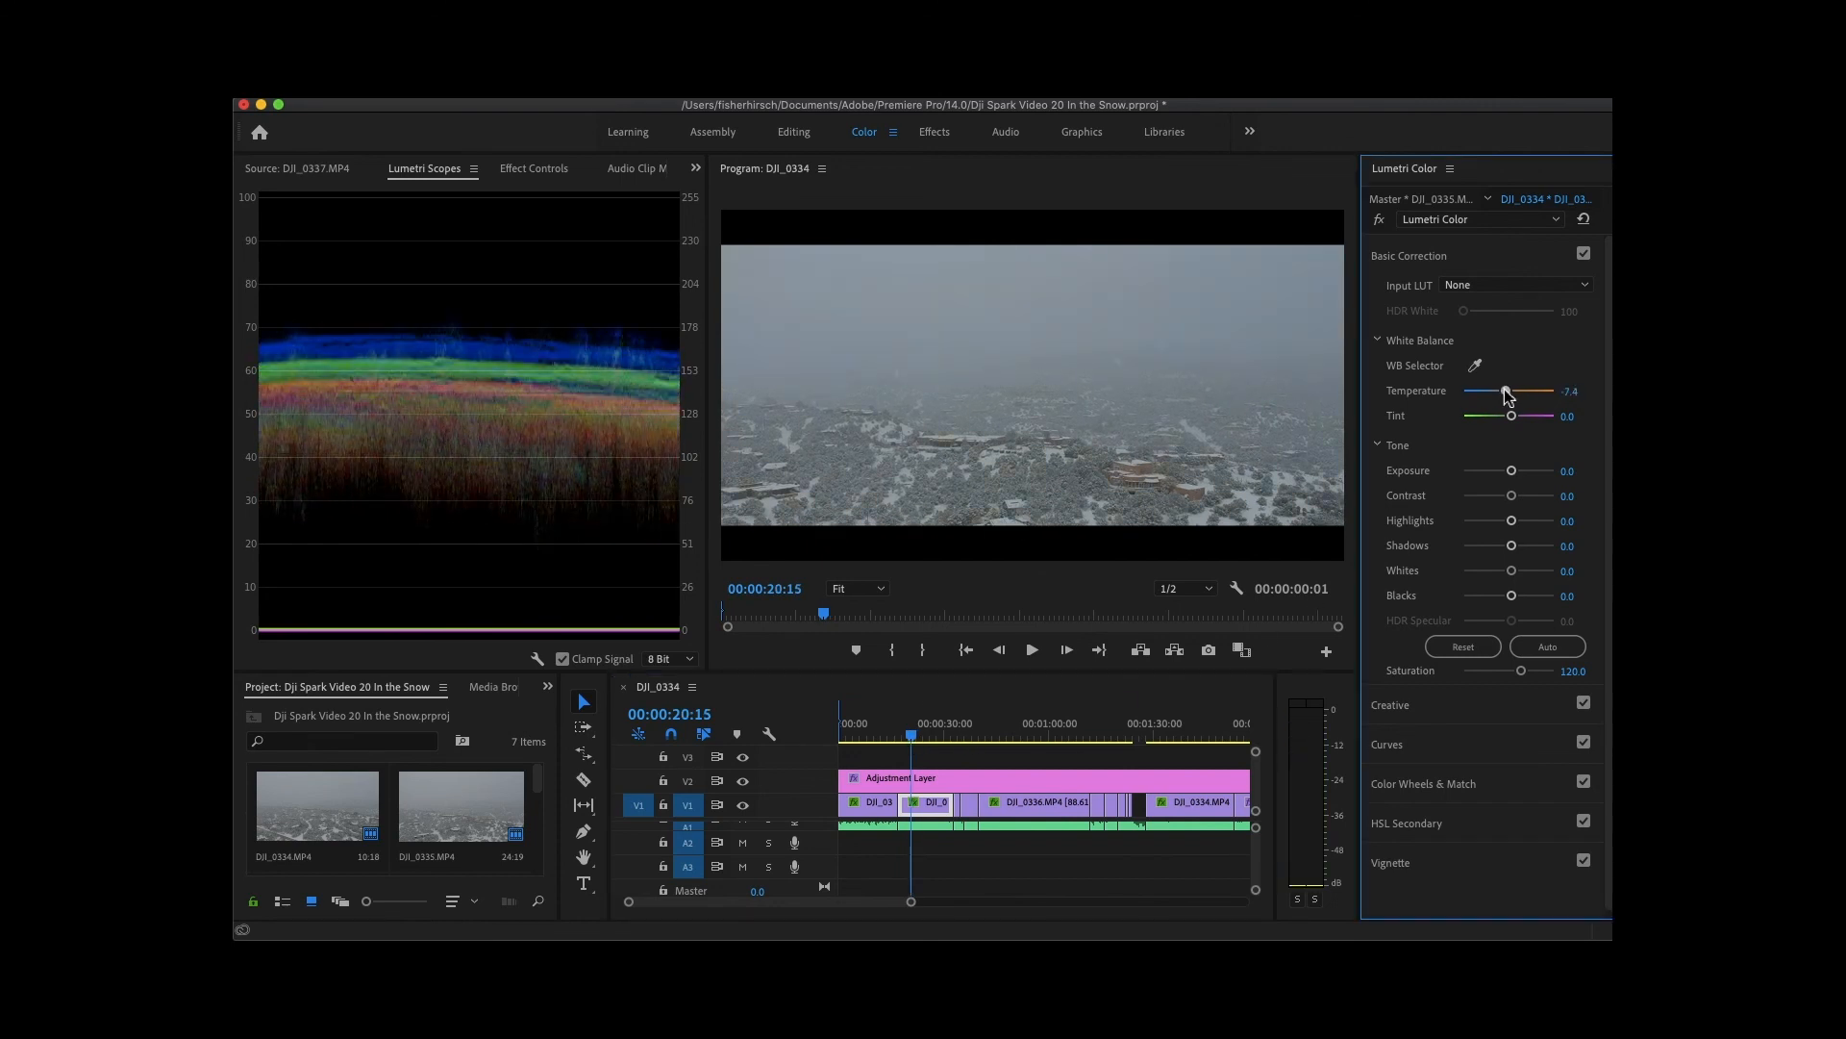
drag(1512, 472, 1500, 595)
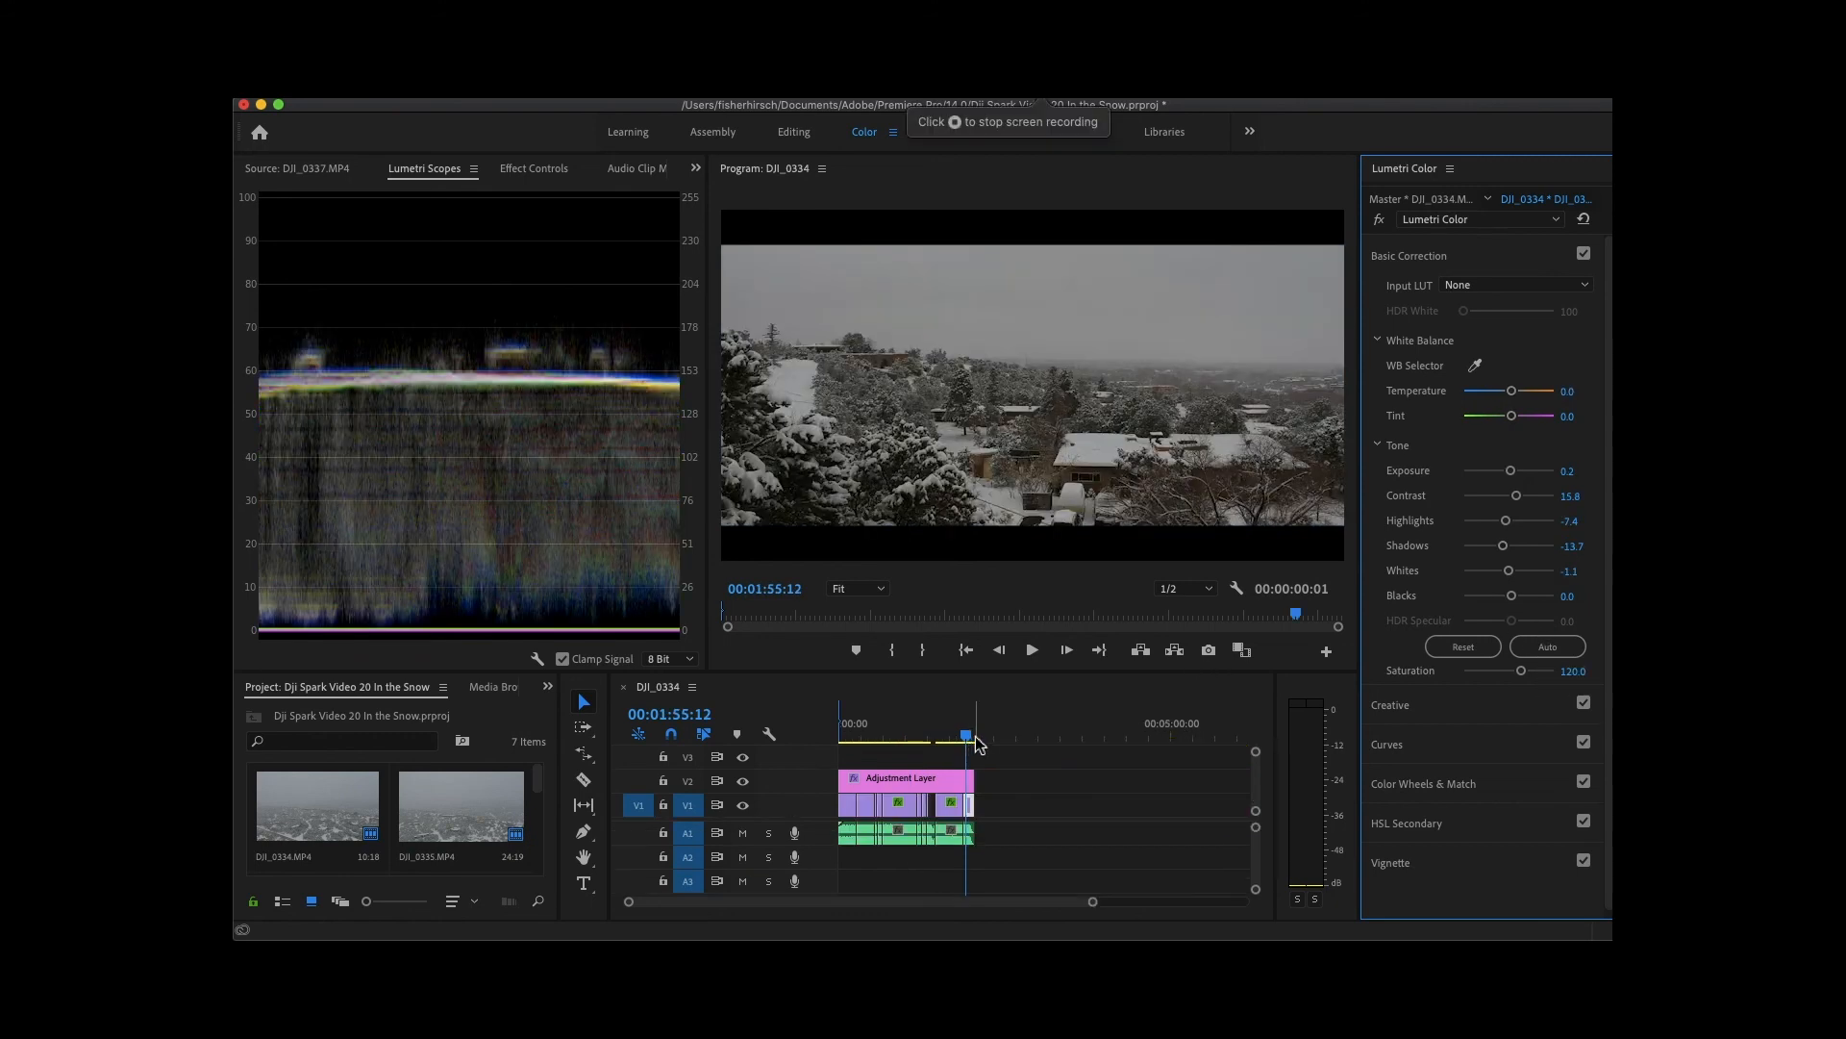
In the Effects workspace, apply the Cross Dissolve video transition to the end of the last DJI_0334.MP4 clip on V1.
scroll(1003, 859, up, 5)
scroll(1003, 859, left, 5)
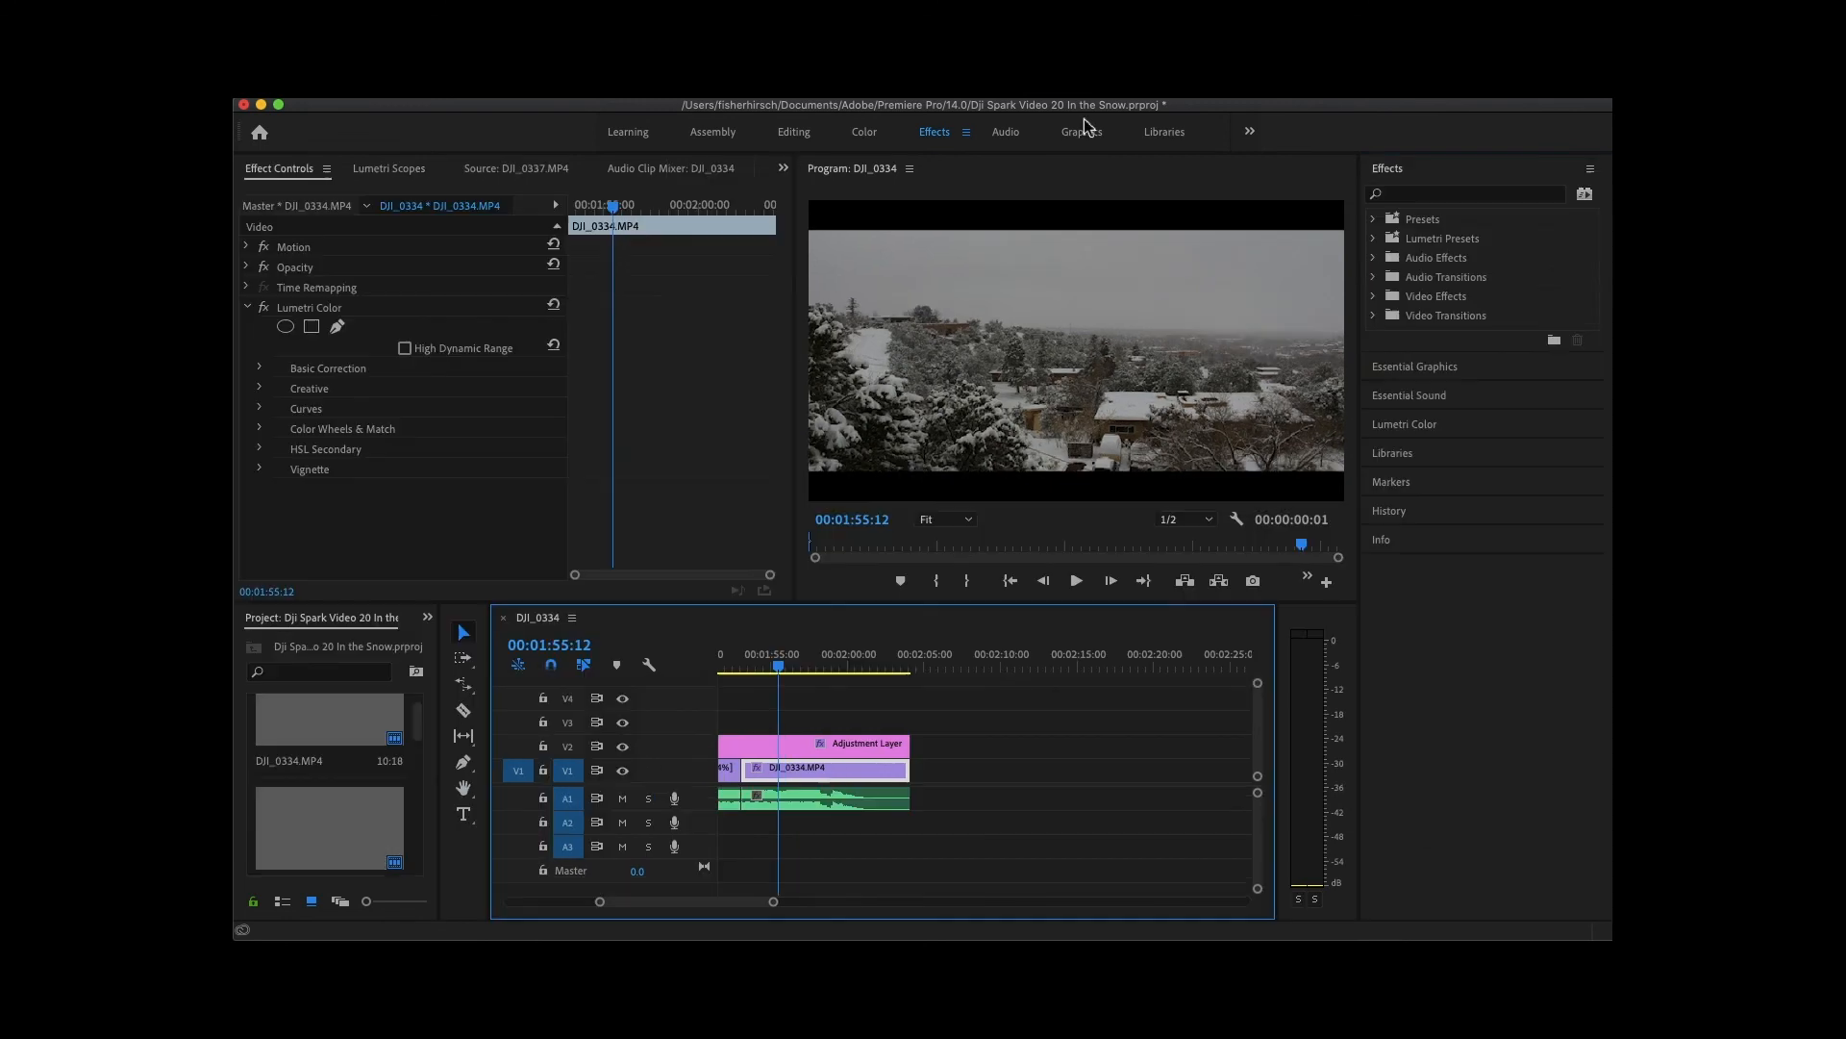
click(1448, 198)
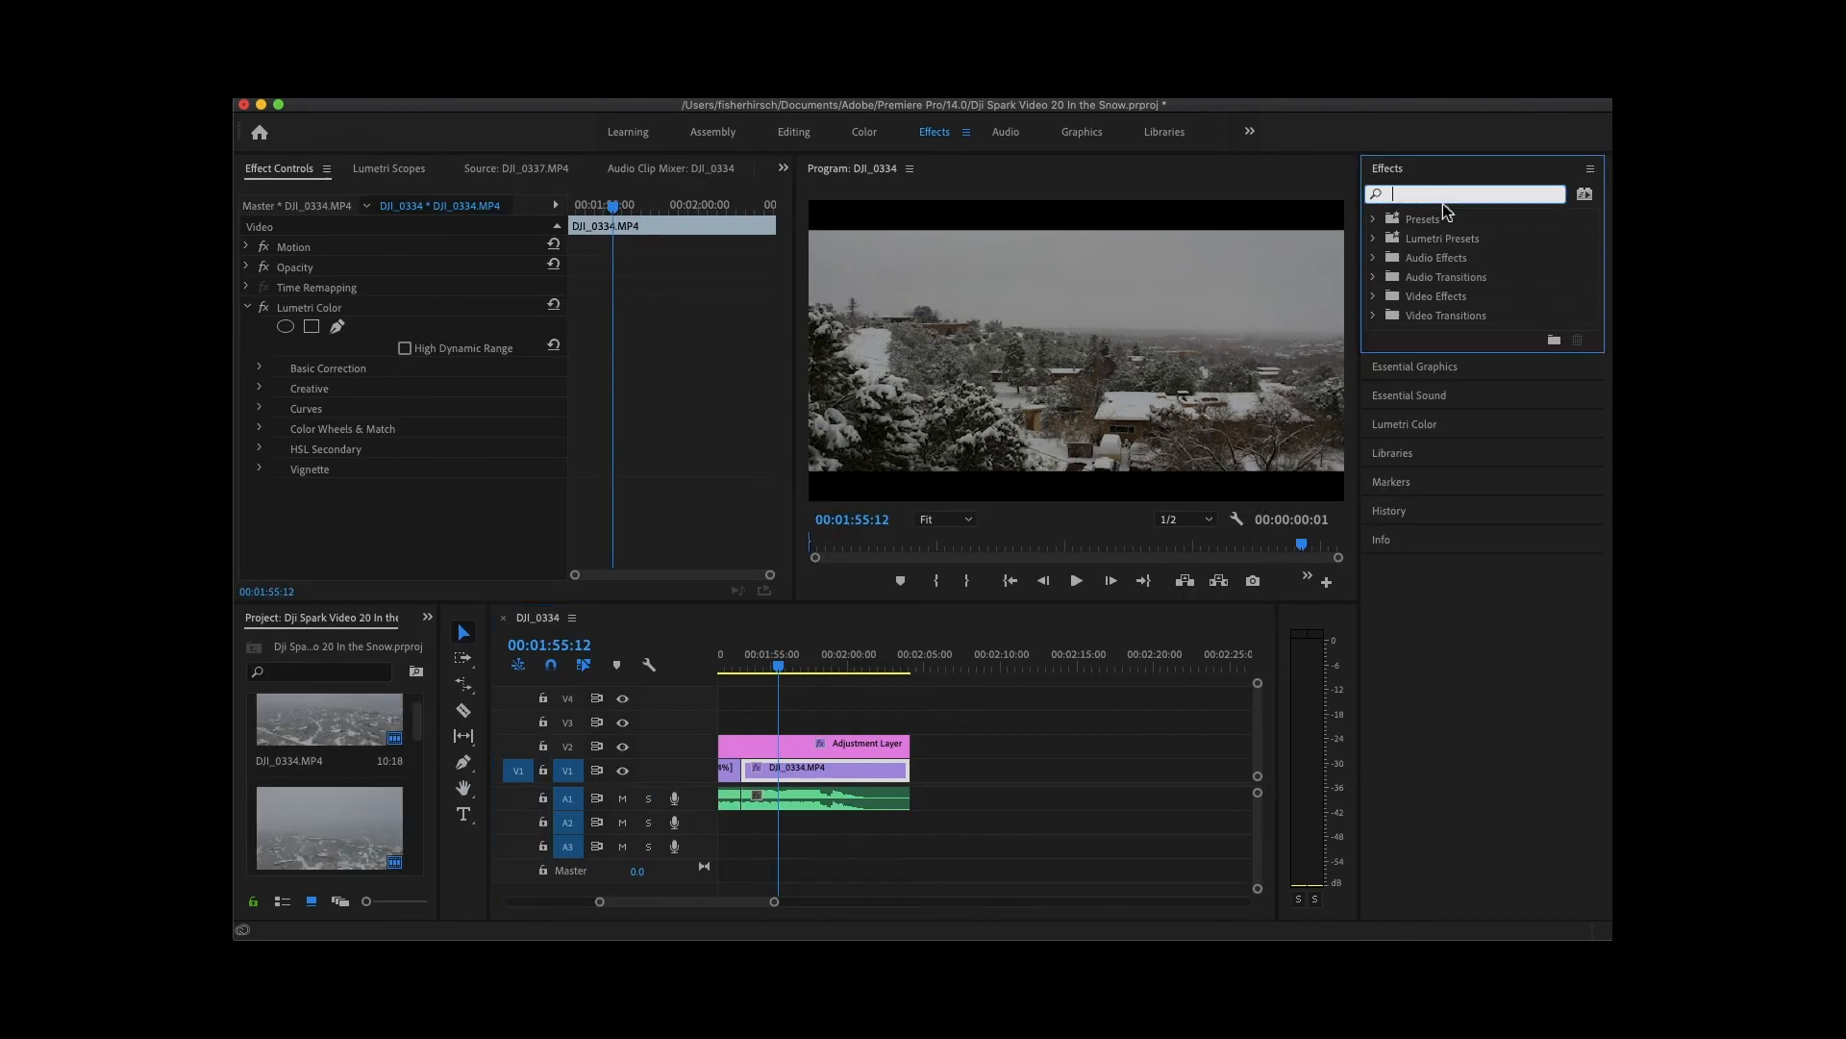
click(1375, 317)
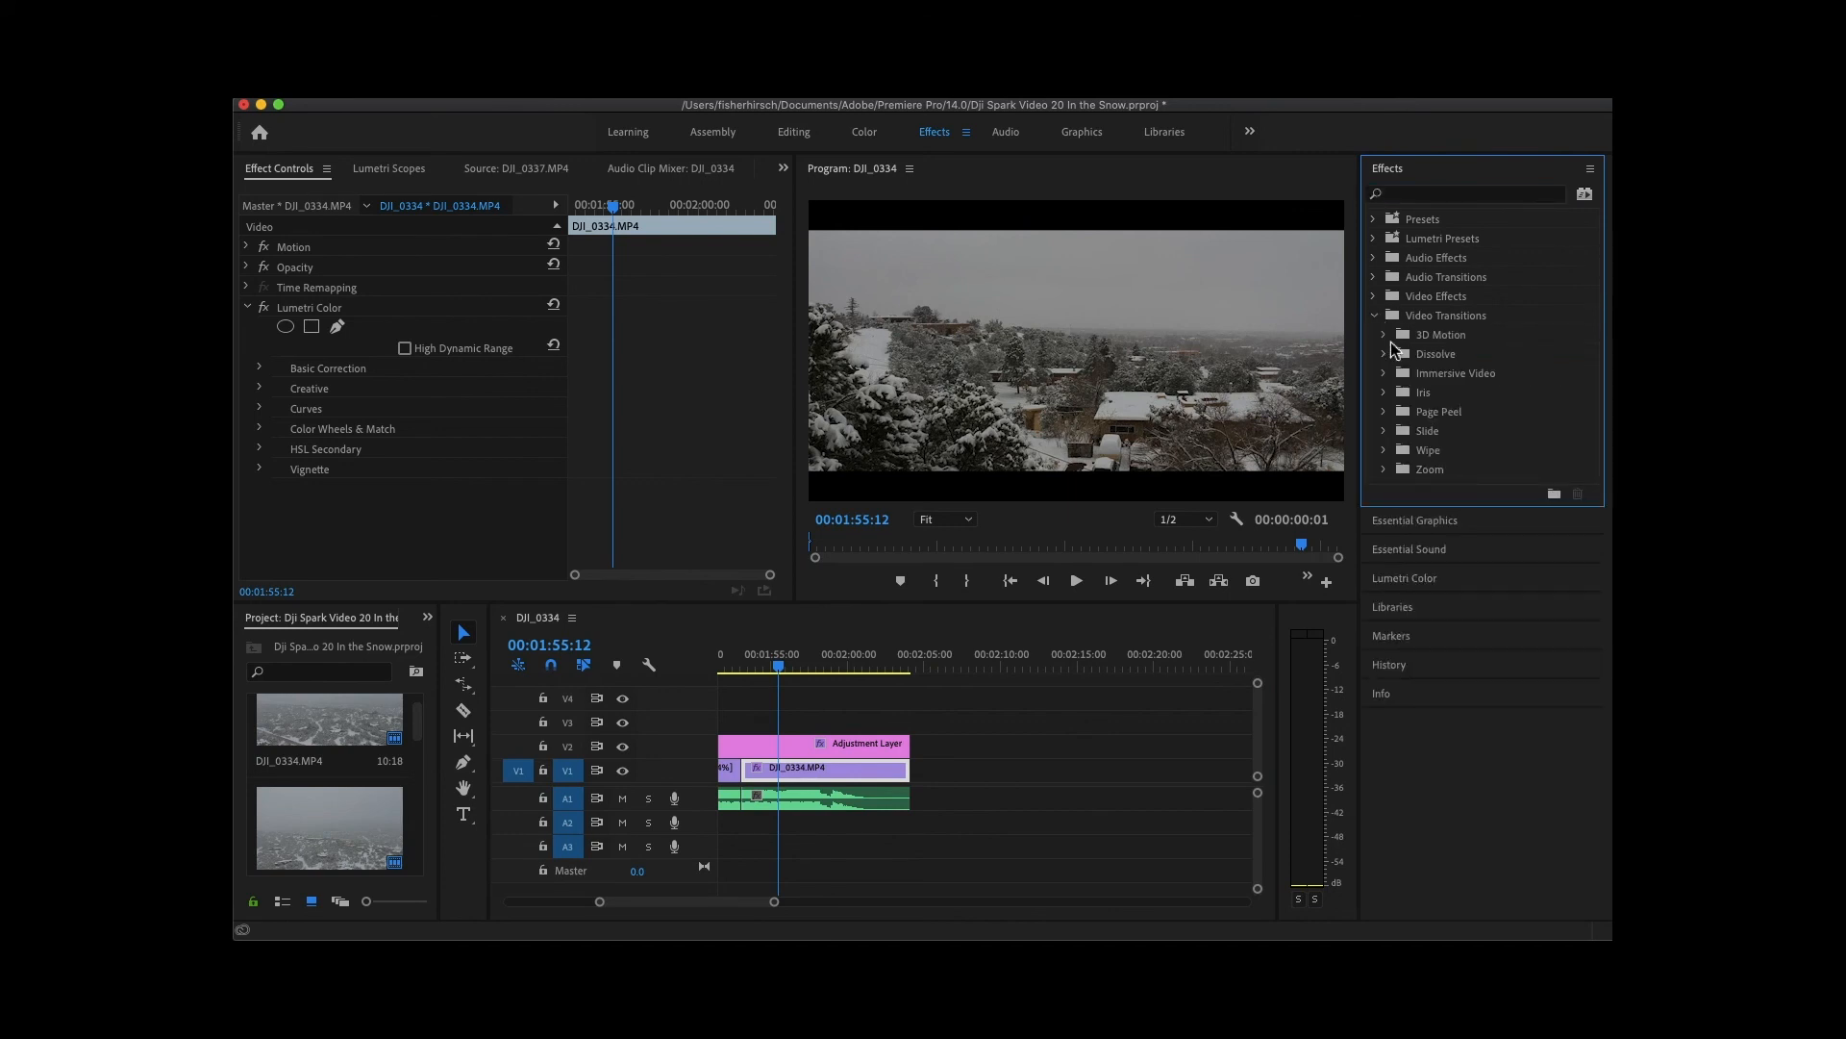
click(1382, 354)
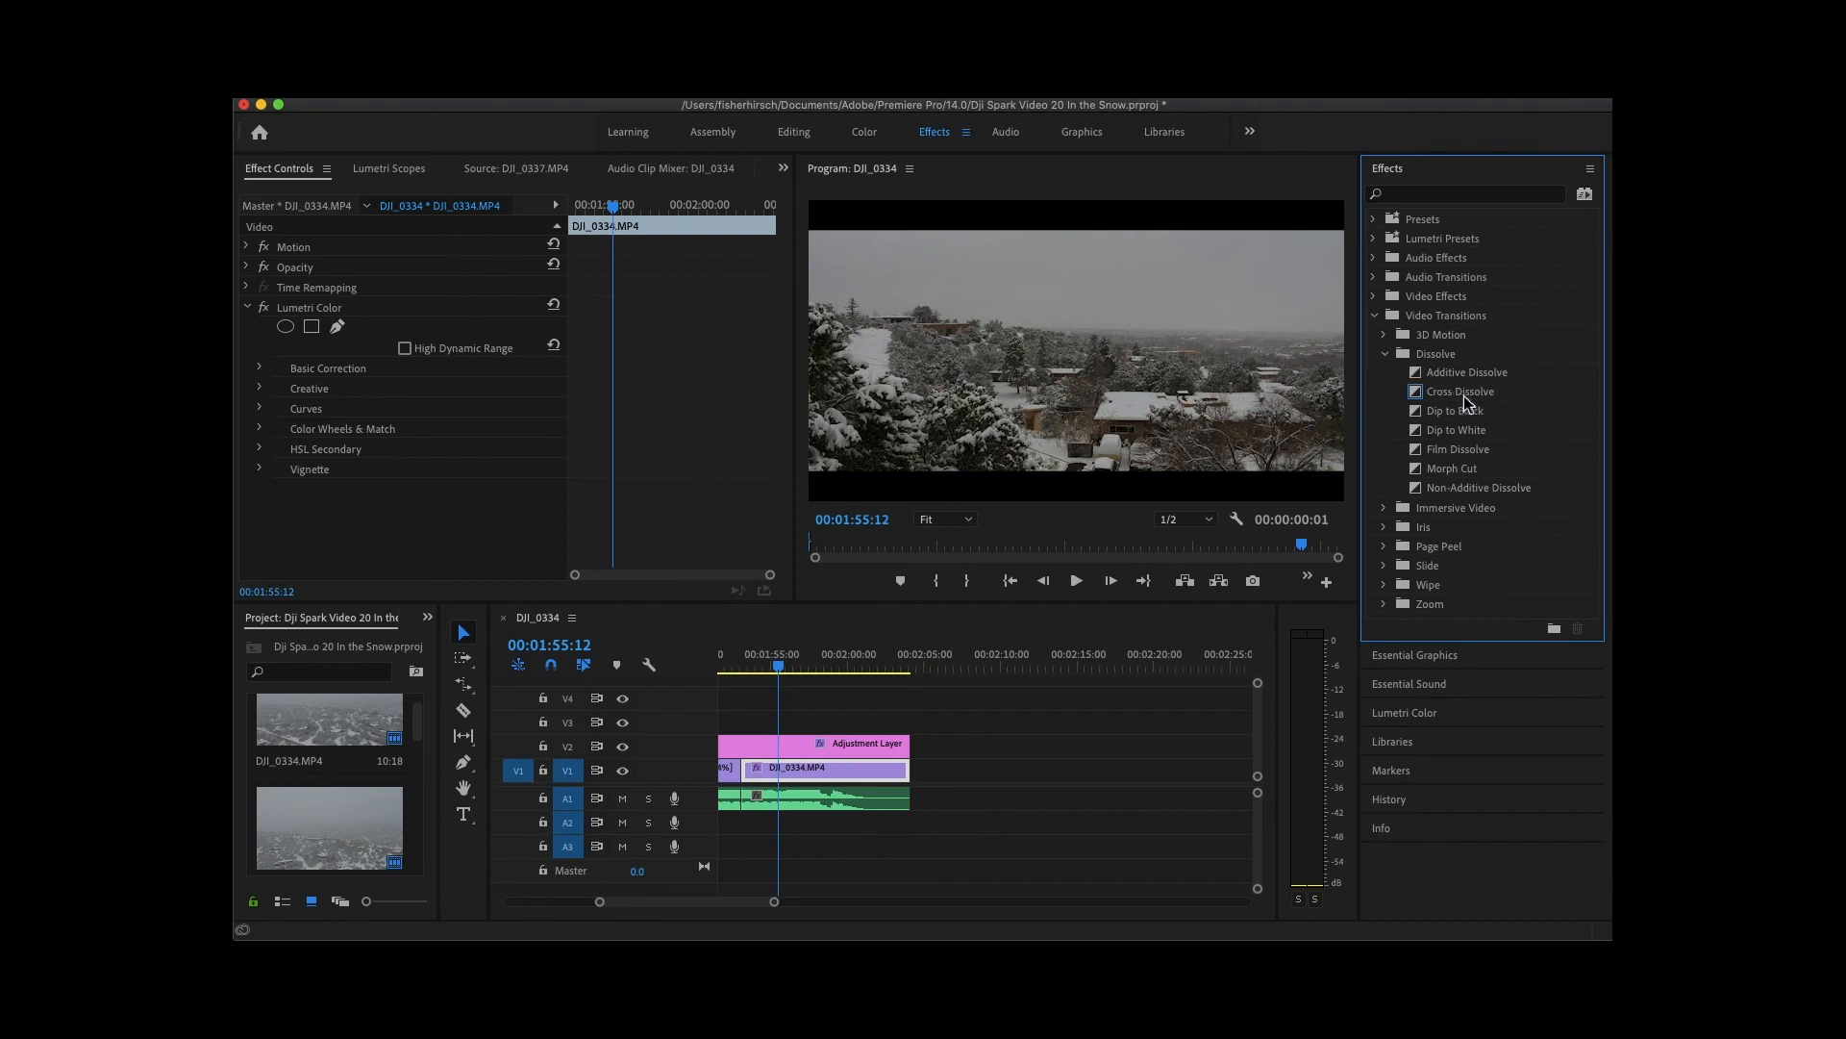
drag(1462, 394, 899, 775)
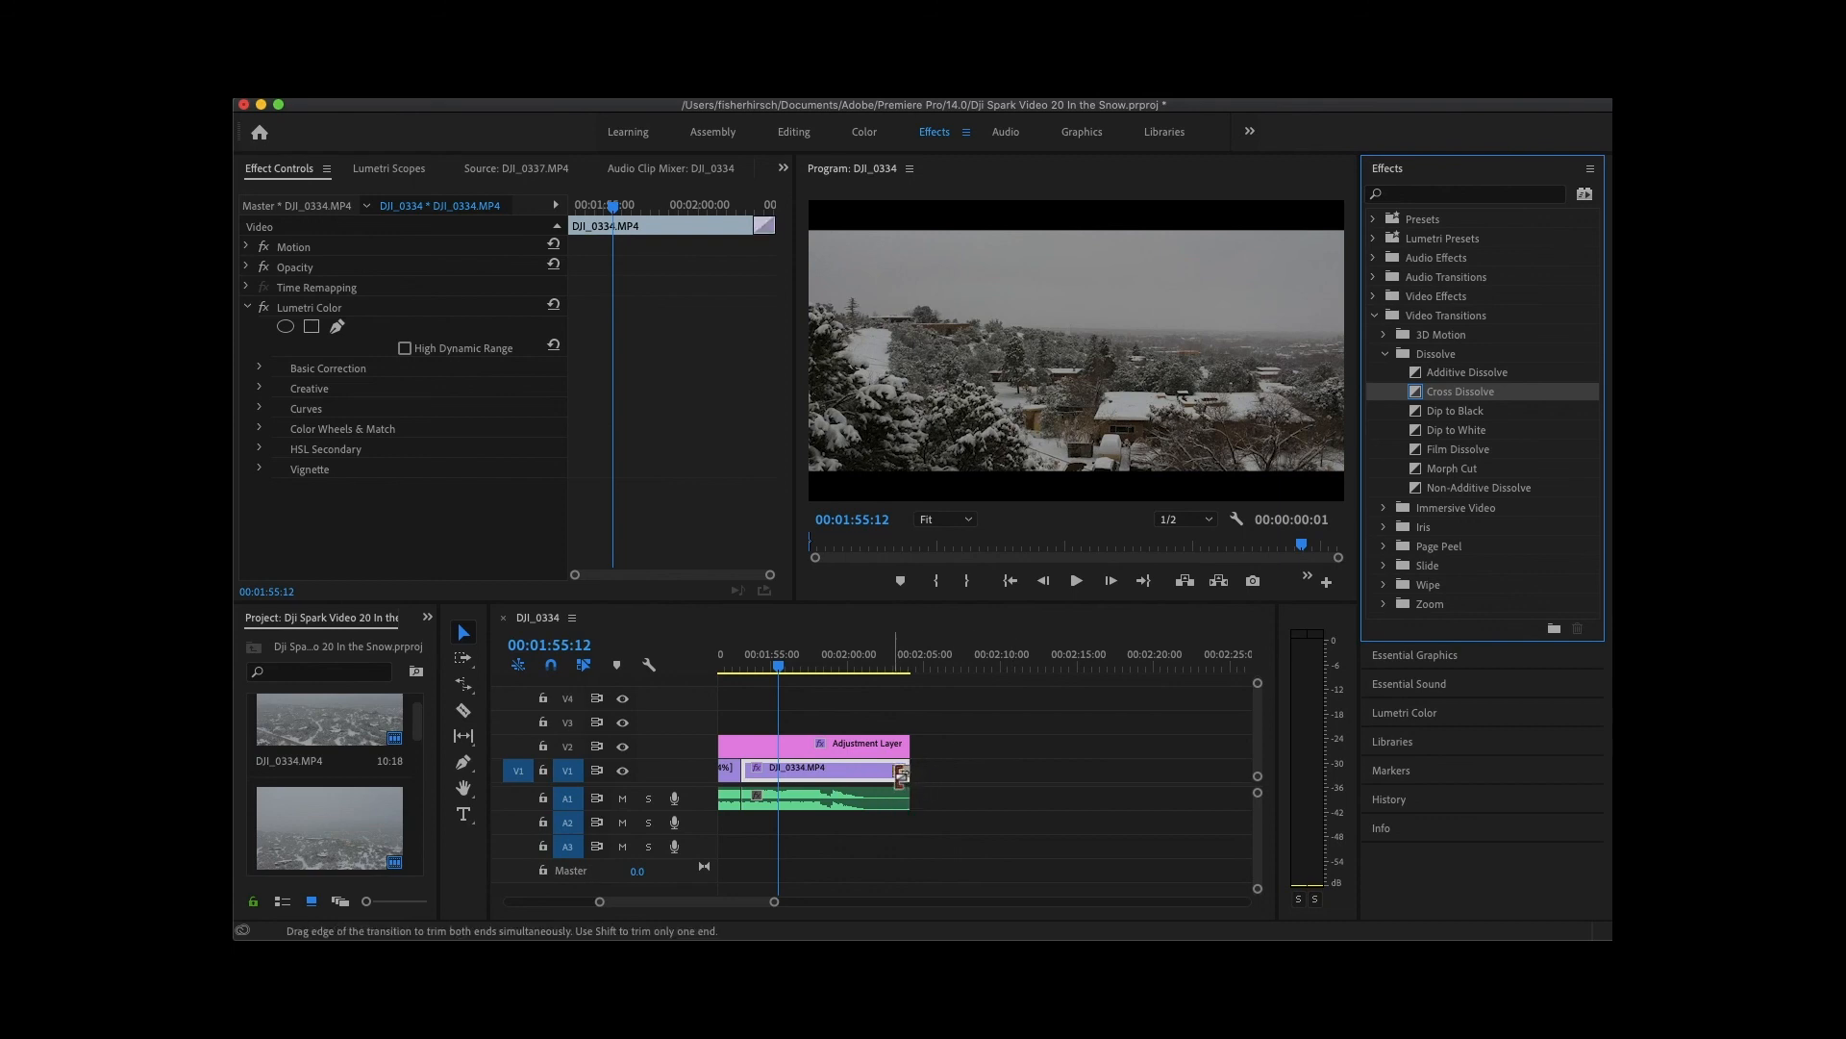
Play back the end of the sequence to check the closing Cross Dissolve on the last DJI_0334.MP4 clip.
click(901, 775)
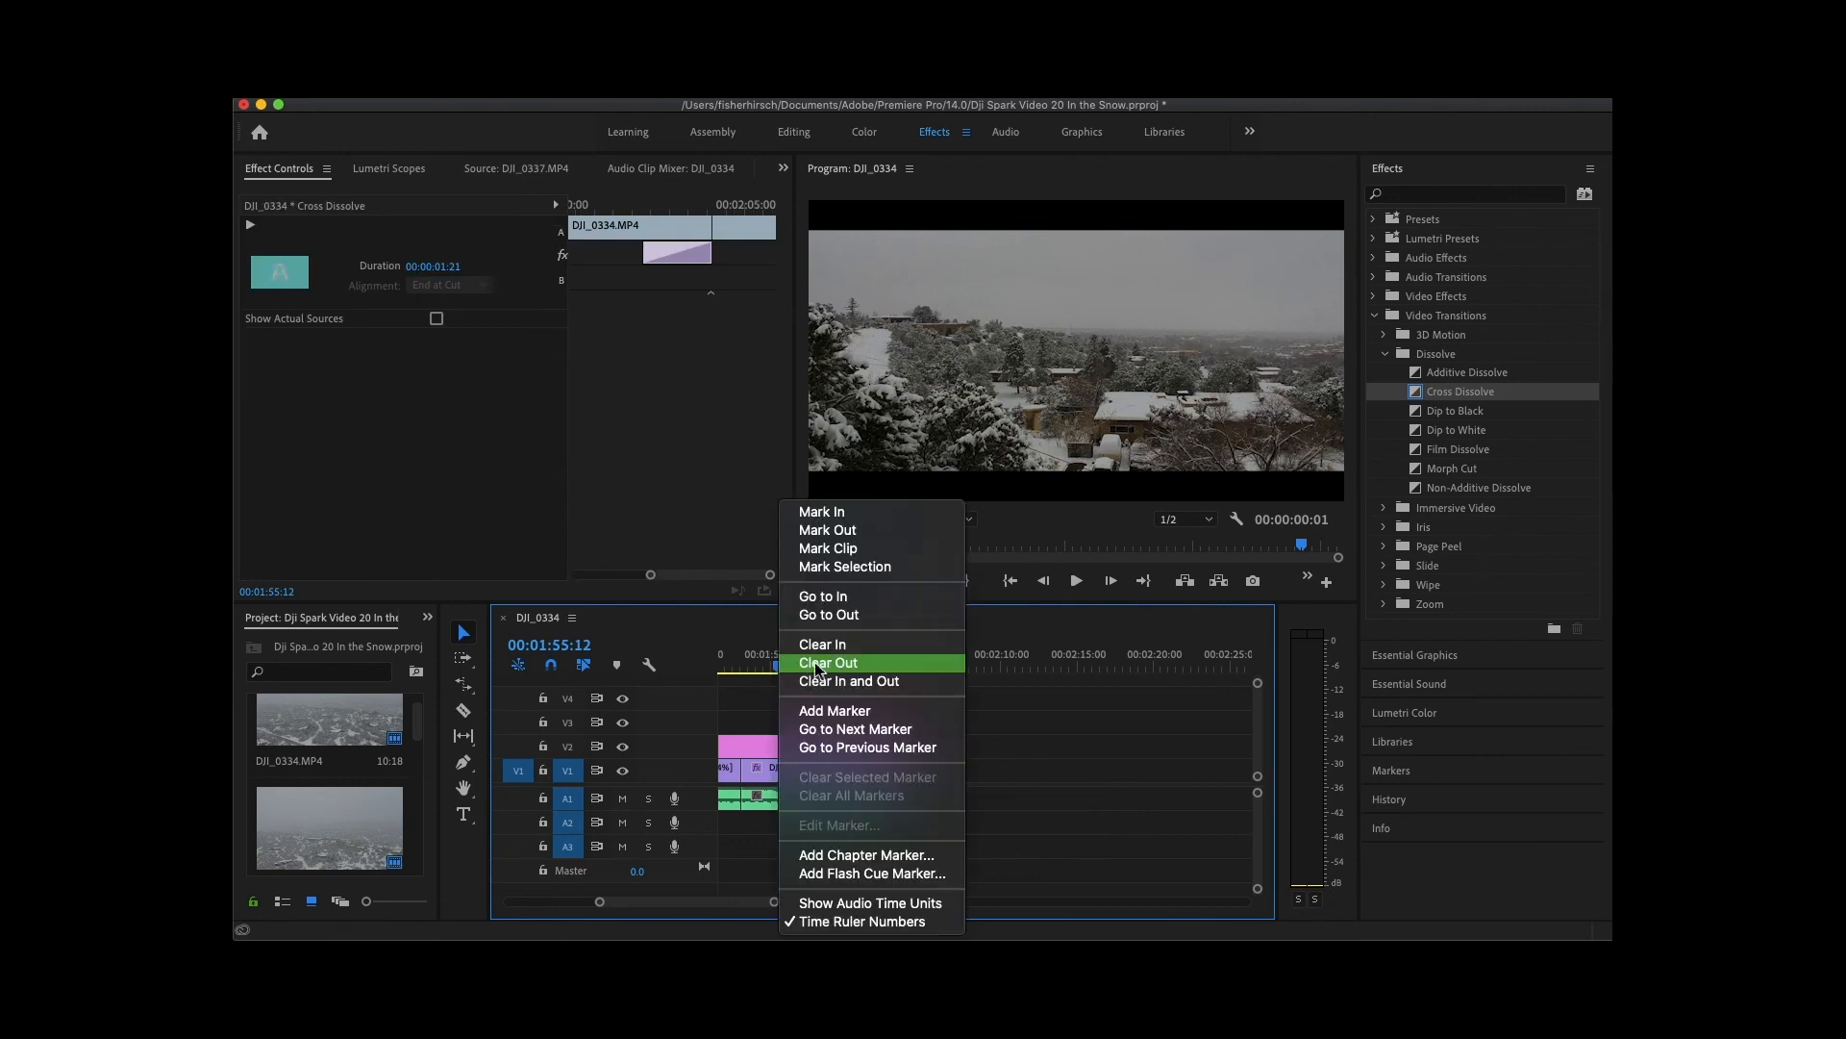
click(818, 664)
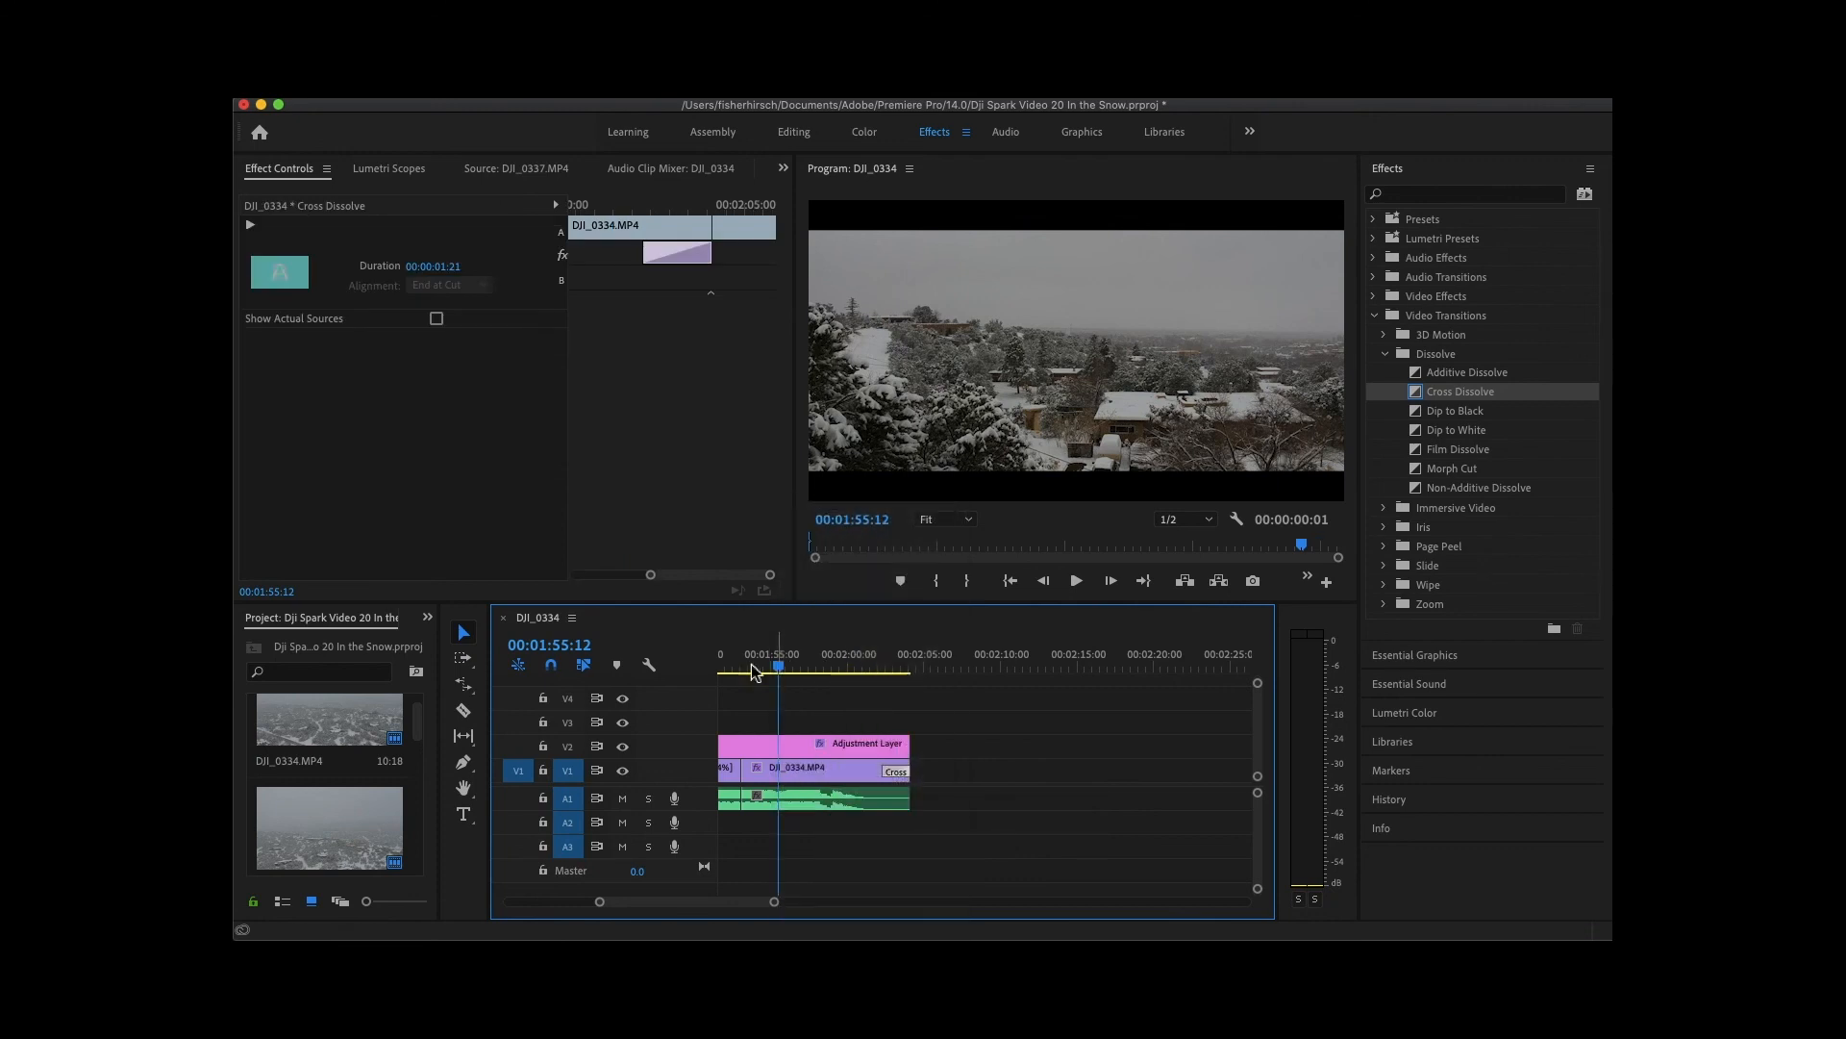
drag(786, 673, 849, 676)
key(space)
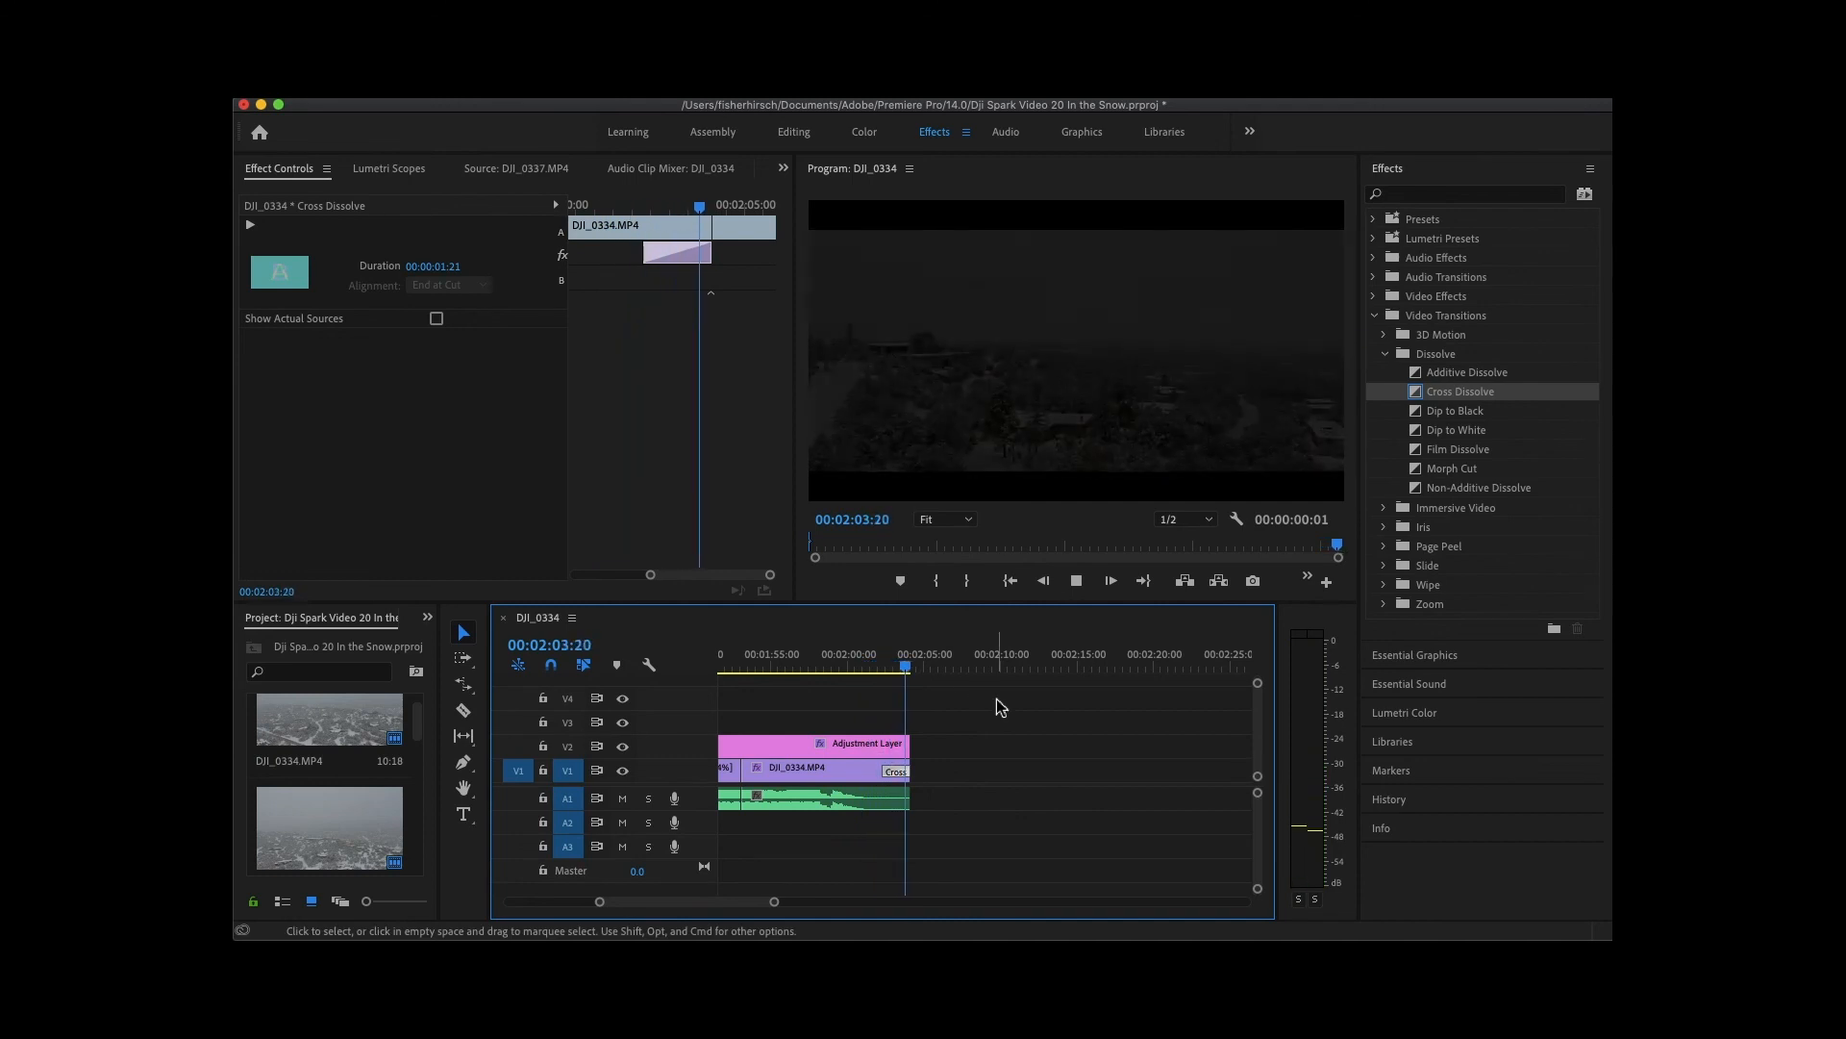
key(space)
key(space)
Fit the whole edit in the timeline view and switch to the Color workspace.
key(minus)
key(minus)
key(minus)
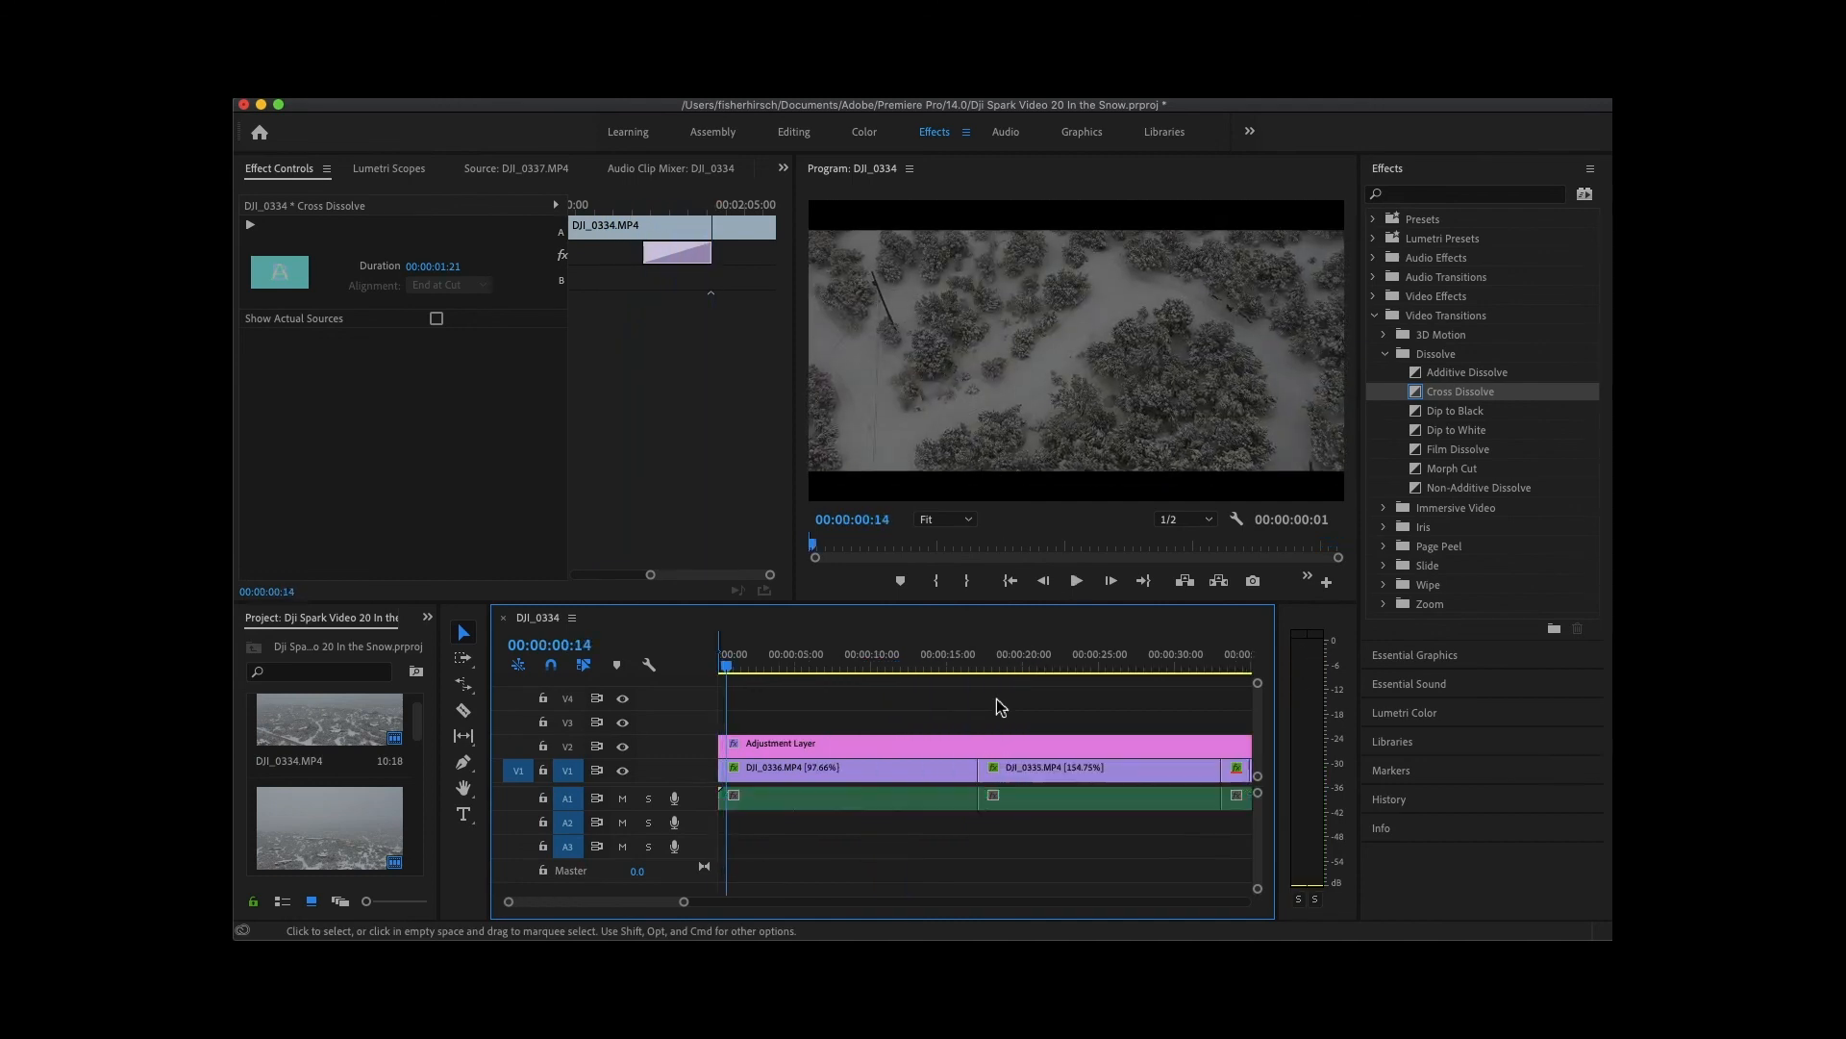
key(minus)
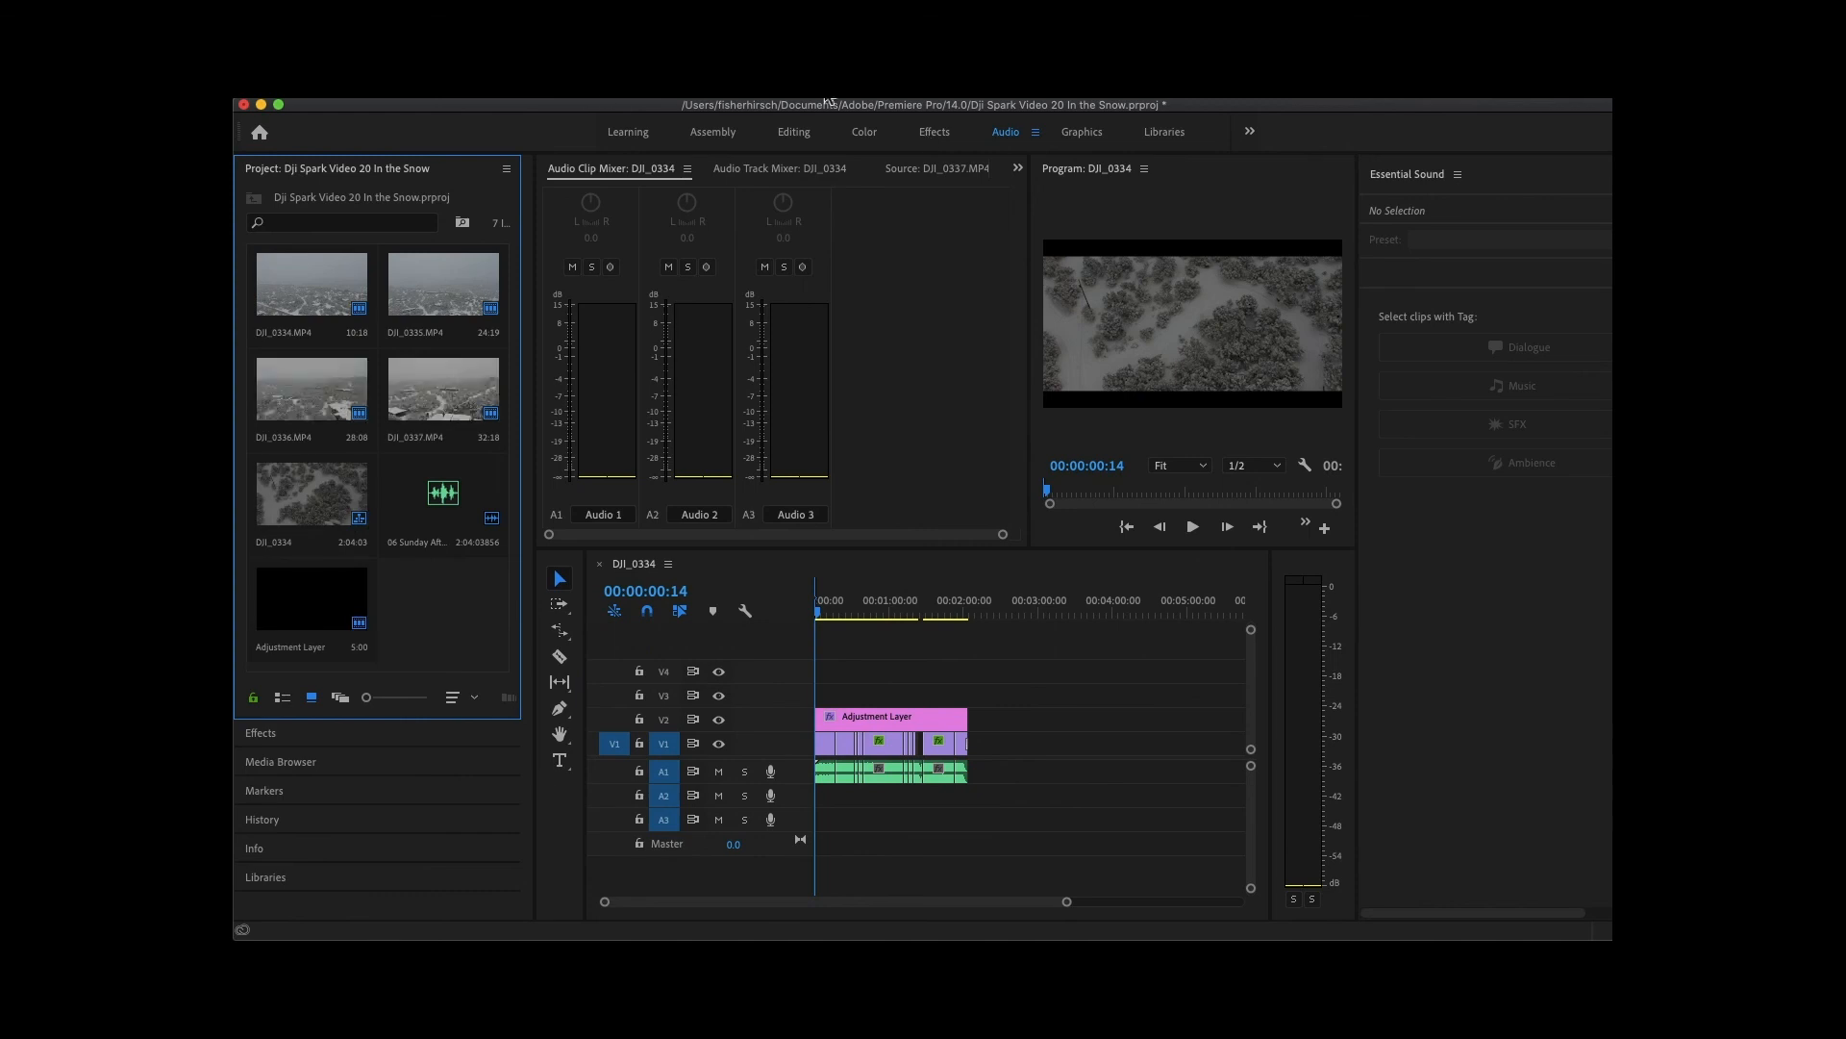
click(864, 133)
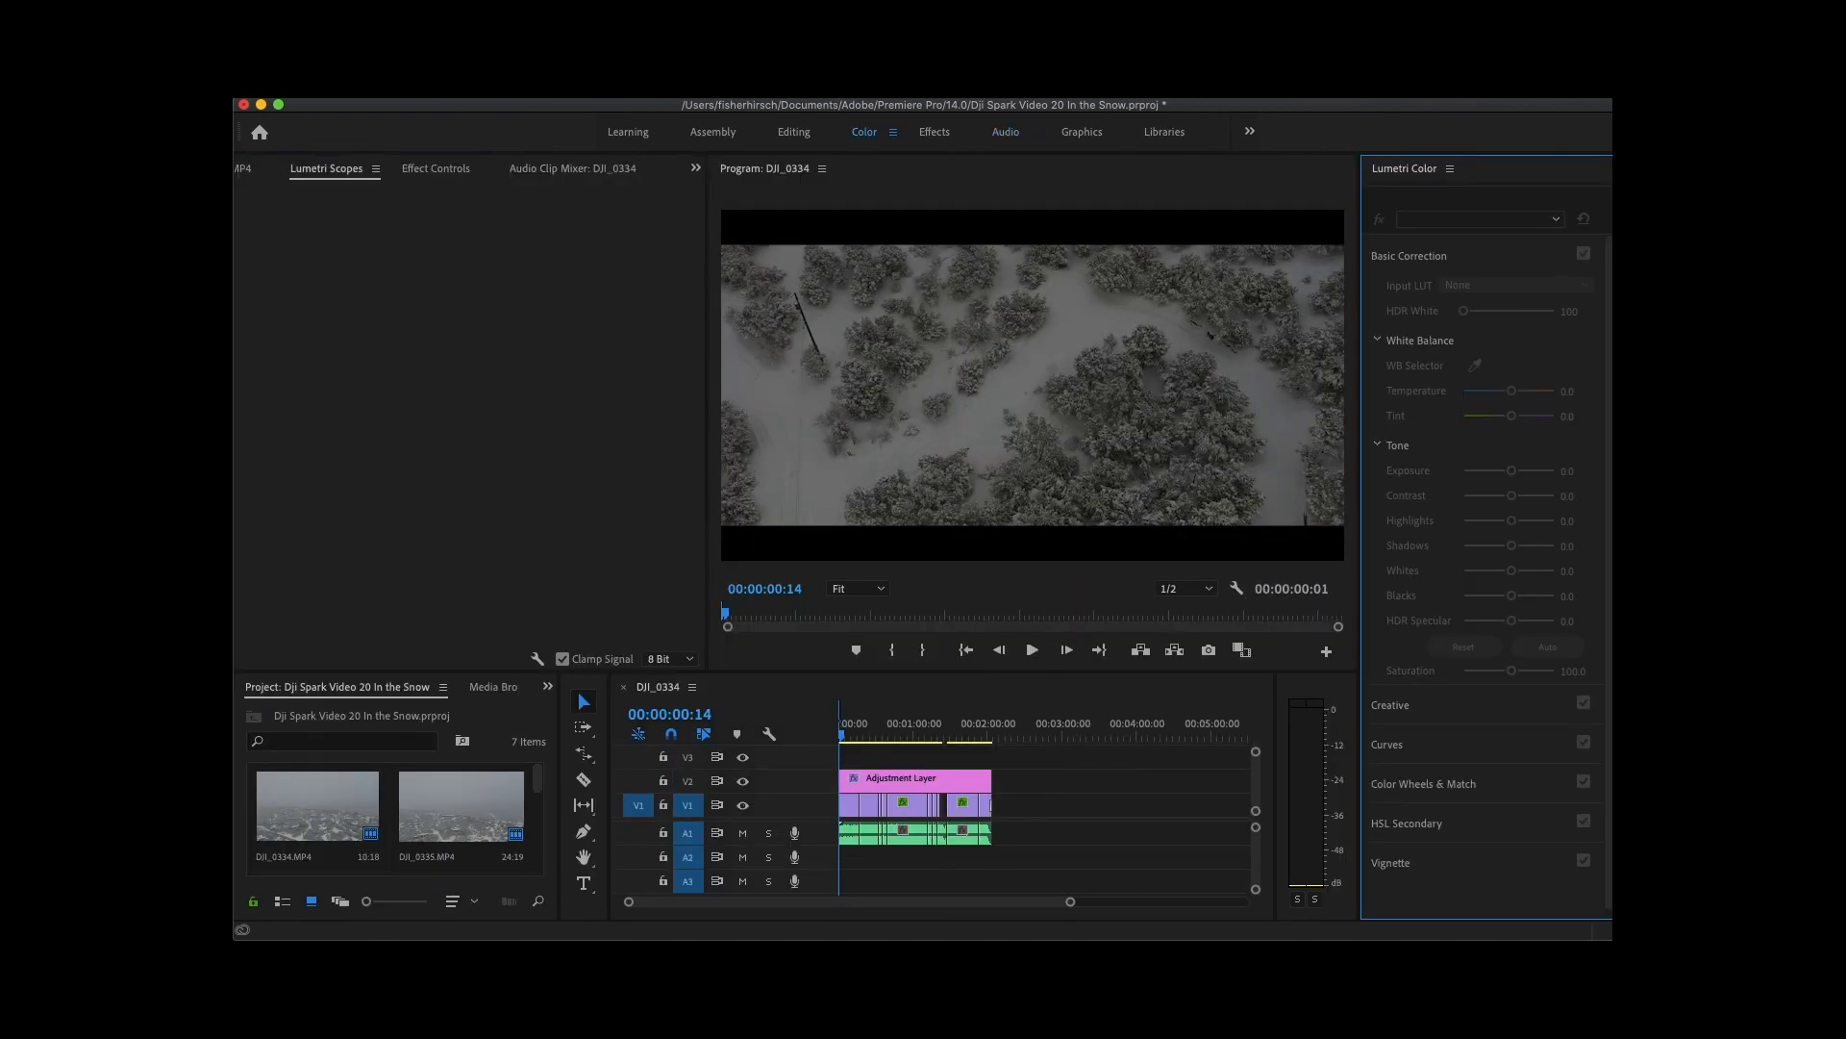
Open the media export settings for the DJI_0334 sequence and return the export preview to 00:00:00:00.
click(398, 89)
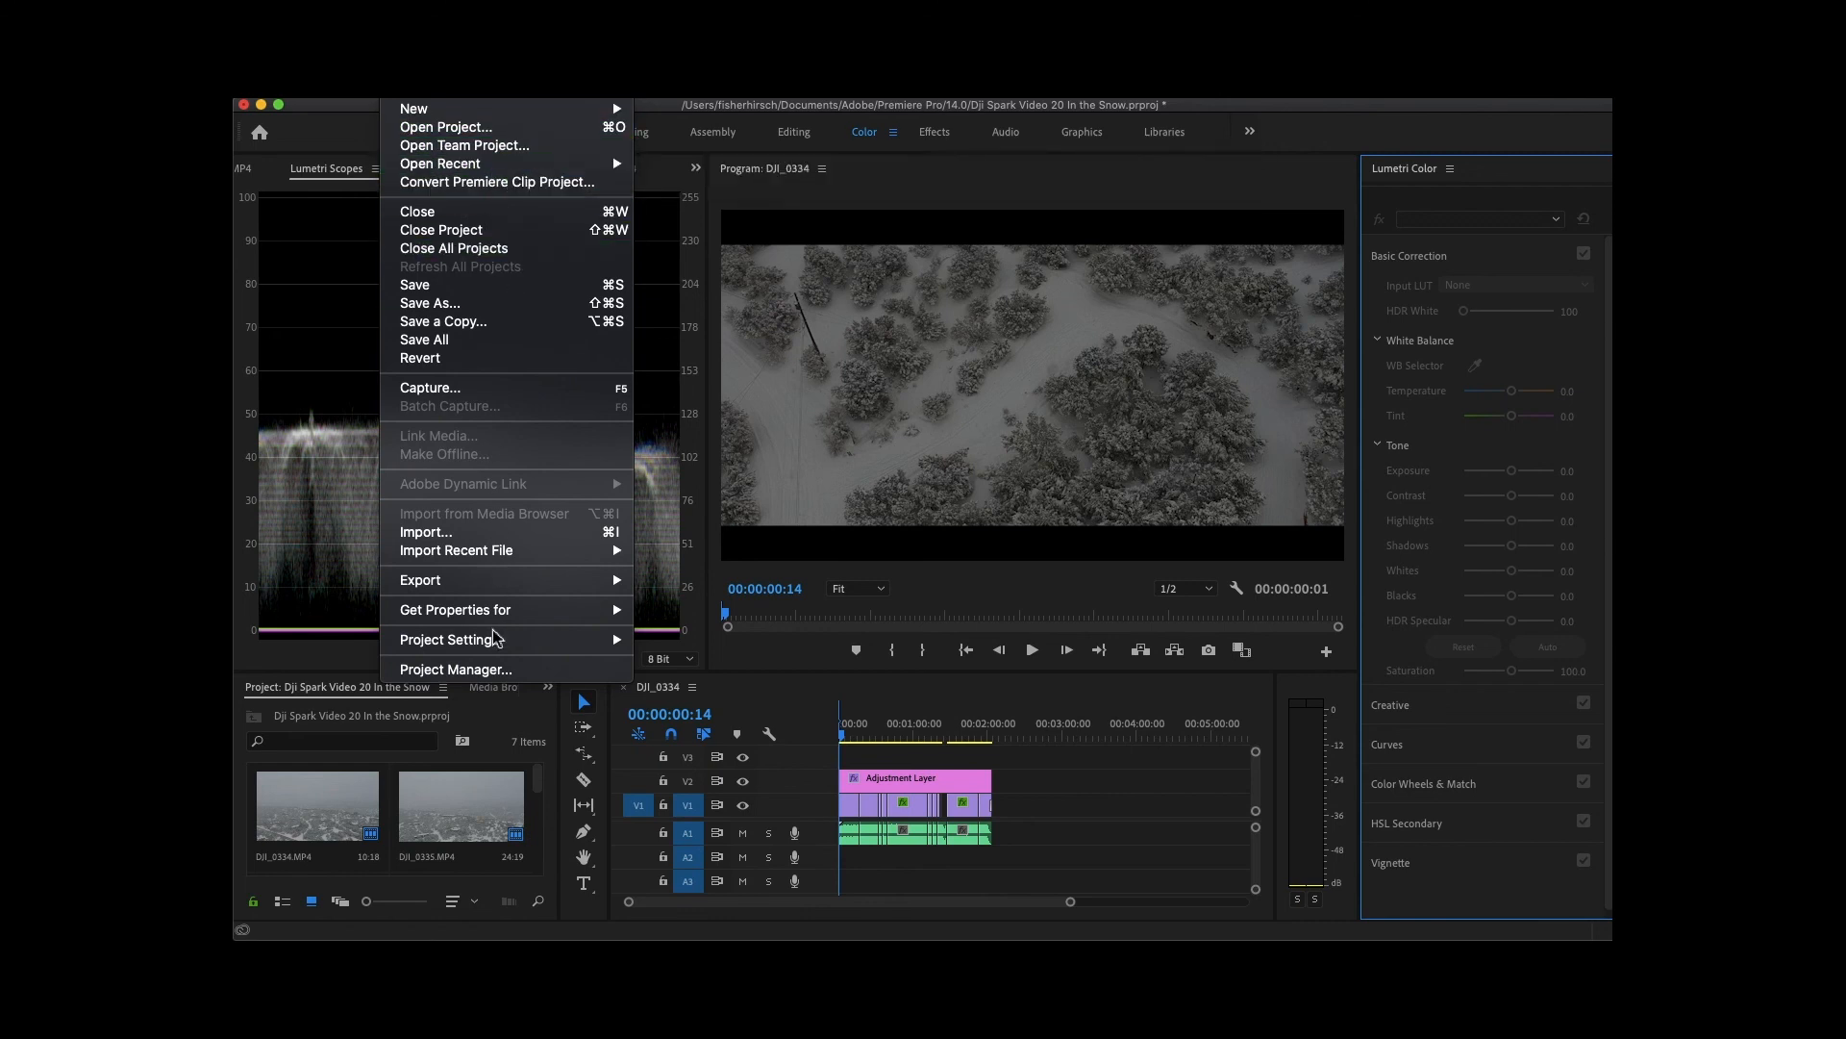
mouse_move(501, 594)
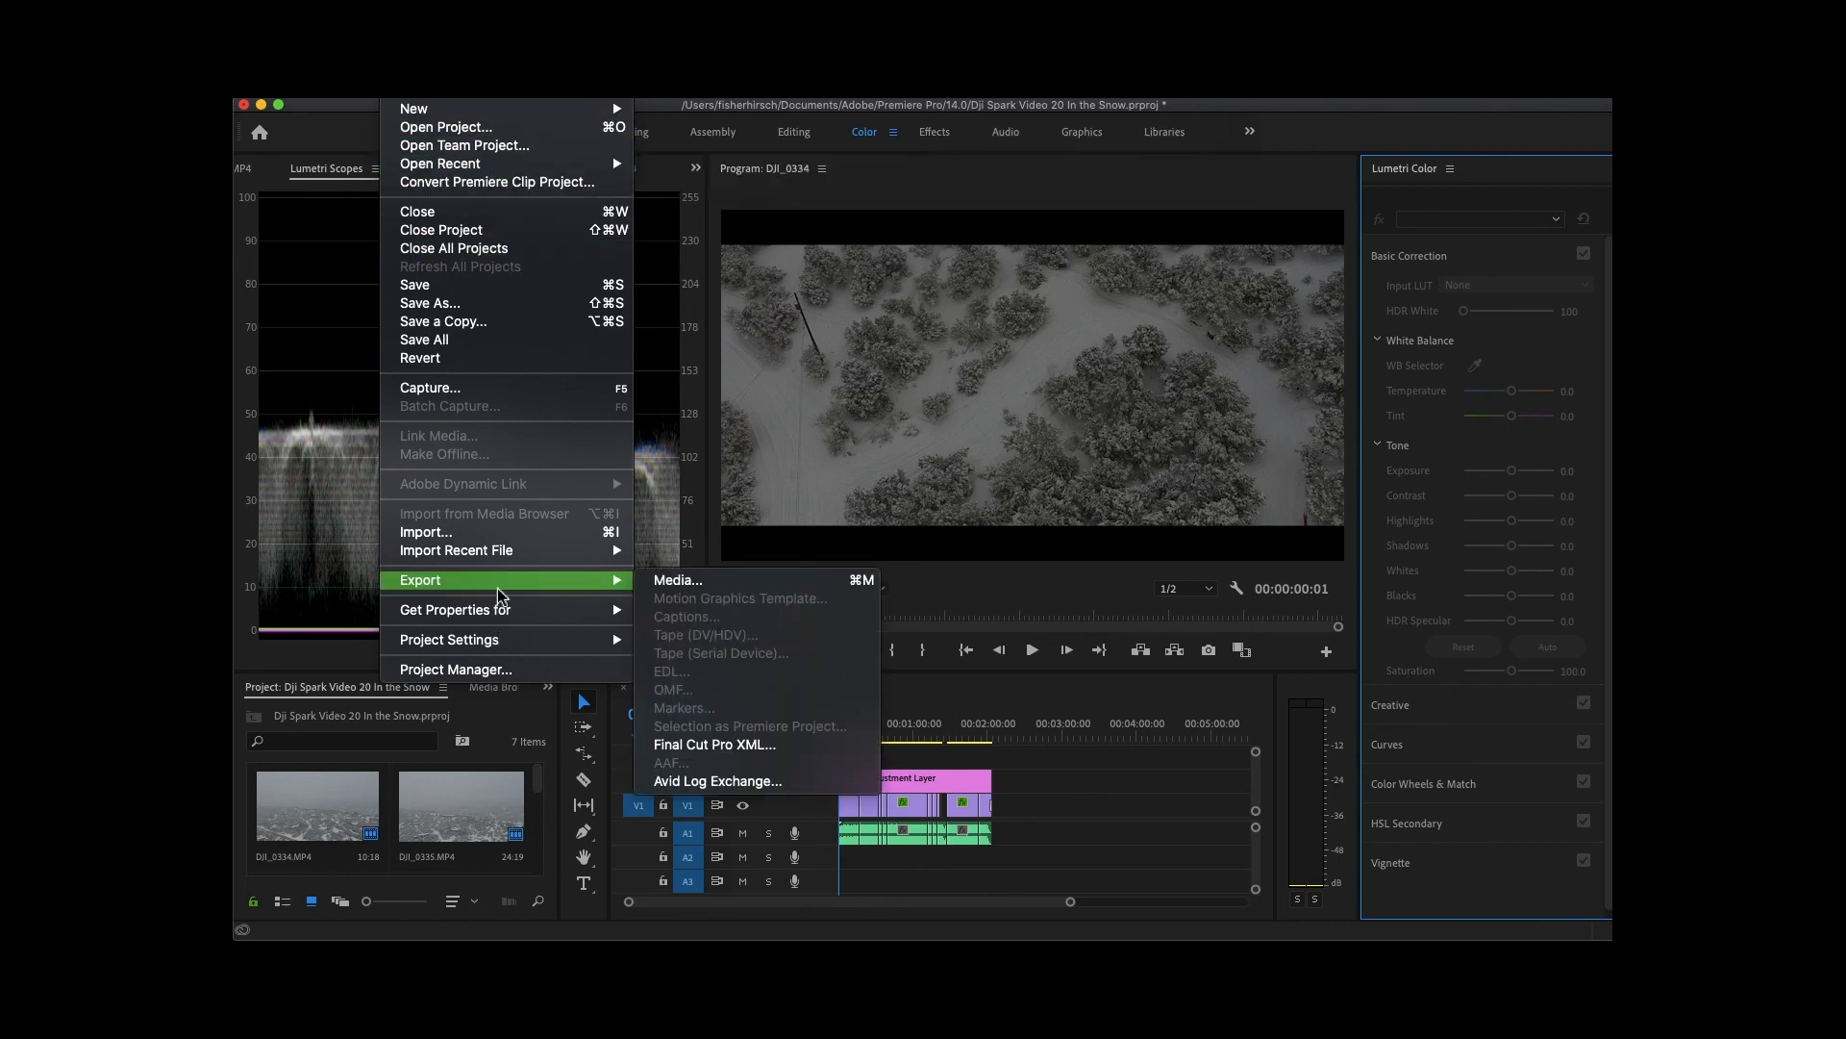
click(670, 580)
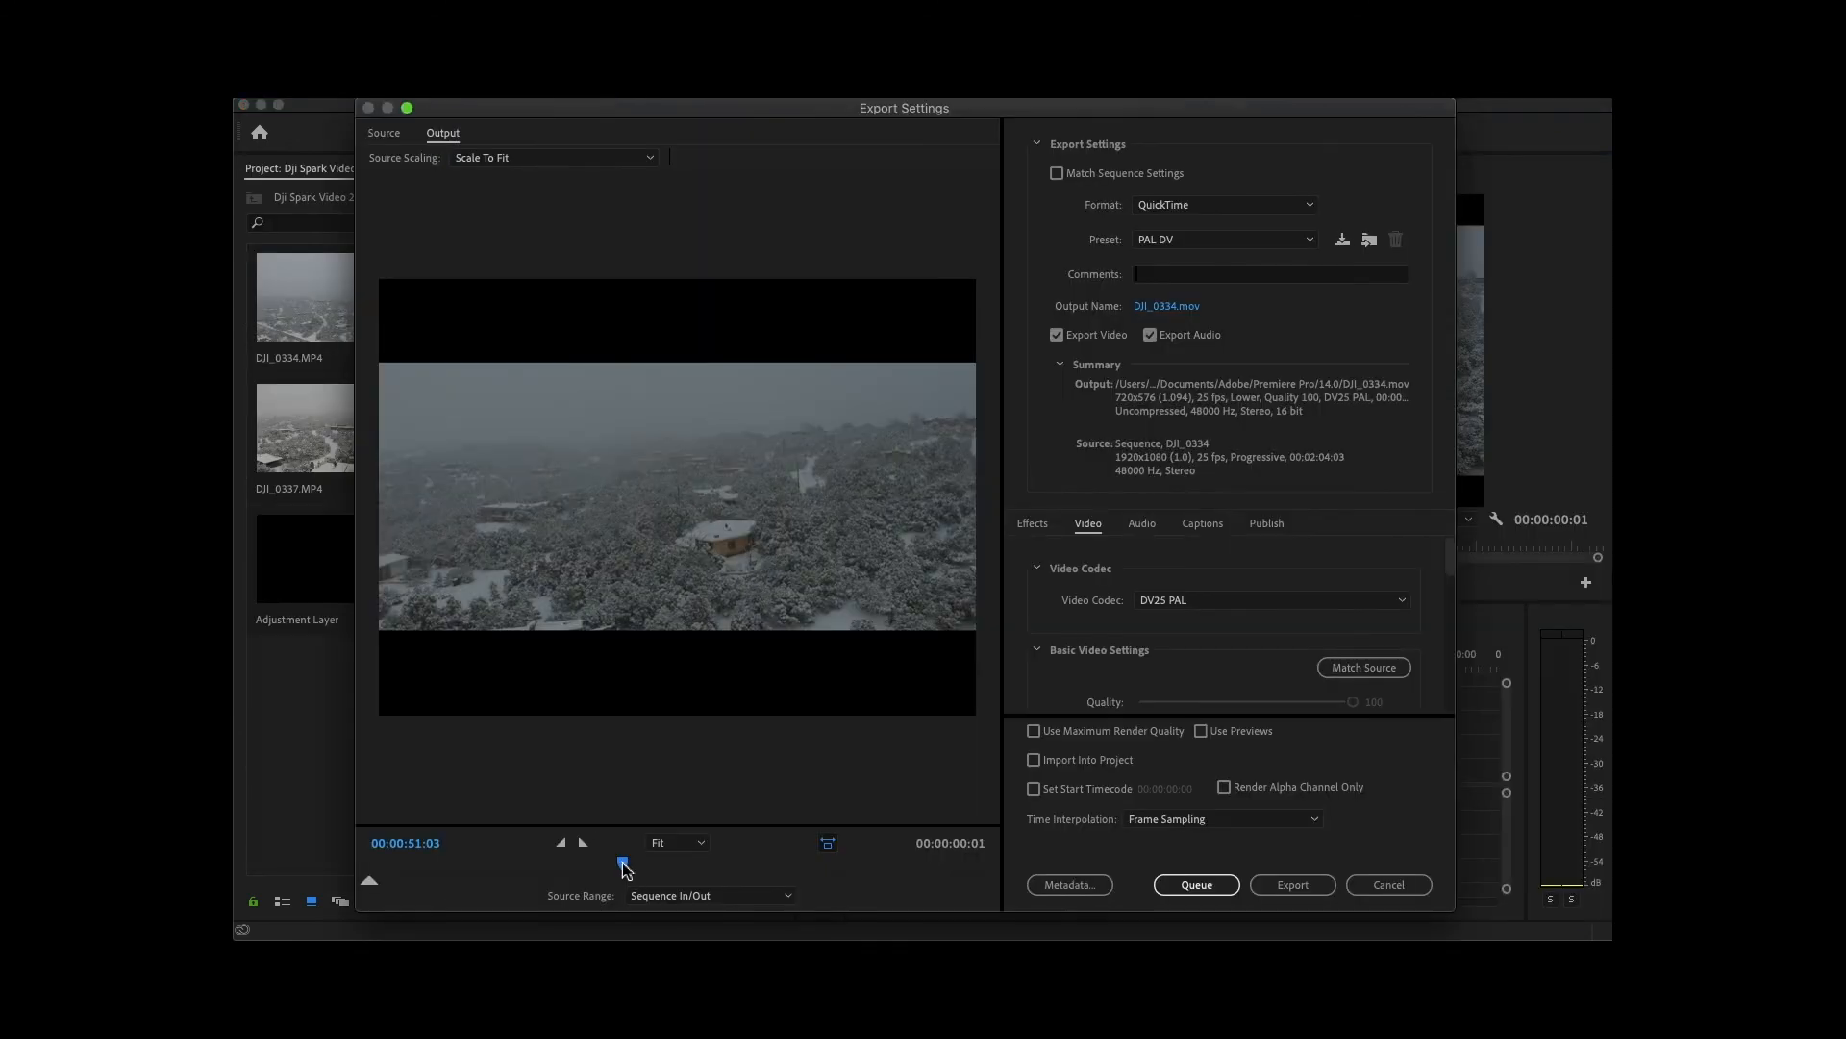
drag(625, 870, 237, 817)
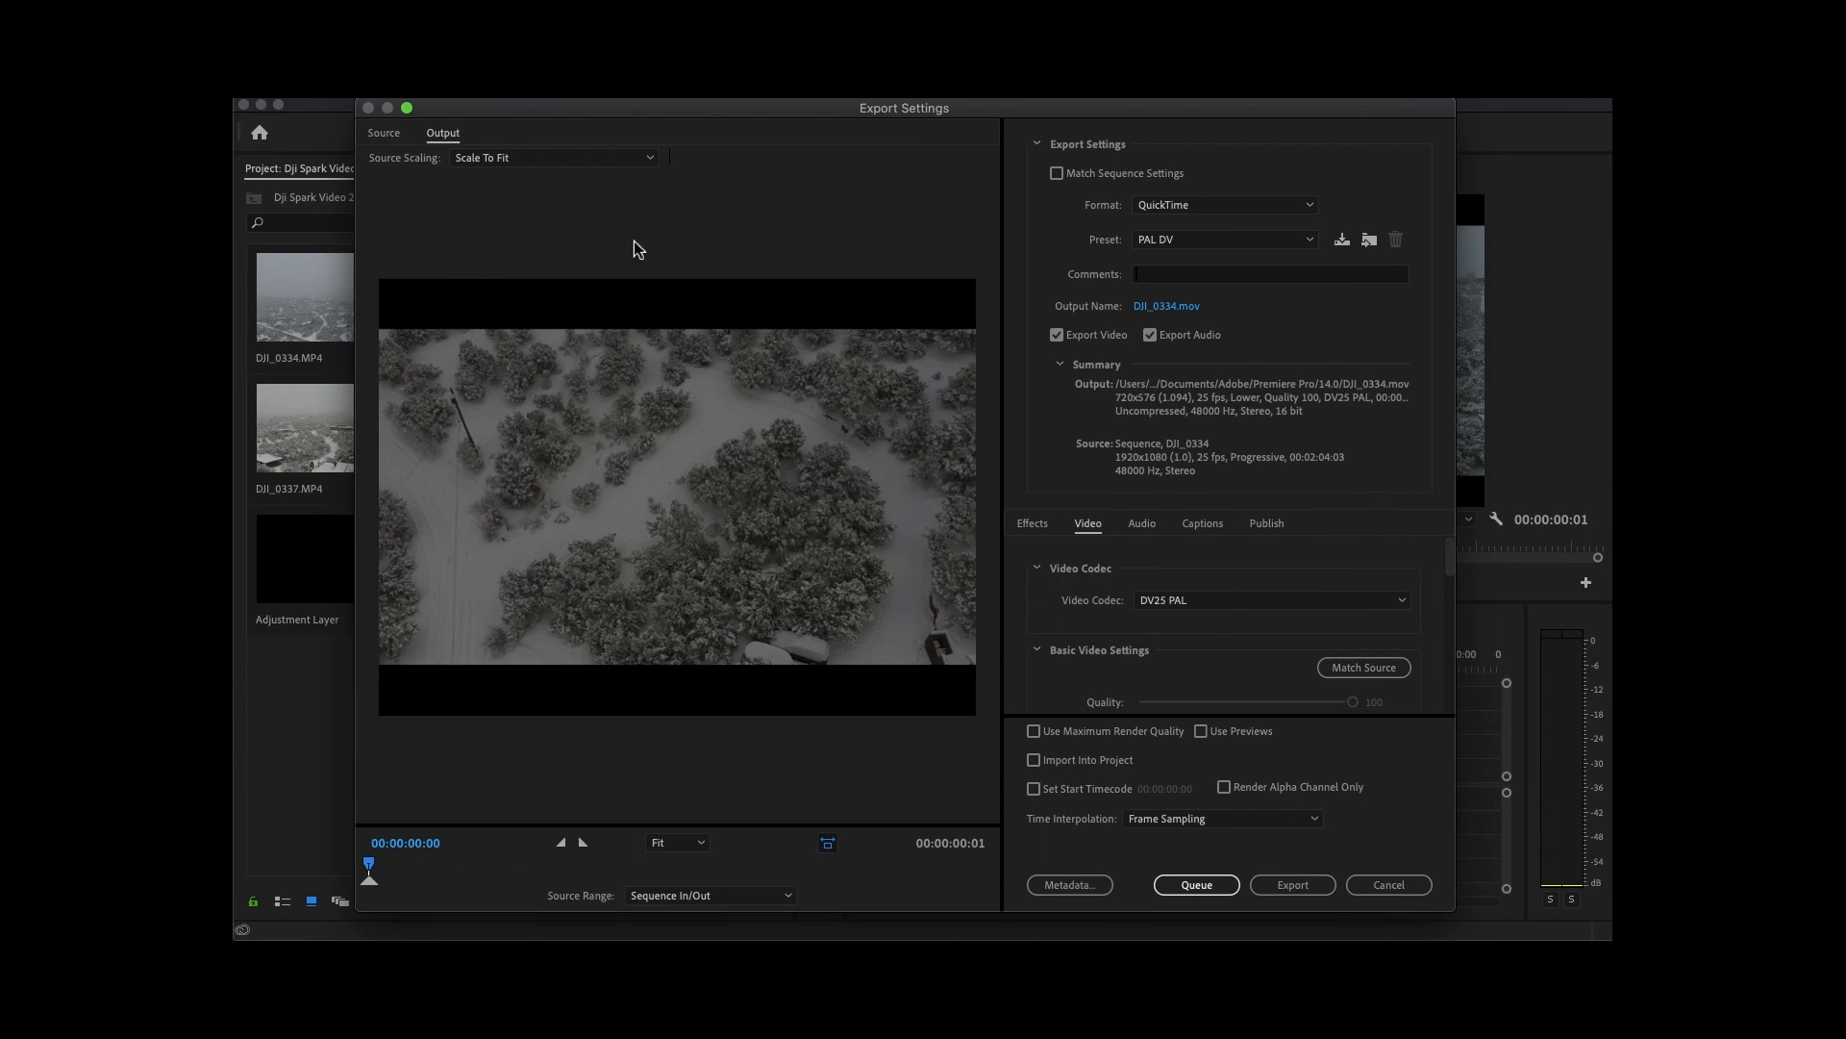
mouse_move(368, 860)
mouse_down()
mouse_move(586, 899)
mouse_move(346, 861)
mouse_up()
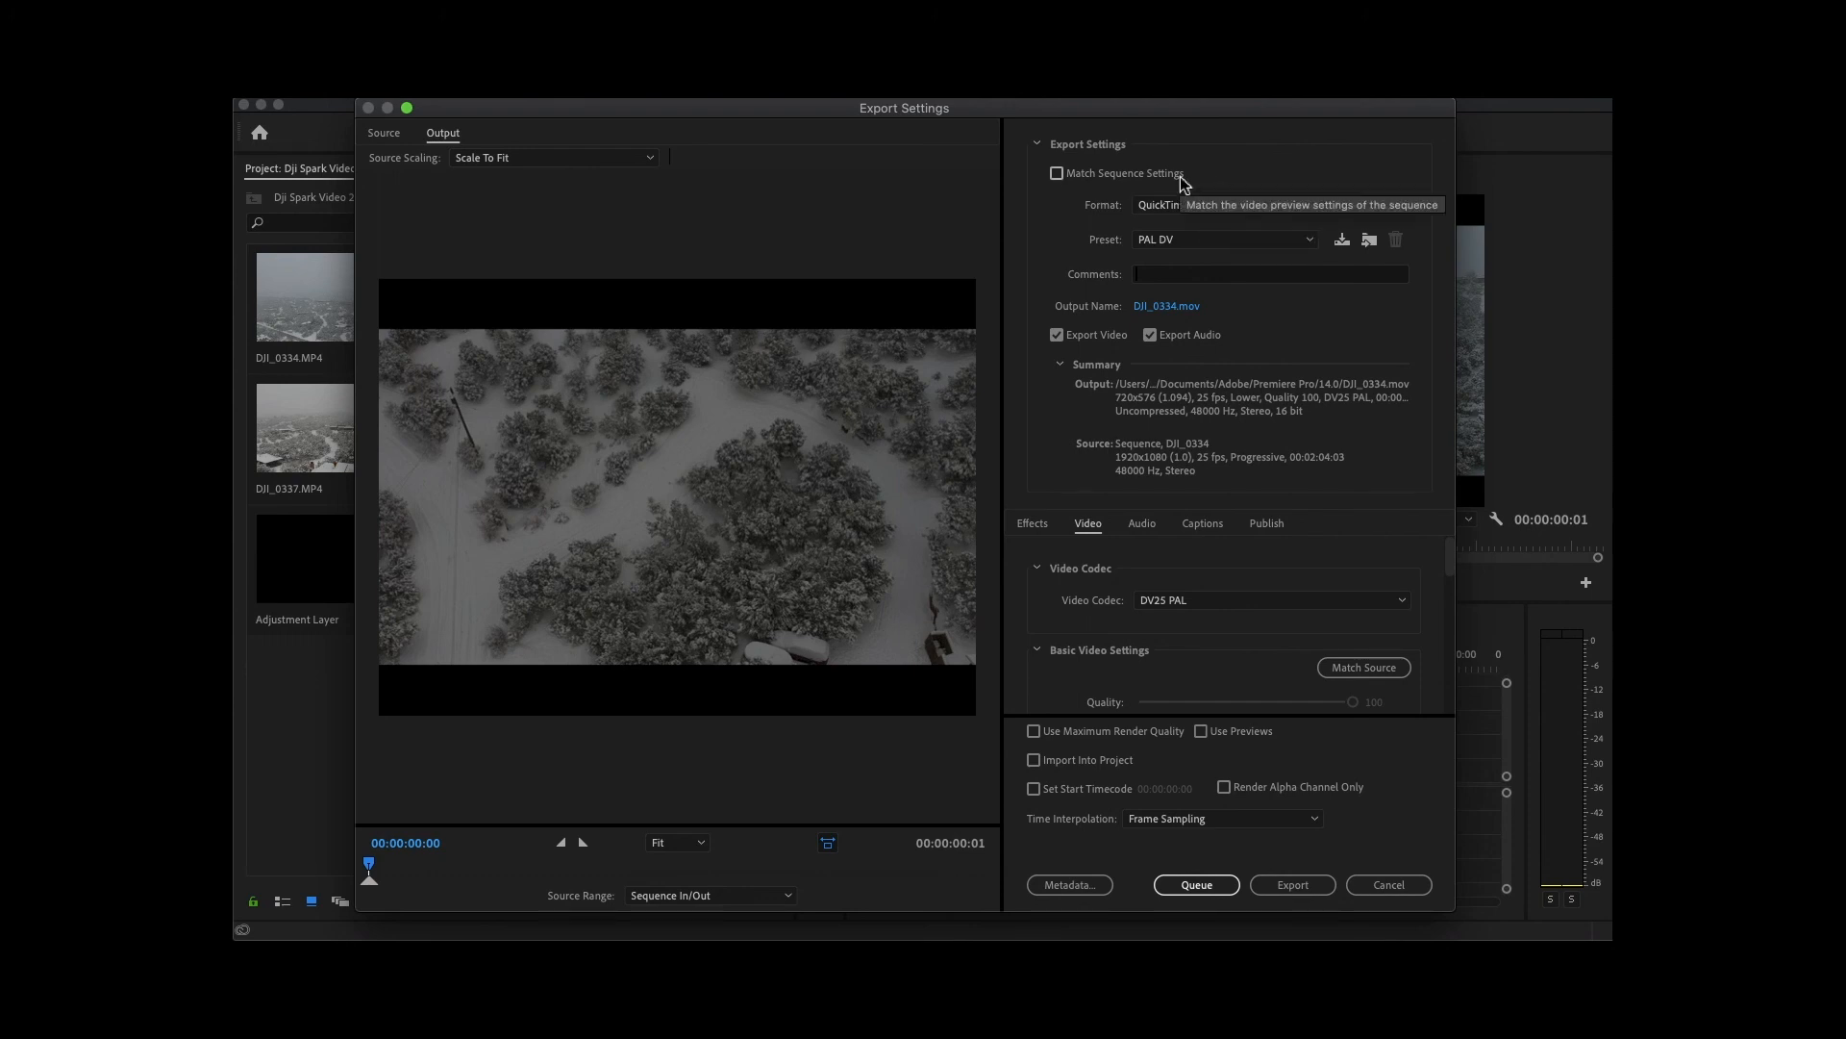
Set the export format to H.264 with the YouTube 1080p Full HD preset.
click(1207, 205)
click(1172, 227)
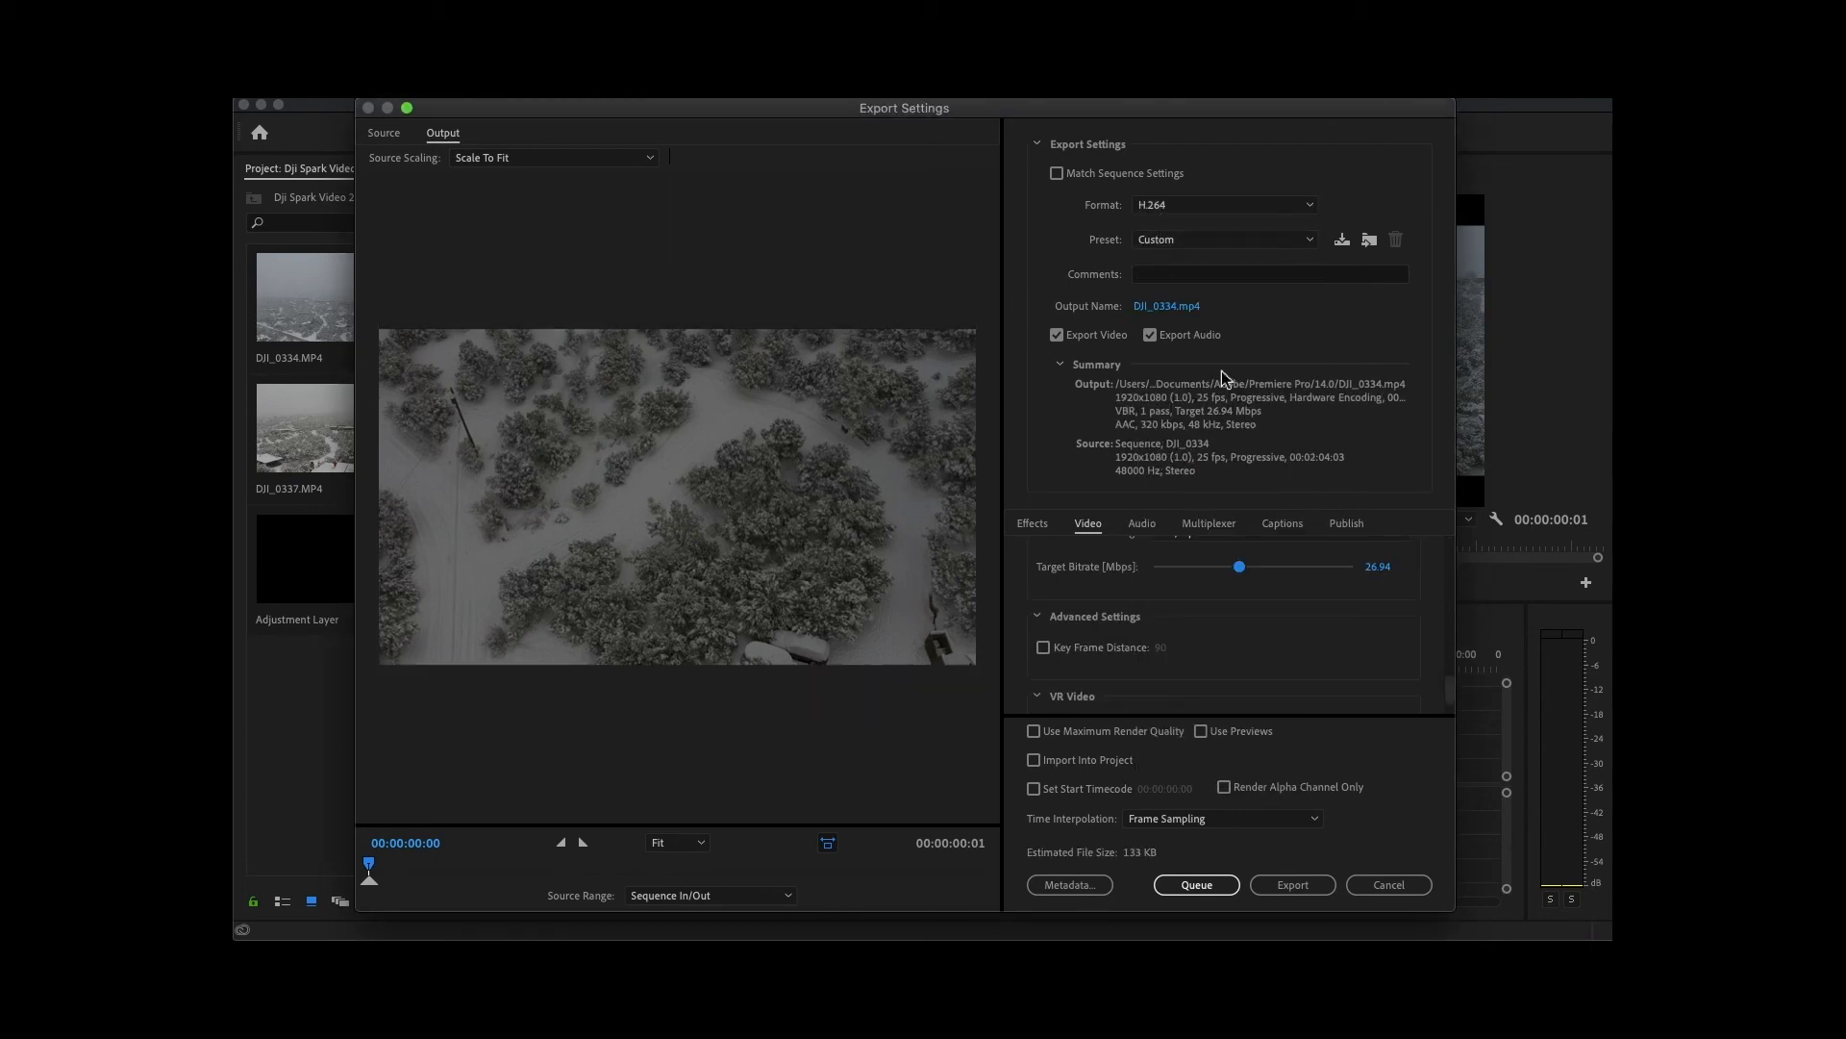
click(1198, 239)
scroll(1210, 755, down, 3)
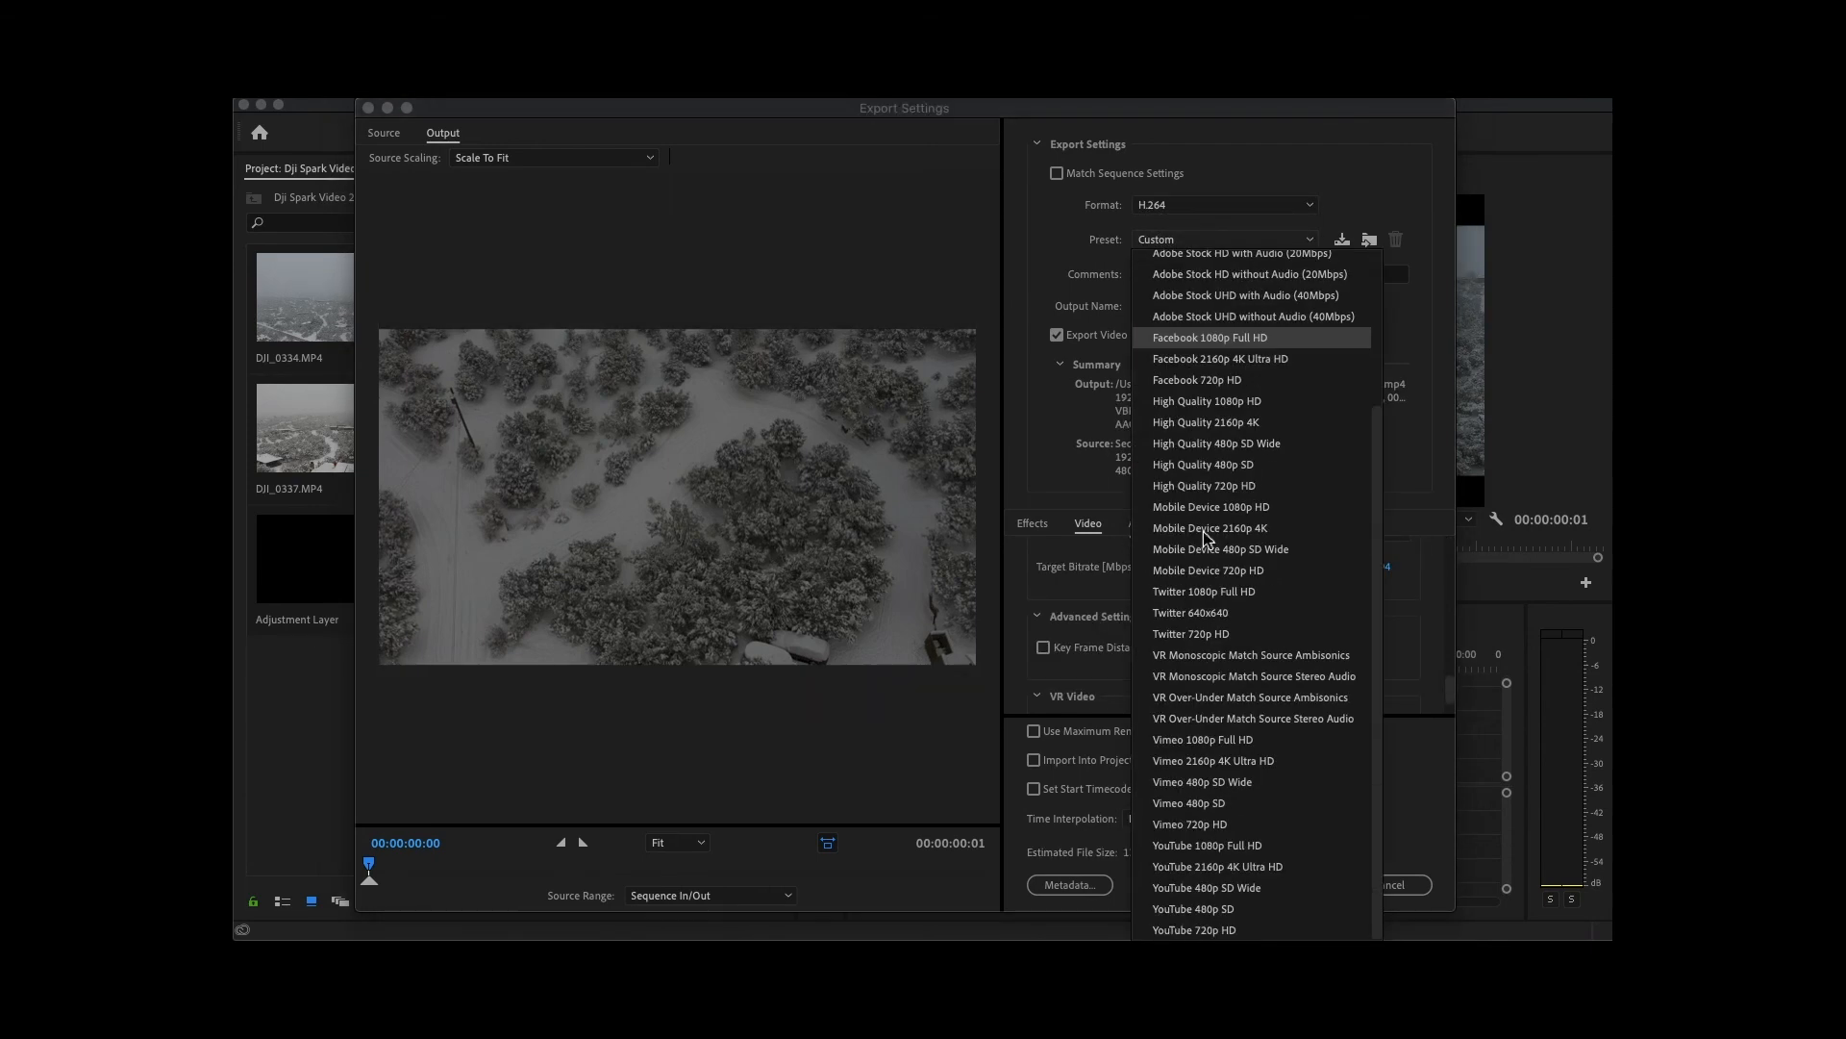
click(1221, 854)
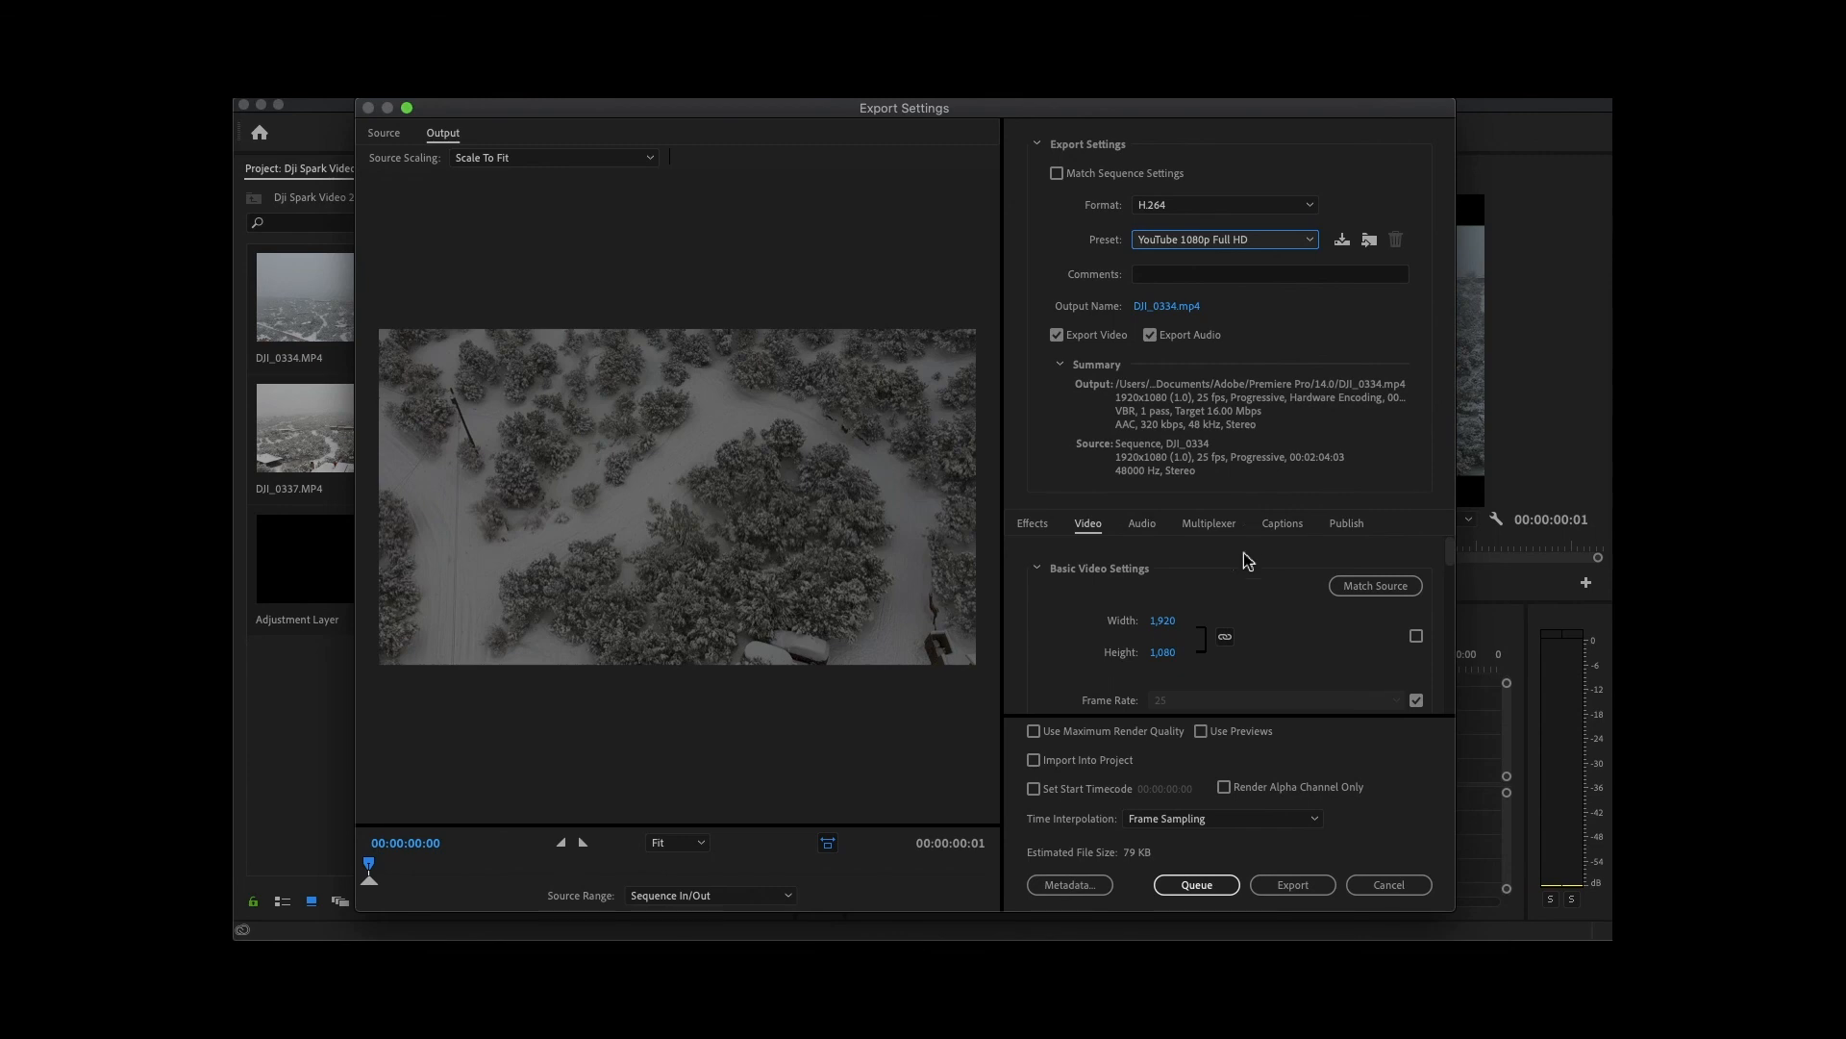
Enable Use Maximum Render Quality, set Time Interpolation to Frame Sampling, and export the sequence.
click(1034, 732)
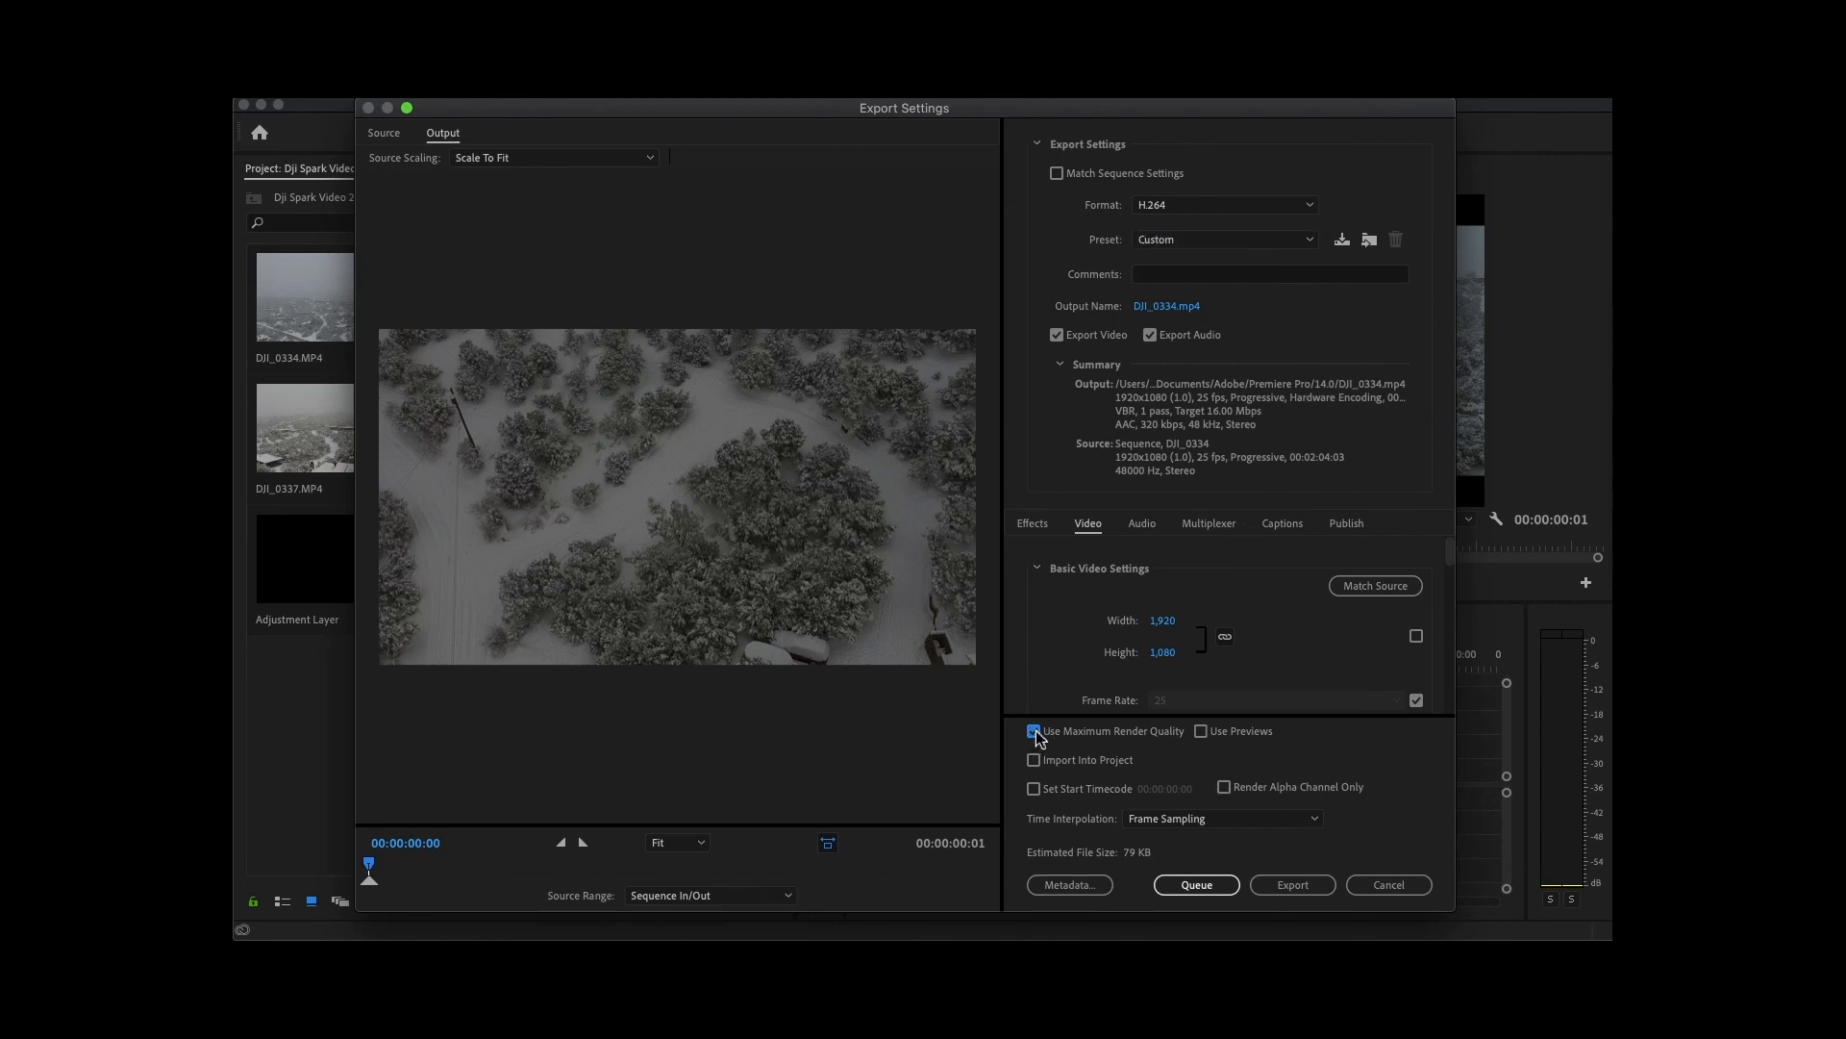
click(1240, 818)
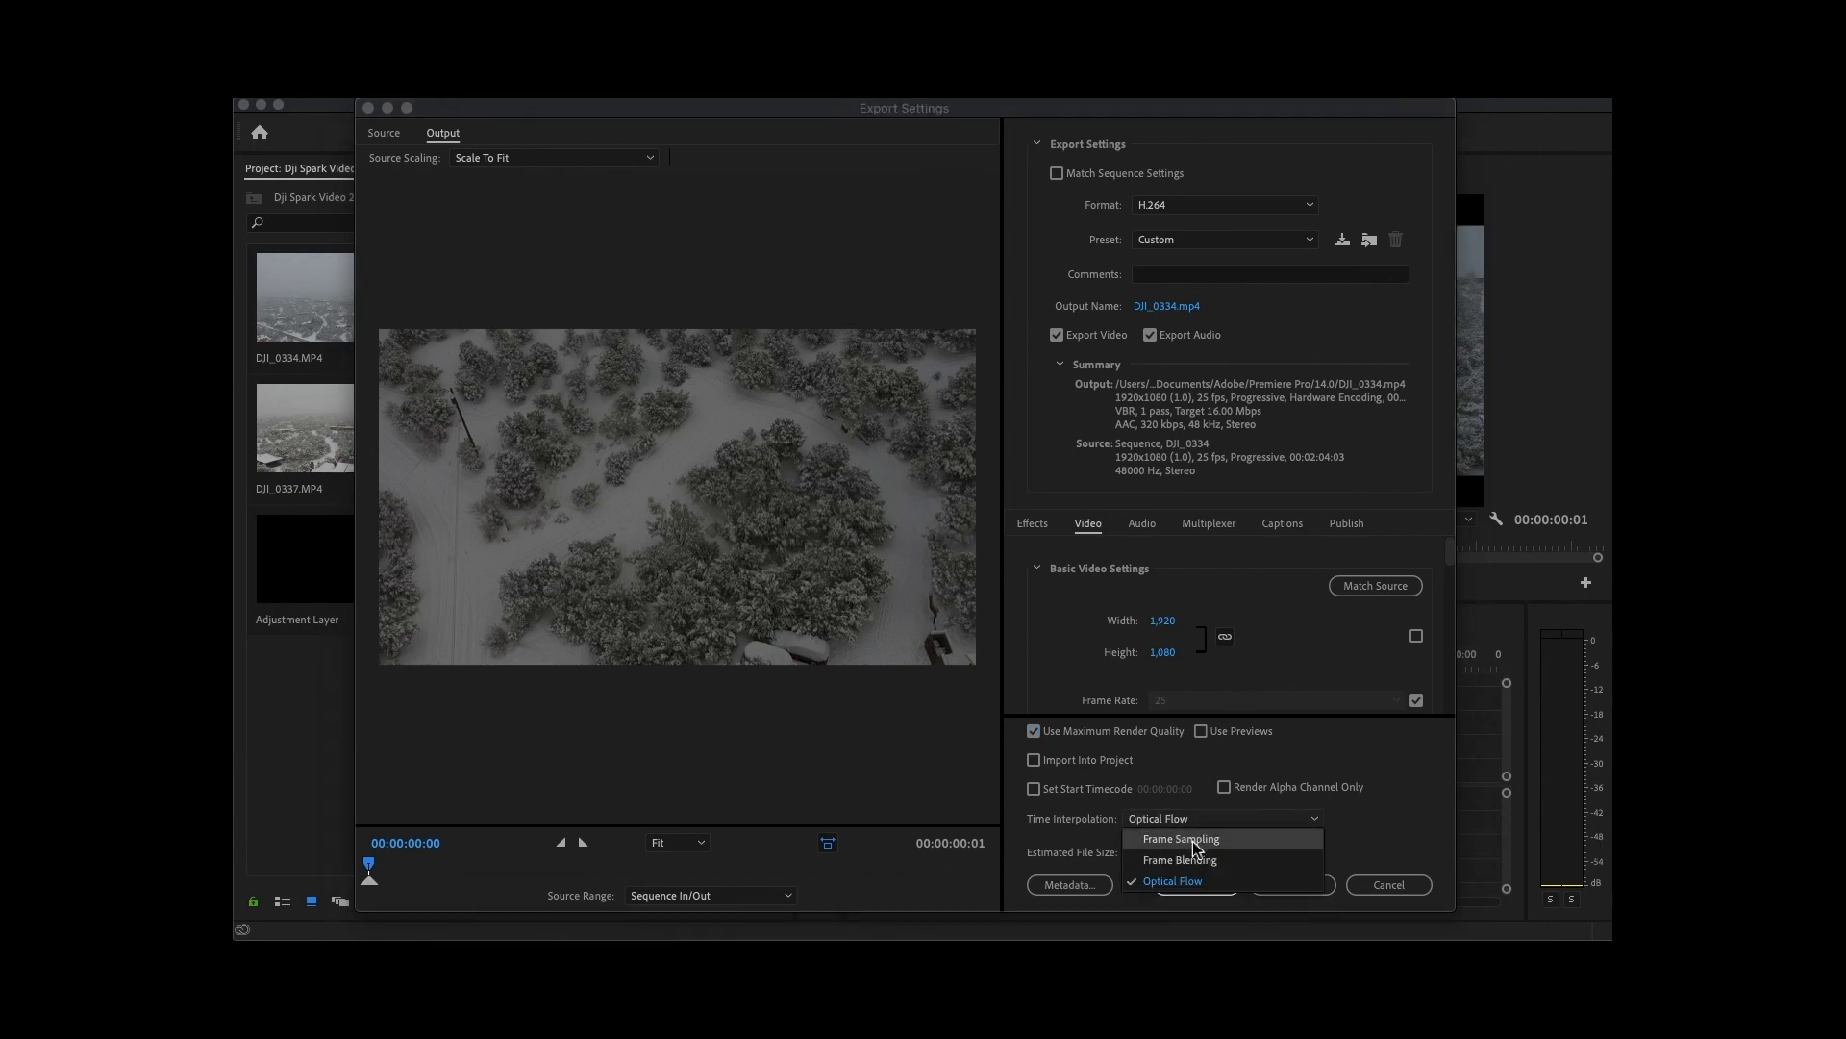
click(1192, 839)
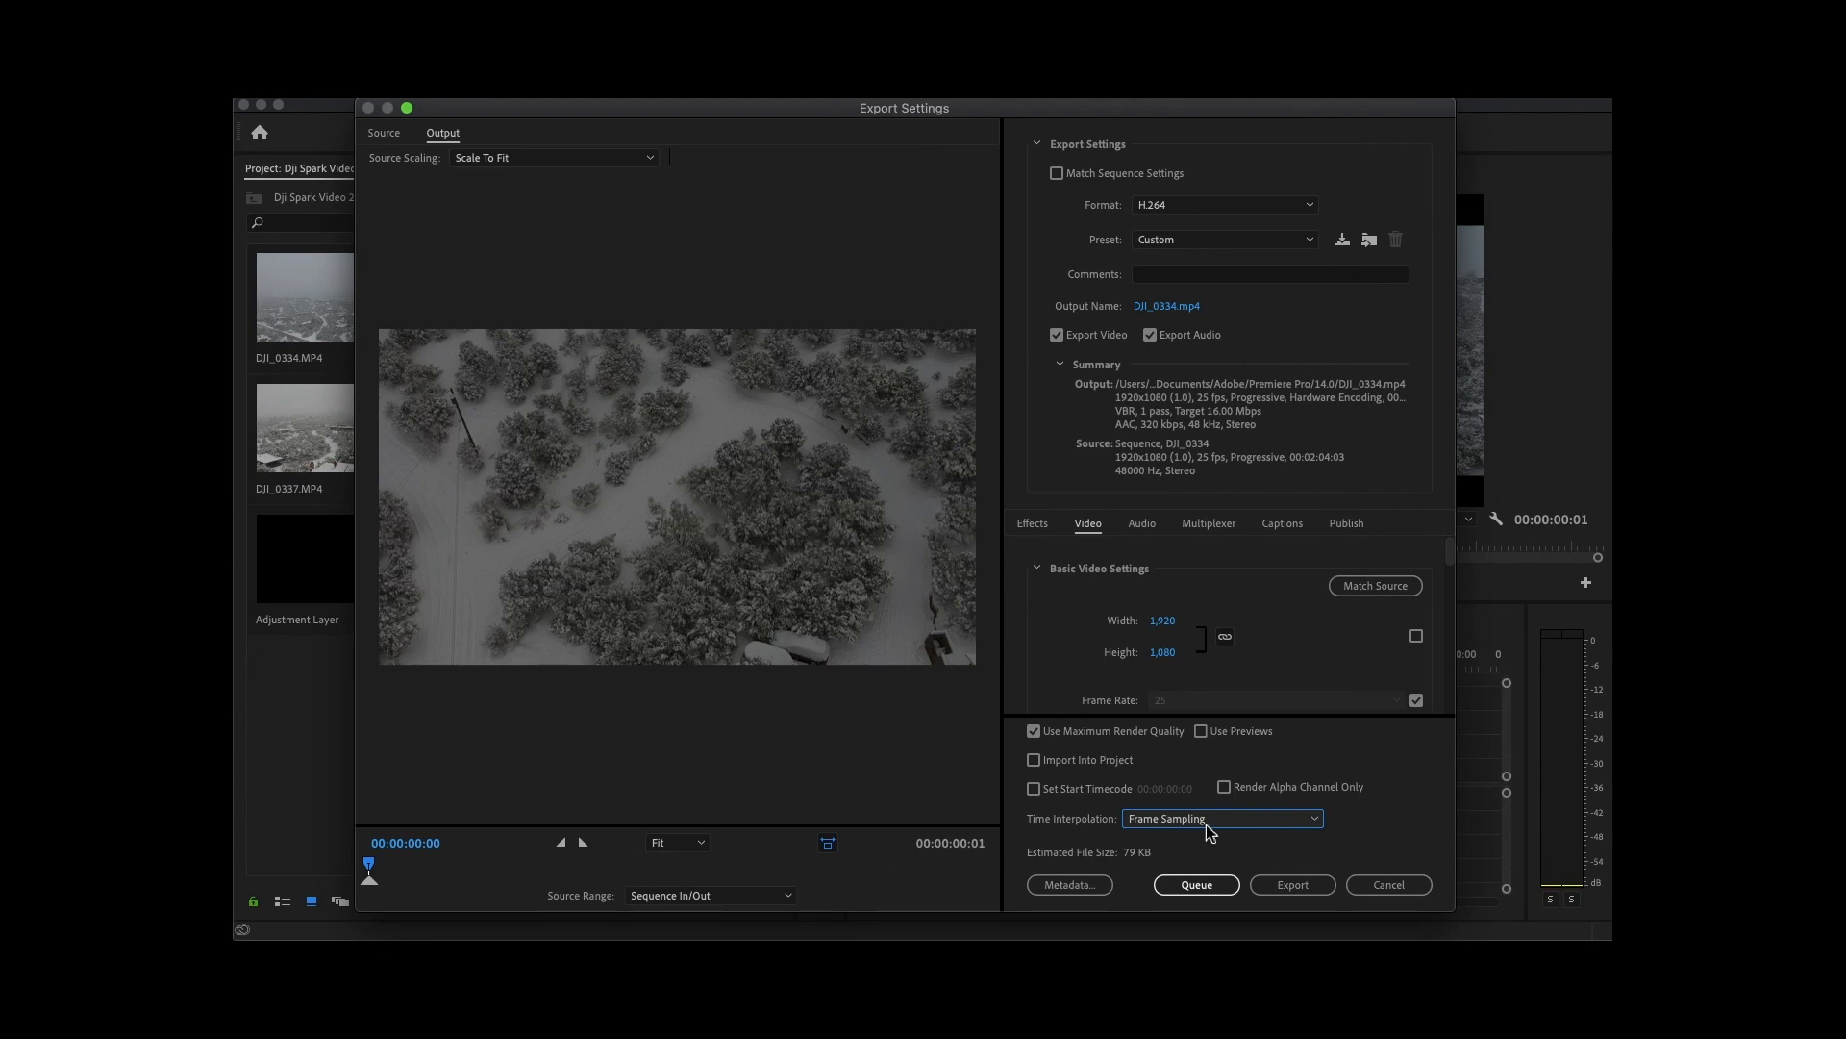
click(1161, 821)
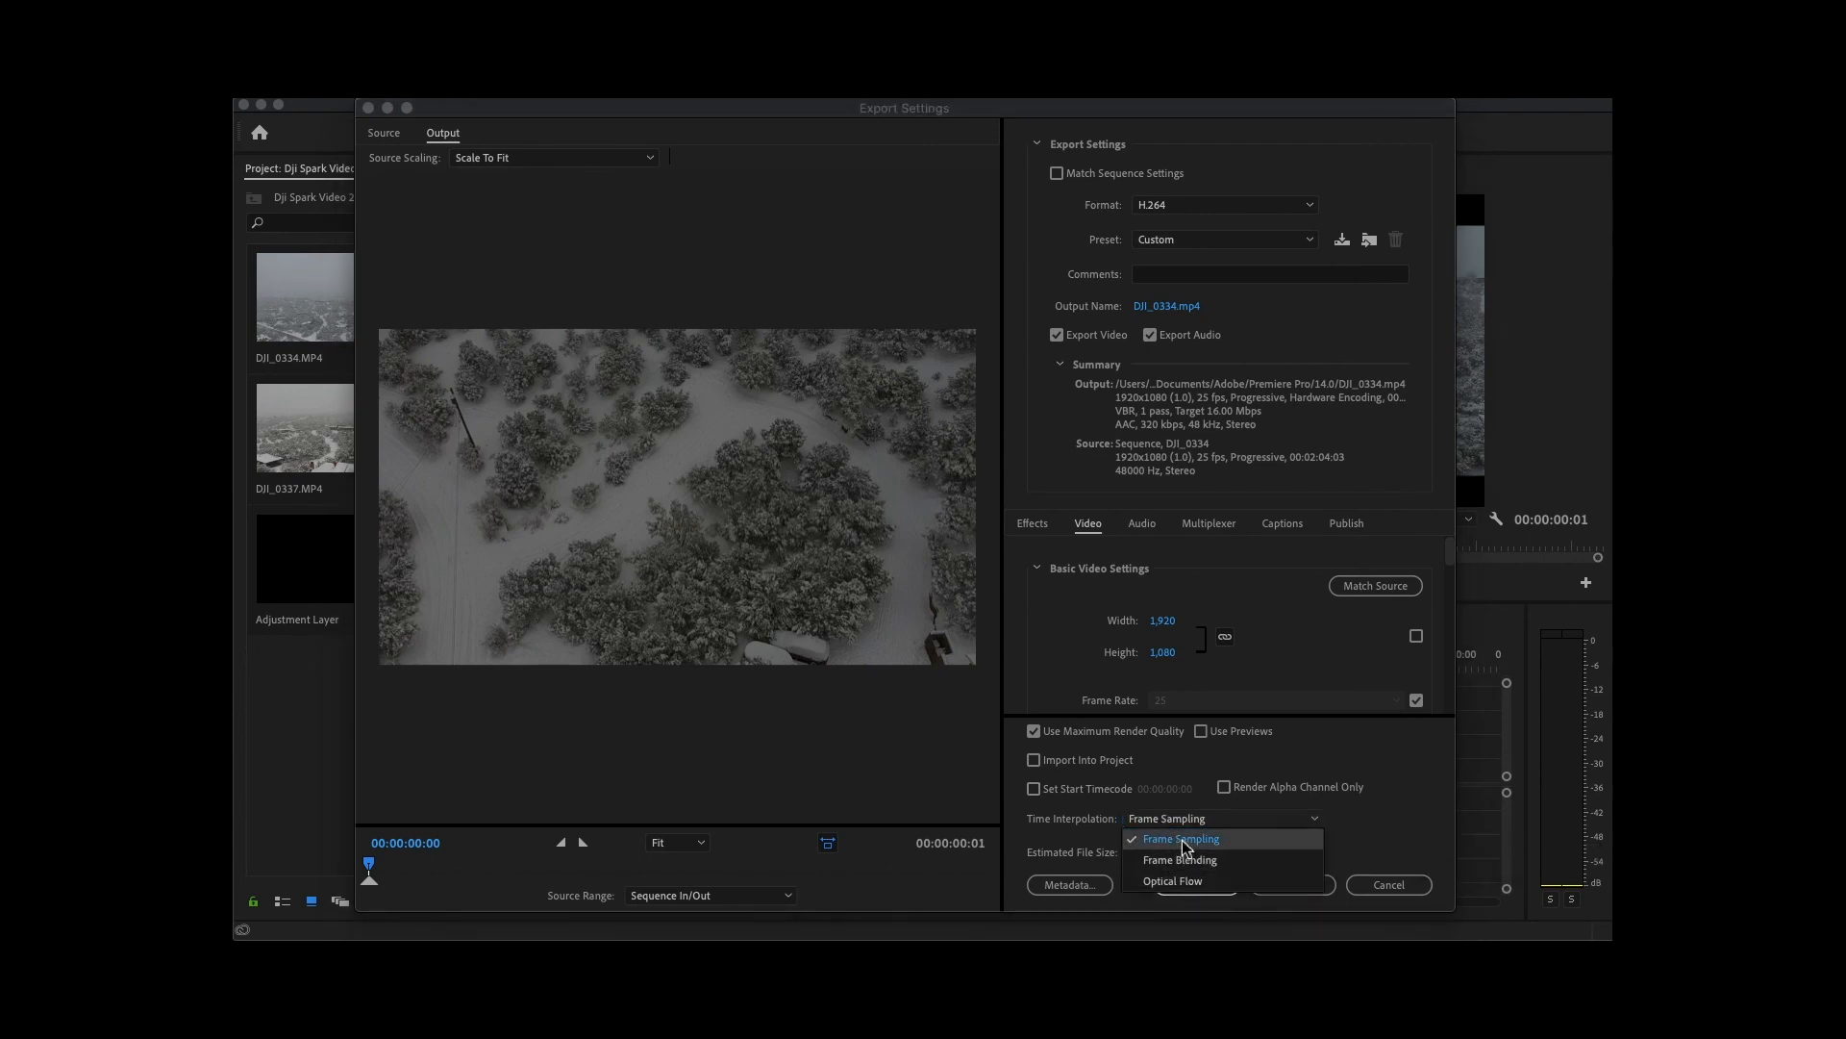
click(1186, 839)
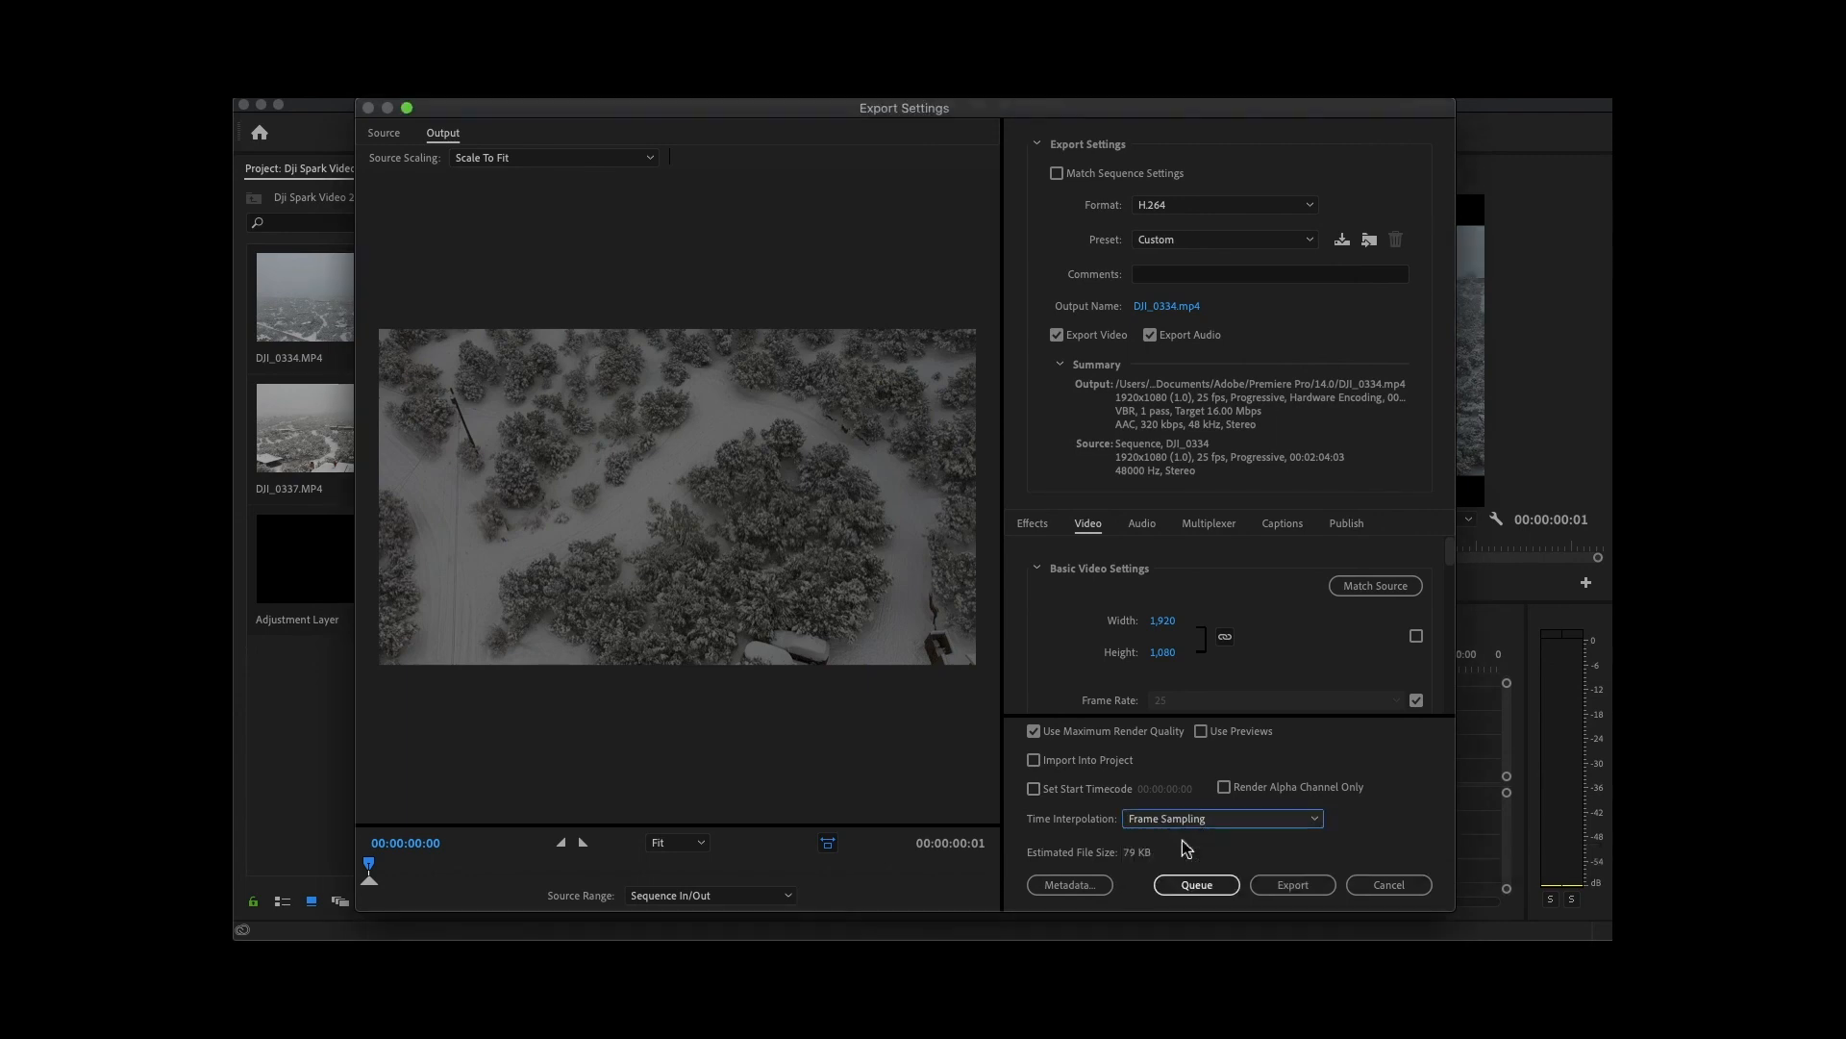
click(1276, 881)
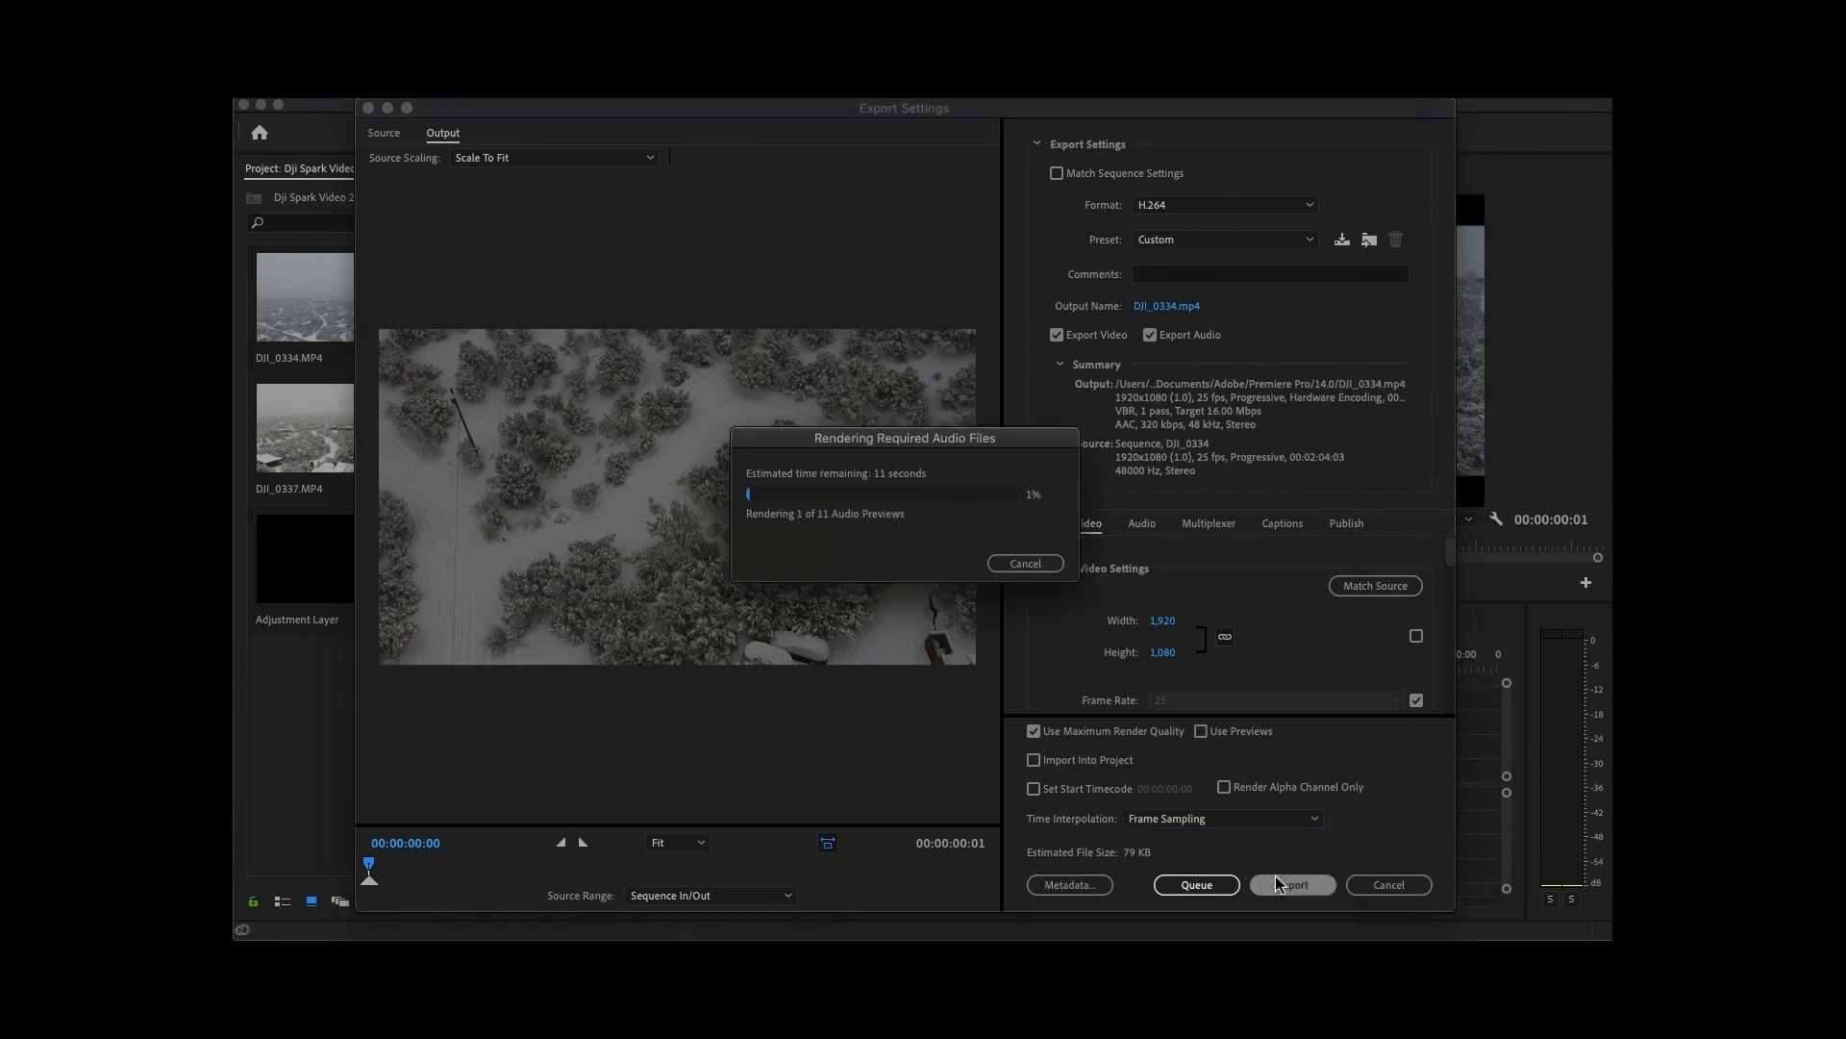